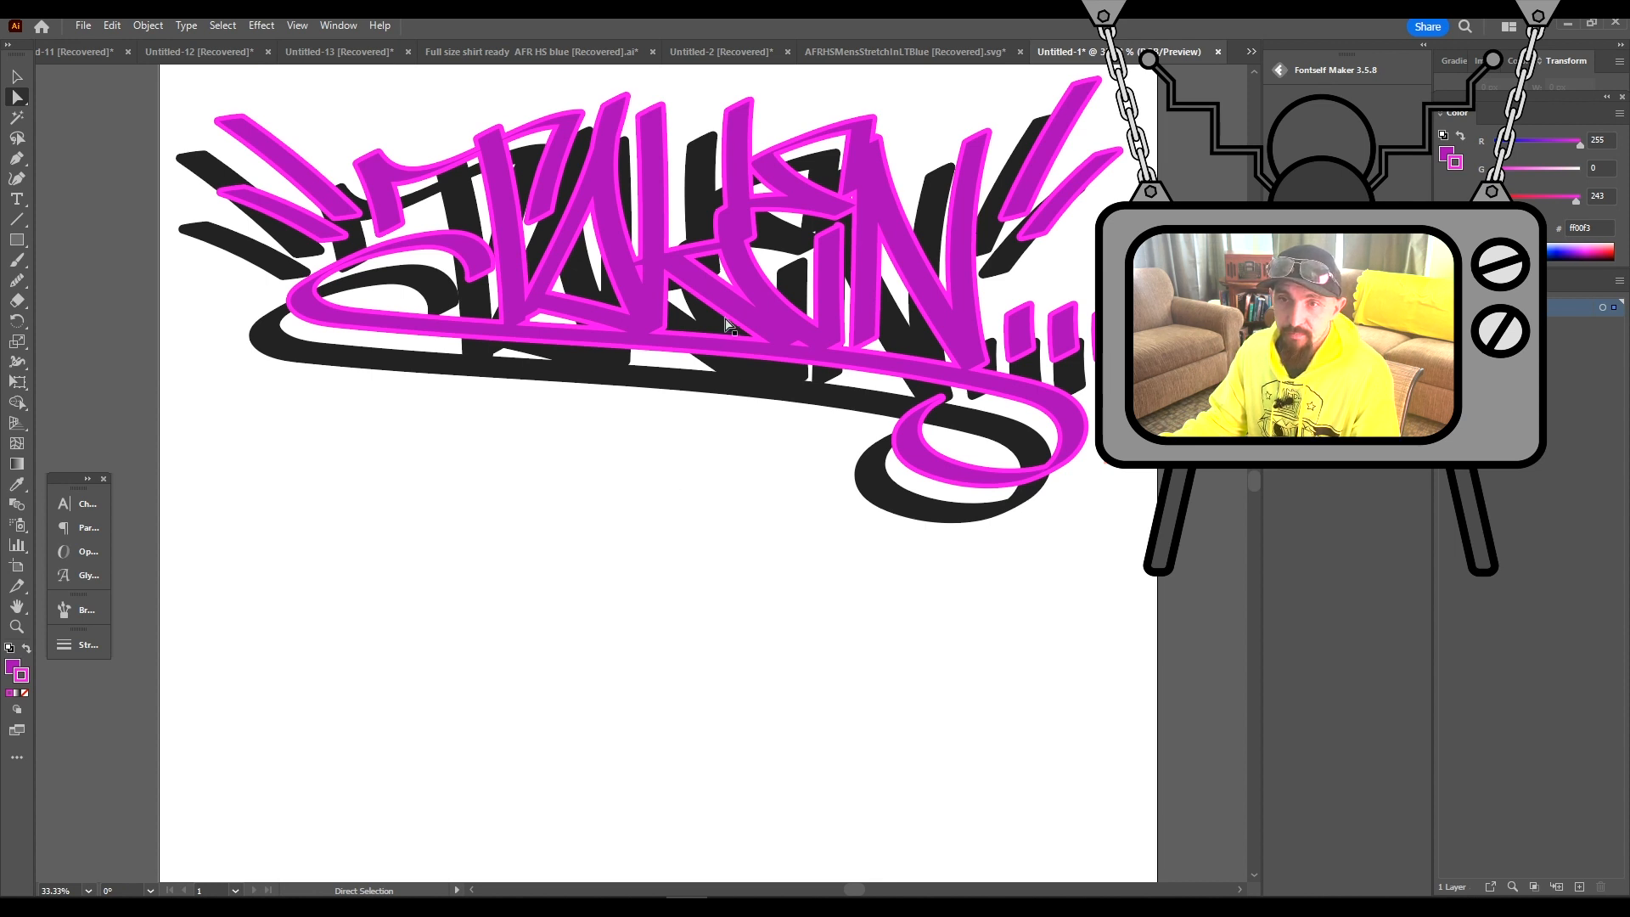
Activate the Paintbrush and bring up the available brushes, with blank canvas beneath the existing lettering in view
scroll(590, 455, "down", 2)
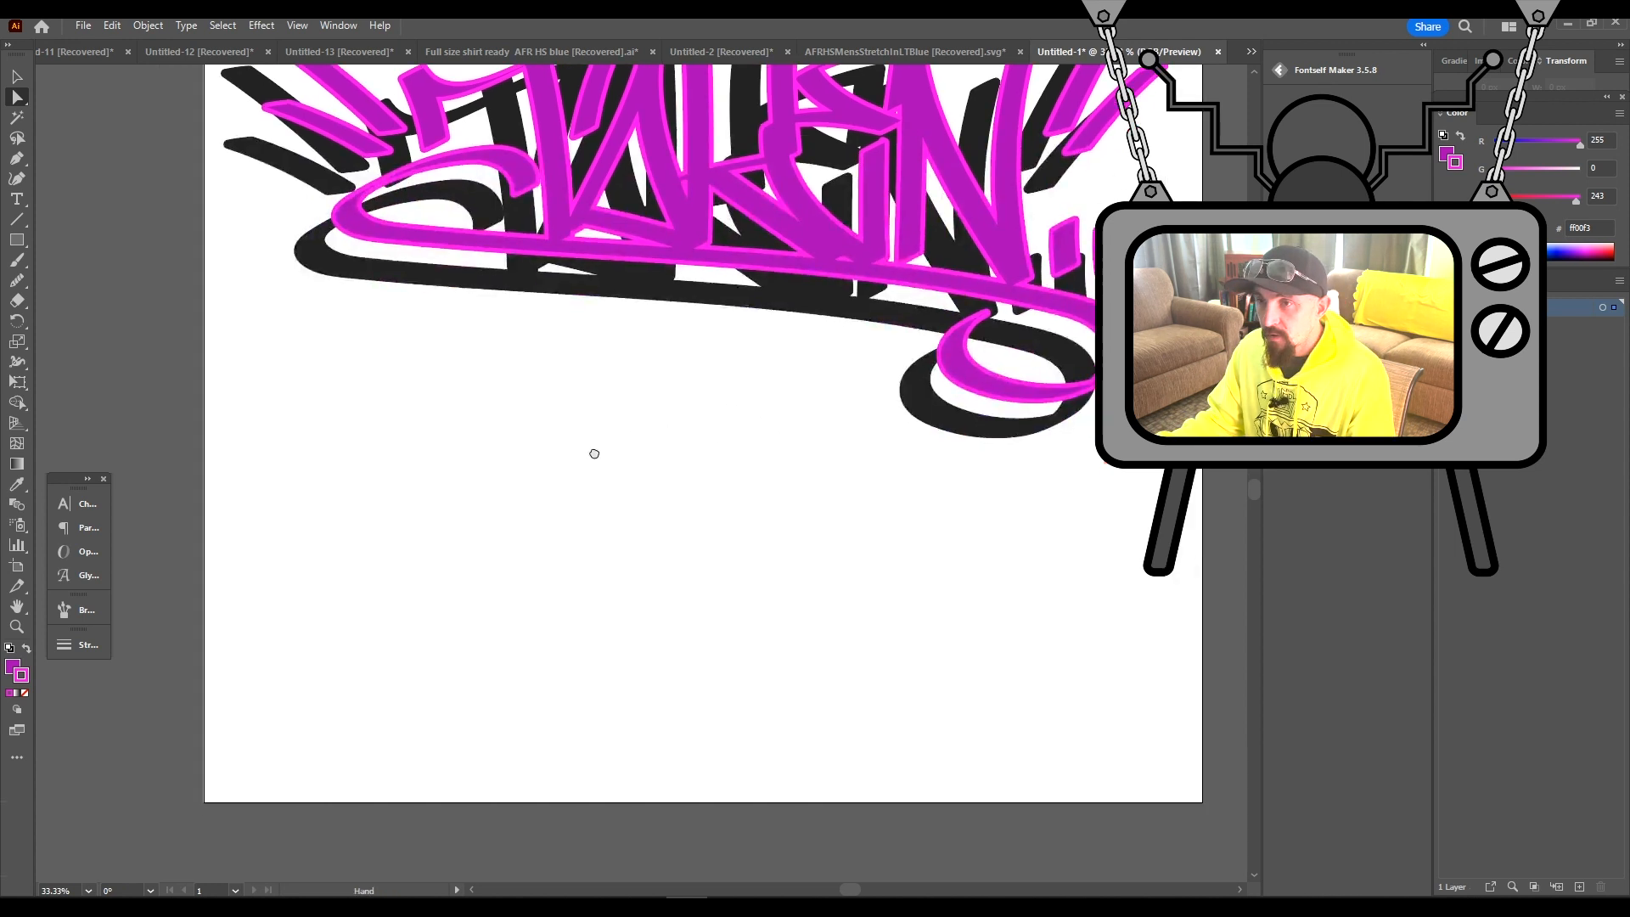
scroll(576, 520, "up", 2)
scroll(560, 533, "down", 3)
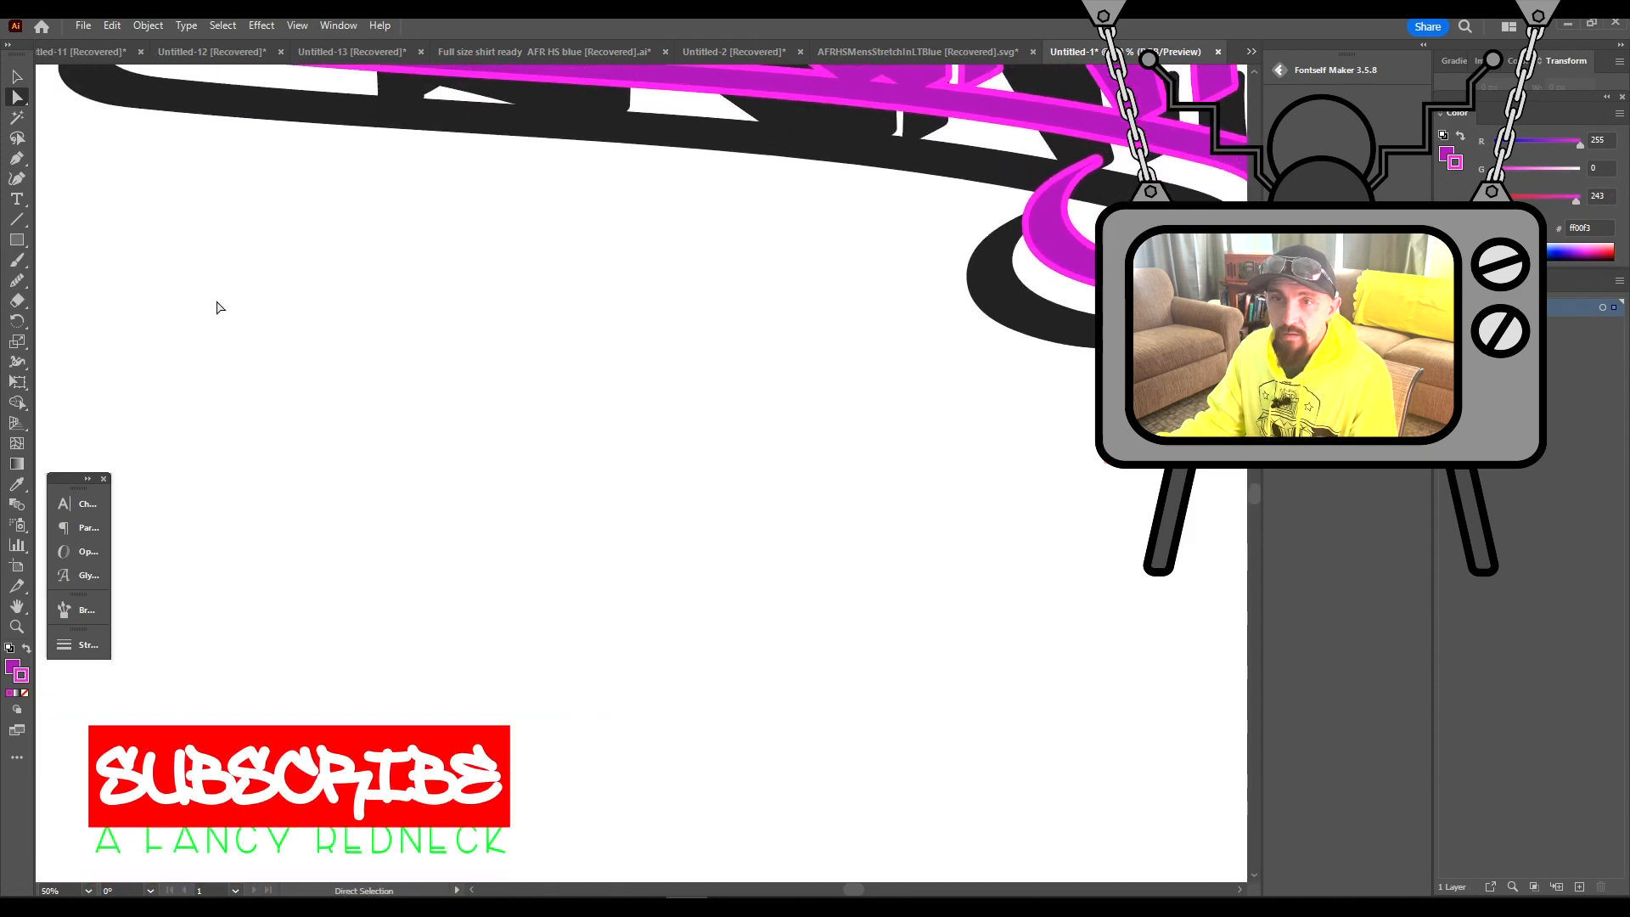
left_click(17, 260)
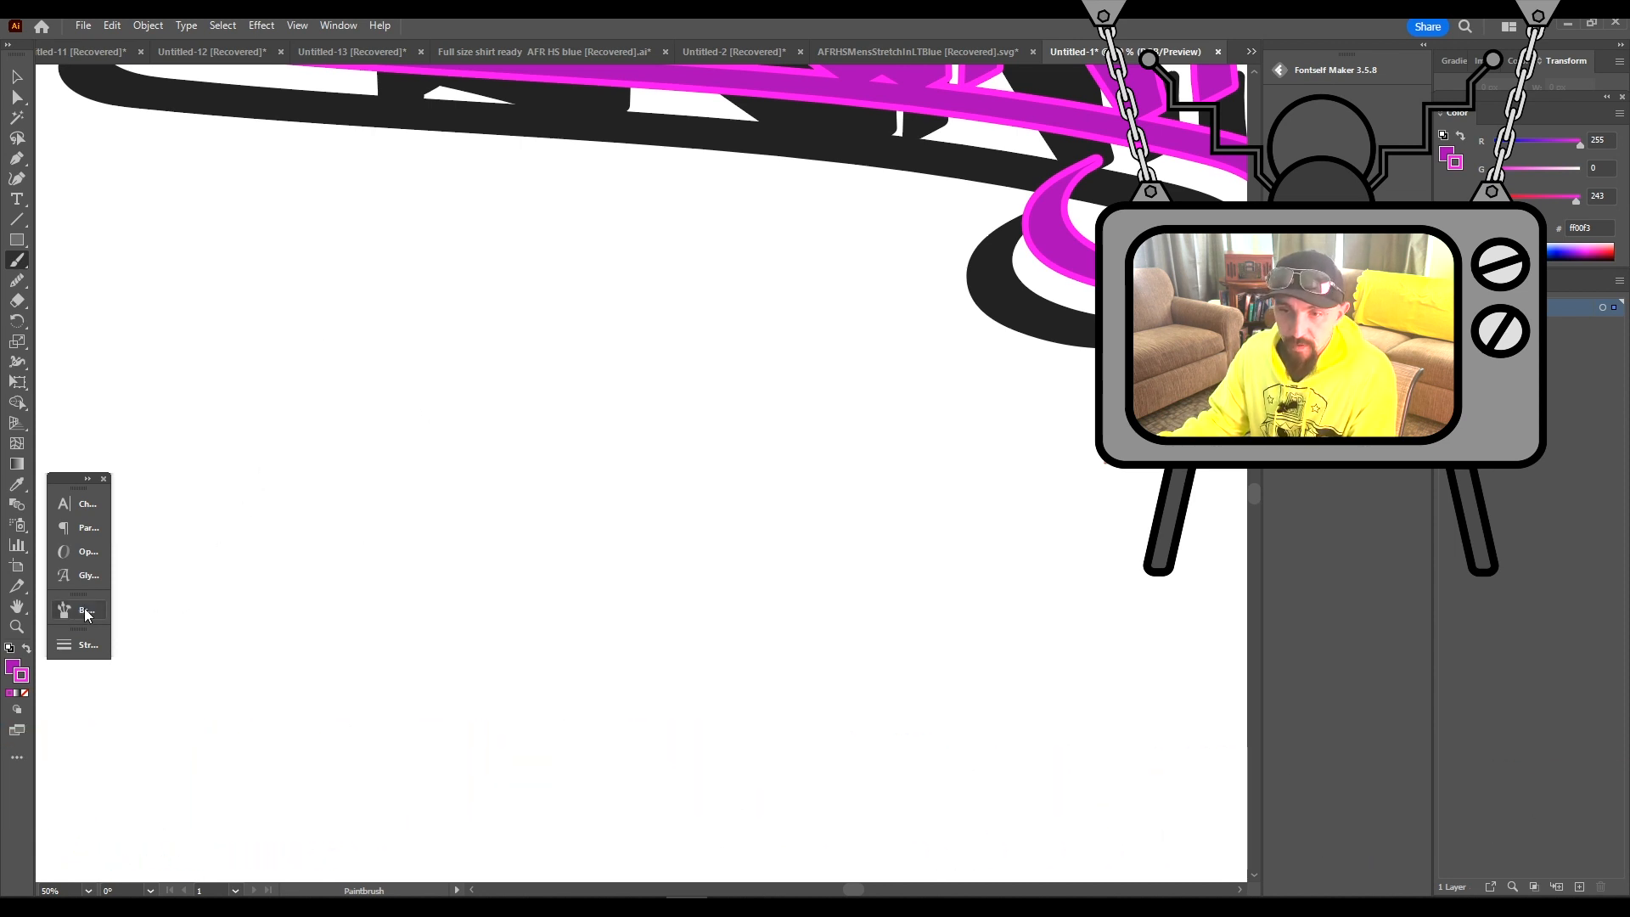
left_click(85, 608)
left_click(337, 25)
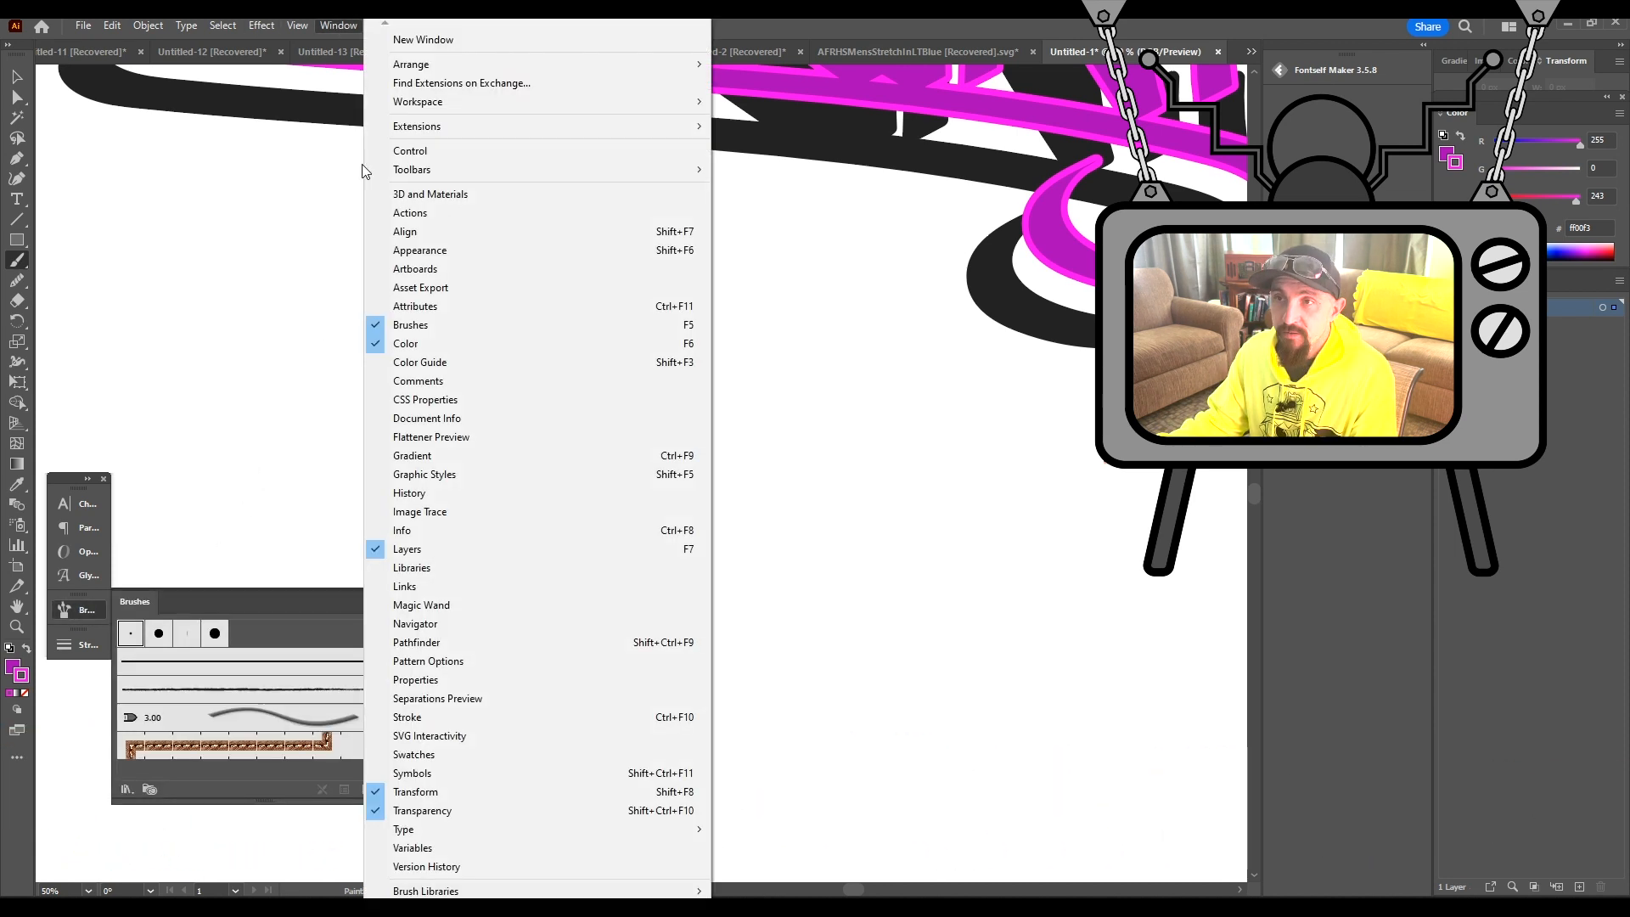
left_click(479, 324)
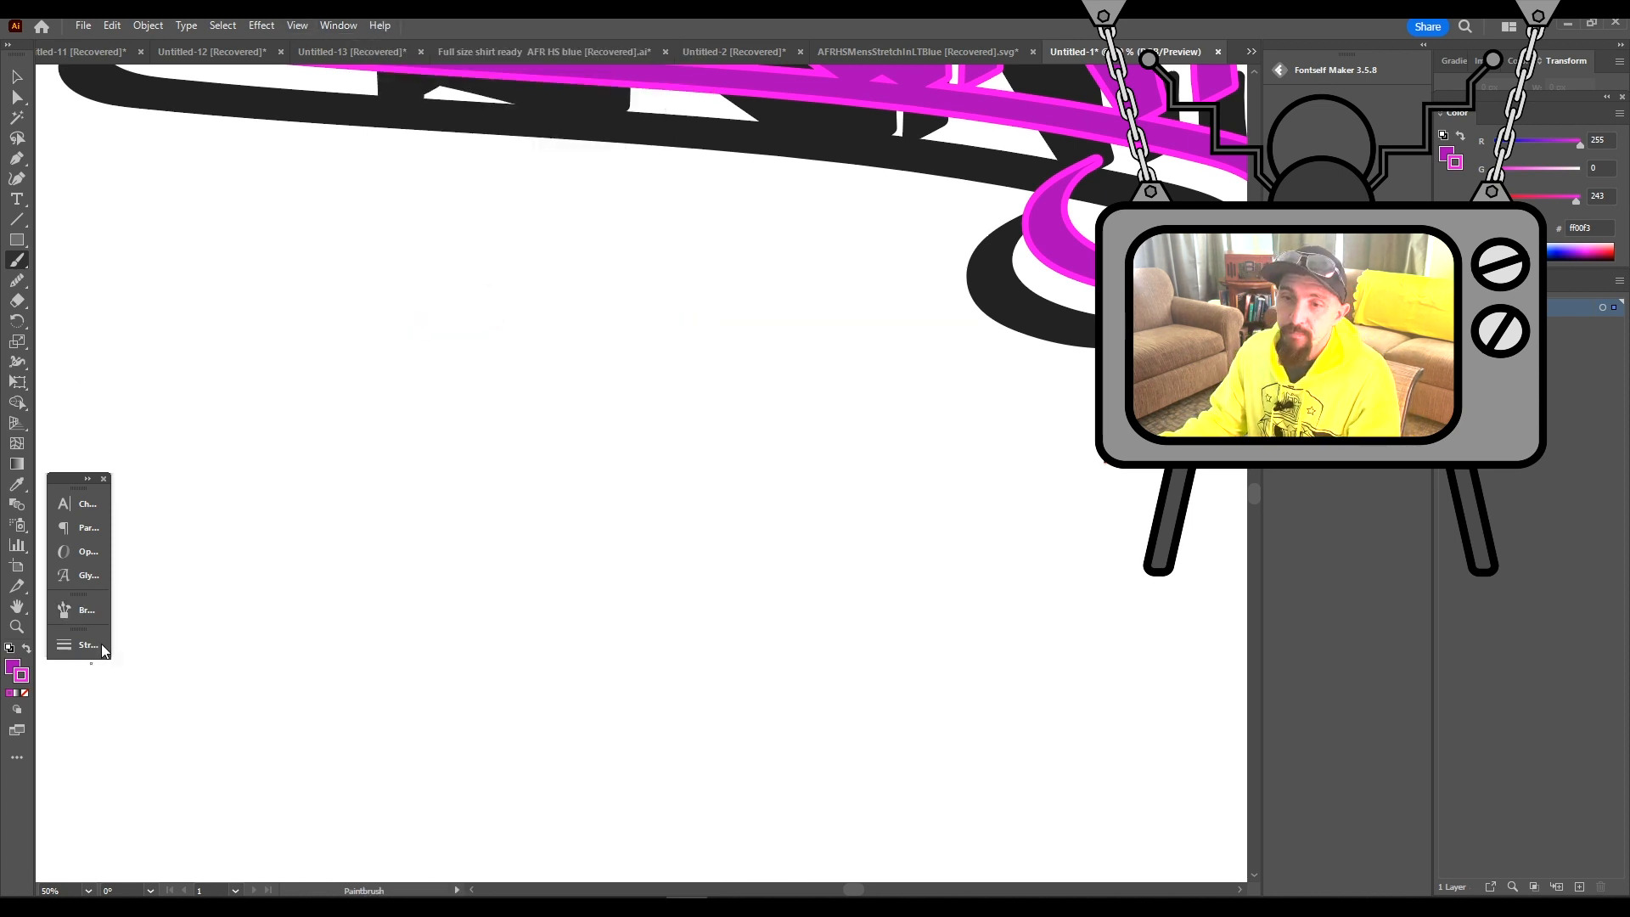
left_click(83, 613)
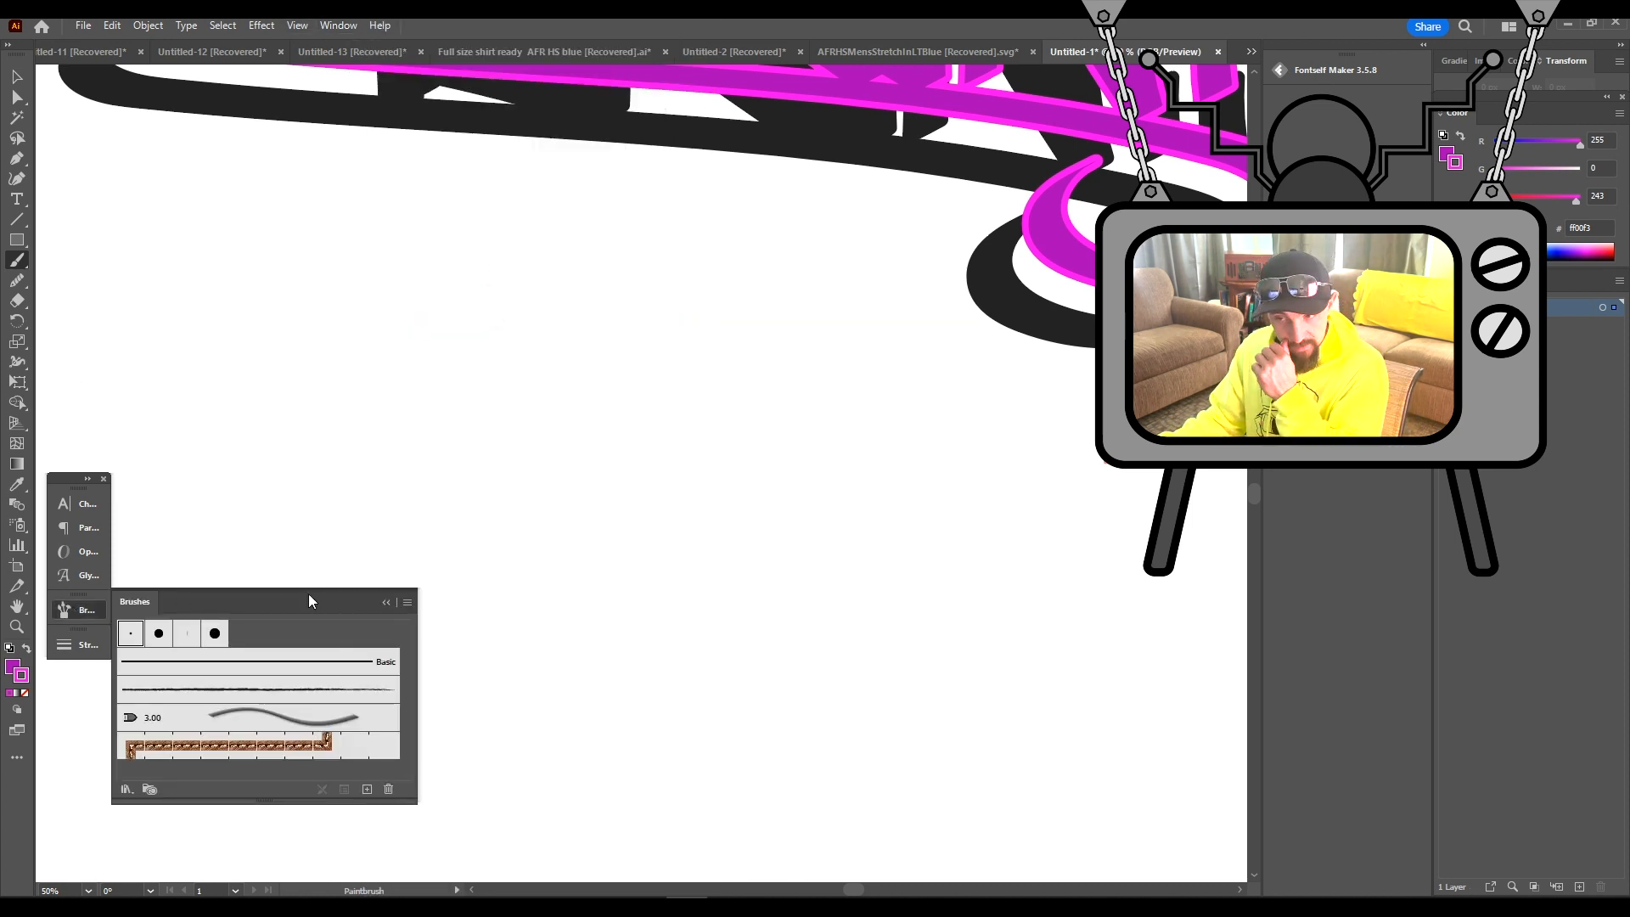
Set the 5 pt. Flat calligraphic brush to an angle of 16°, a roundness of 0% and a size of 58 pt
double_click(187, 635)
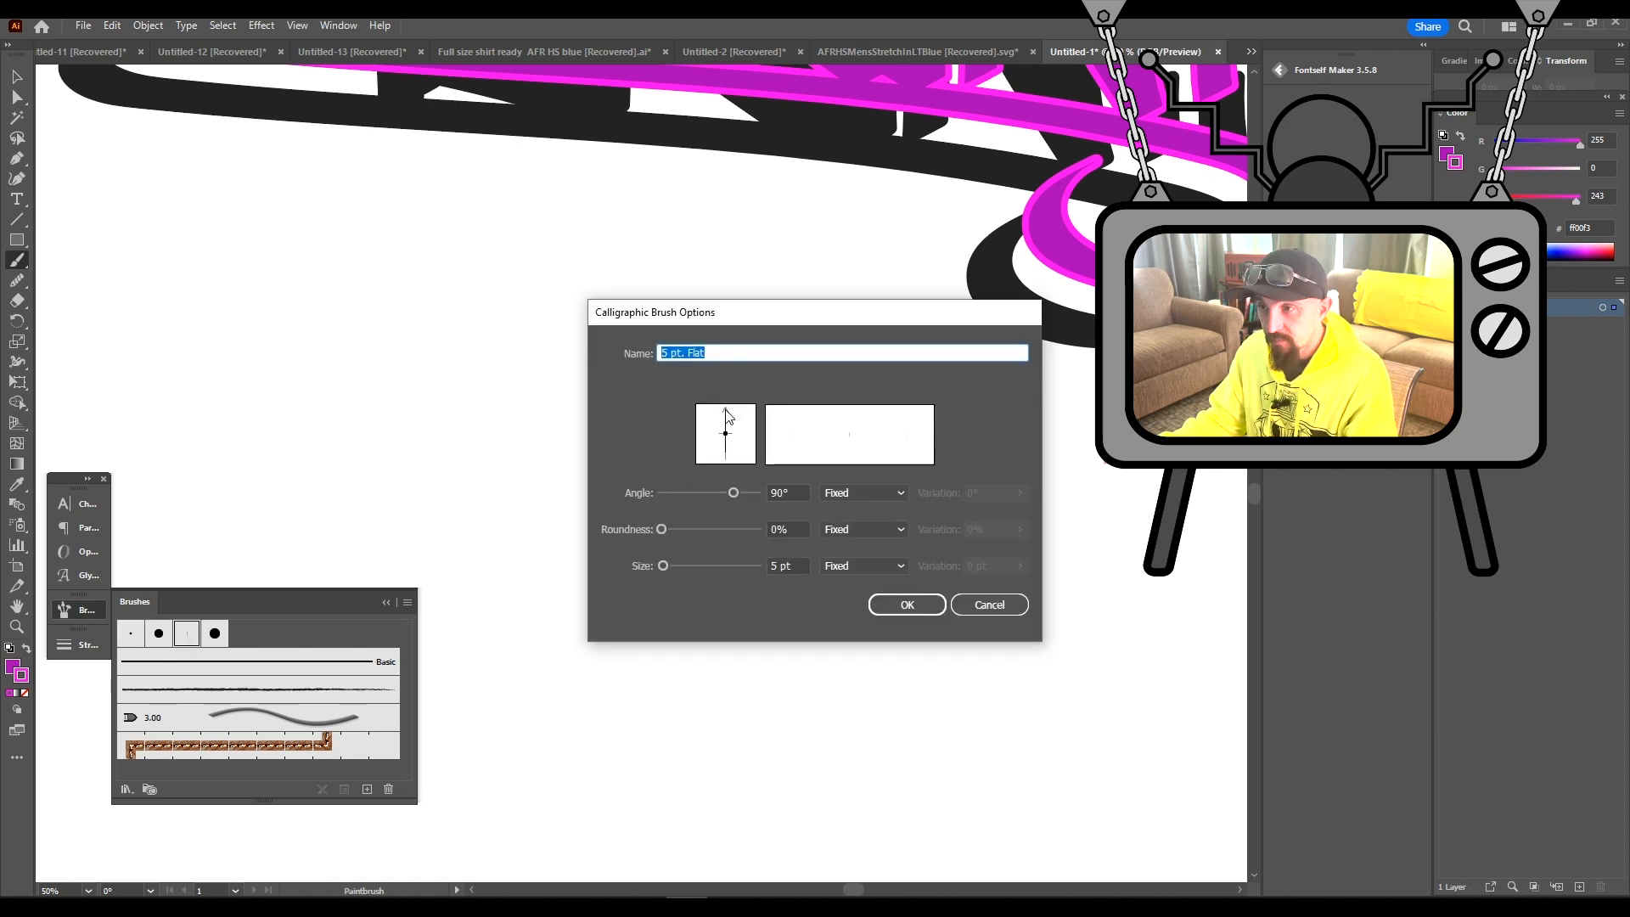
mouse_move(726, 411)
left_mouse_down()
mouse_move(759, 436)
mouse_move(726, 395)
mouse_move(753, 433)
left_mouse_up()
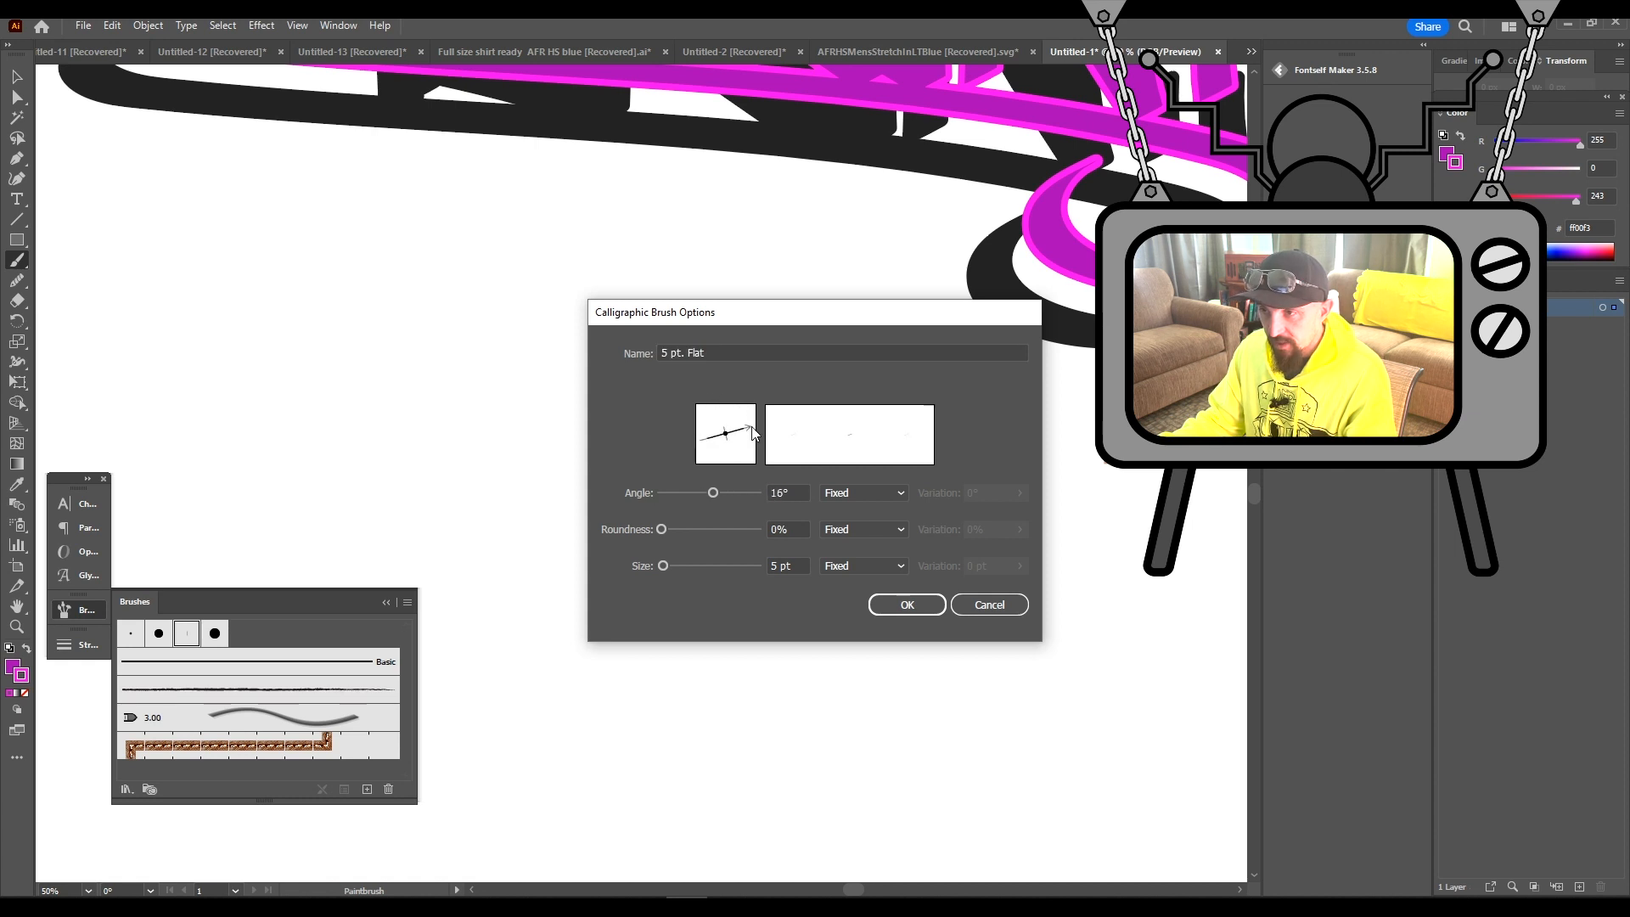
mouse_move(657, 531)
left_mouse_down()
mouse_move(778, 527)
mouse_move(660, 526)
left_mouse_up()
left_click(664, 566)
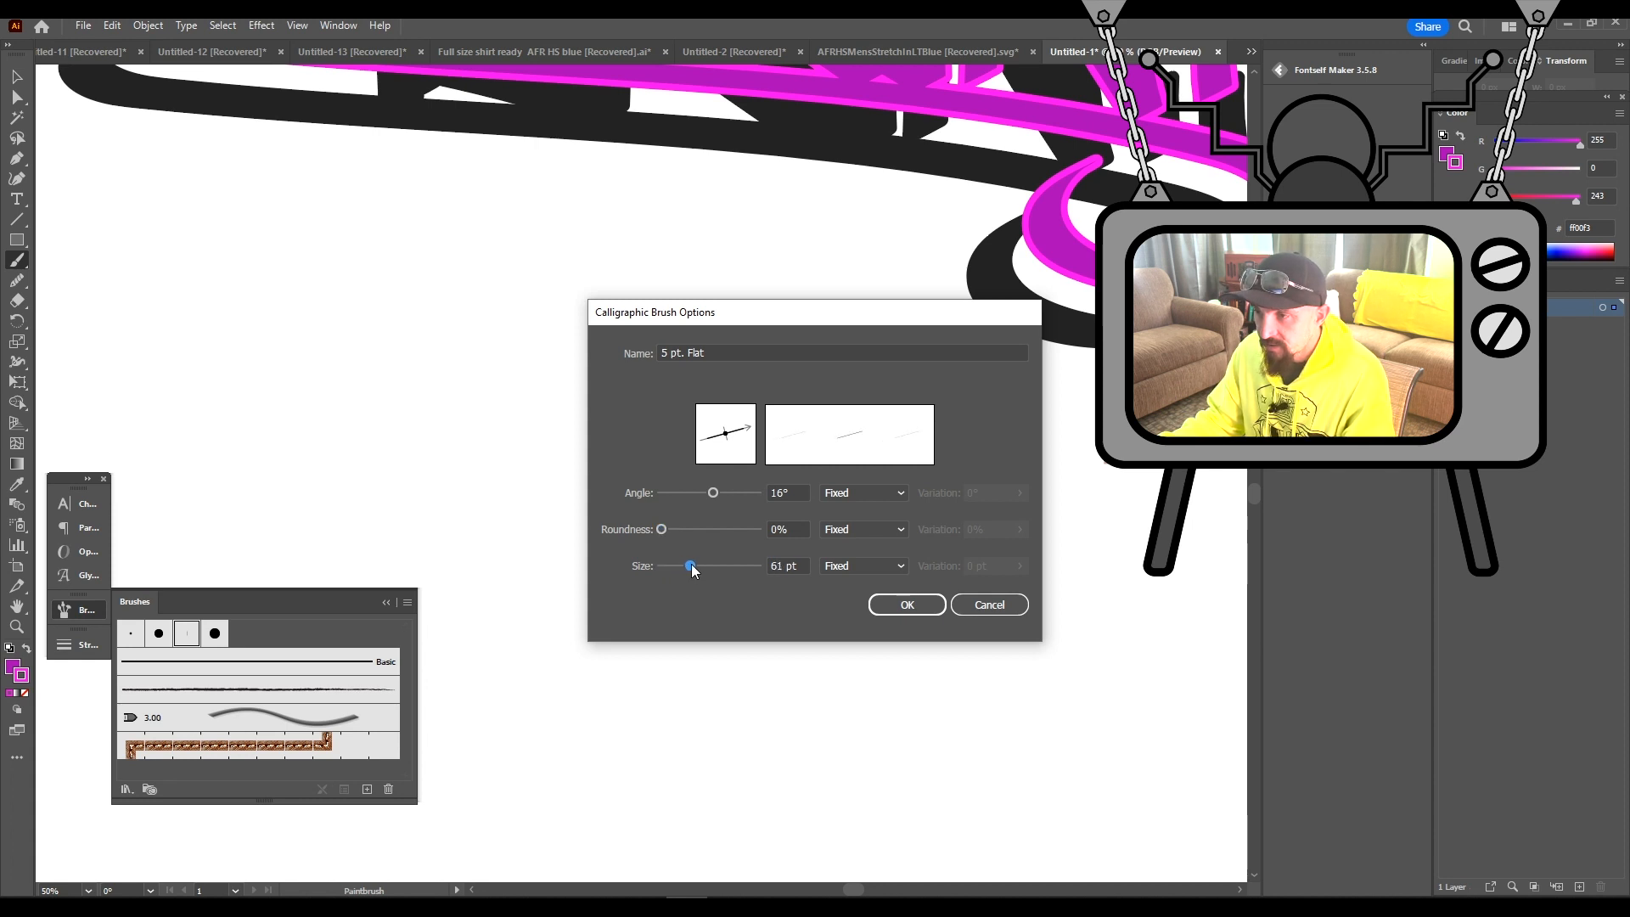
left_click(907, 605)
Paint a test stroke, undo it, and set the flat calligraphic brush's size to 50 pt
mouse_move(559, 384)
left_mouse_down()
mouse_move(645, 610)
mouse_move(728, 492)
left_mouse_up()
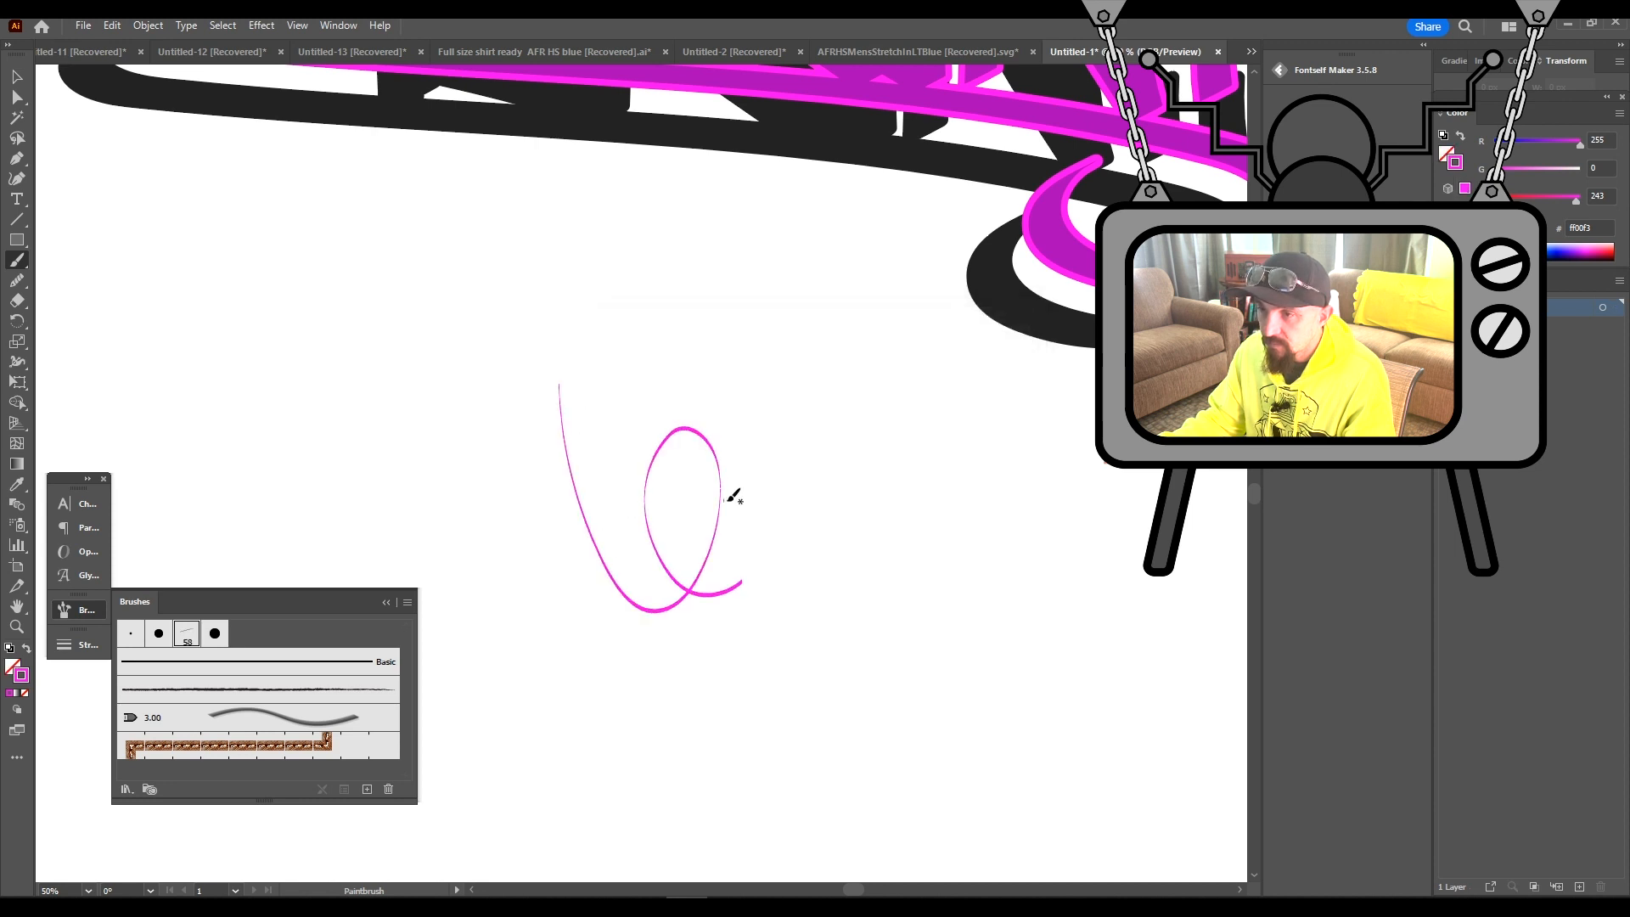
key("ctrl+z")
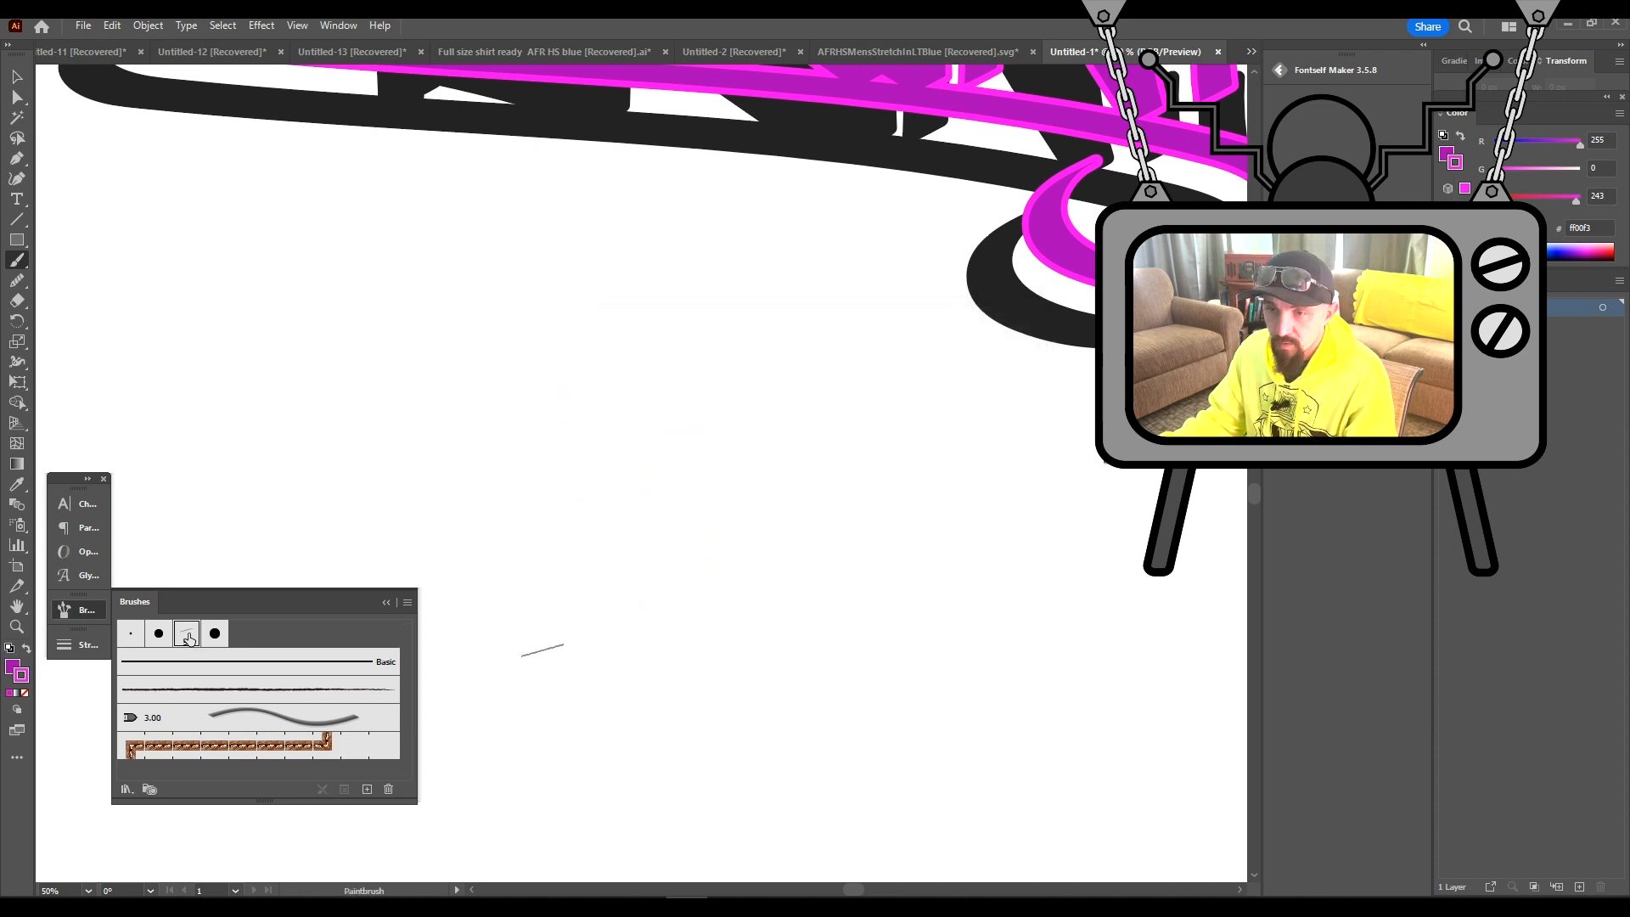
double_click(187, 635)
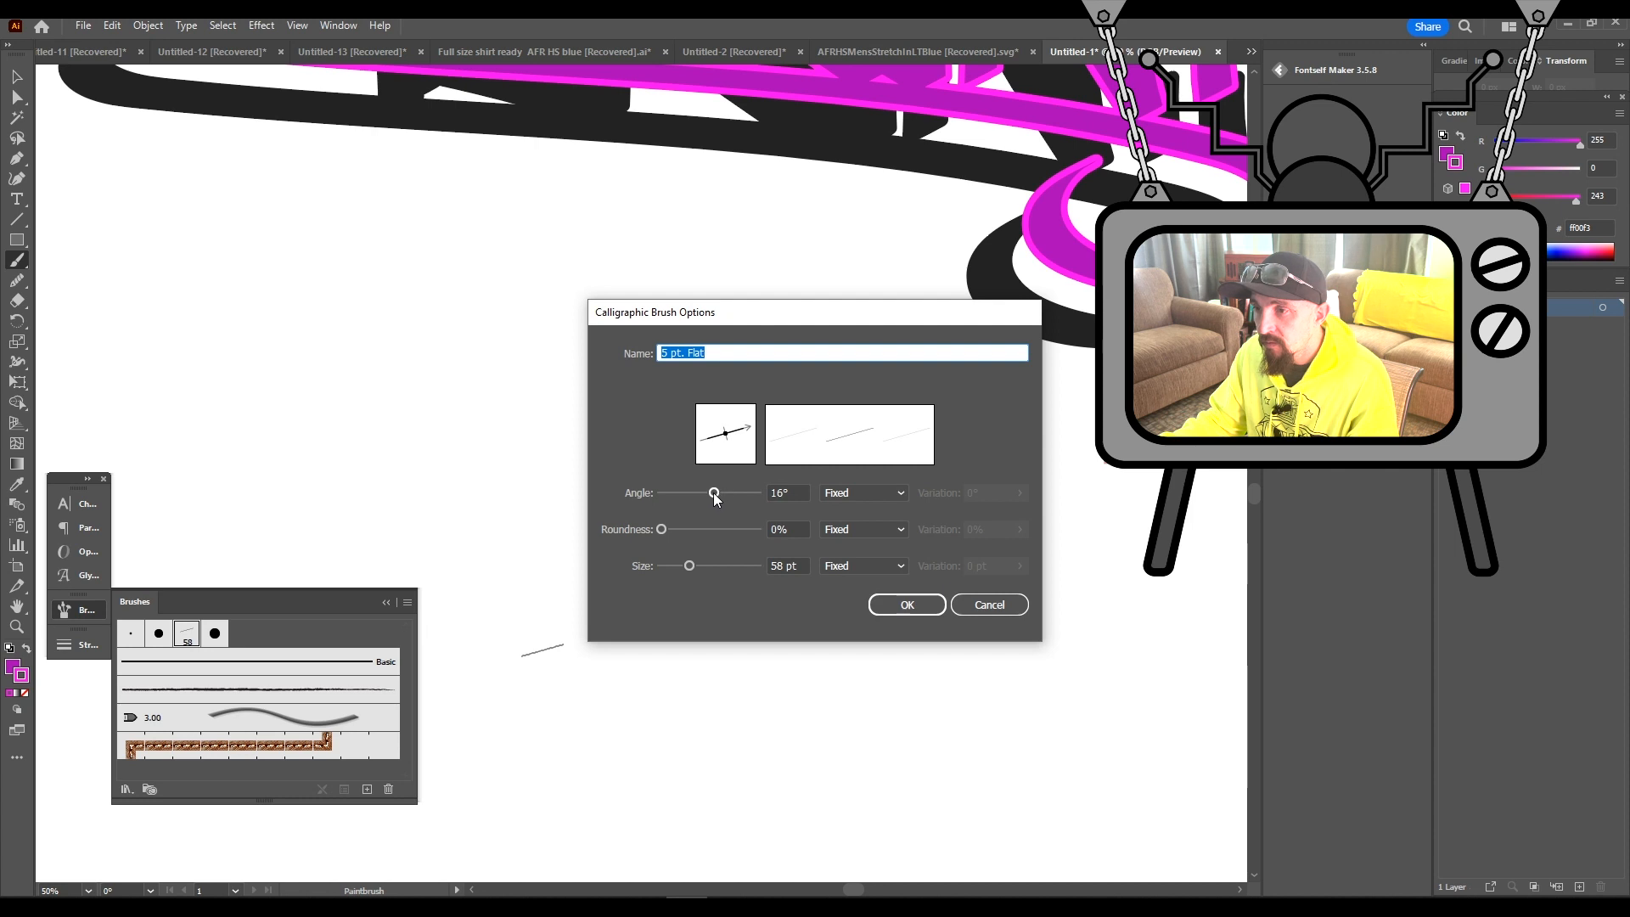
mouse_move(711, 564)
left_mouse_down()
mouse_move(728, 571)
mouse_move(686, 568)
mouse_move(767, 565)
left_mouse_up()
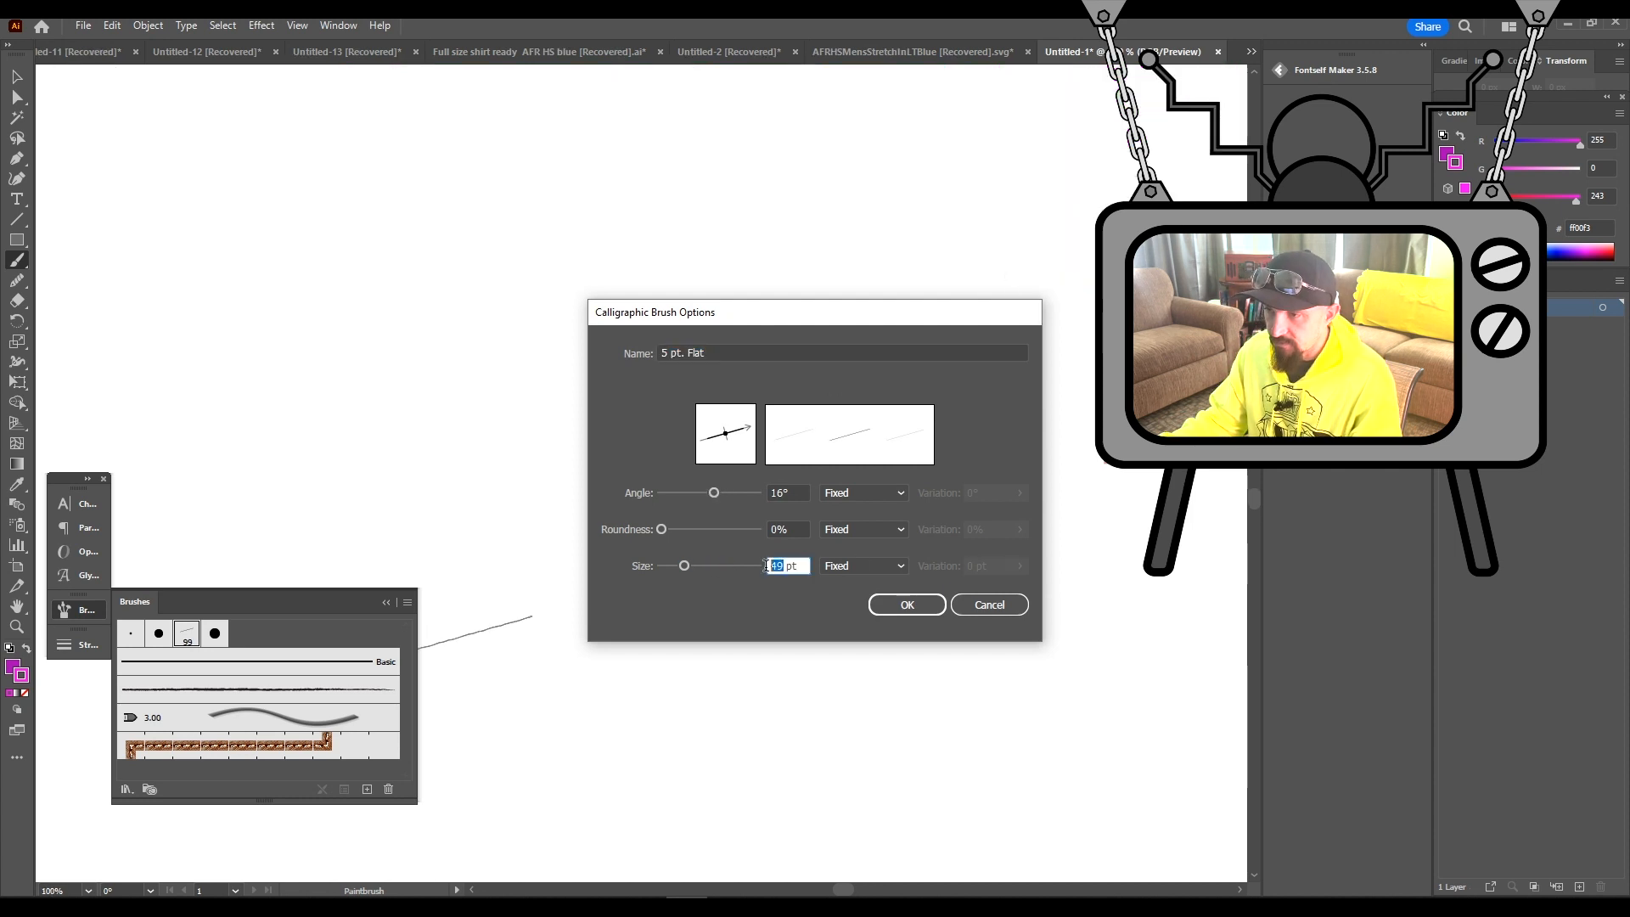
type("50")
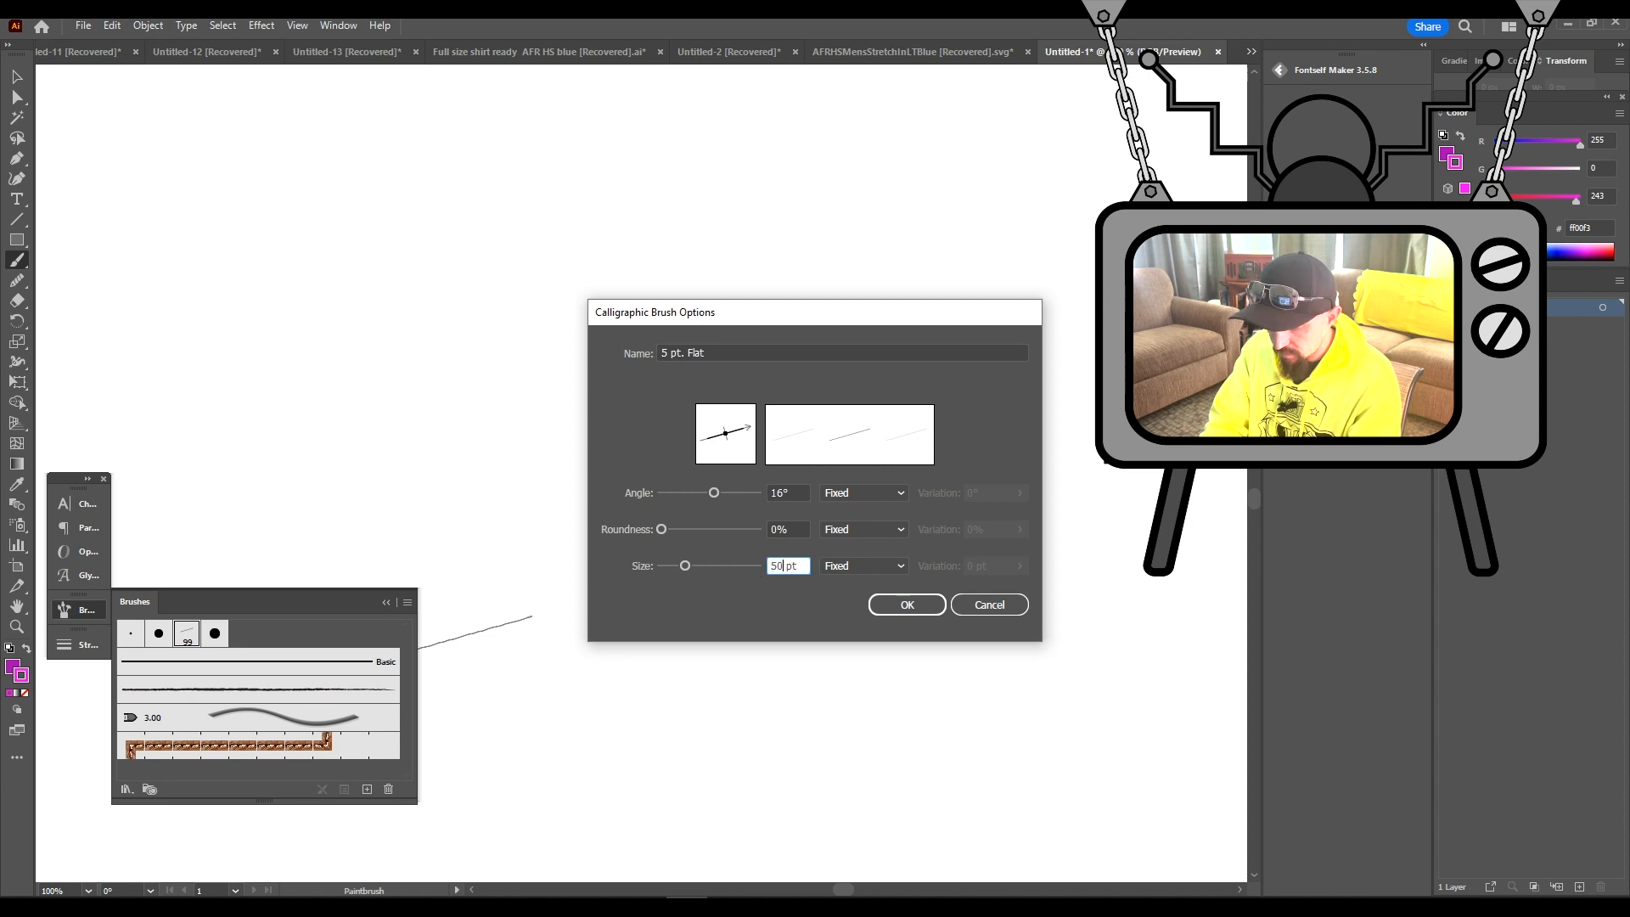
left_click(907, 604)
mouse_move(404, 236)
left_mouse_down()
mouse_move(474, 218)
mouse_move(922, 378)
left_mouse_up()
key("ctrl+z")
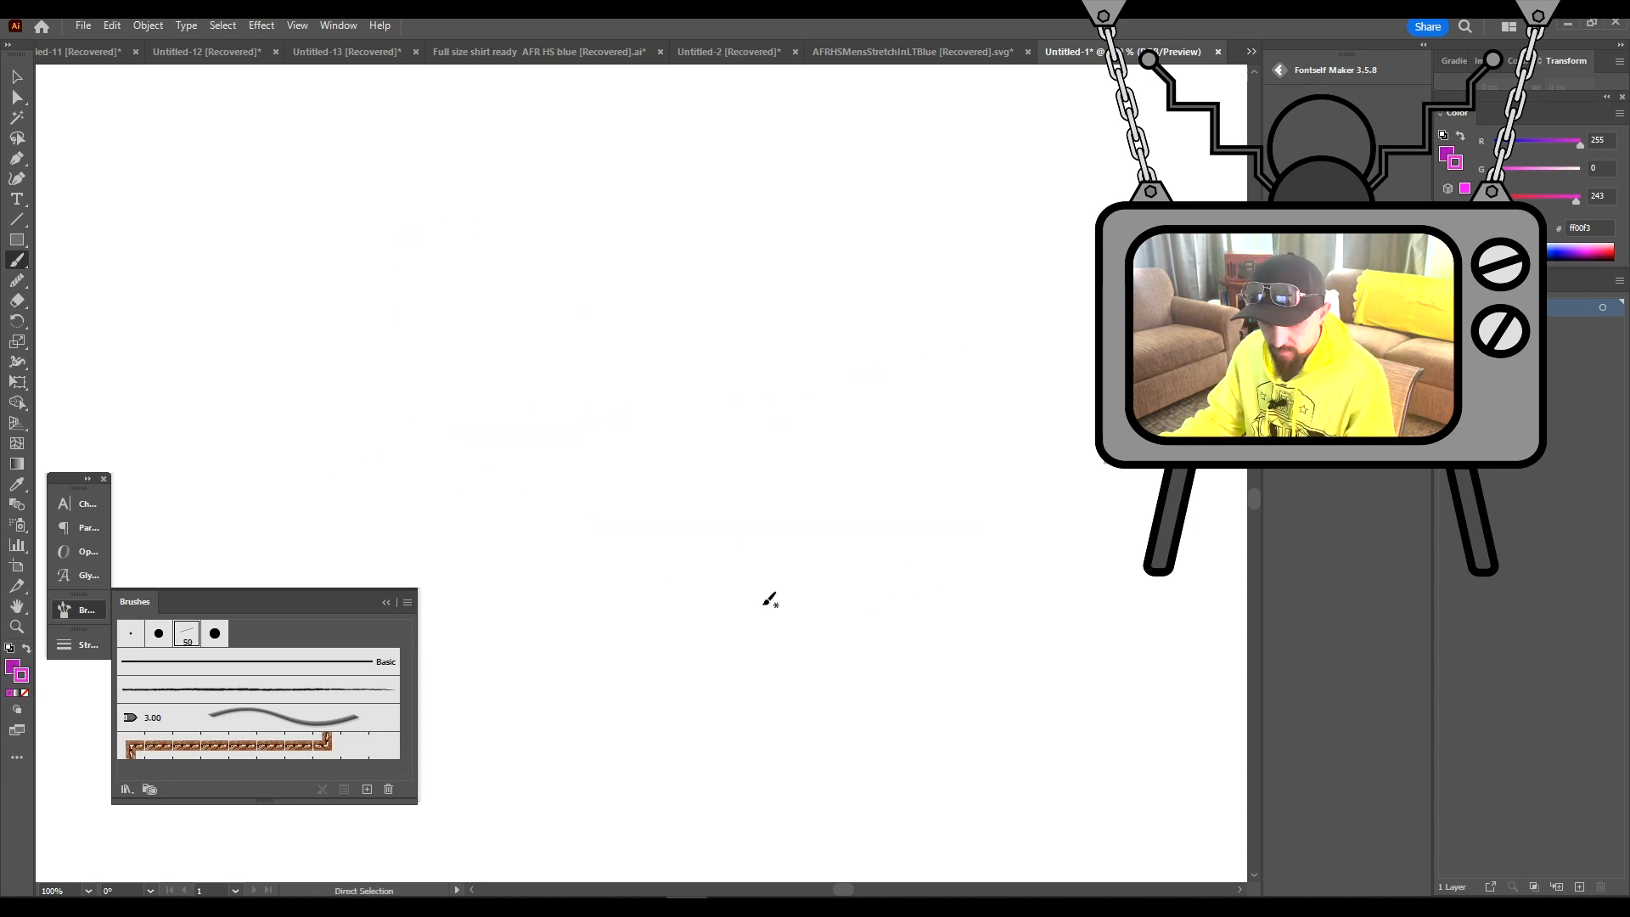
key("ctrl+minus")
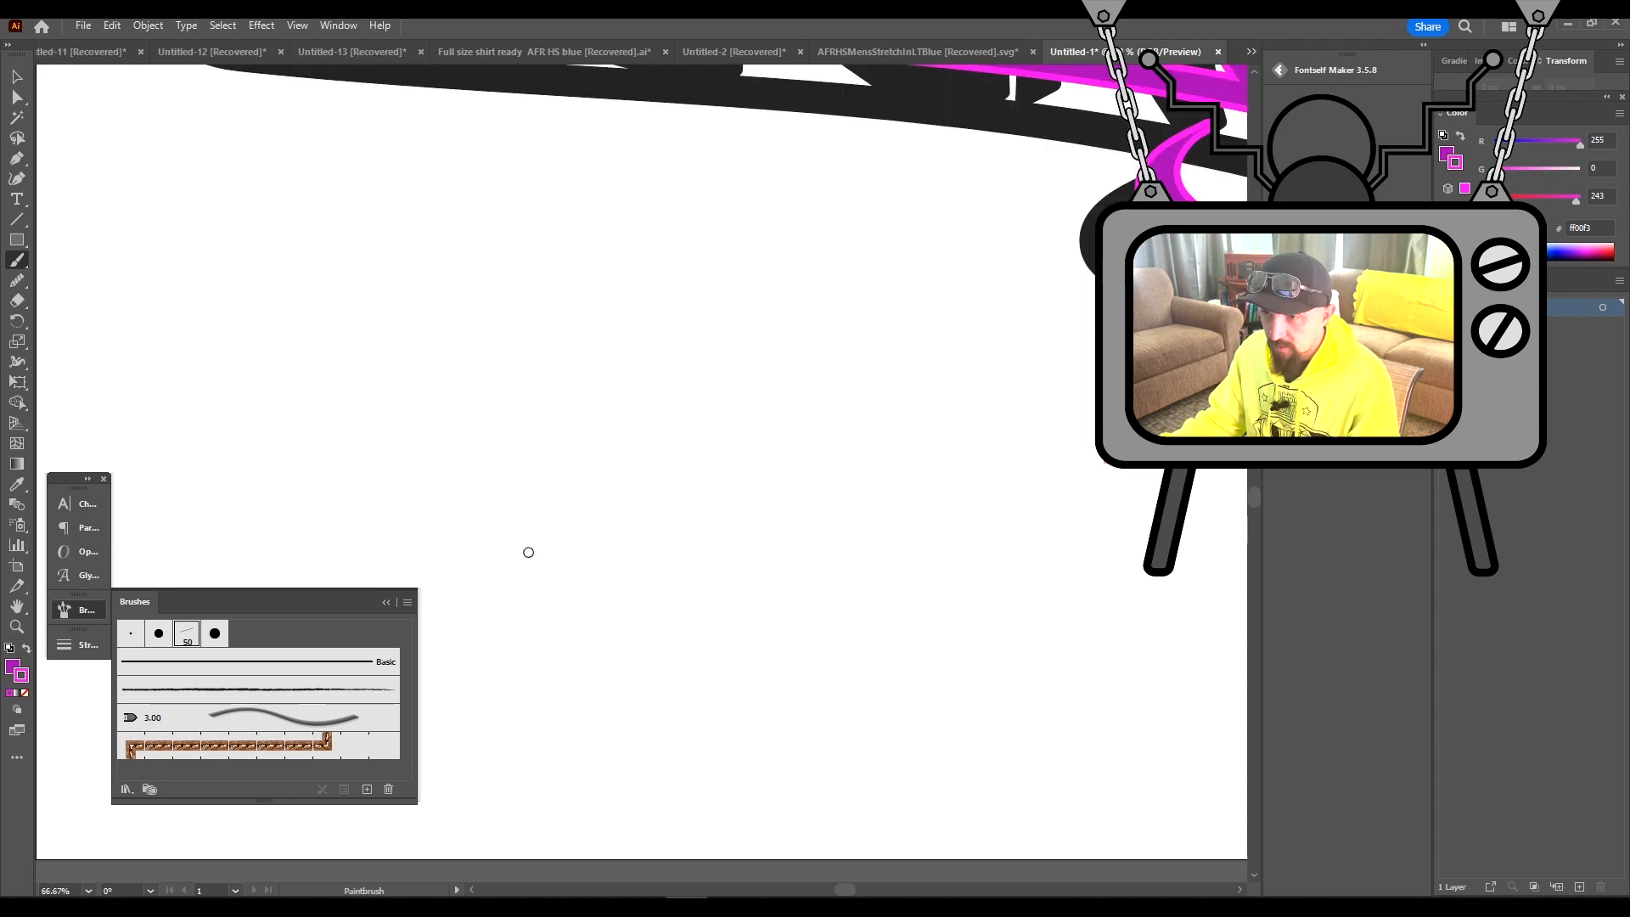
key("ctrl+plus")
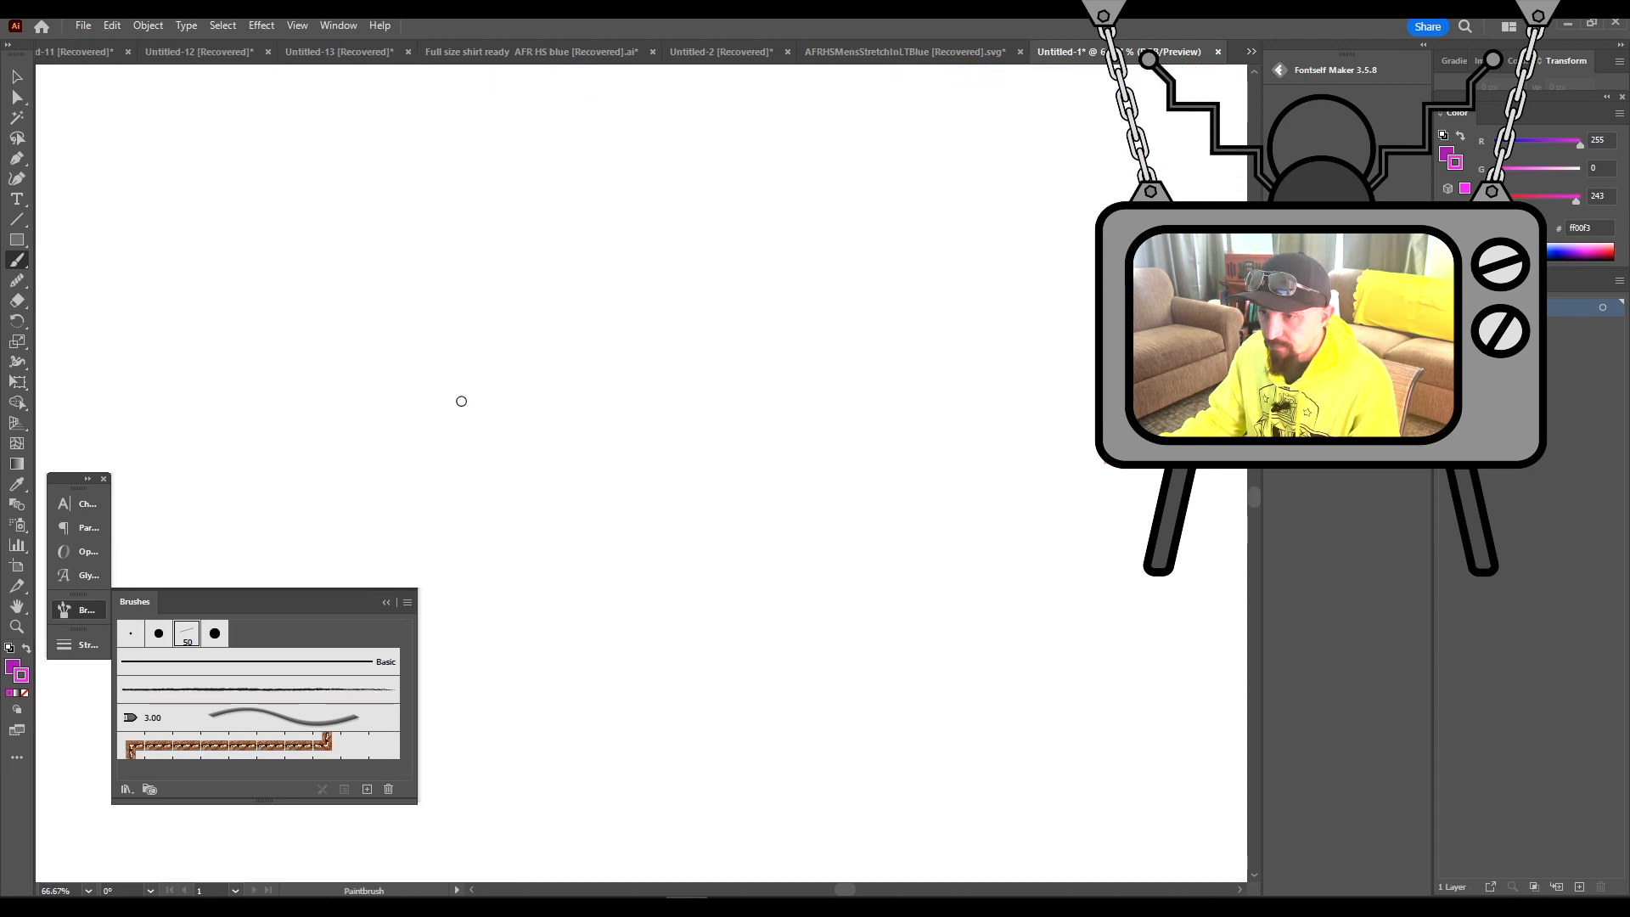
key("ctrl+minus")
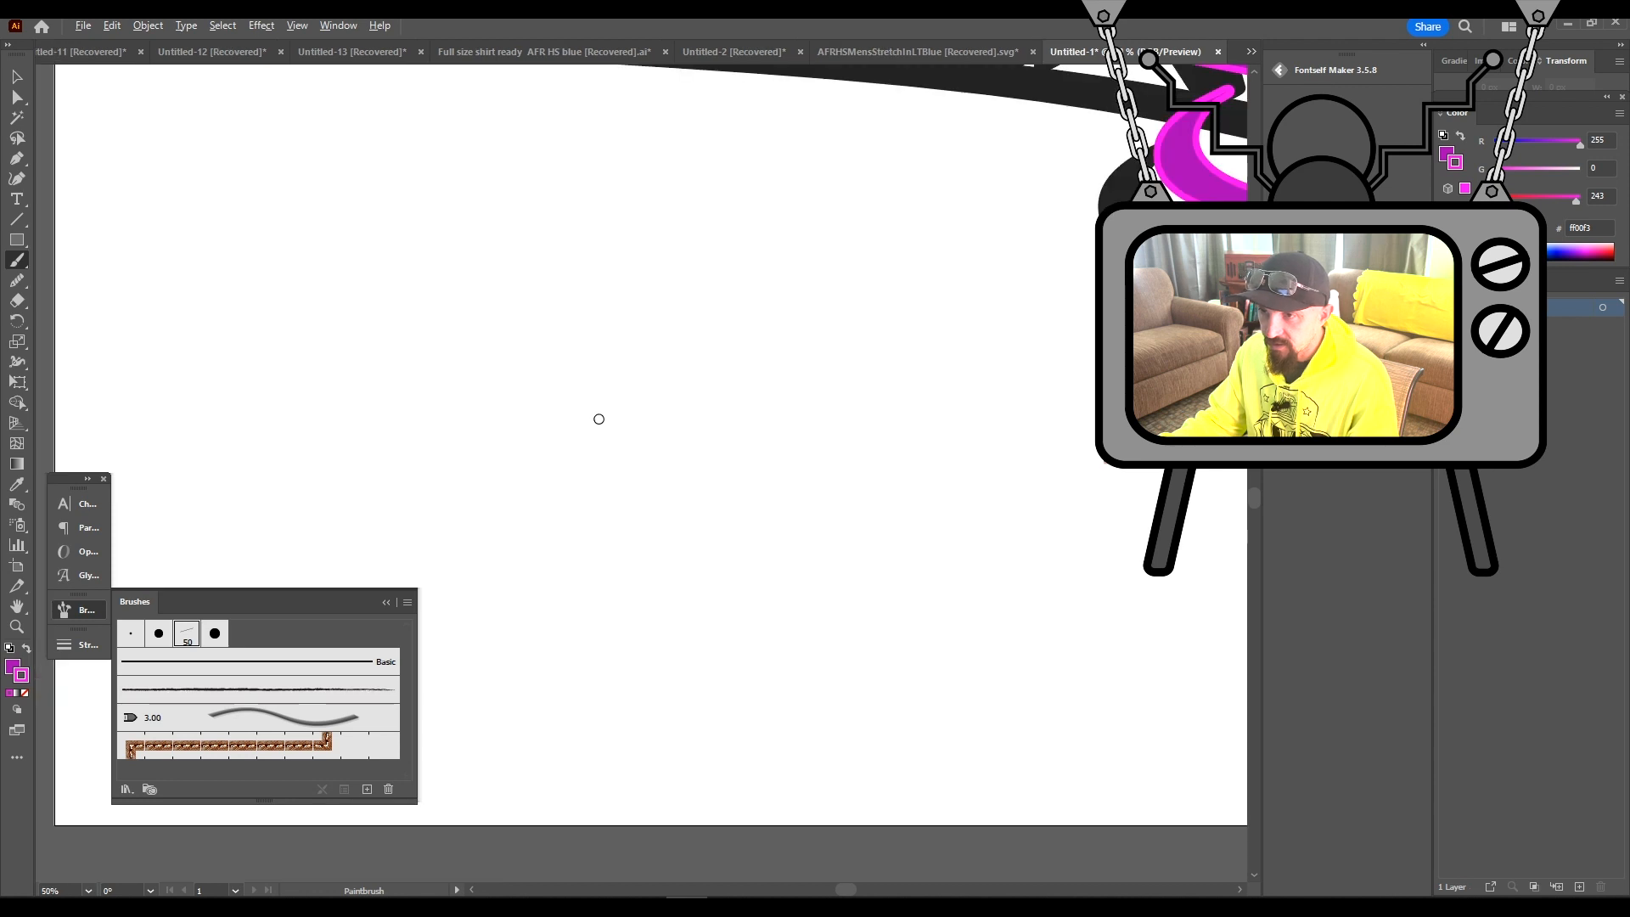
mouse_move(589, 365)
left_mouse_down()
mouse_move(691, 411)
mouse_move(1006, 476)
left_mouse_up()
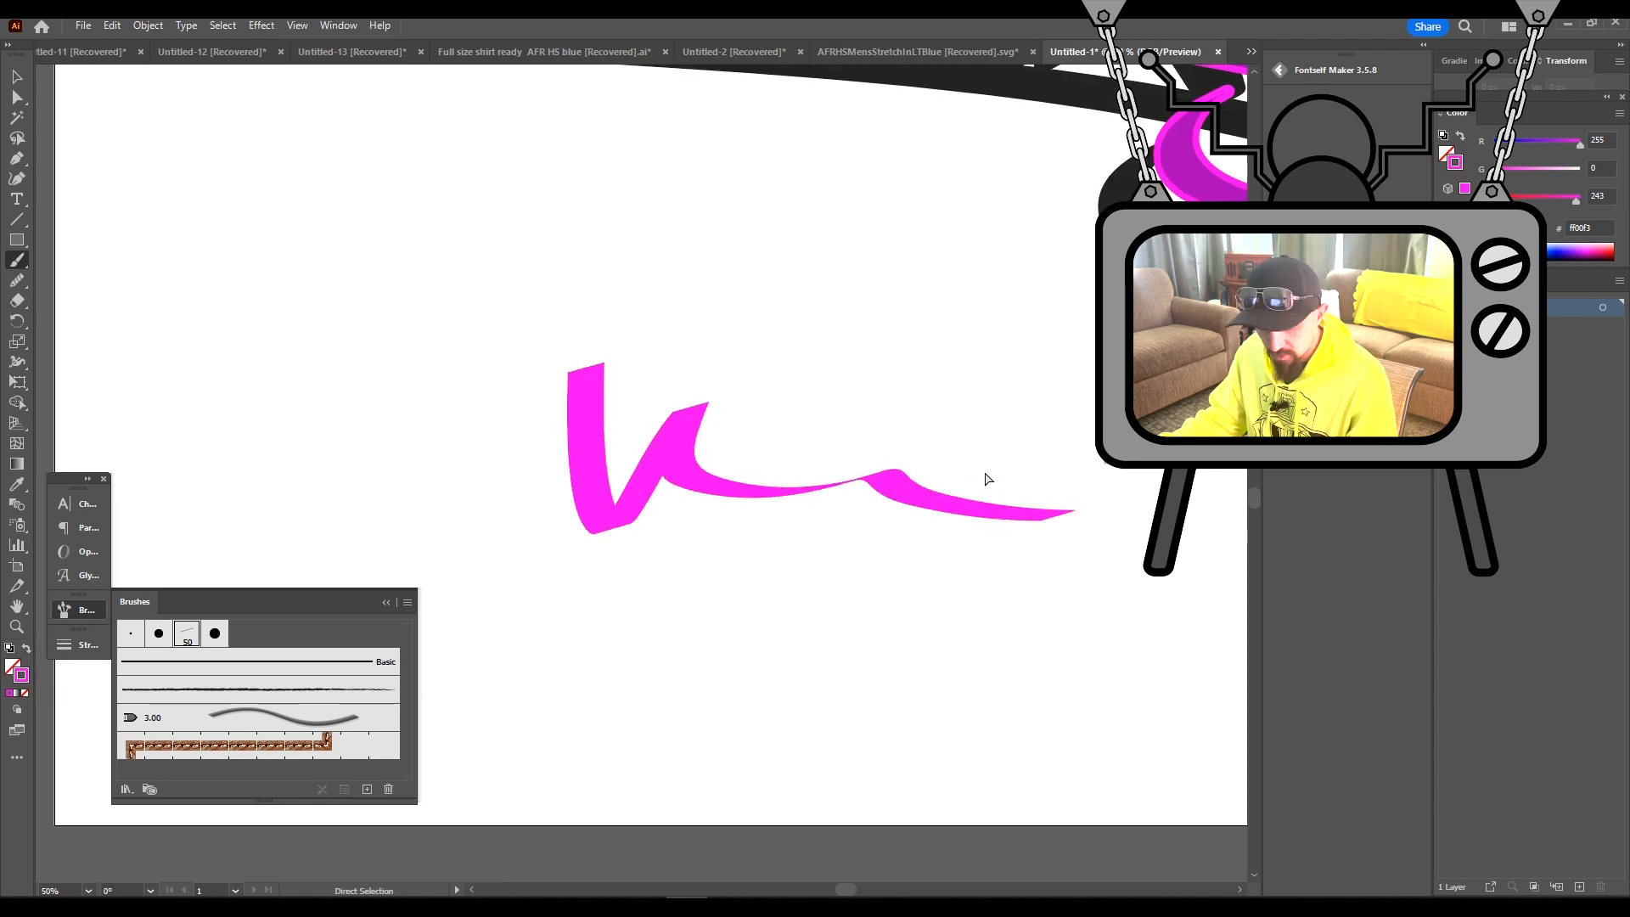
key("ctrl+z")
Paint the word TAKEN in graffiti-style magenta brush strokes on the blank area beneath the existing lettering
mouse_move(474, 408)
left_mouse_down()
mouse_move(808, 521)
mouse_move(761, 455)
mouse_move(689, 484)
mouse_move(740, 467)
left_mouse_up()
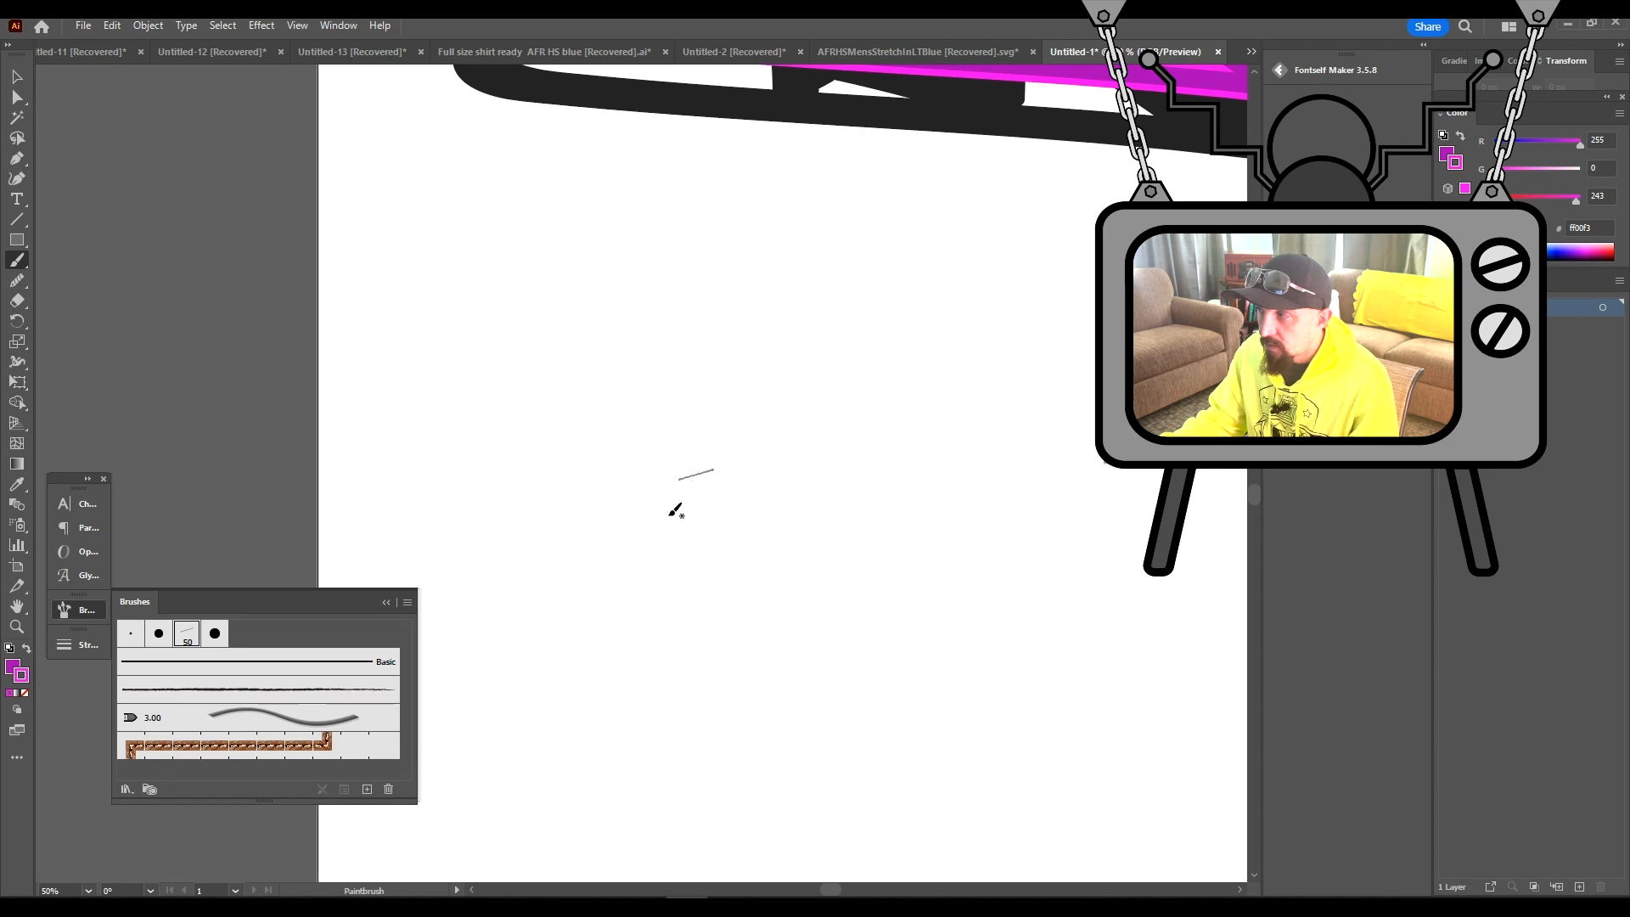
left_click_drag(593, 405, 585, 750)
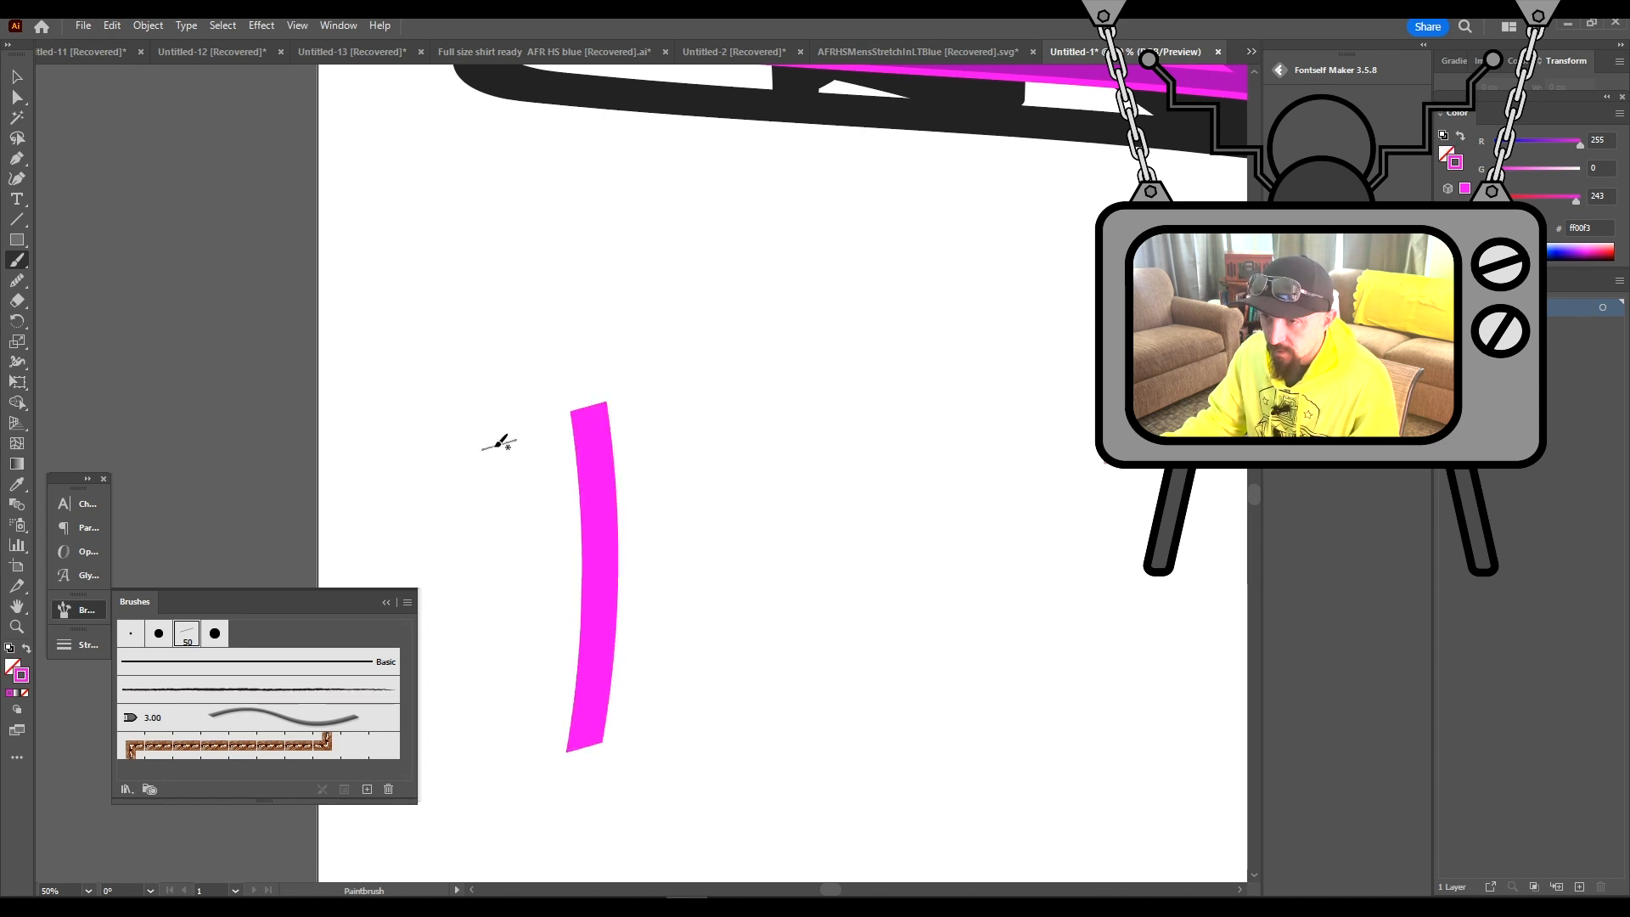
mouse_move(457, 519)
left_mouse_down()
mouse_move(640, 406)
mouse_move(692, 474)
left_mouse_up()
mouse_move(571, 747)
left_mouse_down()
mouse_move(689, 607)
mouse_move(659, 721)
left_mouse_up()
mouse_move(902, 571)
left_mouse_down()
mouse_move(624, 540)
mouse_move(655, 535)
left_mouse_up()
left_click_drag(601, 304, 591, 713)
left_click_drag(758, 232, 823, 853)
mouse_move(866, 585)
left_mouse_down()
mouse_move(756, 523)
mouse_move(757, 589)
left_mouse_up()
mouse_move(845, 437)
left_mouse_down()
mouse_move(800, 521)
mouse_move(835, 586)
left_mouse_up()
left_click_drag(934, 510, 762, 436)
left_click_drag(719, 241, 680, 664)
left_click_drag(718, 240, 926, 243)
Move the older outlined lettering up and left, away from the newly painted TAKEN, and close the brush list
scroll(826, 414, "down", 1)
key("v")
left_click(815, 382)
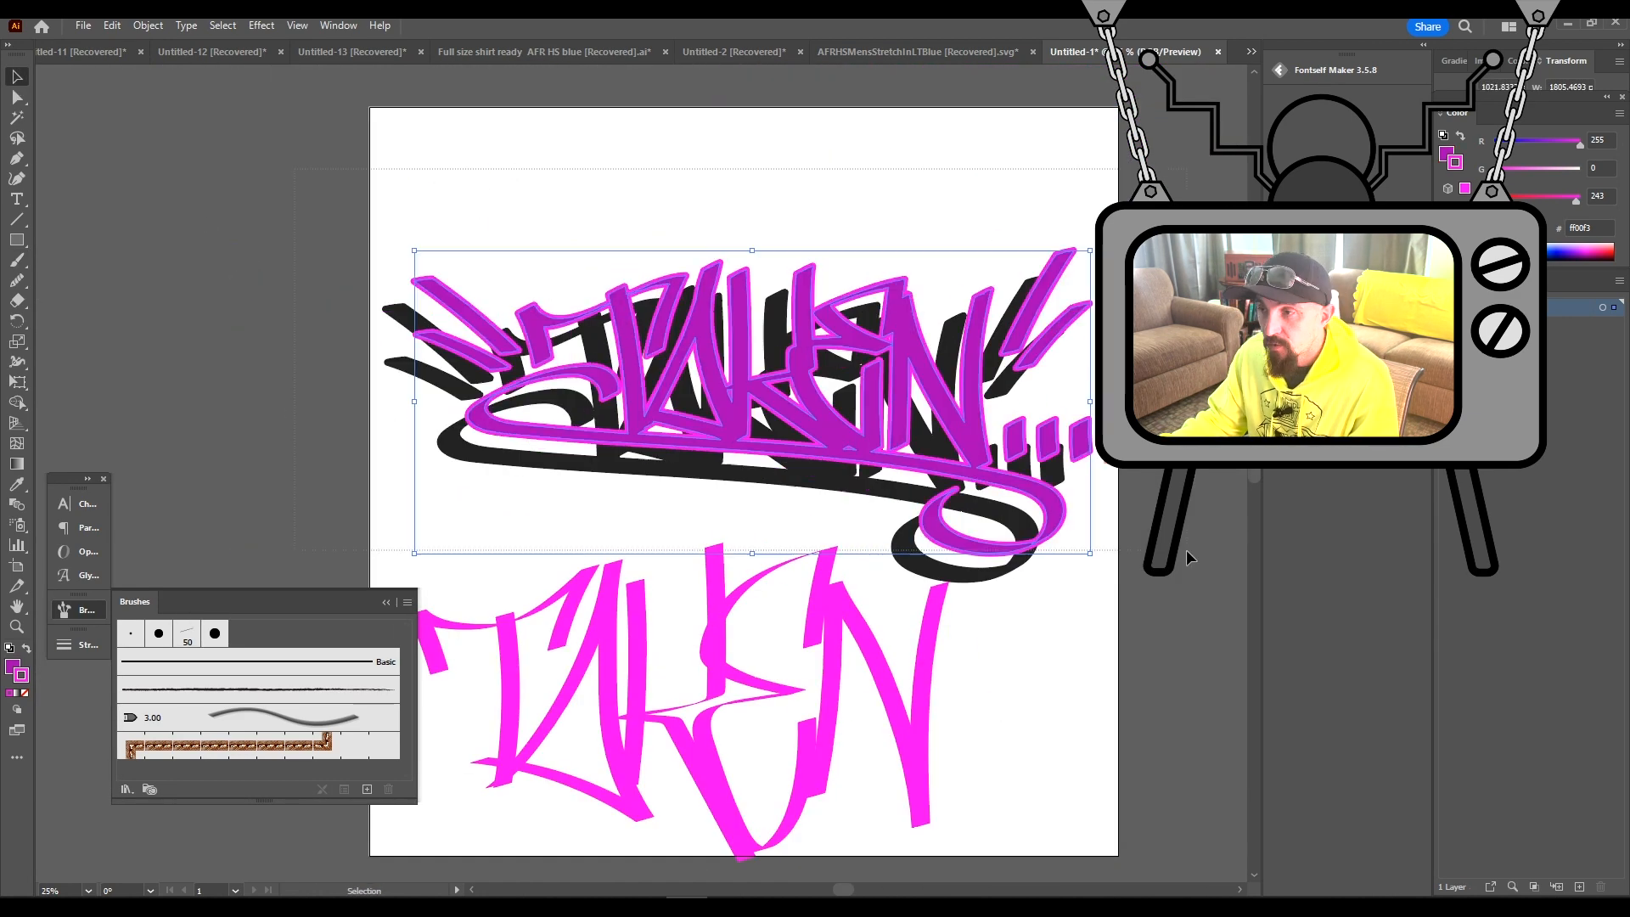
left_click_drag(816, 382, 301, 93)
scroll(742, 408, "up", 2)
left_click(78, 610)
scroll(740, 574, "down", 2)
scroll(739, 573, "up", 2)
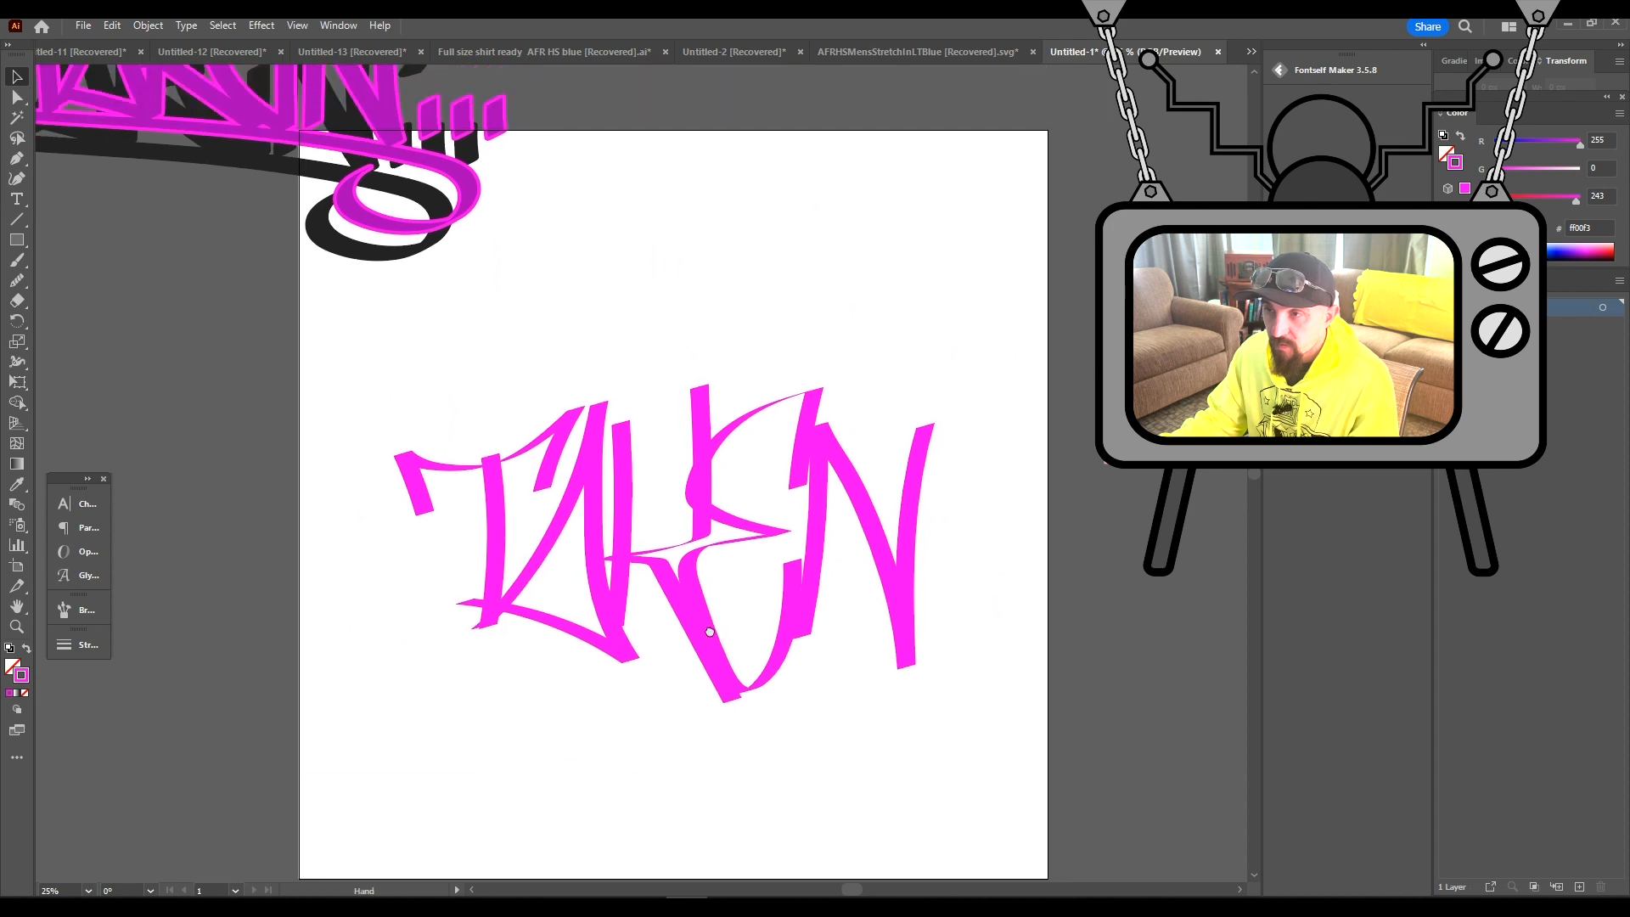
Select all the strokes of the painted TAKEN, squash them vertically from the upper edge, and deselect
left_click(17, 99)
left_click_drag(65, 79, 1197, 828)
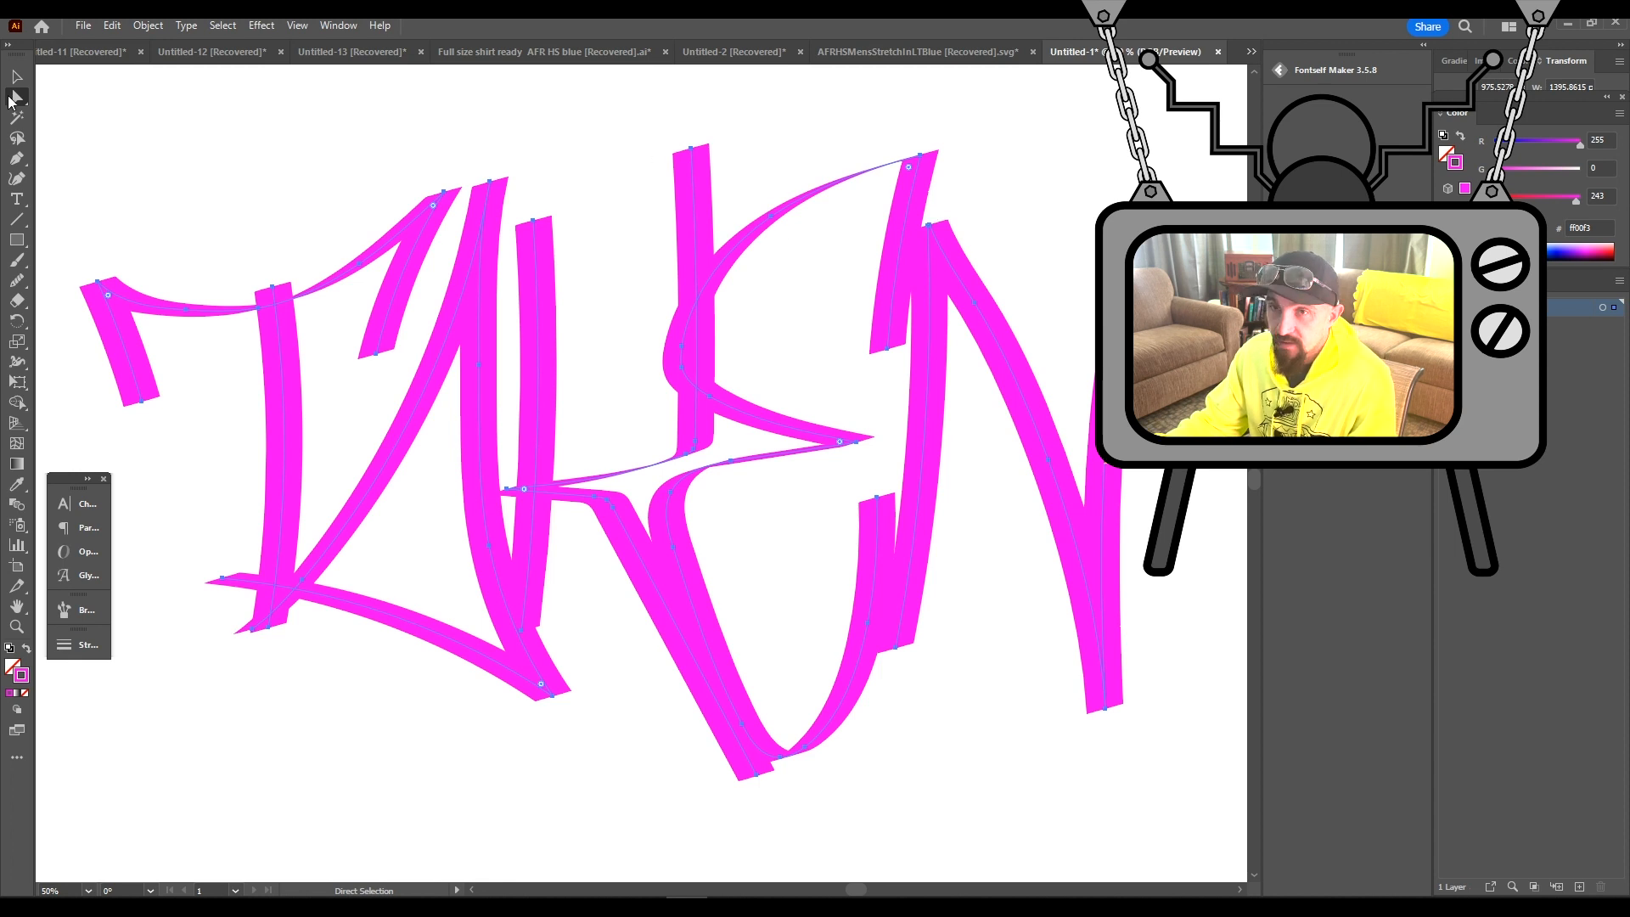
left_click(18, 79)
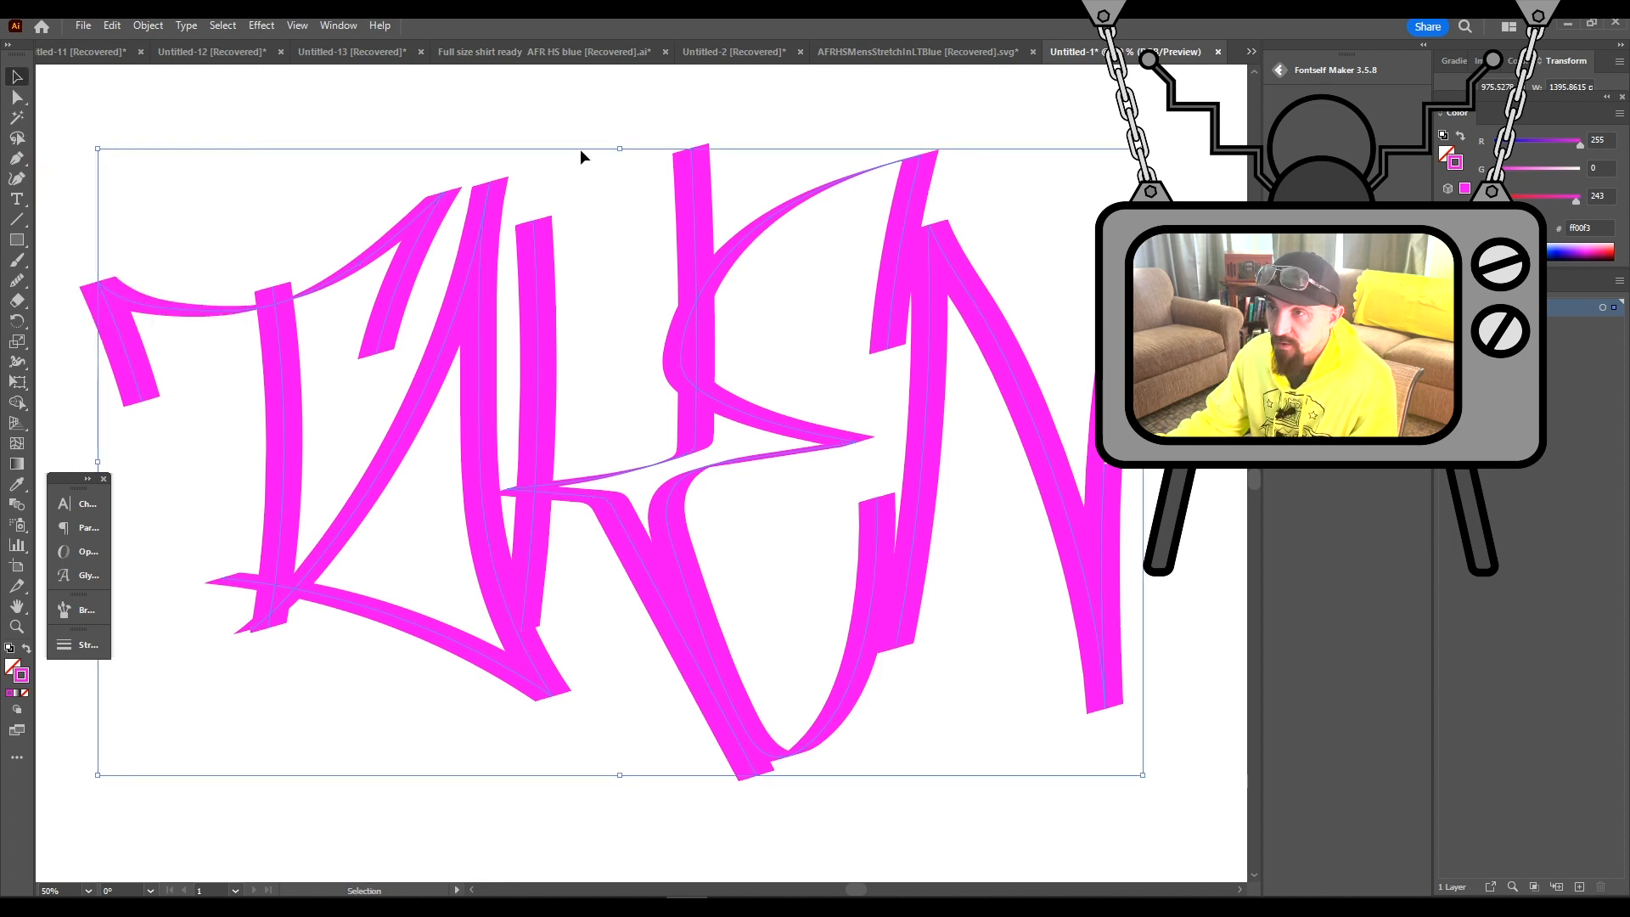
left_click_drag(620, 151, 603, 243)
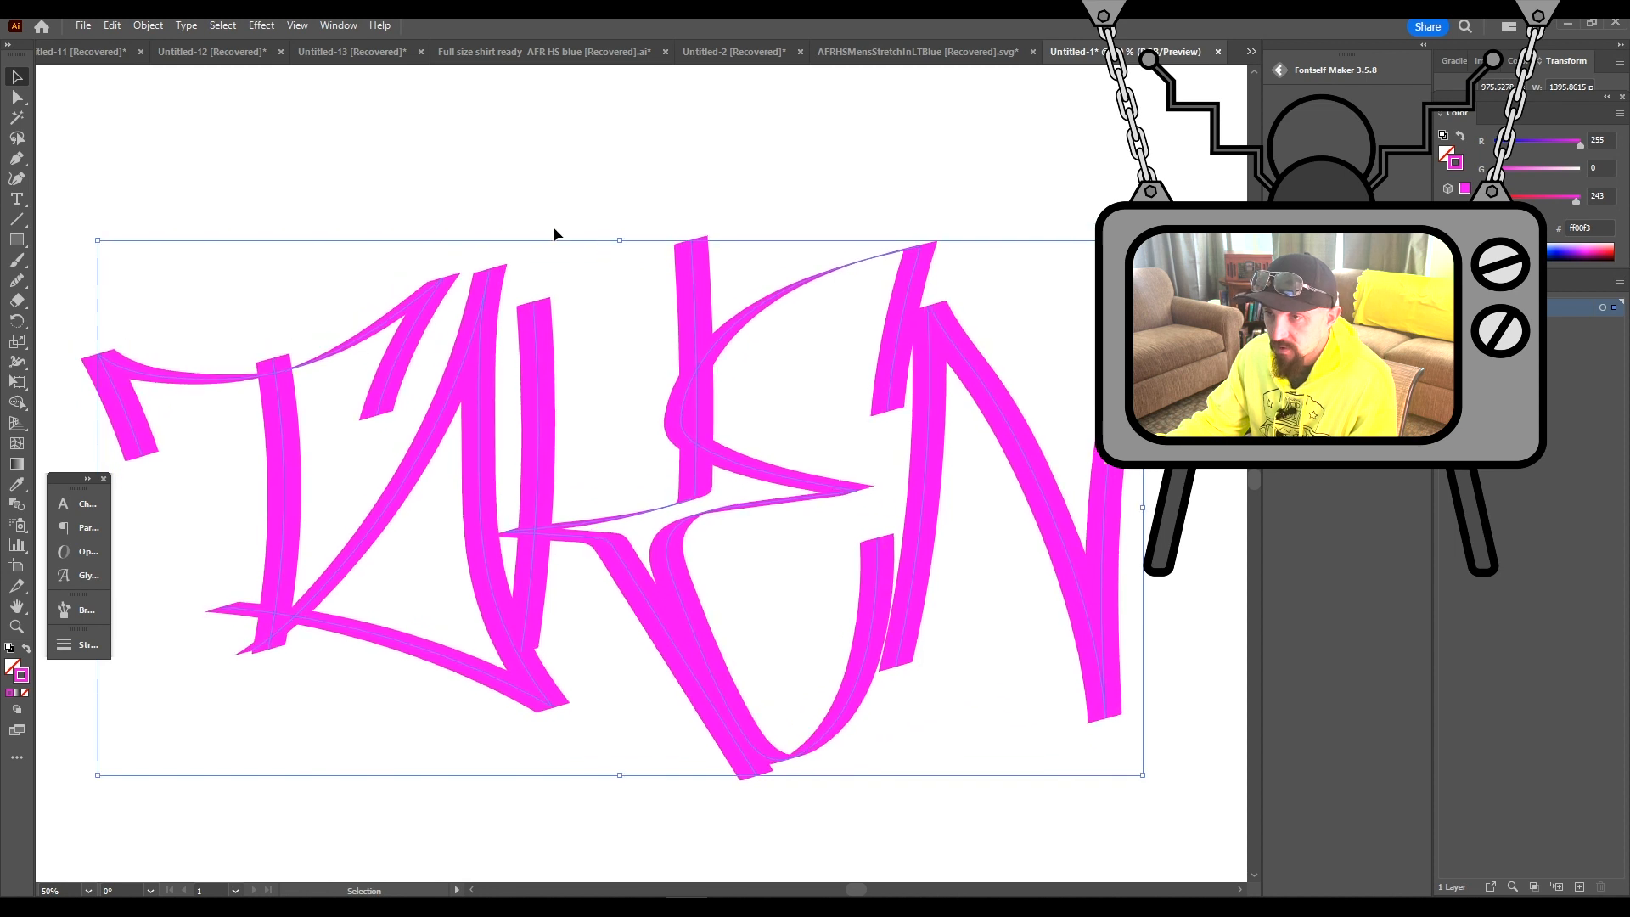
left_click(137, 100)
Simplify the path of the letter A in the painted word by adjusting its amount of anchor points
left_click(17, 98)
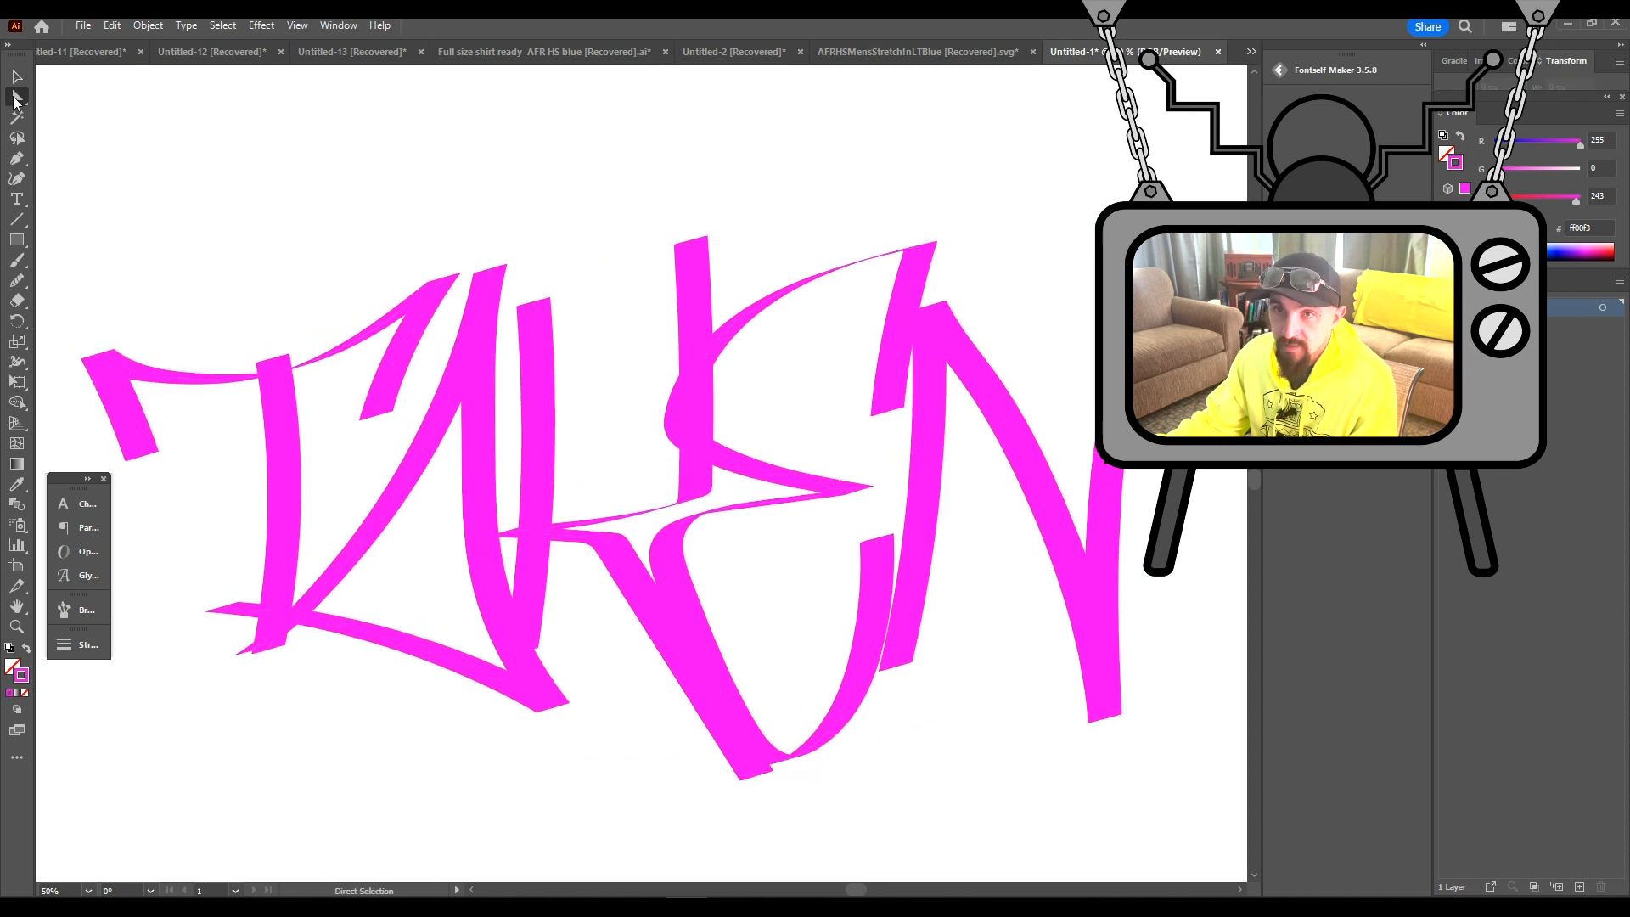
left_click(482, 299)
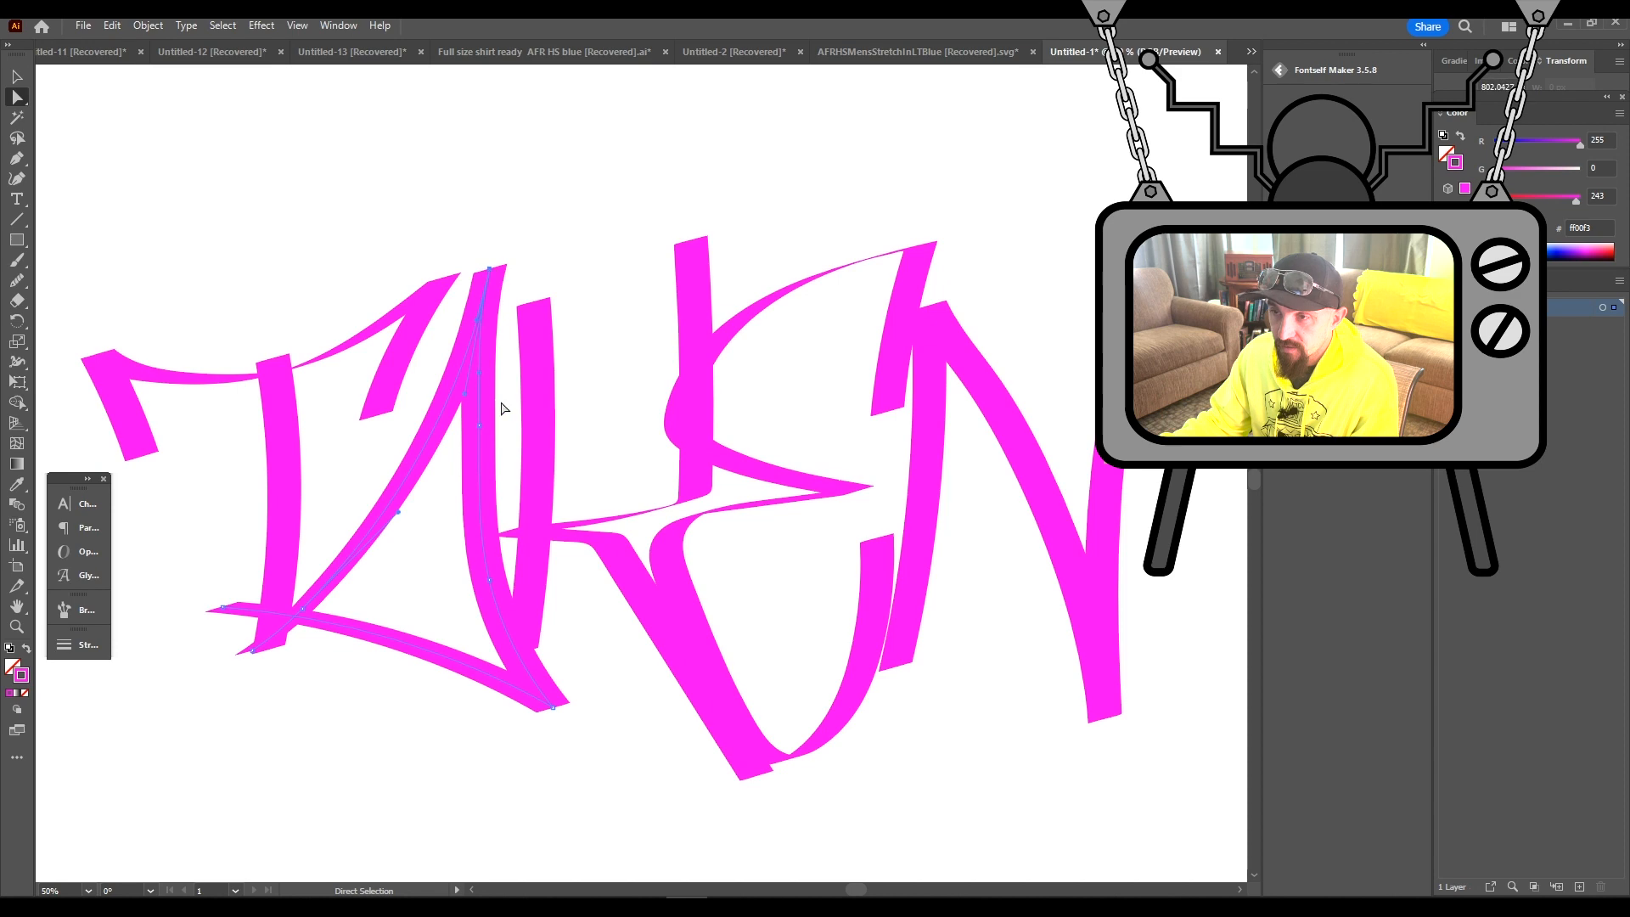
scroll(486, 414, "up", 1)
left_click(17, 75)
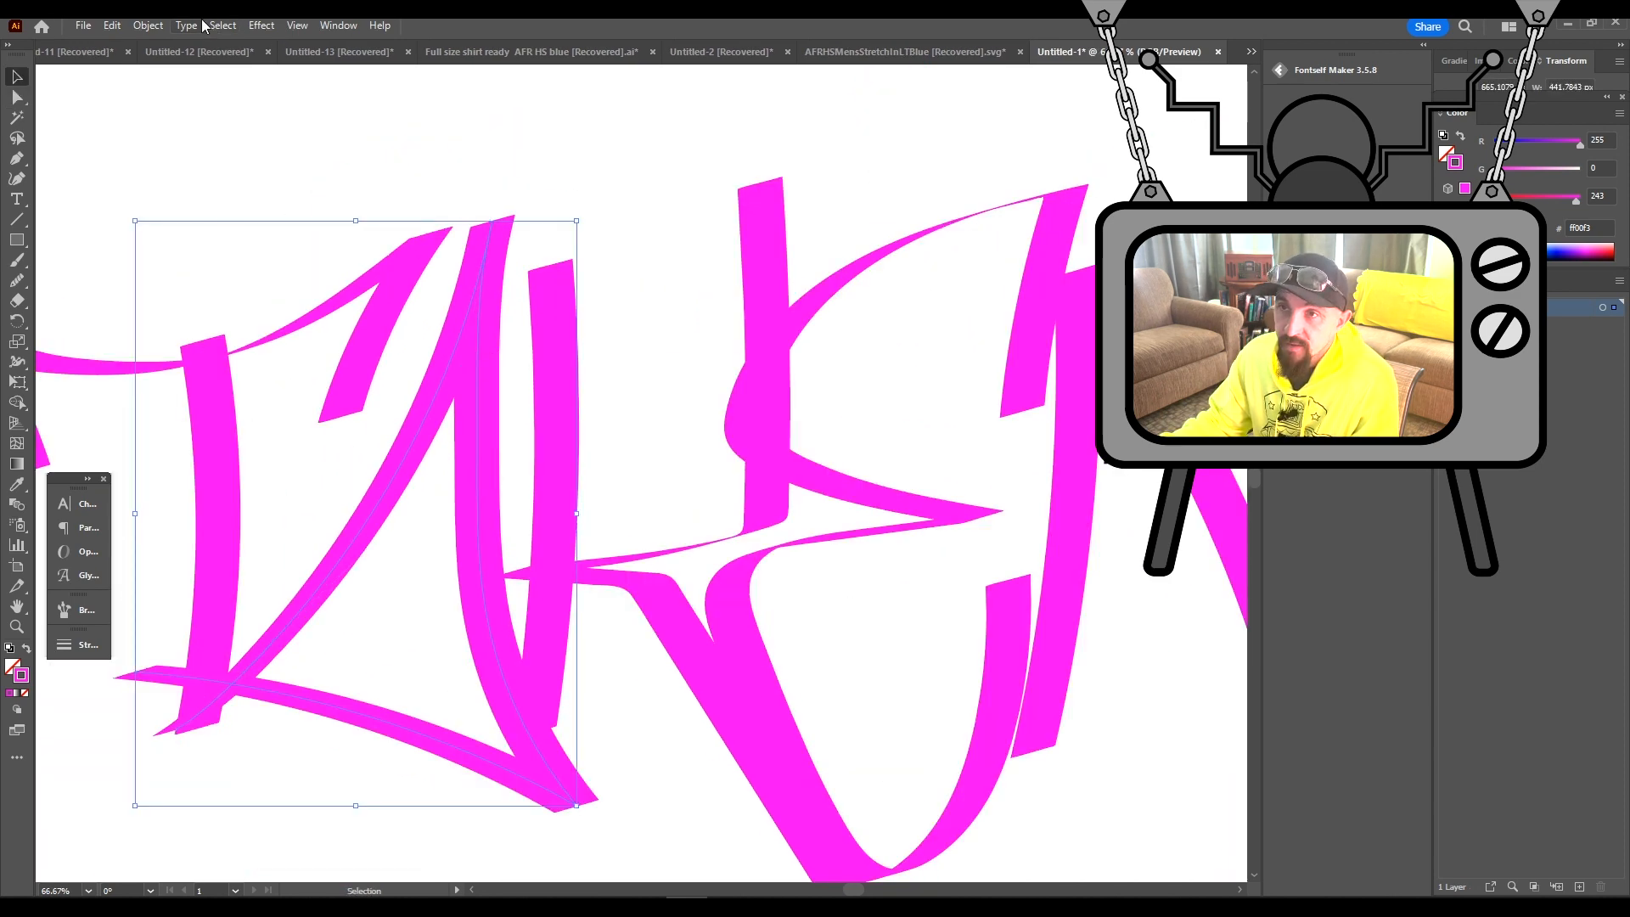
left_click(143, 26)
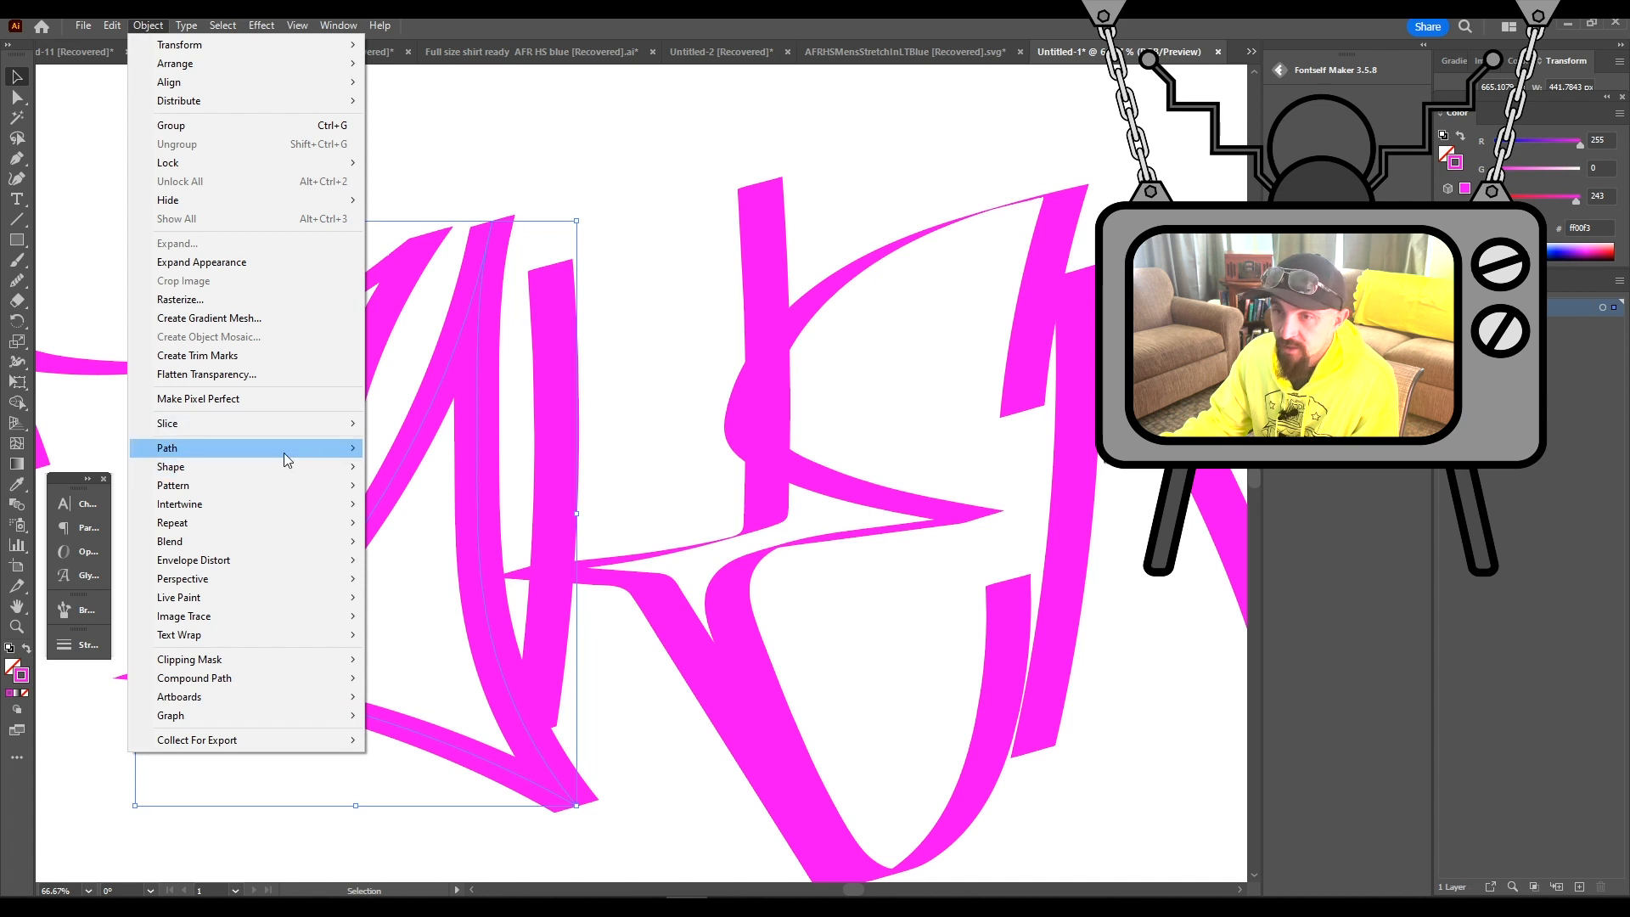
mouse_move(284, 451)
left_click(407, 553)
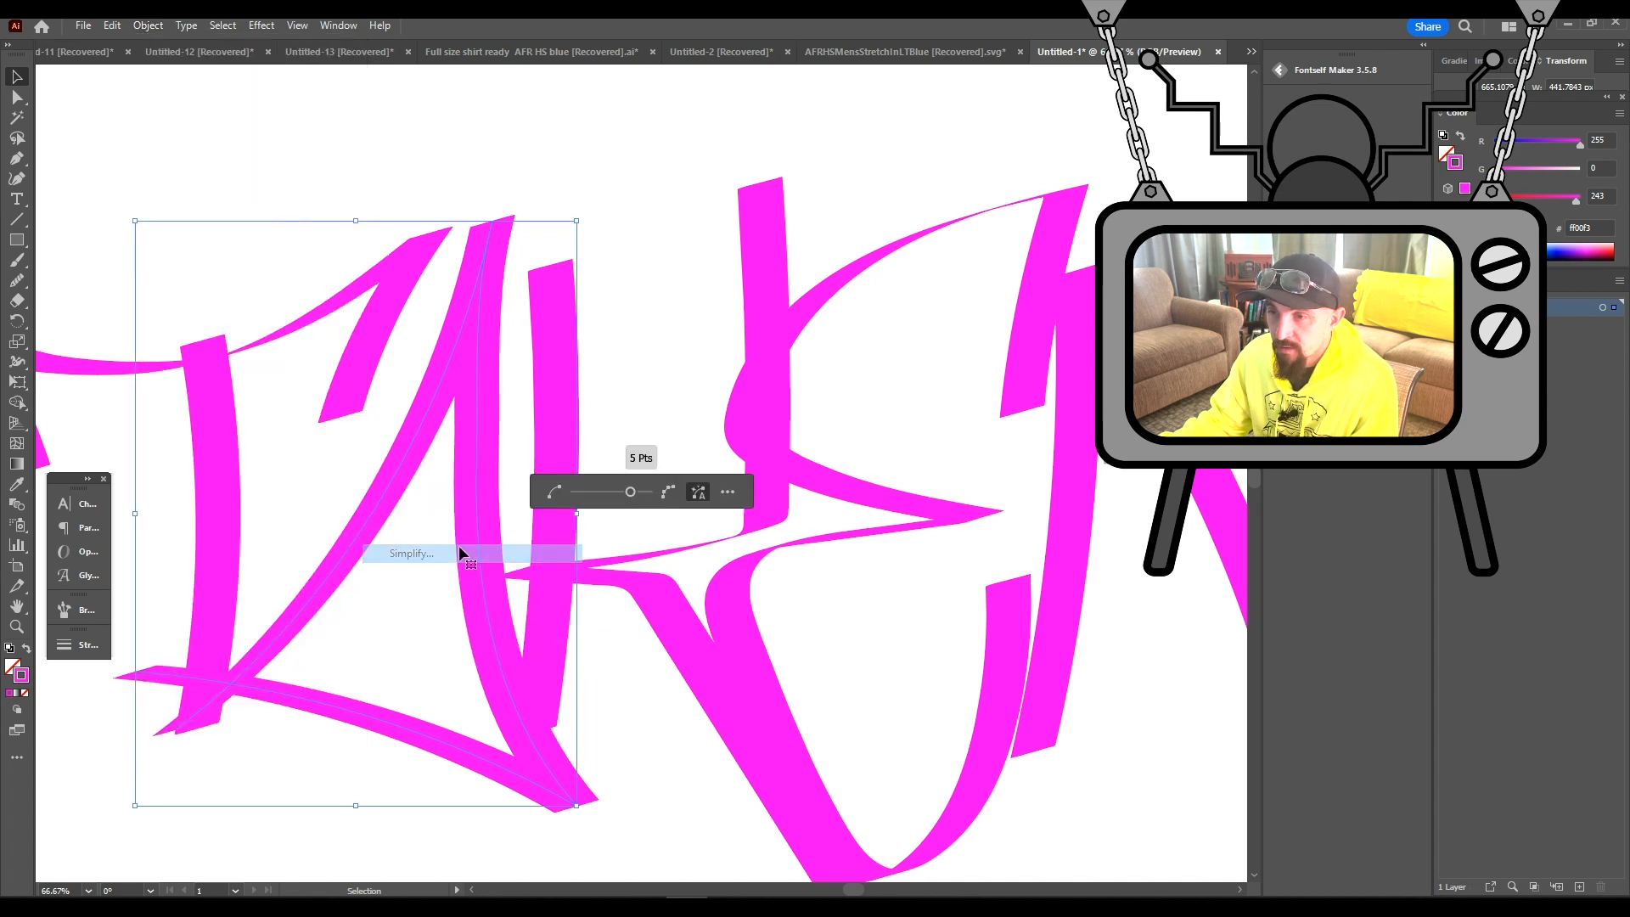
left_click(630, 492)
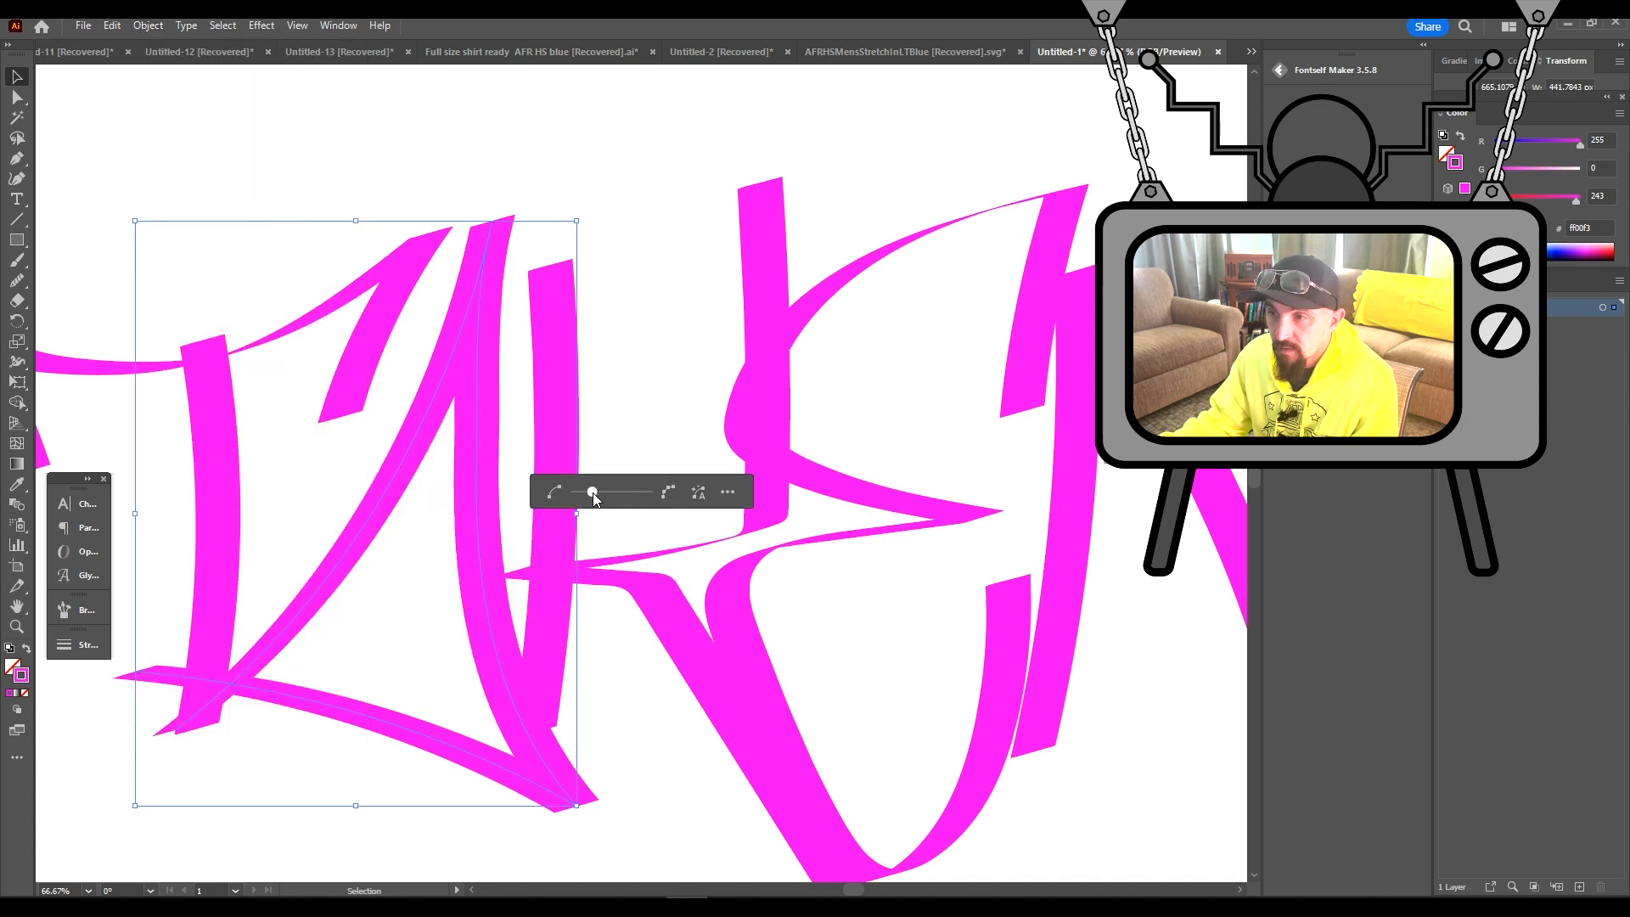
left_click_drag(605, 492, 610, 495)
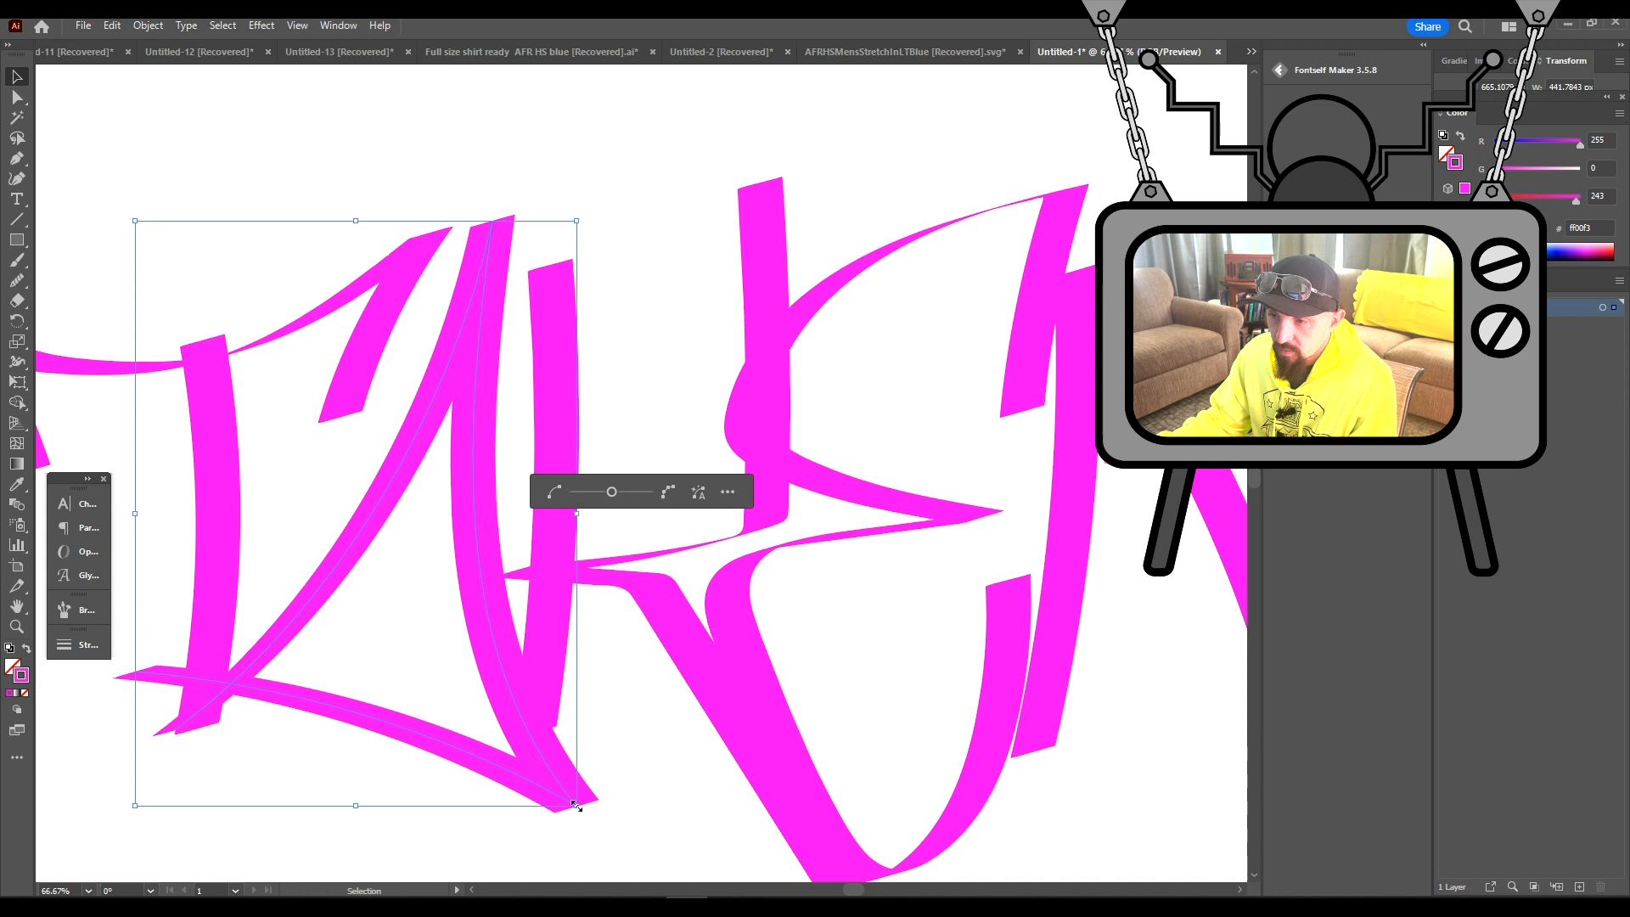
left_click(647, 716)
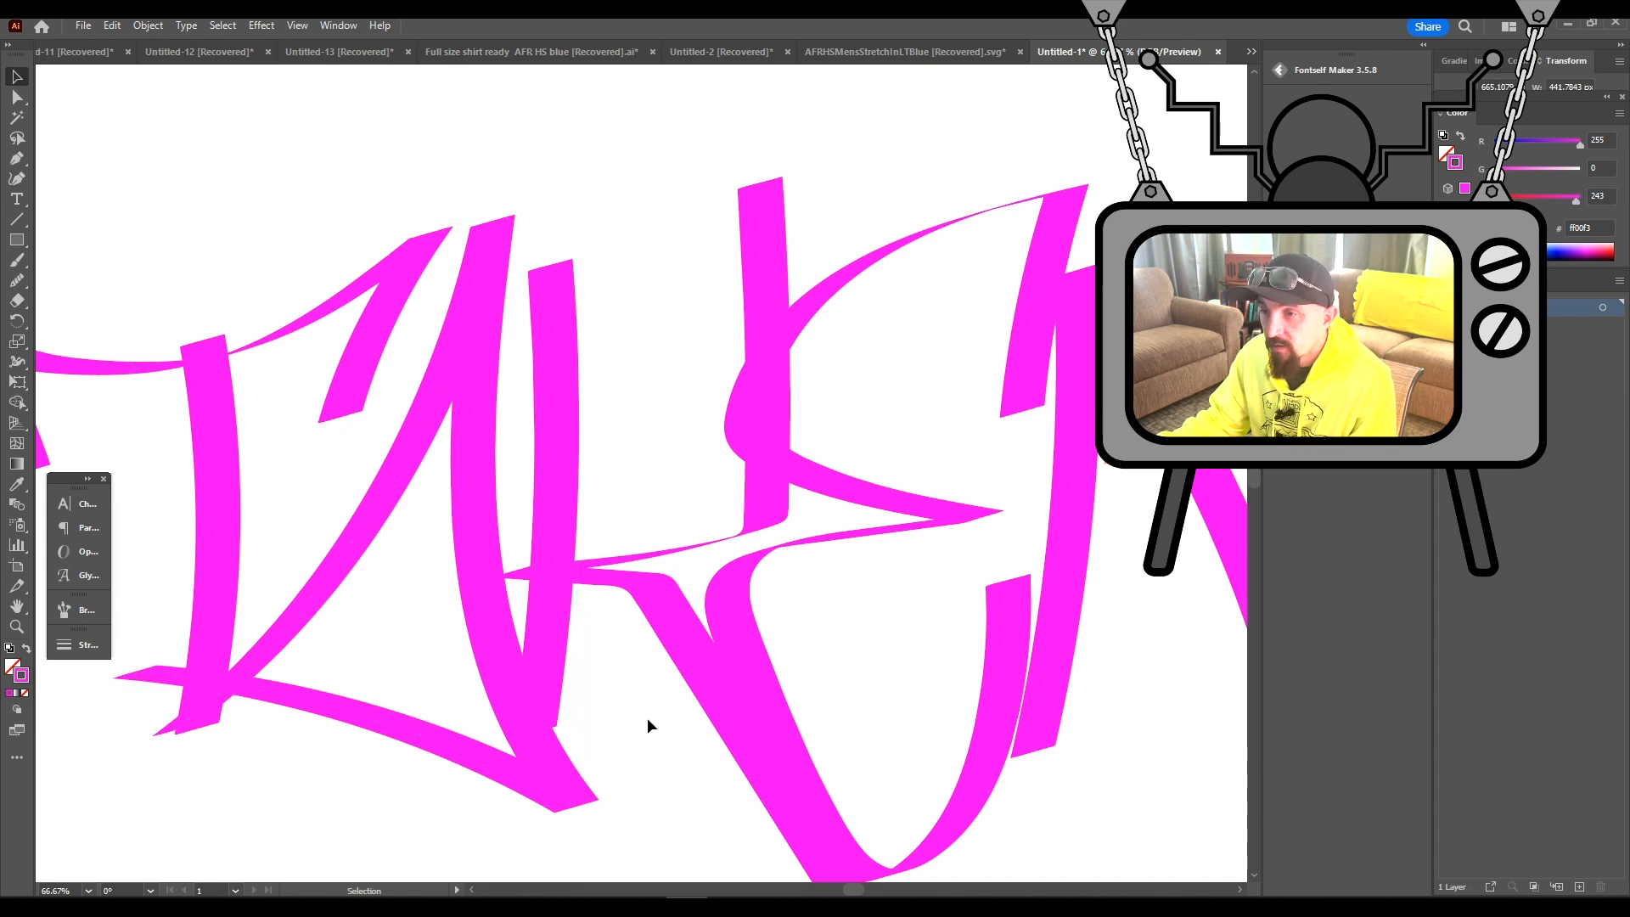
Simplify the path of the letter E, reducing its anchor points to the minimum
left_click(699, 666)
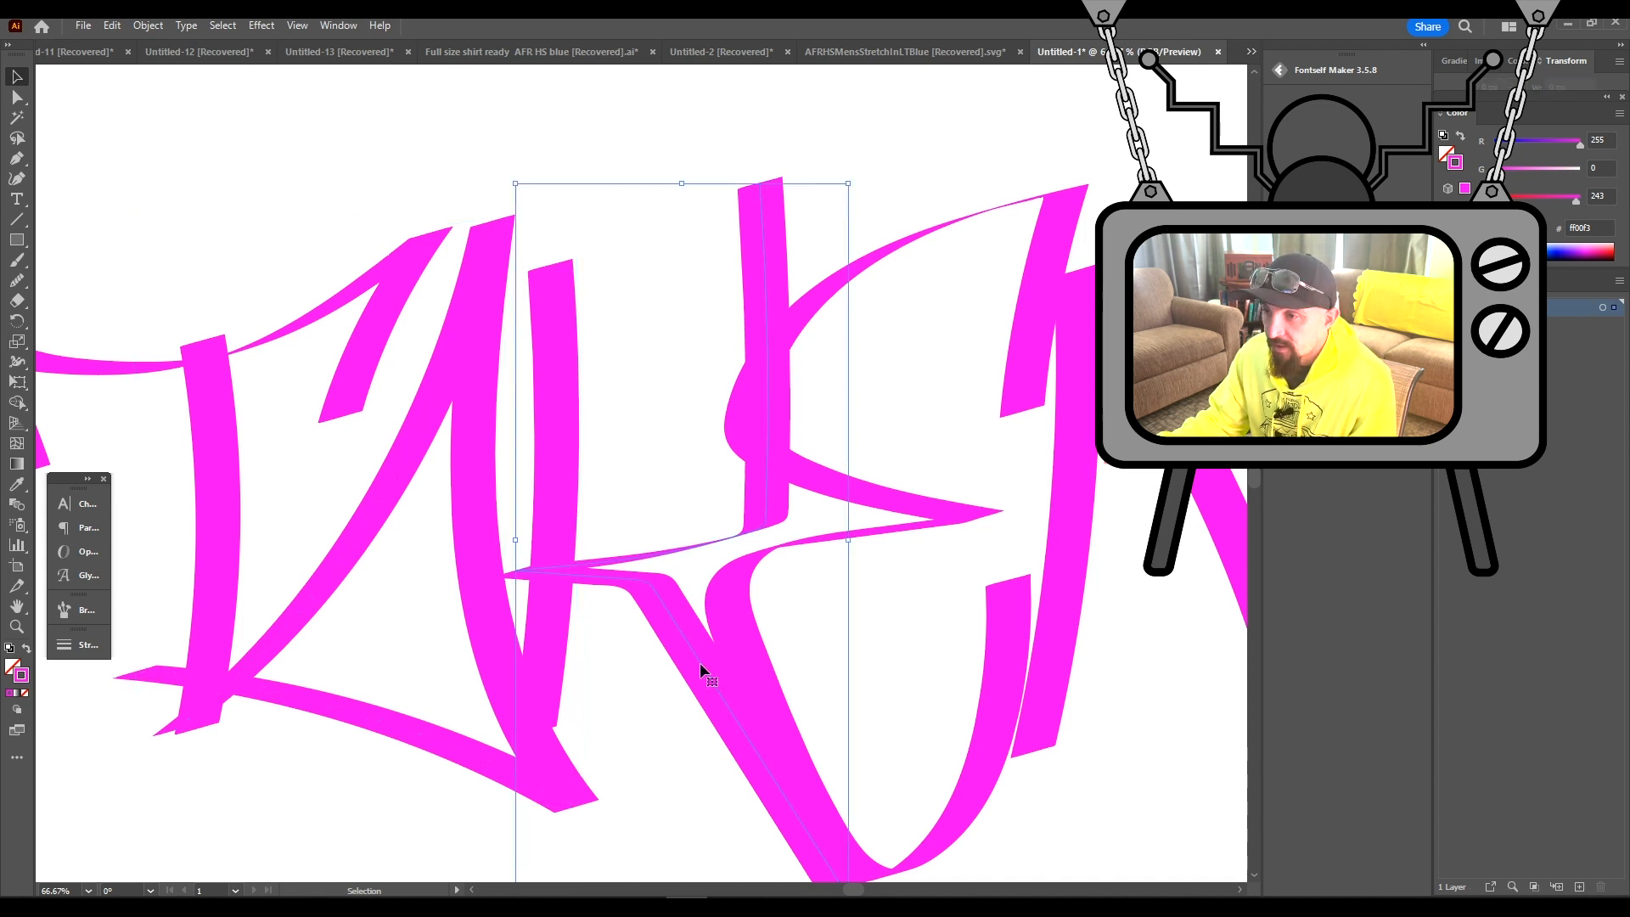
left_click(215, 397)
mouse_move(879, 498)
left_mouse_down()
mouse_move(591, 391)
mouse_move(713, 366)
left_mouse_up()
left_click(711, 365)
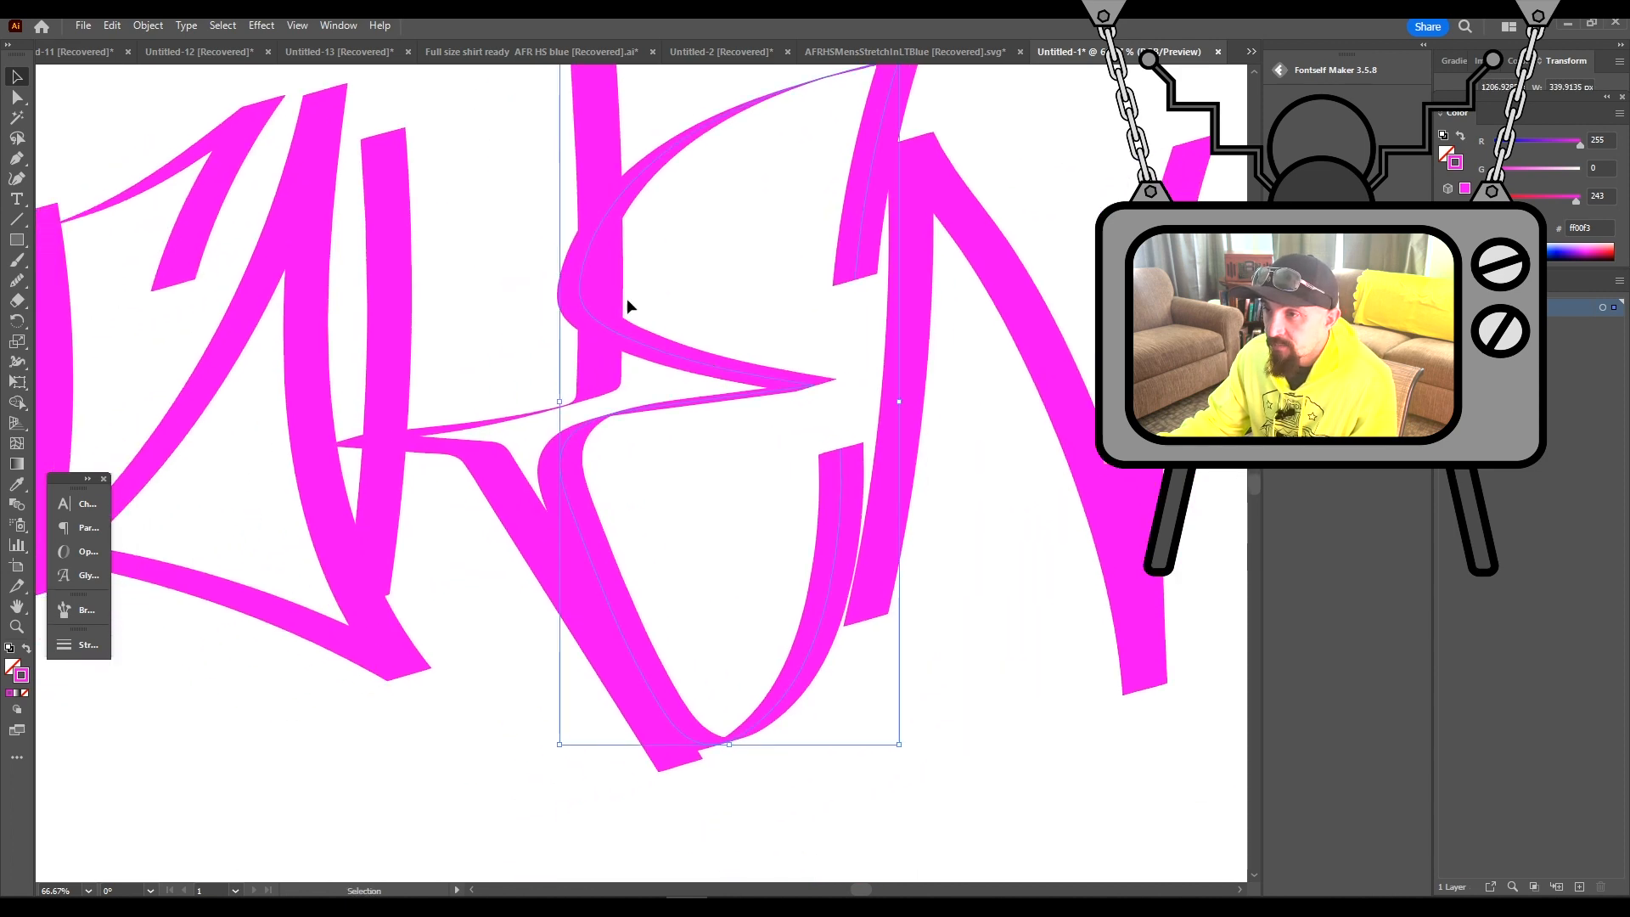
left_click(148, 26)
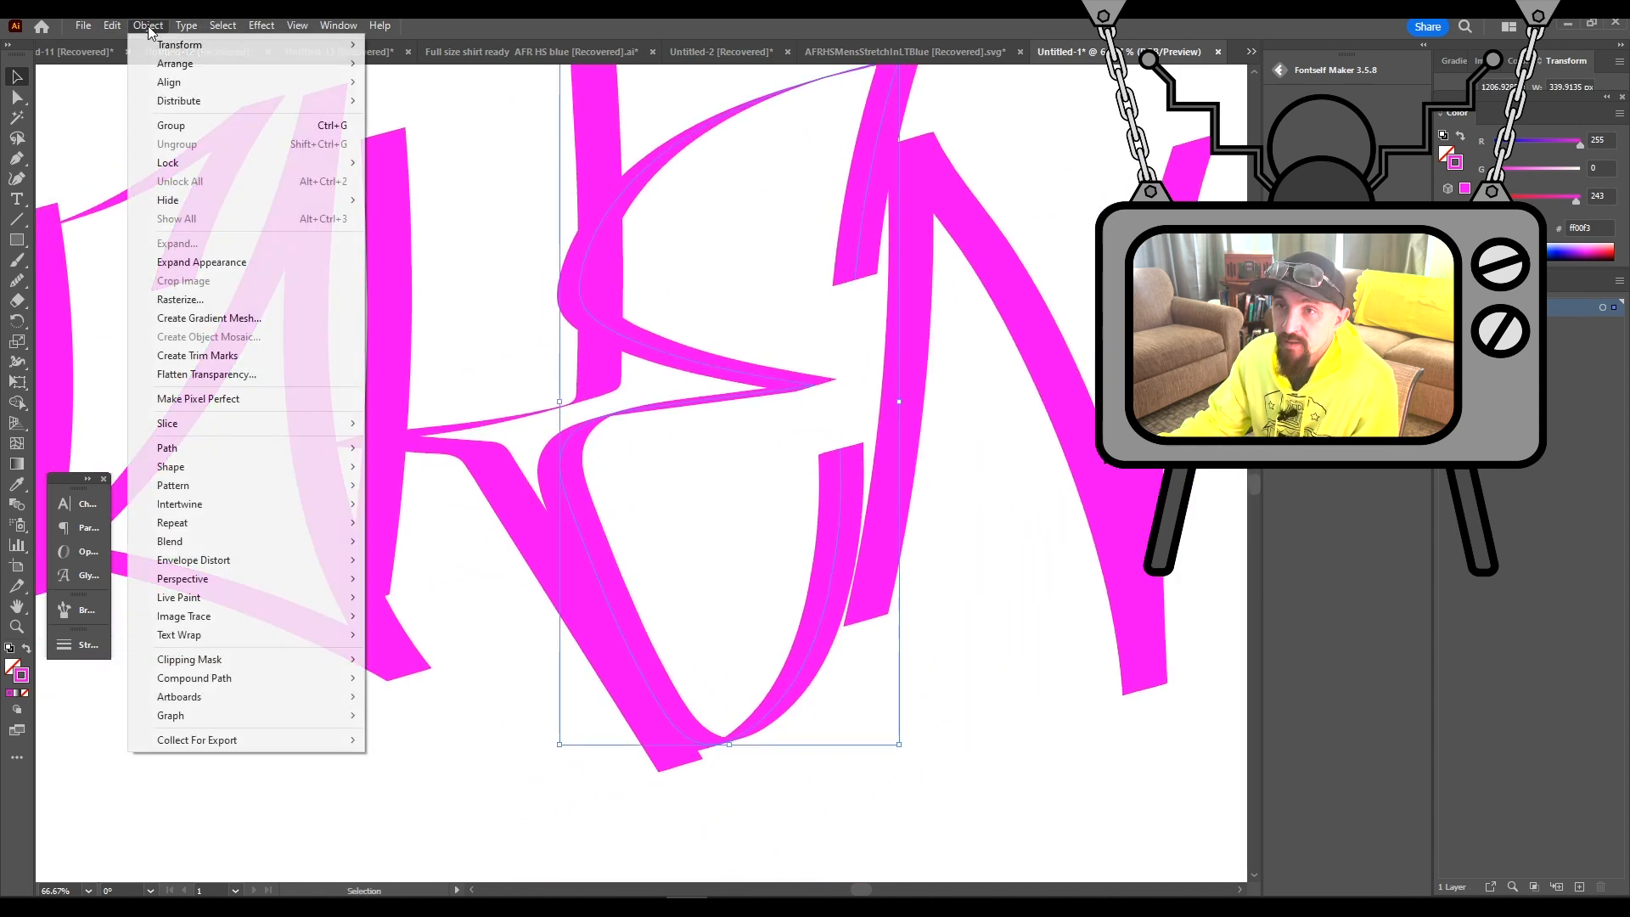
mouse_move(271, 443)
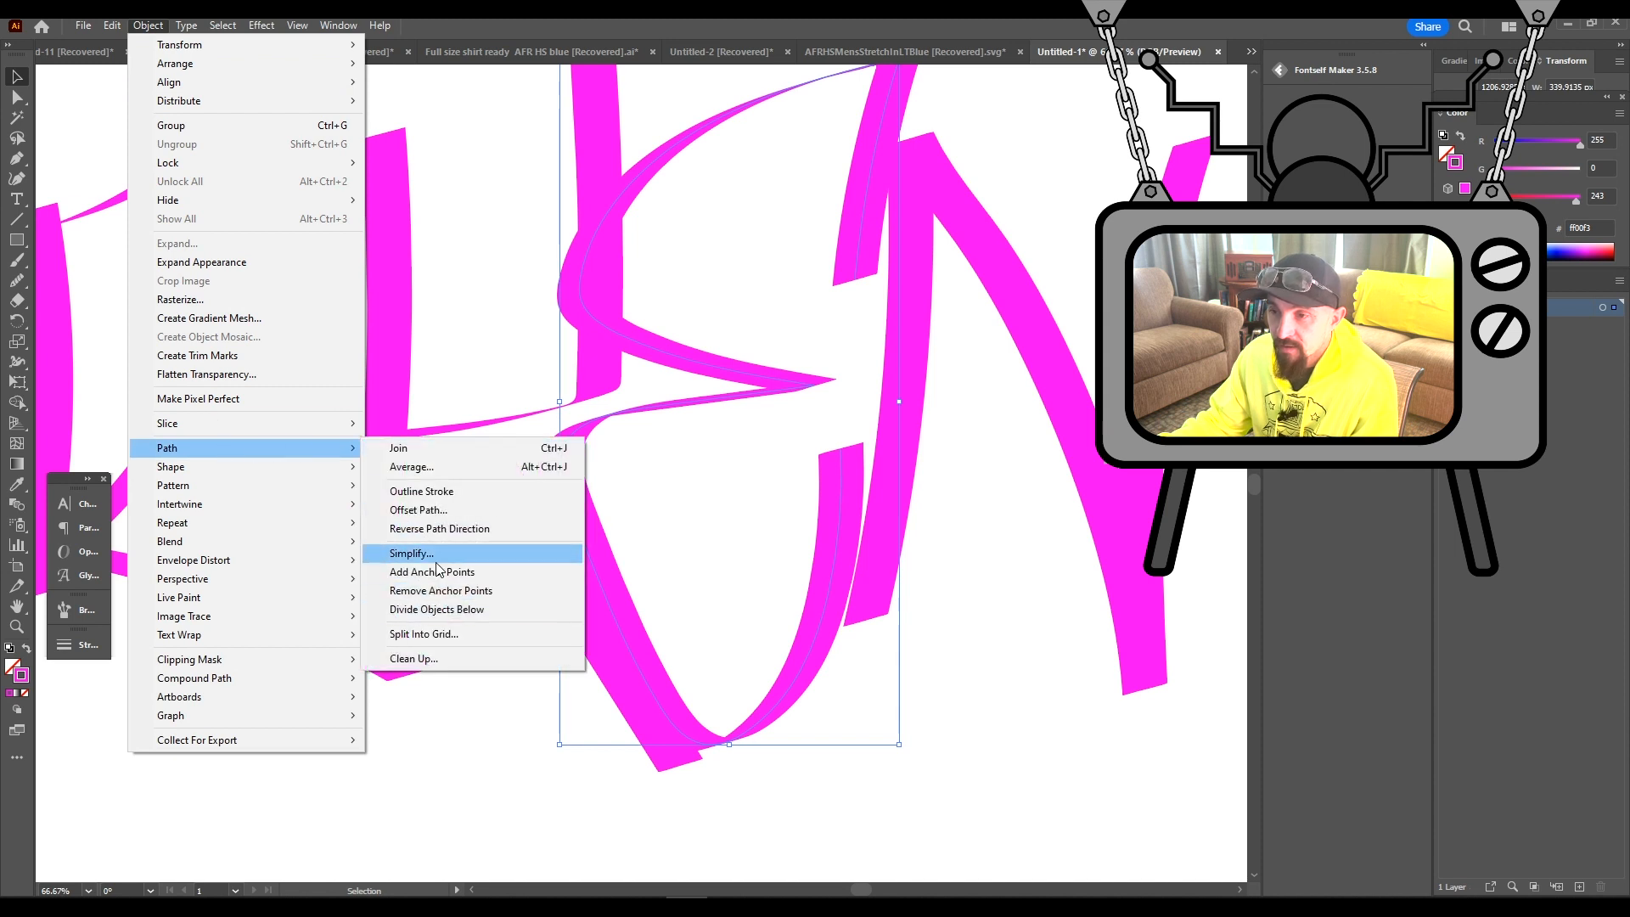
left_click(415, 553)
left_click_drag(630, 492, 571, 487)
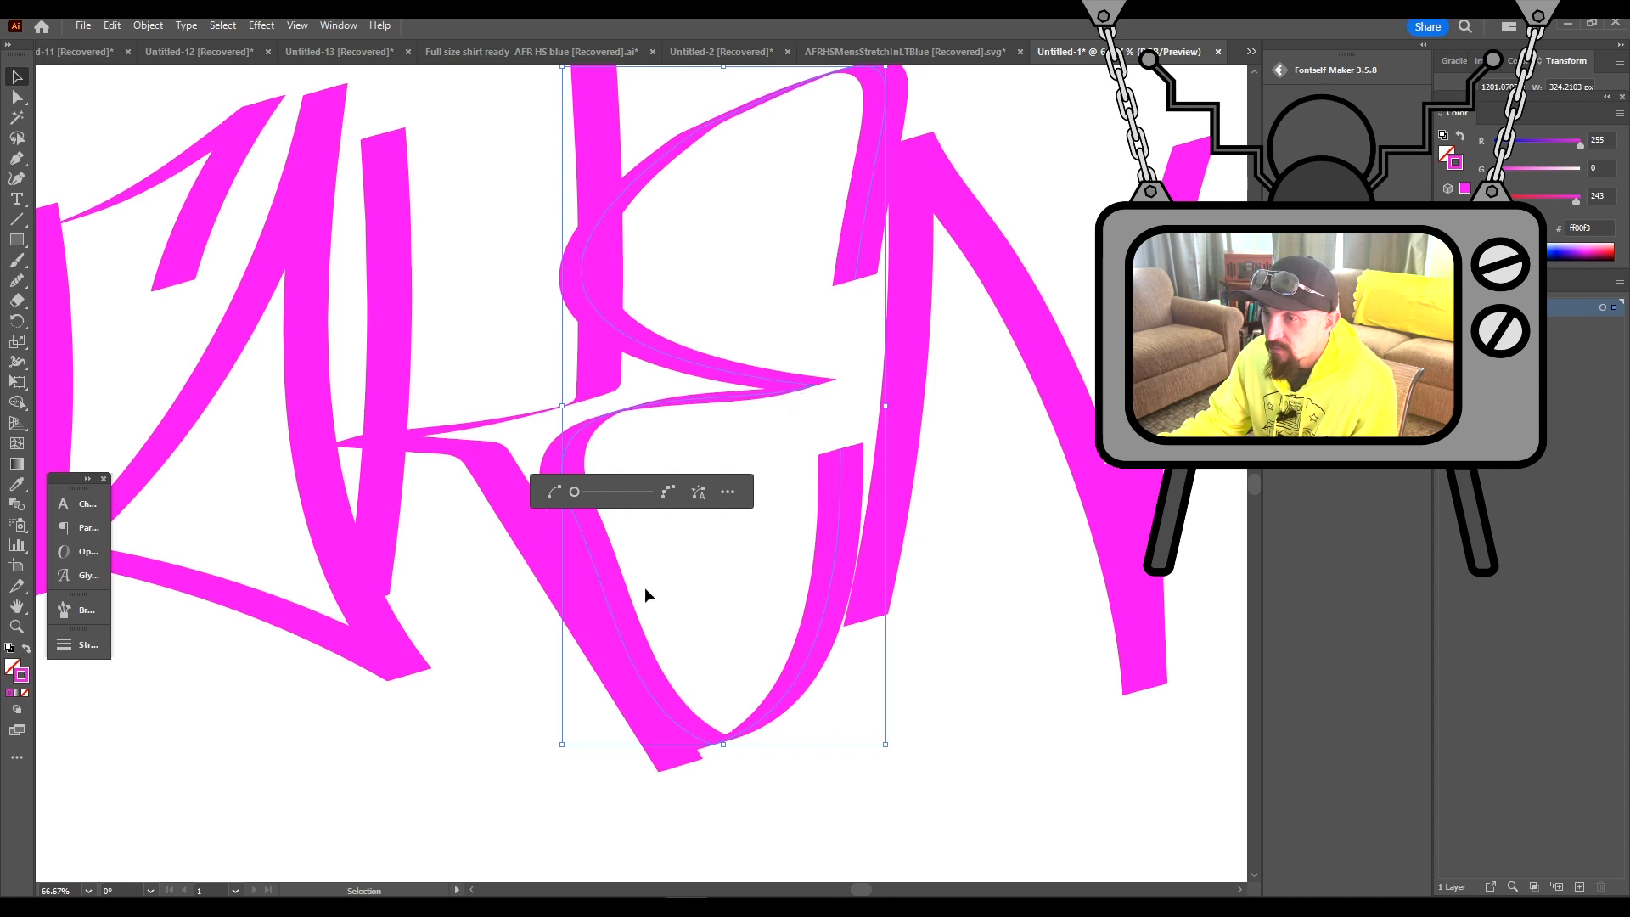
left_click(733, 592)
Move the upper end anchor of the N's diagonal stroke onto the upper end of its first stem
scroll(732, 591, "down", 3)
scroll(716, 513, "up", 4)
left_click(564, 444)
scroll(699, 313, "down", 1)
left_click_drag(702, 445, 730, 587)
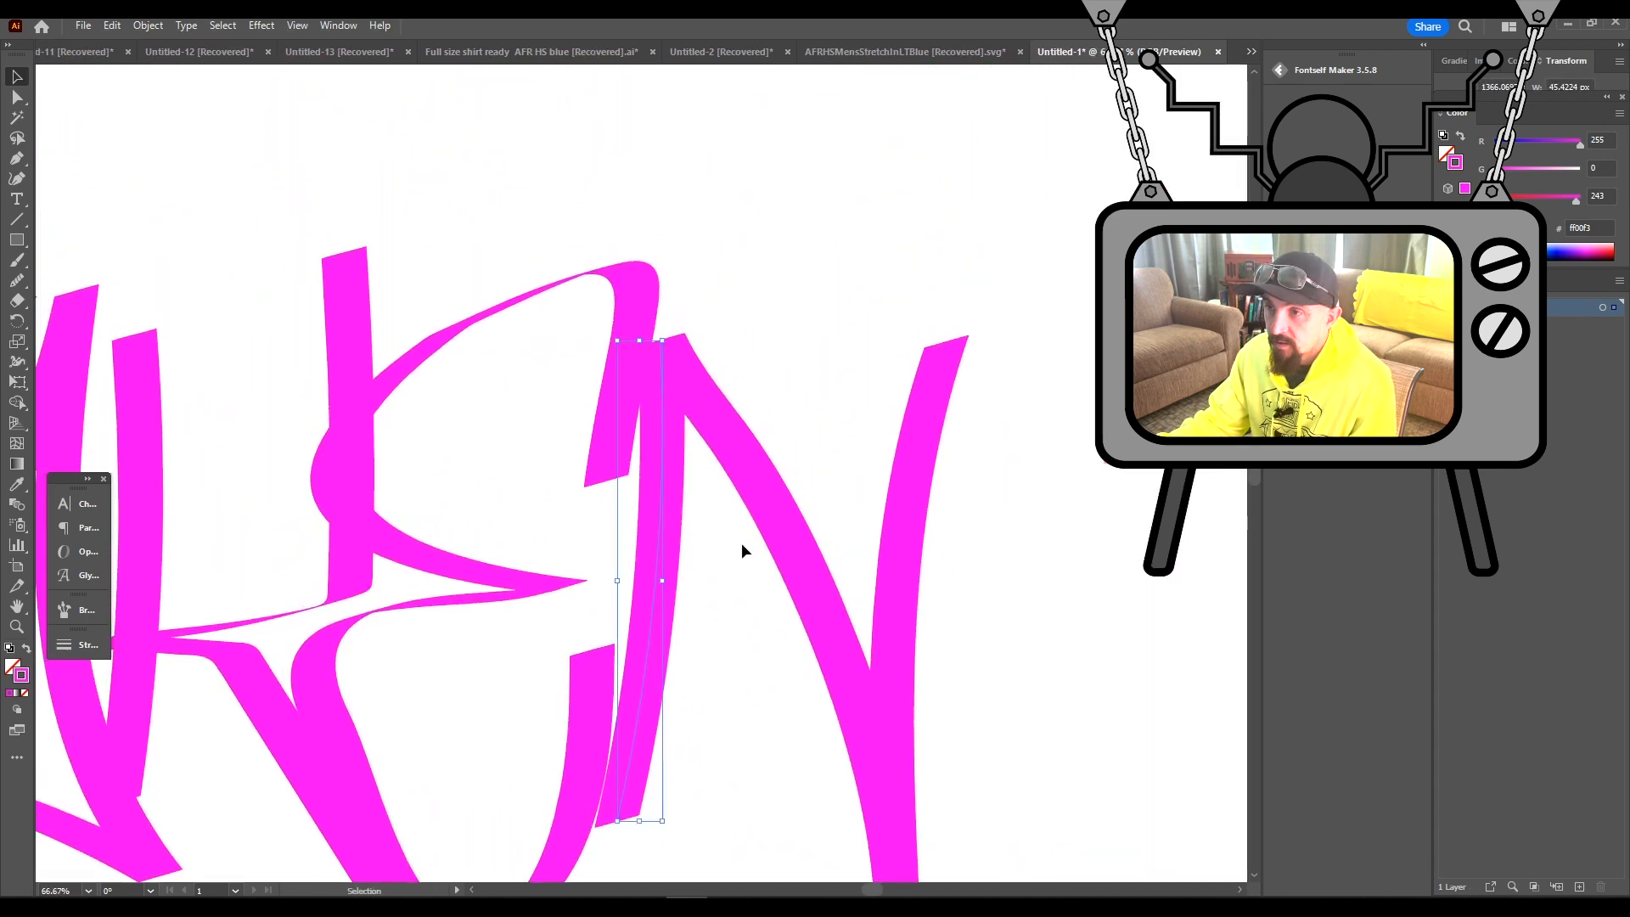
scroll(671, 342, "up", 6)
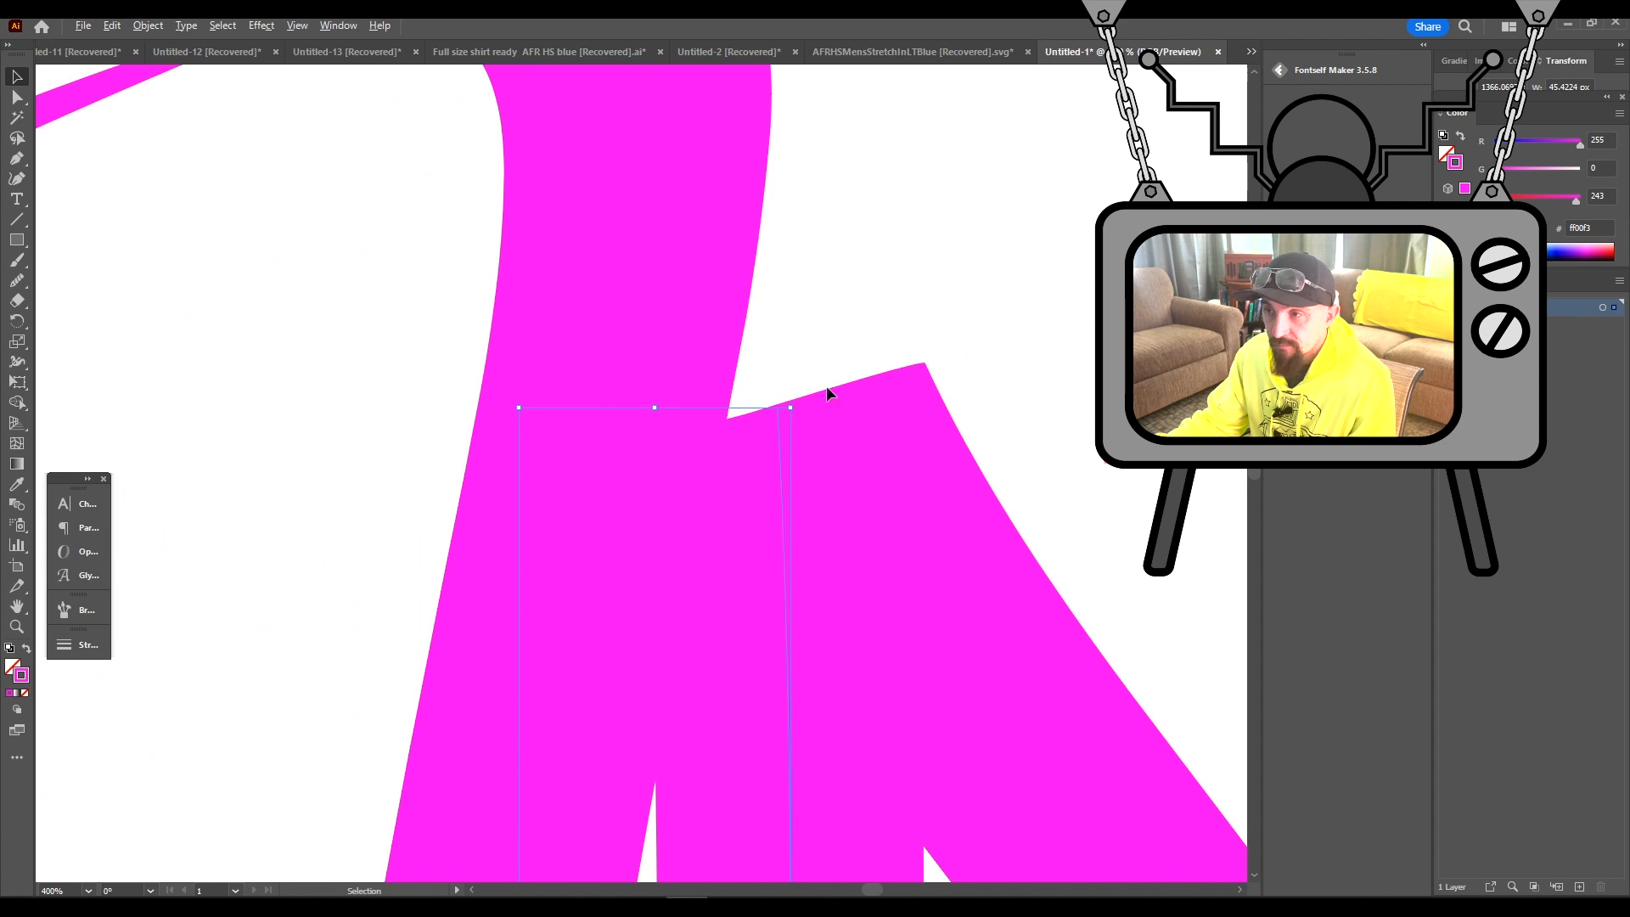
left_click(746, 559)
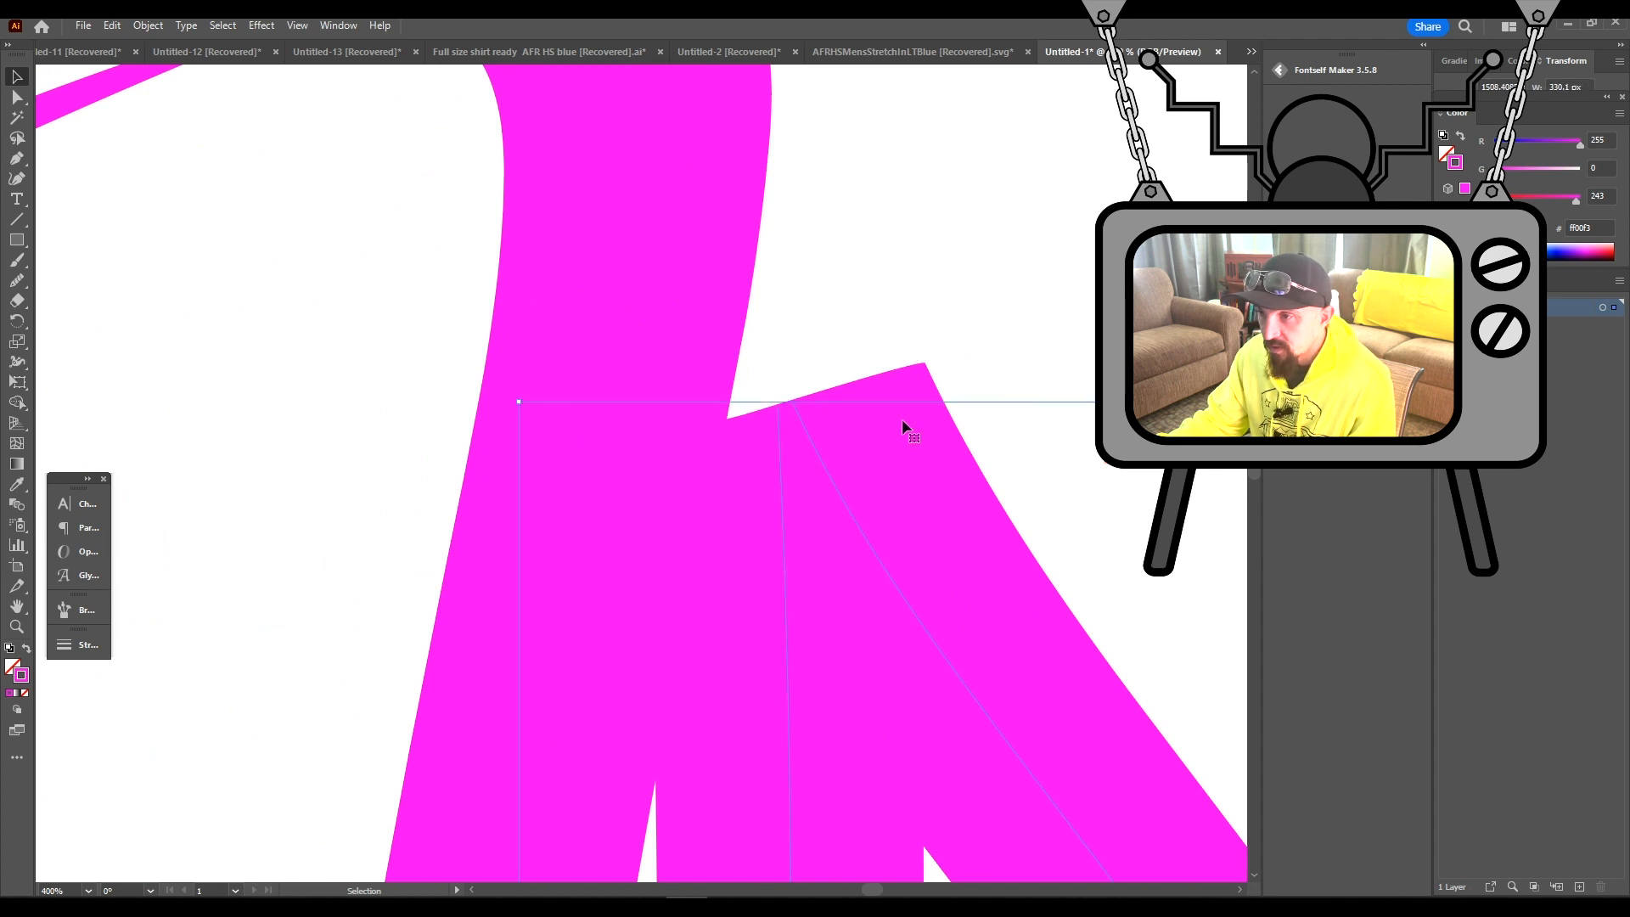
key("a")
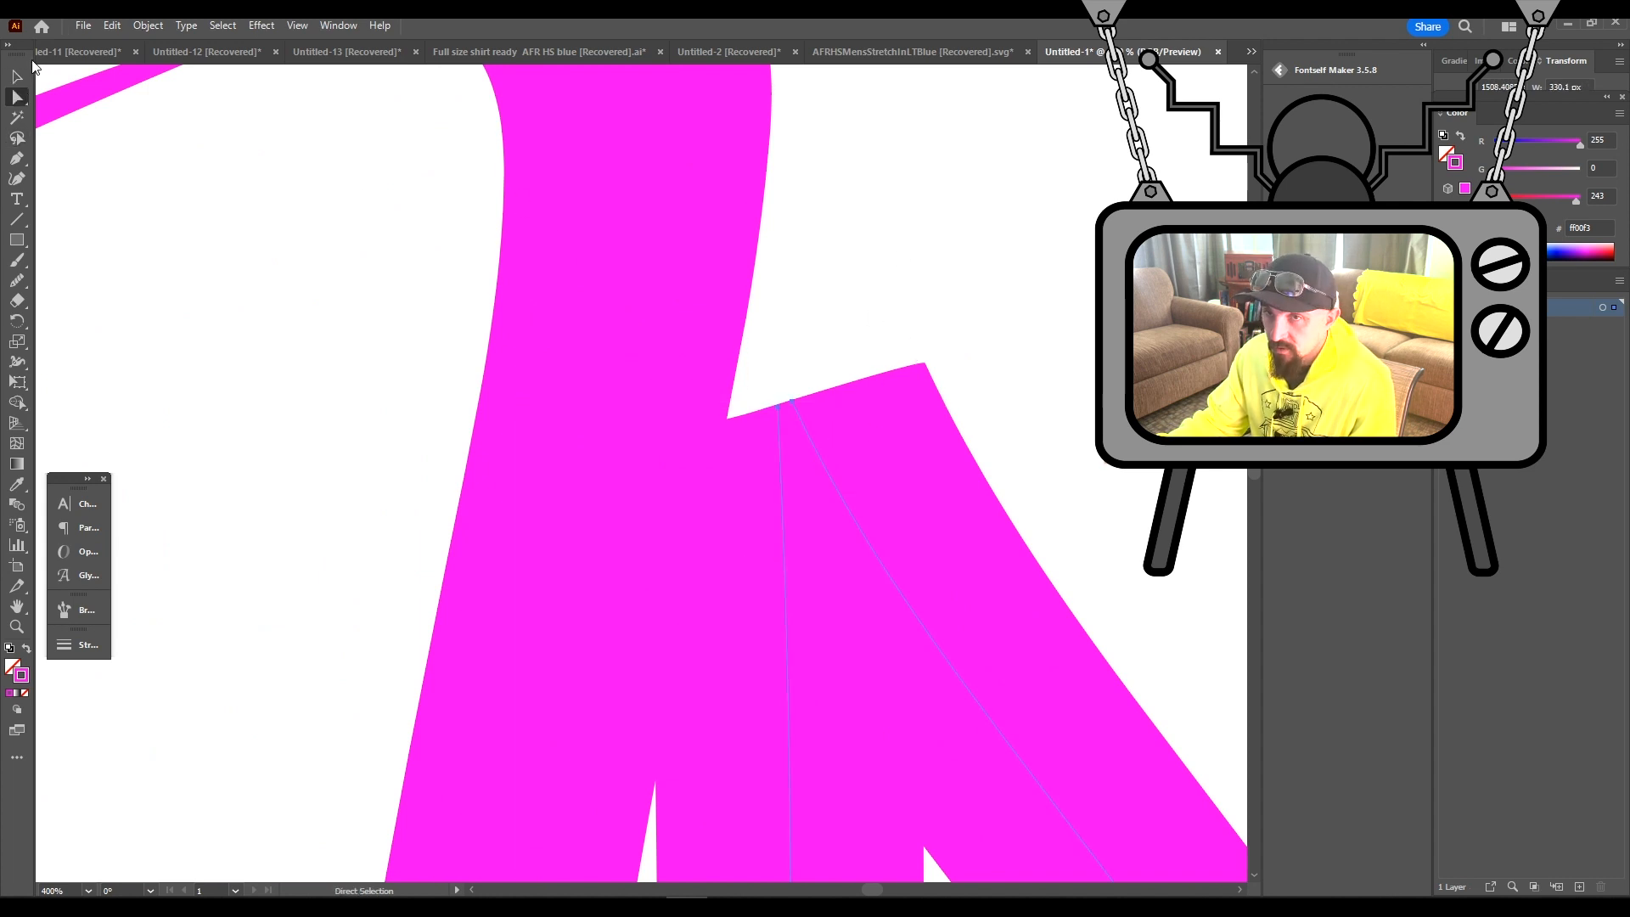
left_click(821, 356)
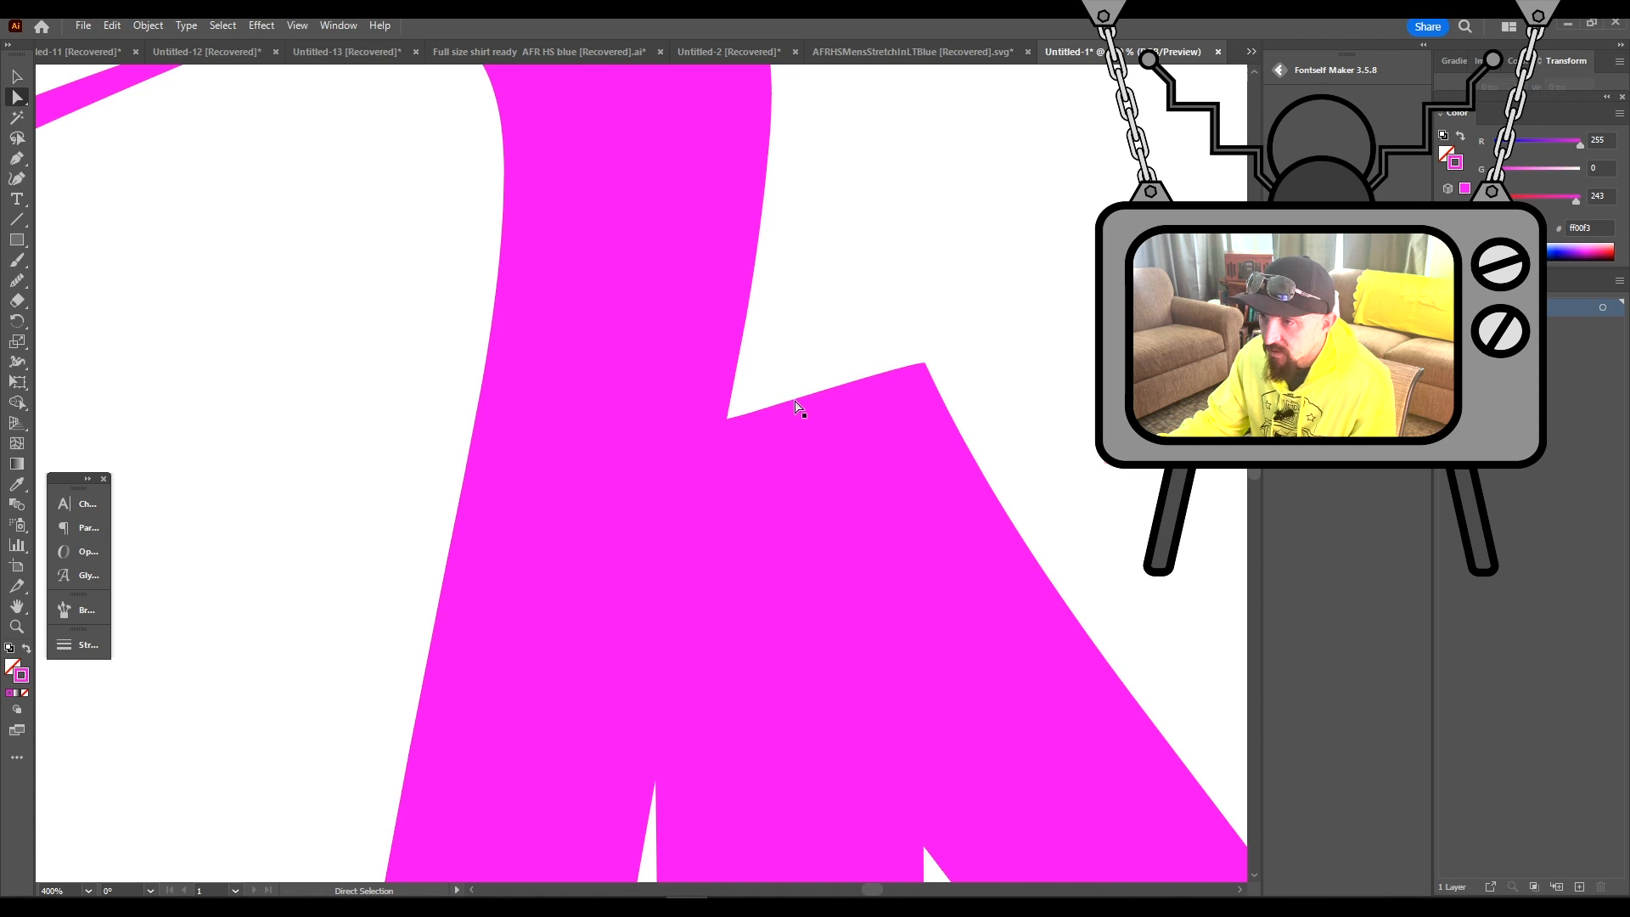
left_click_drag(793, 402, 778, 408)
Join the overlapping upper ends of the N's stem and diagonal into one path, and select the letter to check it
left_click_drag(822, 296, 761, 447)
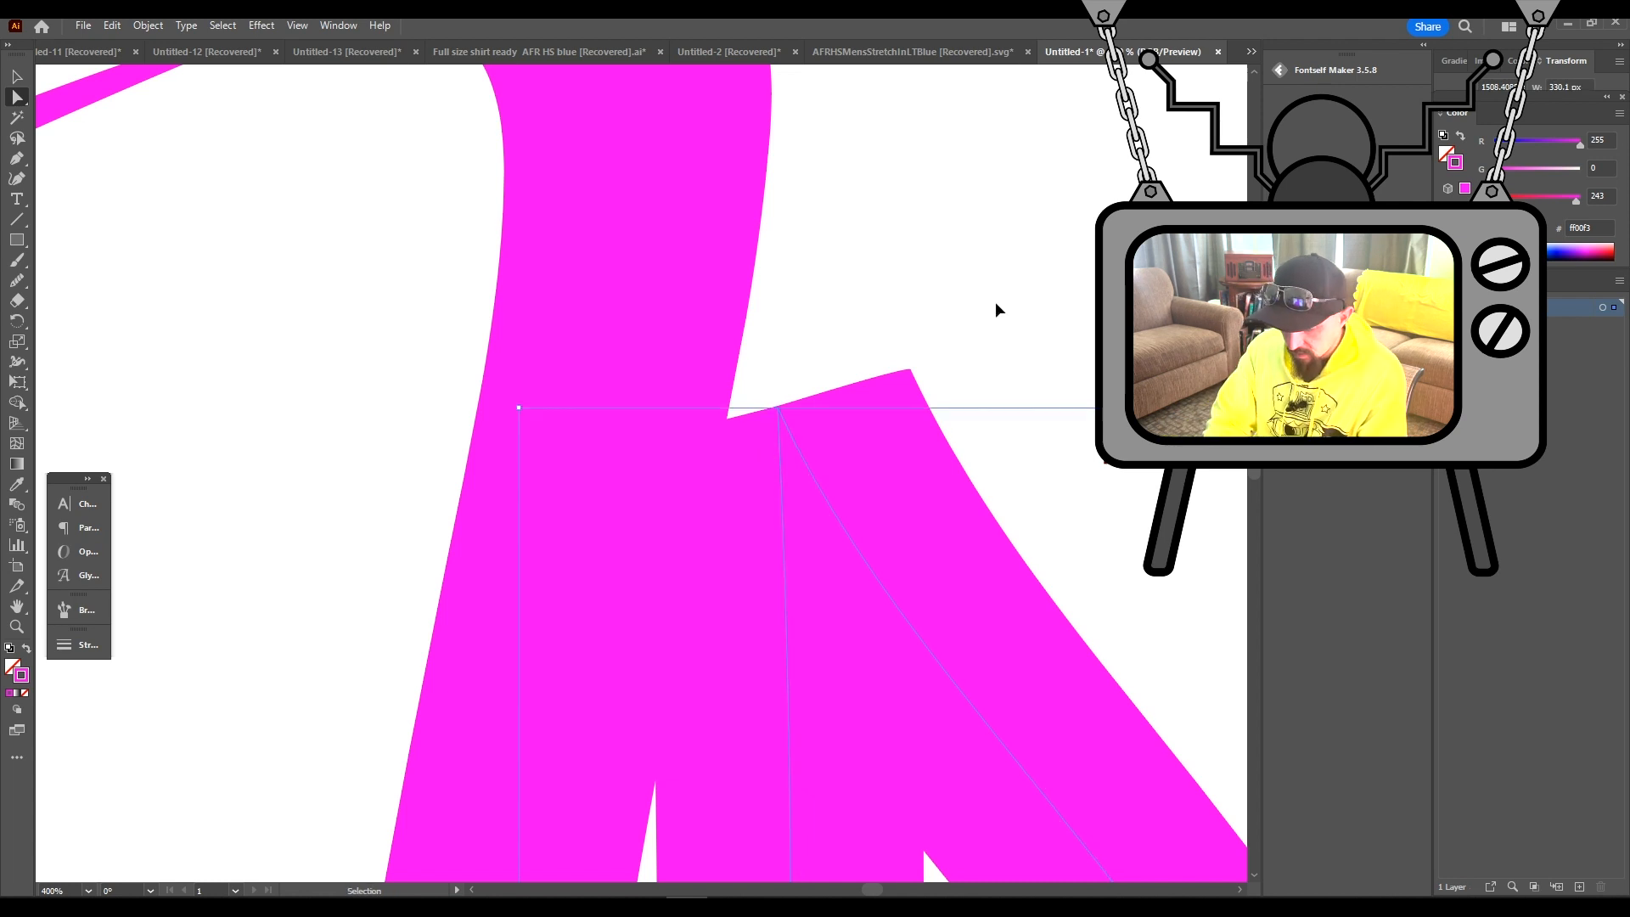
key("ctrl+j")
left_click(1043, 455)
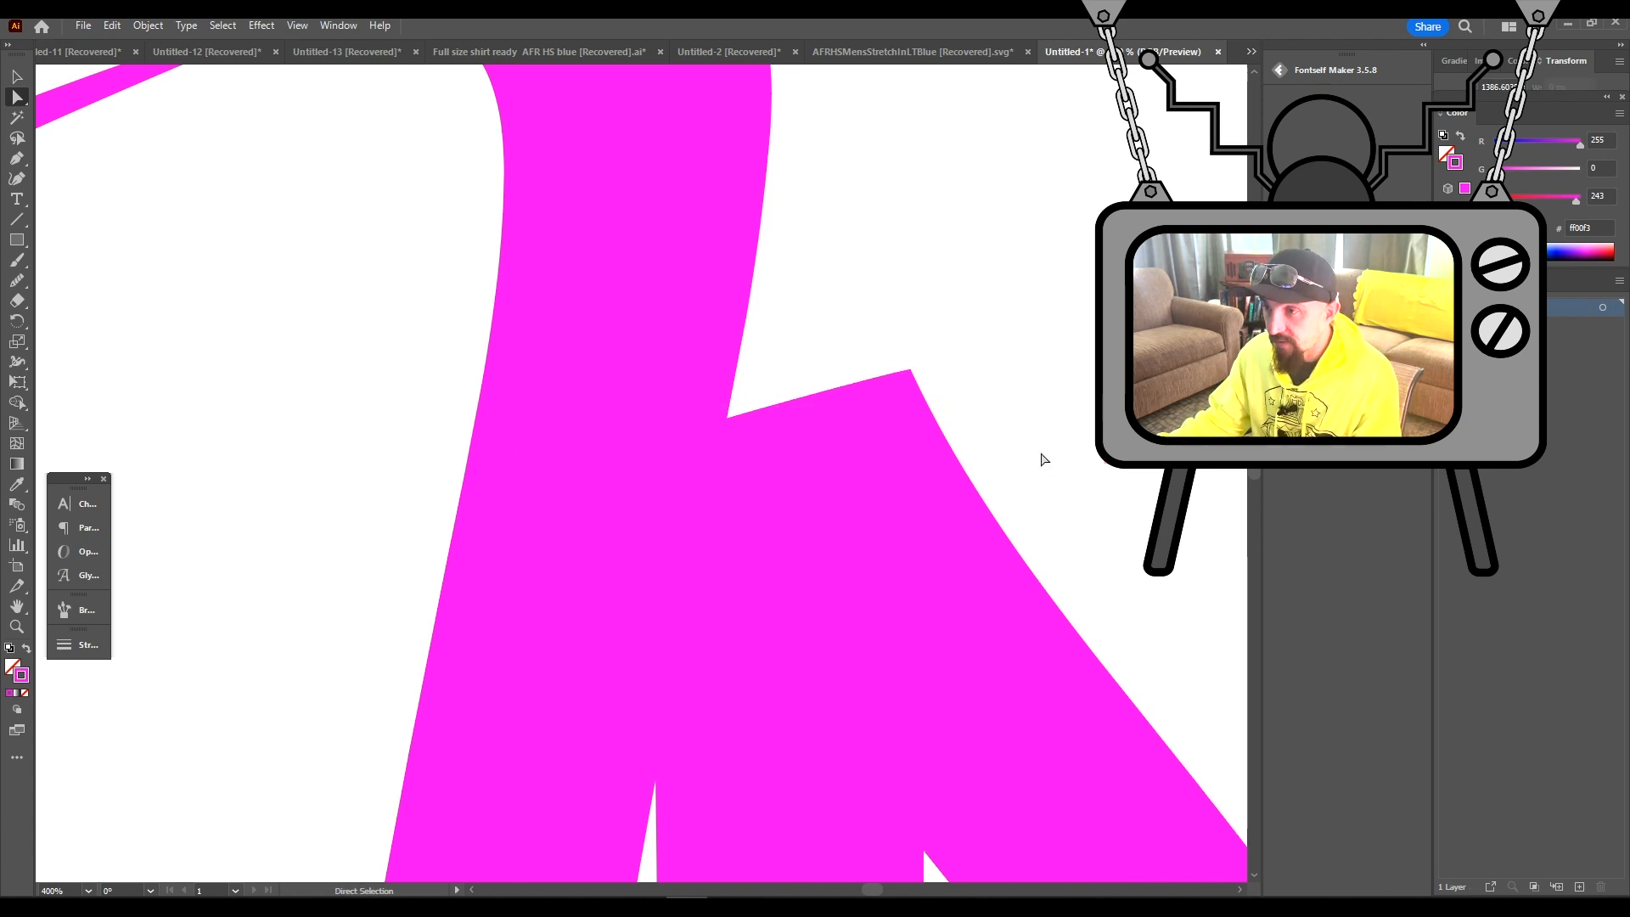
scroll(1055, 437, "down", 5)
left_click_drag(1078, 457, 702, 267)
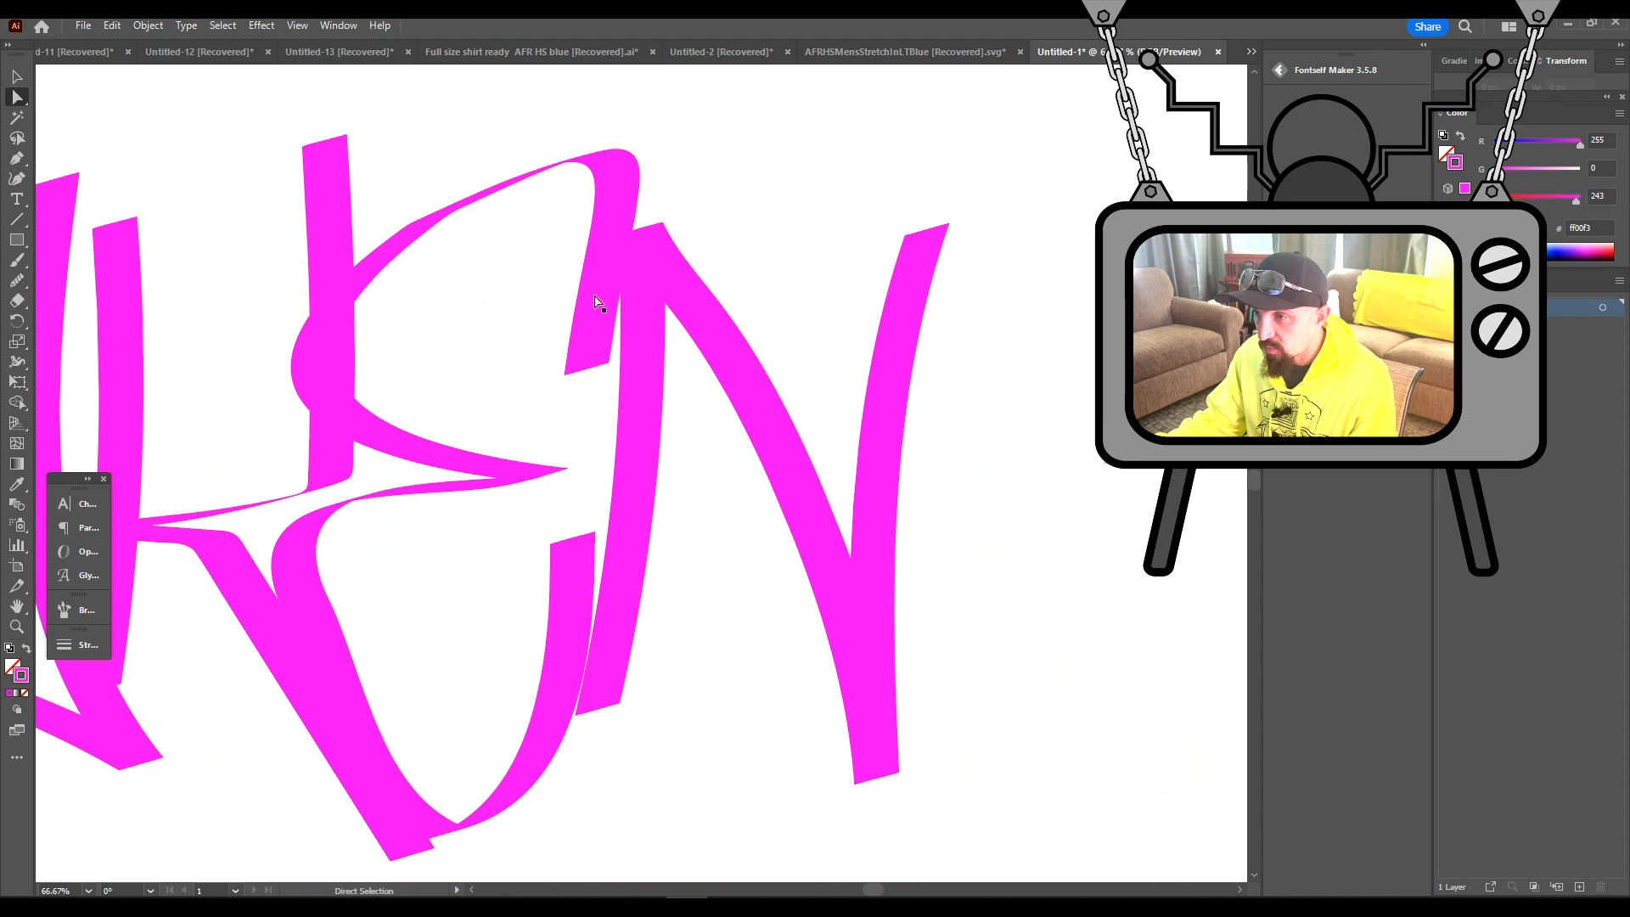
left_click(17, 77)
mouse_move(769, 364)
left_mouse_down()
mouse_move(905, 336)
mouse_move(760, 306)
mouse_move(766, 391)
left_mouse_up()
key("ctrl+equal")
key("ctrl+equal")
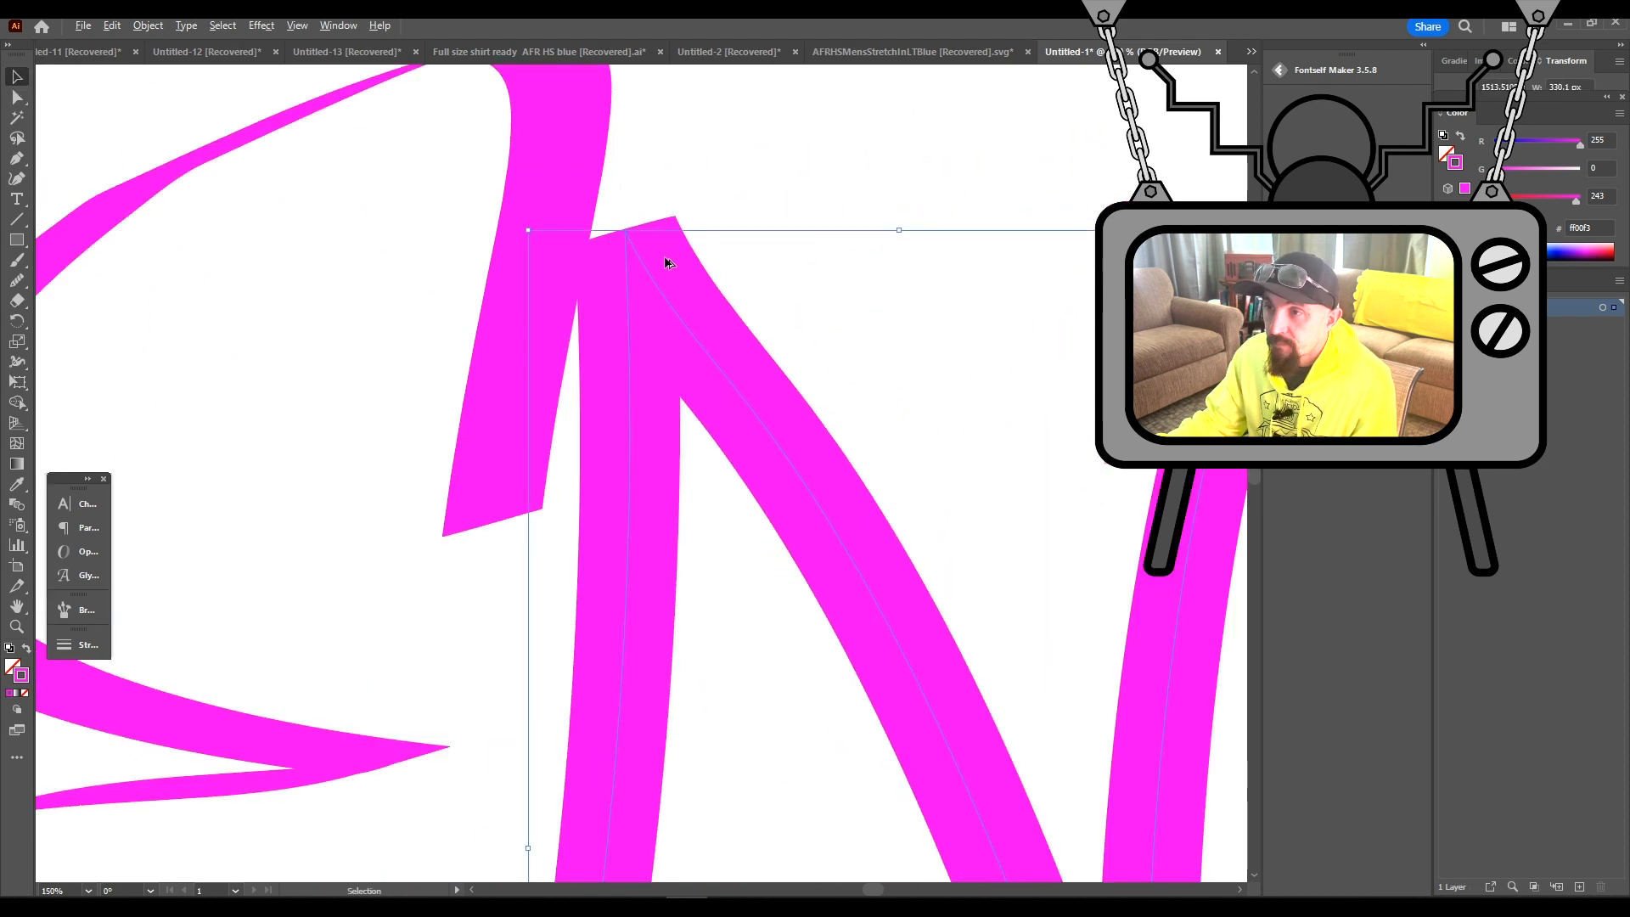
left_click(920, 215)
Lengthen the K's stem by moving its upper end anchor higher, and adjust the stem's curve slightly
left_click_drag(508, 434, 997, 333)
scroll(851, 382, "down", 2)
scroll(405, 421, "down", 1)
left_click_drag(583, 429, 644, 416)
scroll(525, 410, "up", 2)
left_click(537, 332)
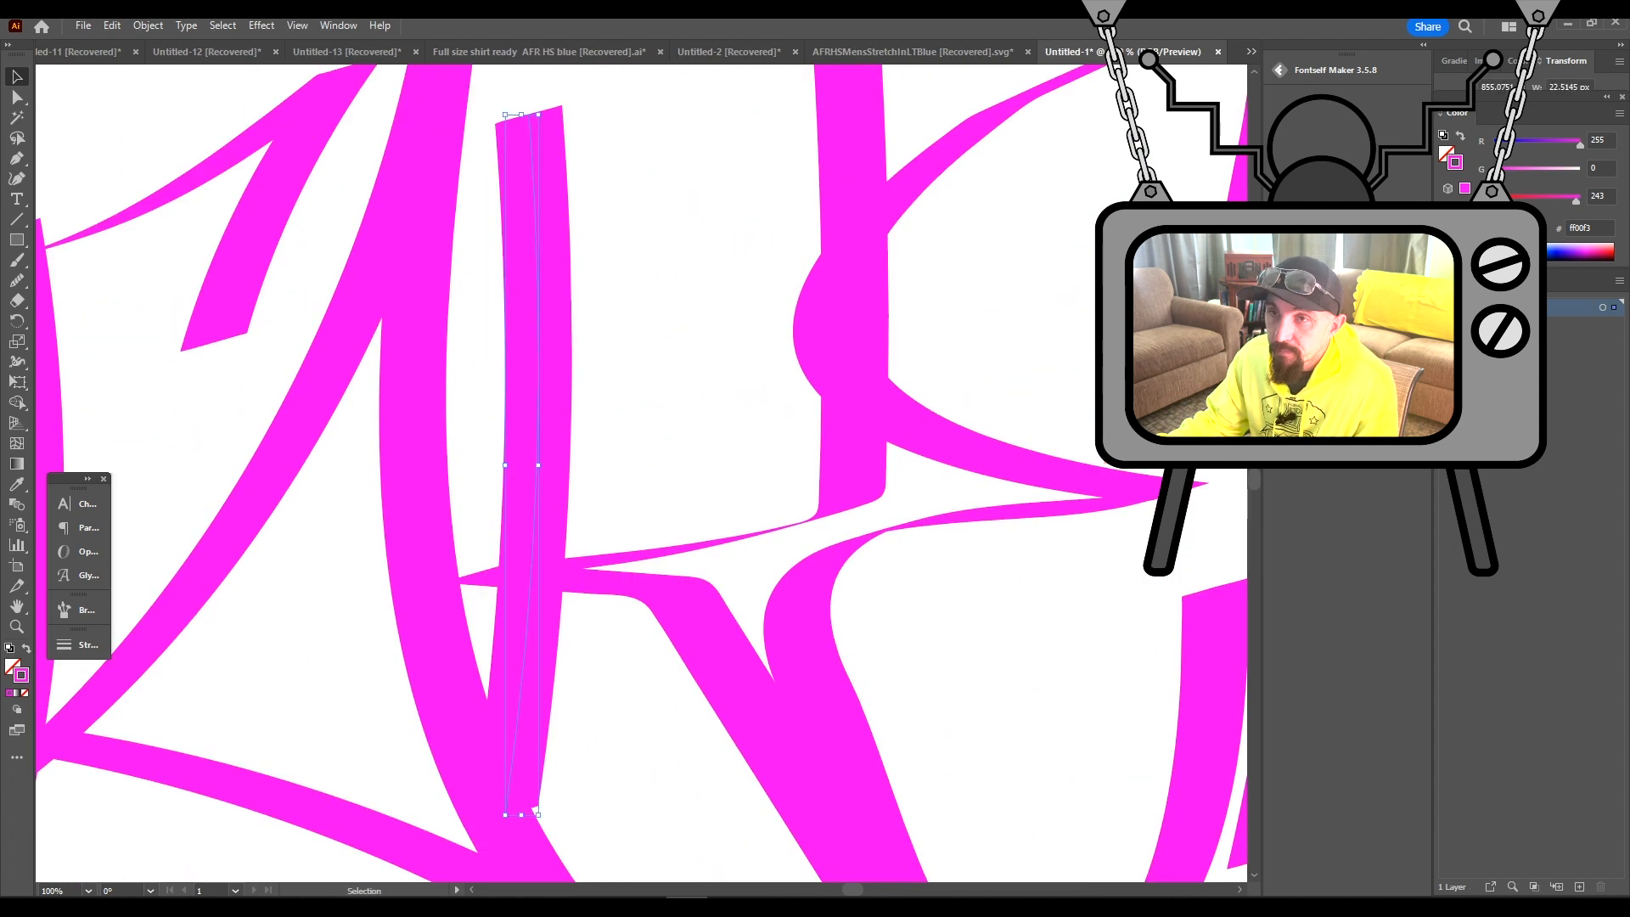
left_click(17, 97)
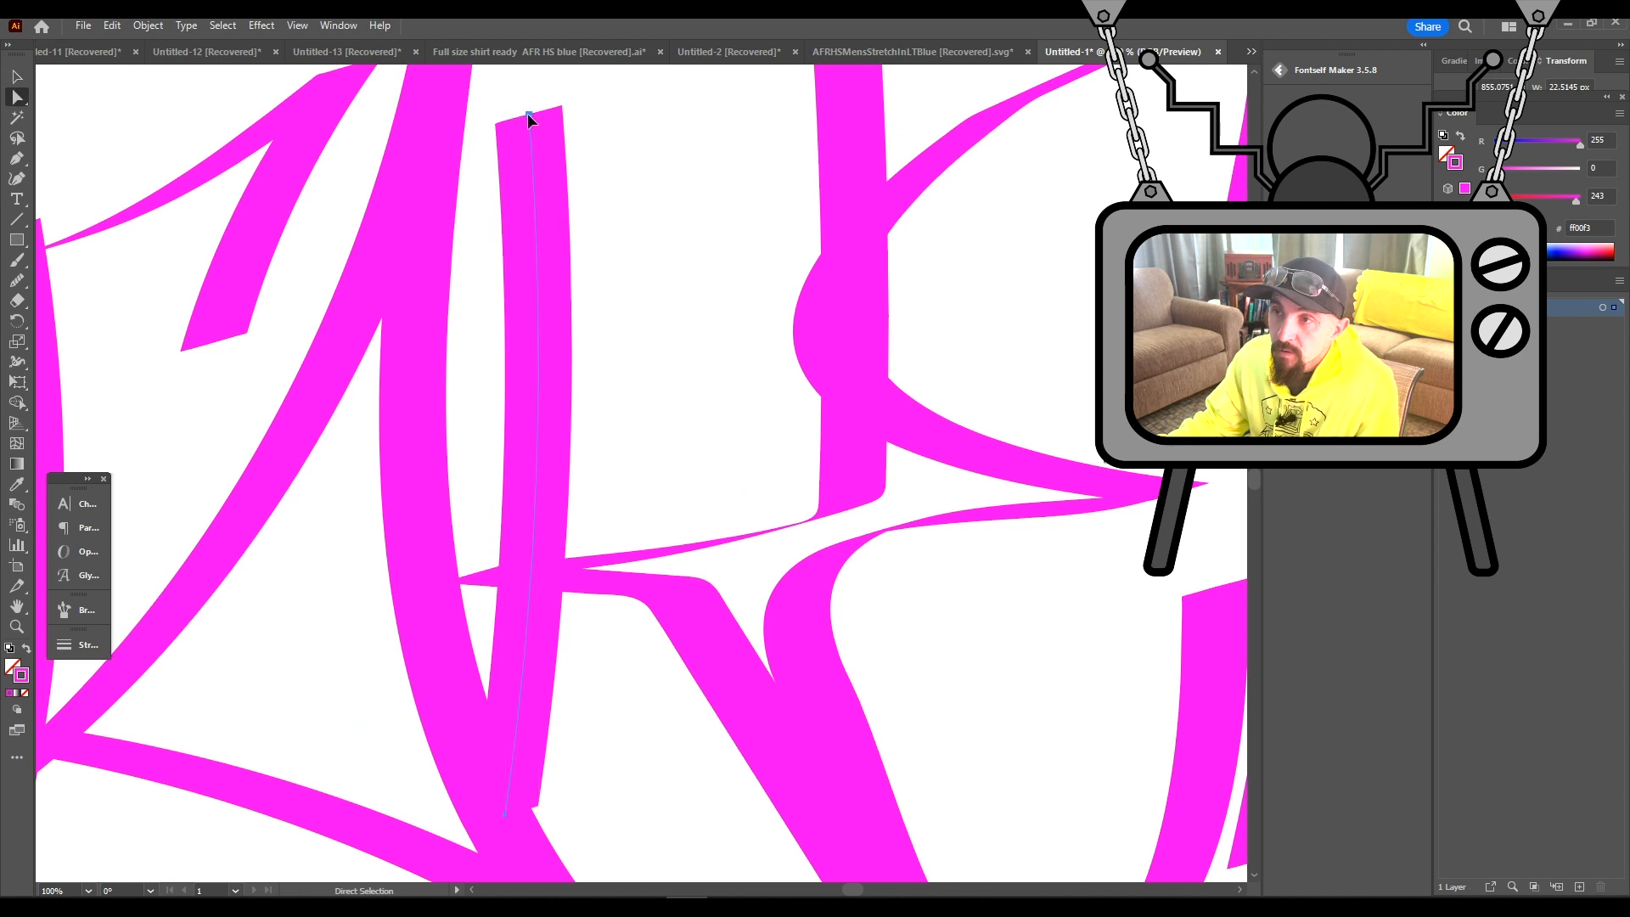
scroll(540, 299, "up", 3)
left_click_drag(534, 303, 526, 218)
scroll(642, 337, "down", 3)
left_click_drag(487, 311, 477, 312)
Remove the extra anchor points around the bend of the K's leg with the Pen tool
left_click(538, 352)
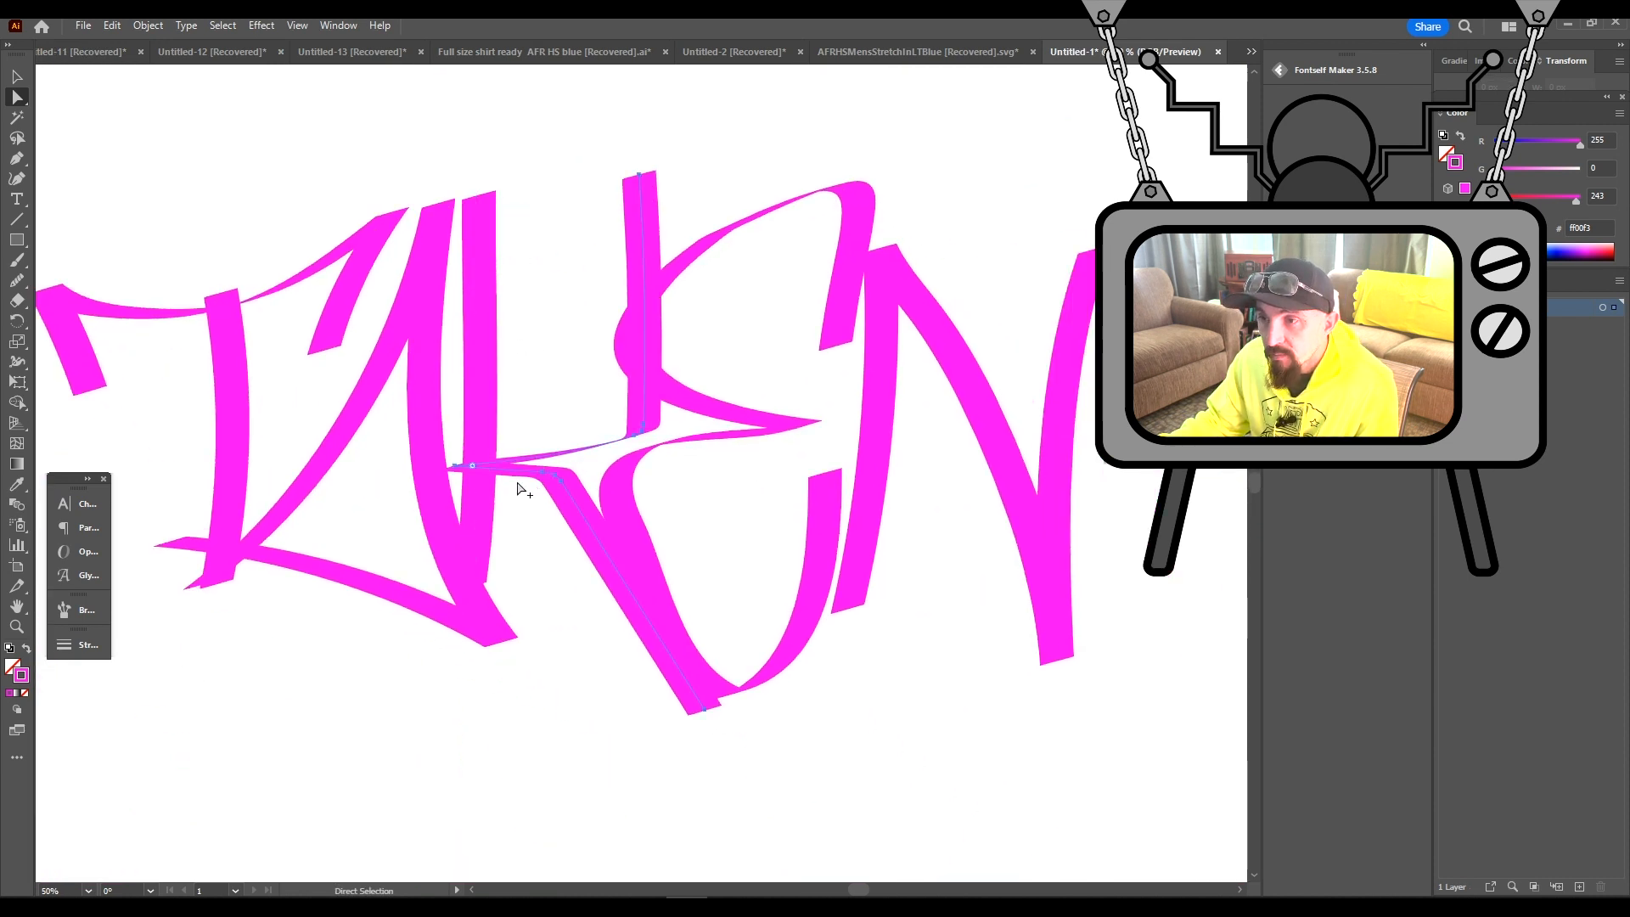
scroll(533, 487, "up", 4)
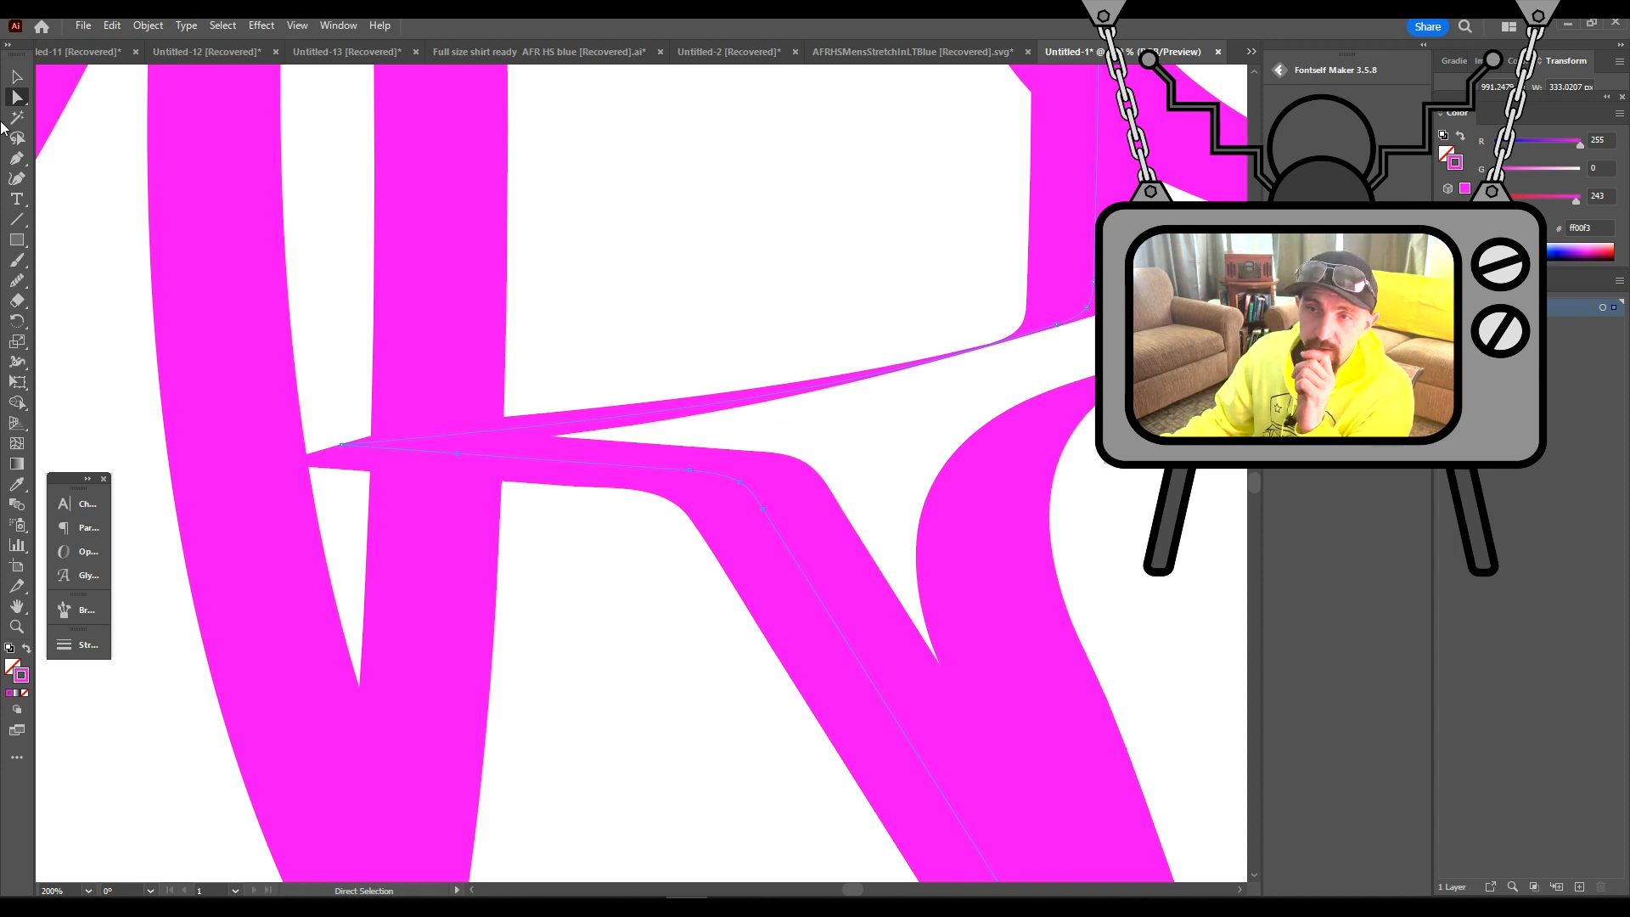
left_click(17, 158)
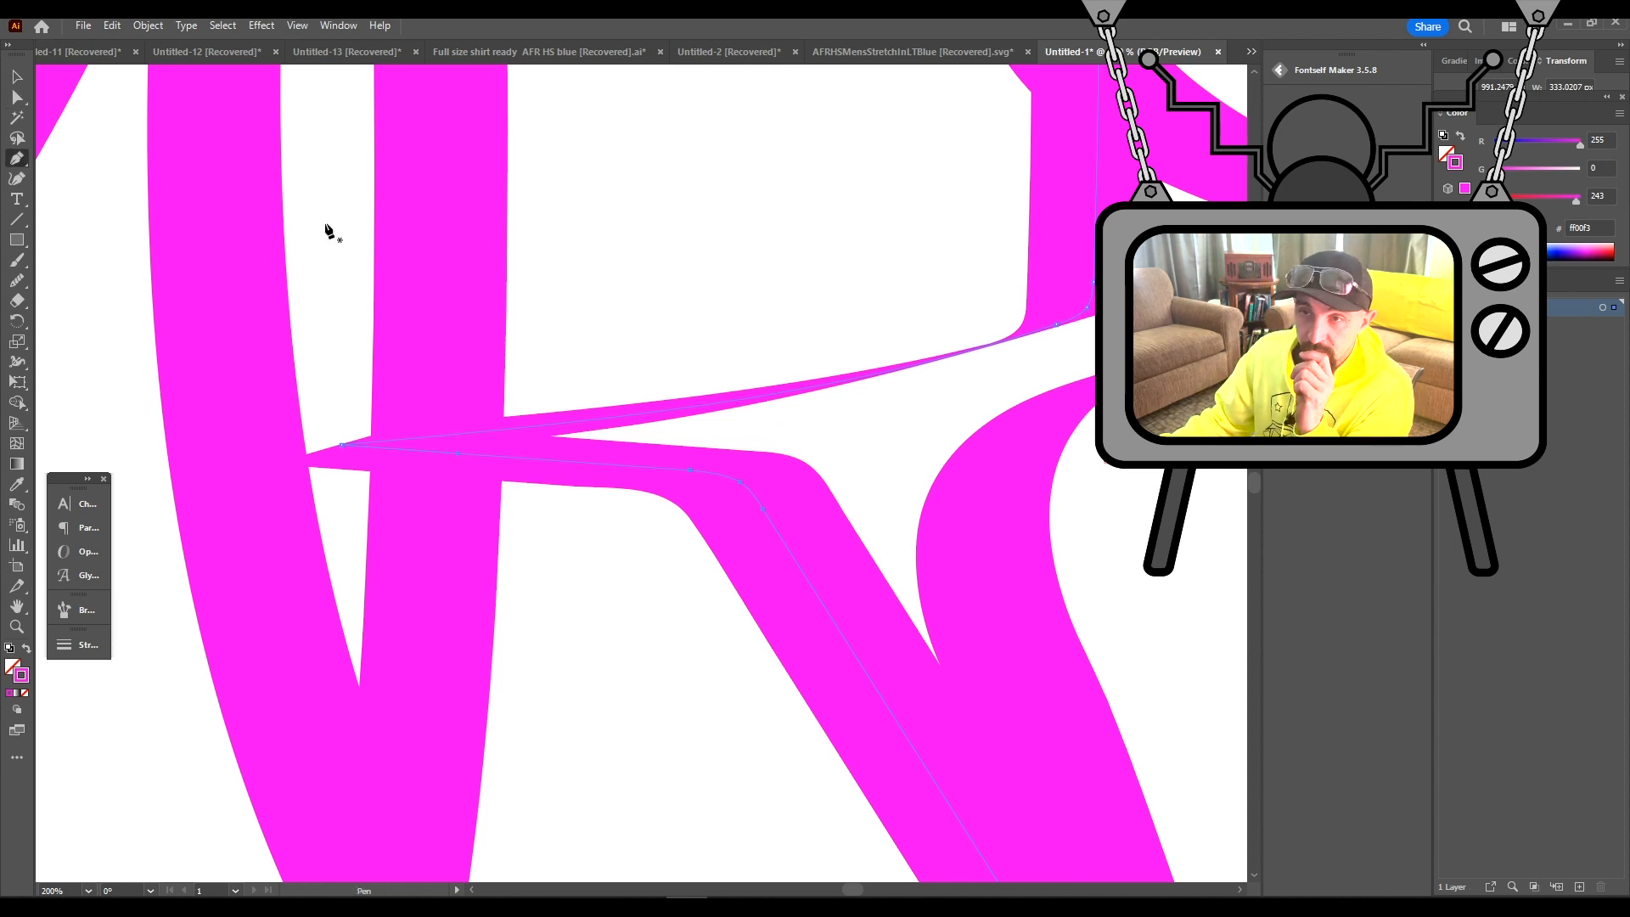
left_click(740, 483)
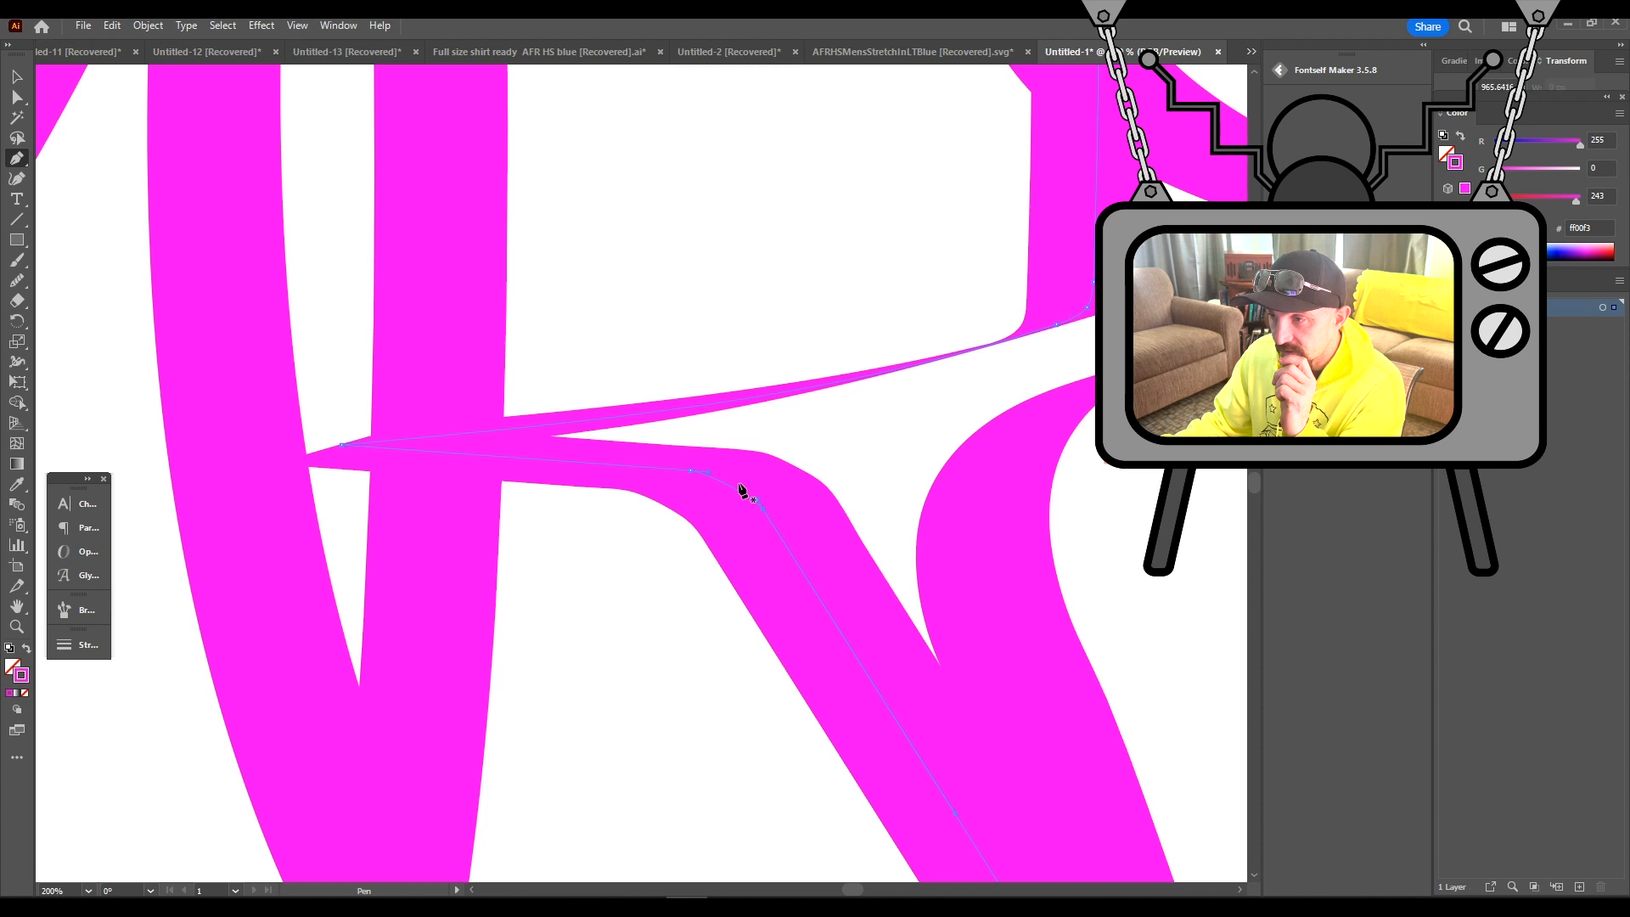
left_click(690, 474)
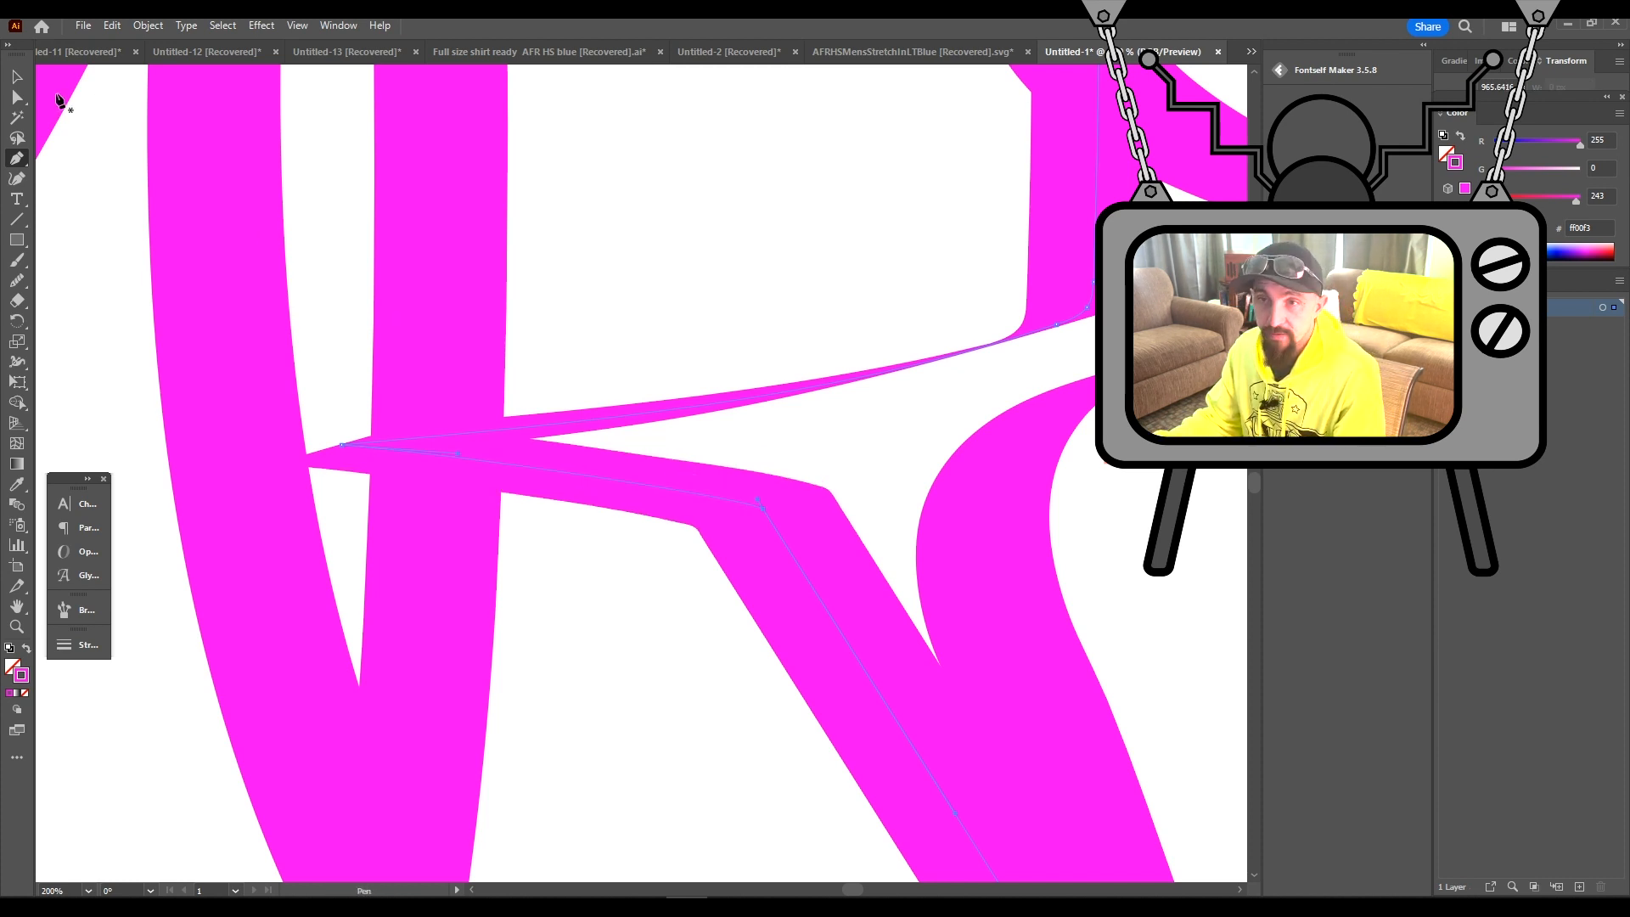
Move the bend anchor of the K's leg in against the stem and adjust the curve handle where the arm meets it
left_click(17, 97)
left_click_drag(763, 516, 720, 482)
left_click_drag(668, 436, 586, 430)
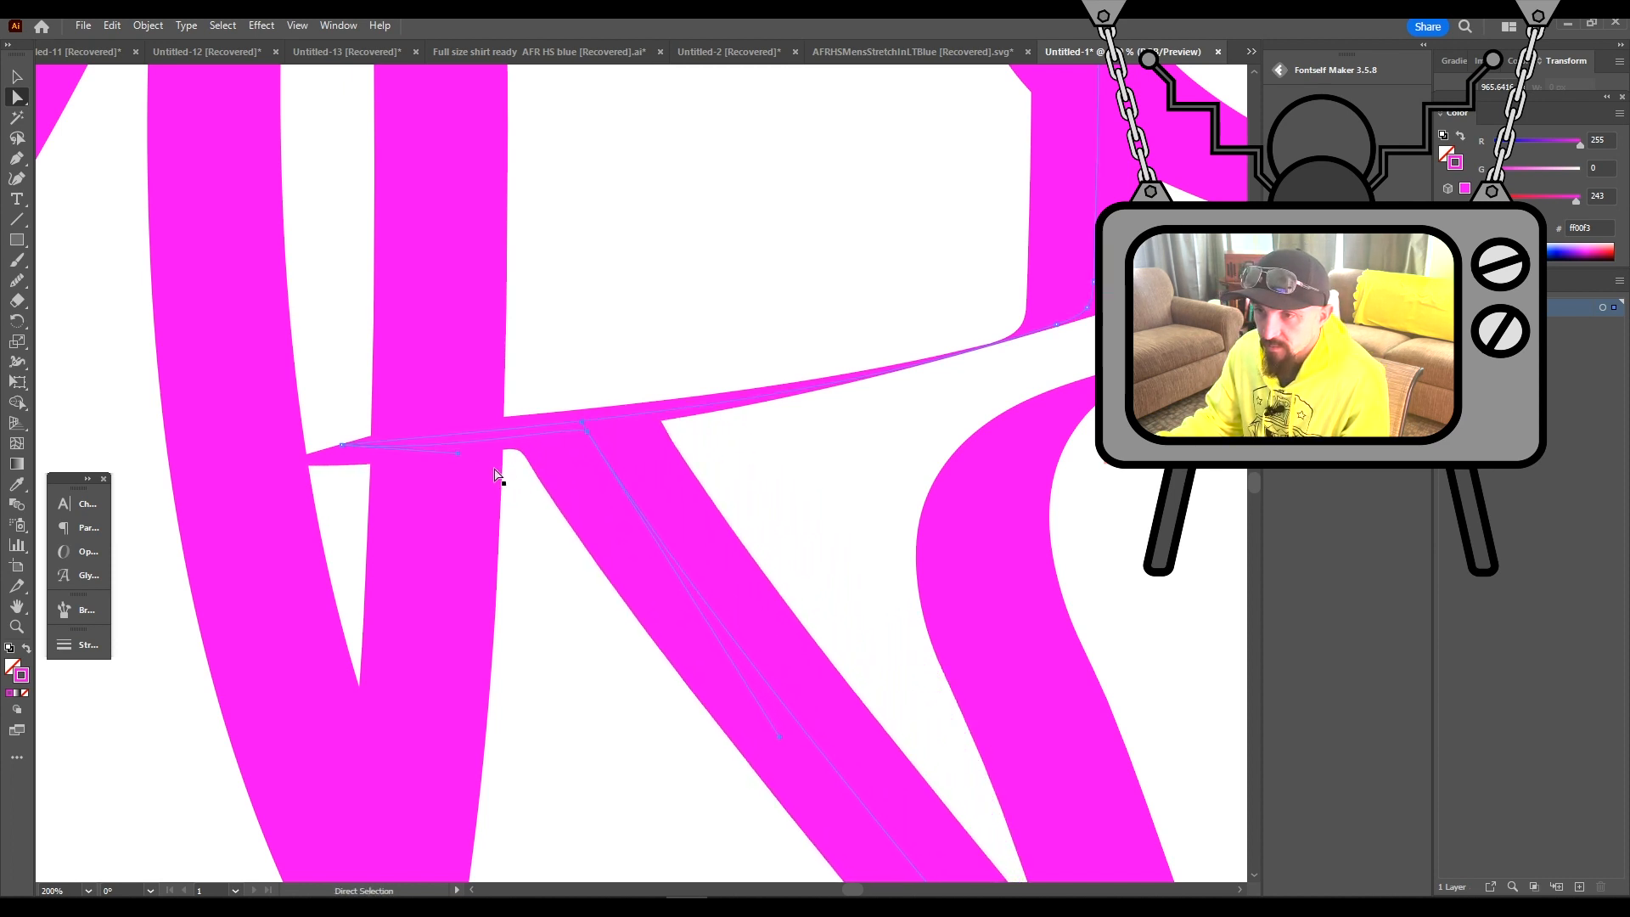
left_click_drag(458, 461, 477, 437)
left_click(878, 444)
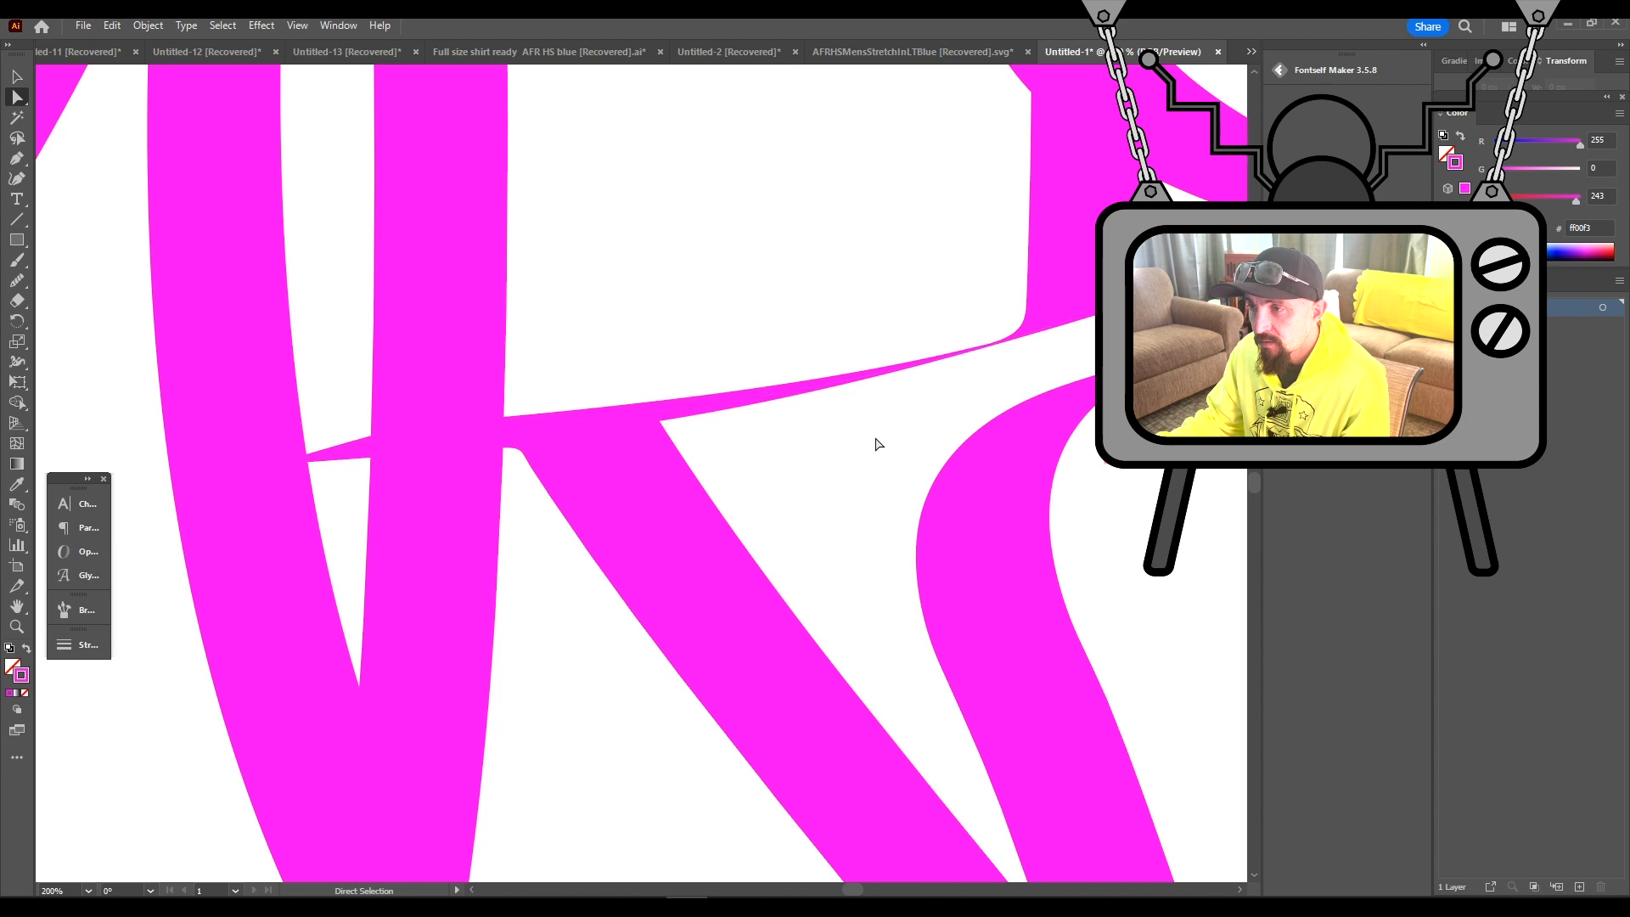
Reshape the upper curve of the E by moving its anchors and direction handles
scroll(878, 444, "down", 3)
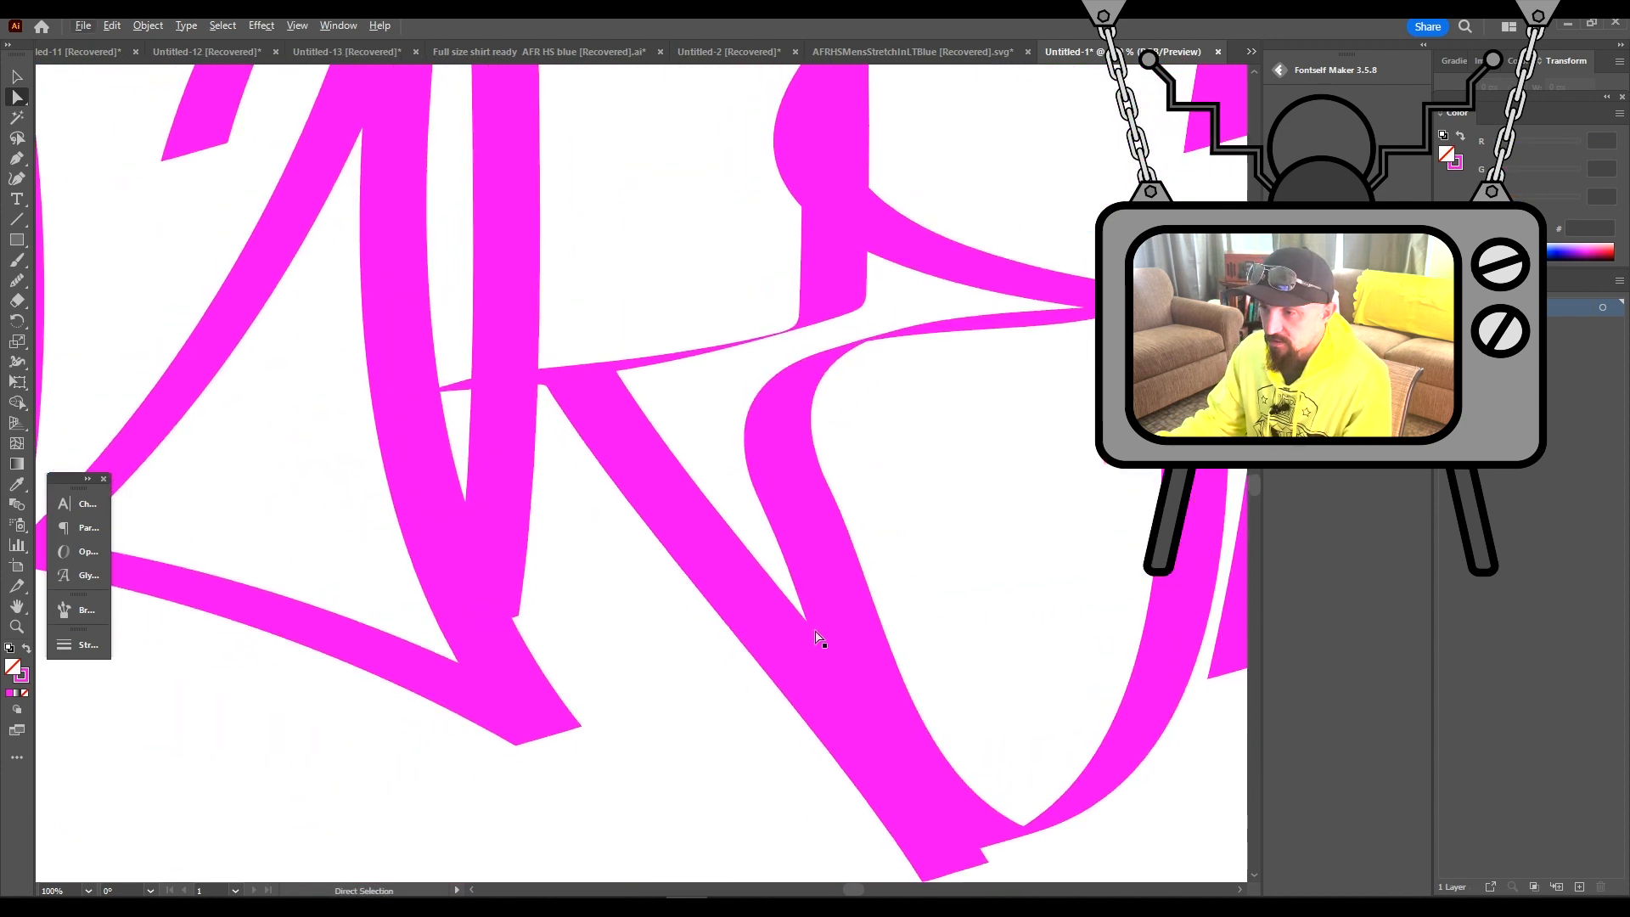
scroll(815, 638, "down", 3)
scroll(815, 638, "right", 3)
left_click(747, 629)
left_click_drag(746, 624, 682, 582)
left_click_drag(585, 430, 467, 280)
scroll(466, 280, "down", 1)
left_click_drag(199, 219, 129, 557)
left_click_drag(606, 210, 614, 243)
left_click_drag(866, 124, 744, 107)
left_click(614, 244)
Reshape the lower bowl of the E into a smoother curve by adjusting the handles along its back and base
left_click(474, 588)
left_click_drag(537, 731, 508, 741)
left_click(616, 826)
left_click_drag(735, 793, 668, 820)
left_click(474, 589)
left_click_drag(508, 740, 487, 633)
Adjust the anchor and handles at the pointed middle bar of the E
left_click(719, 468)
left_click_drag(648, 488, 602, 487)
scroll(610, 490, "up", 4)
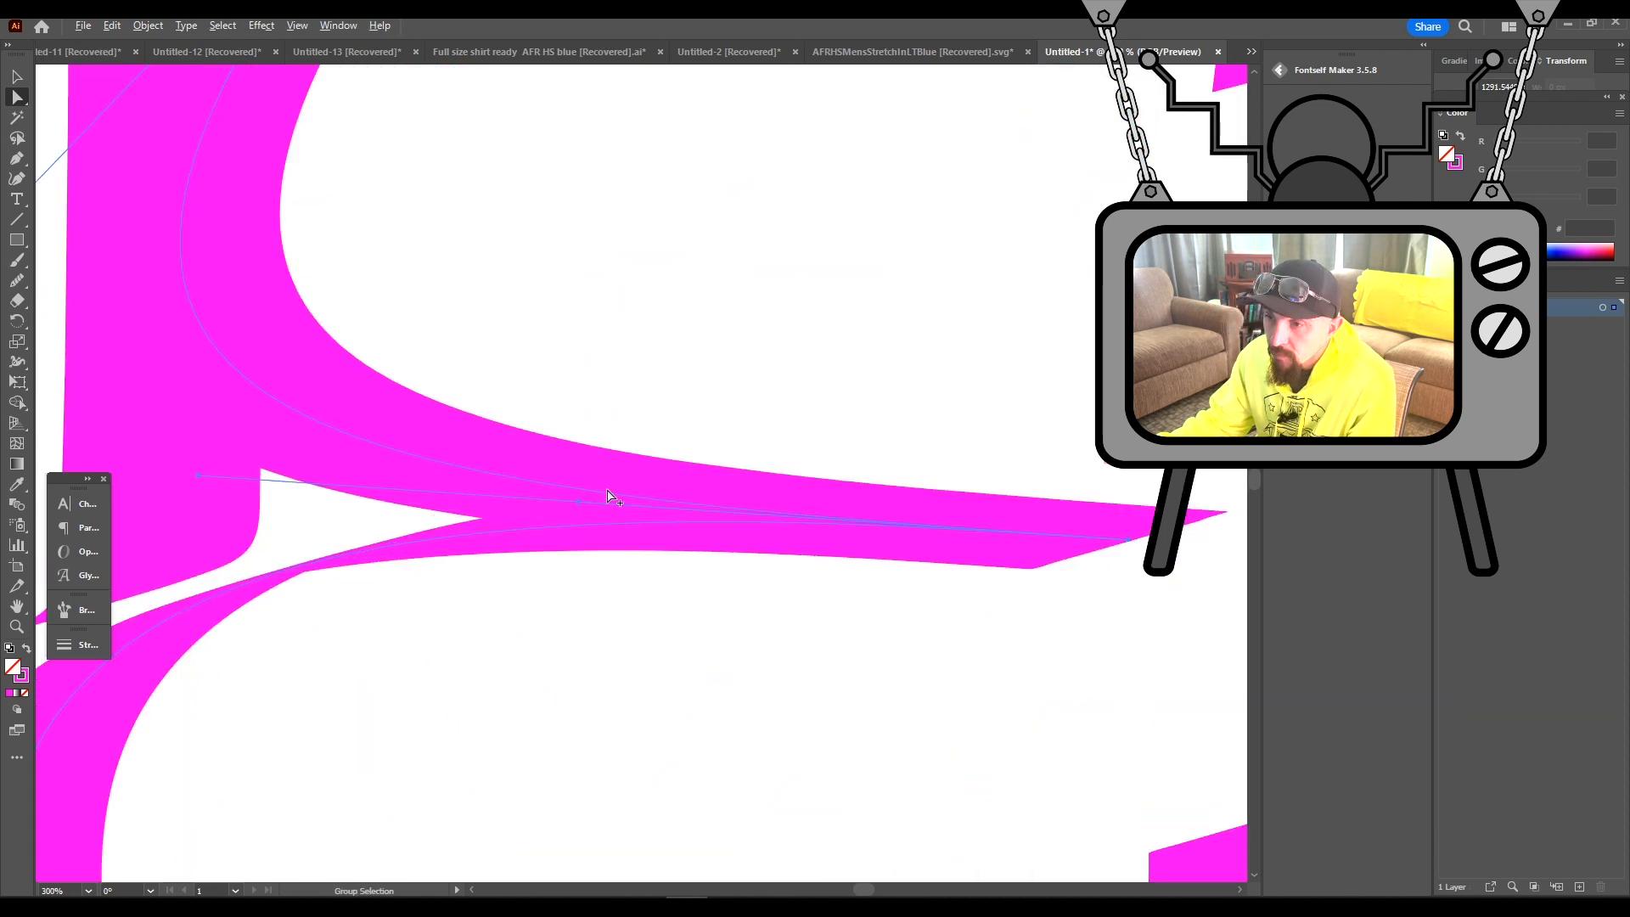
mouse_move(571, 500)
left_mouse_down()
mouse_move(582, 521)
mouse_move(584, 488)
left_mouse_up()
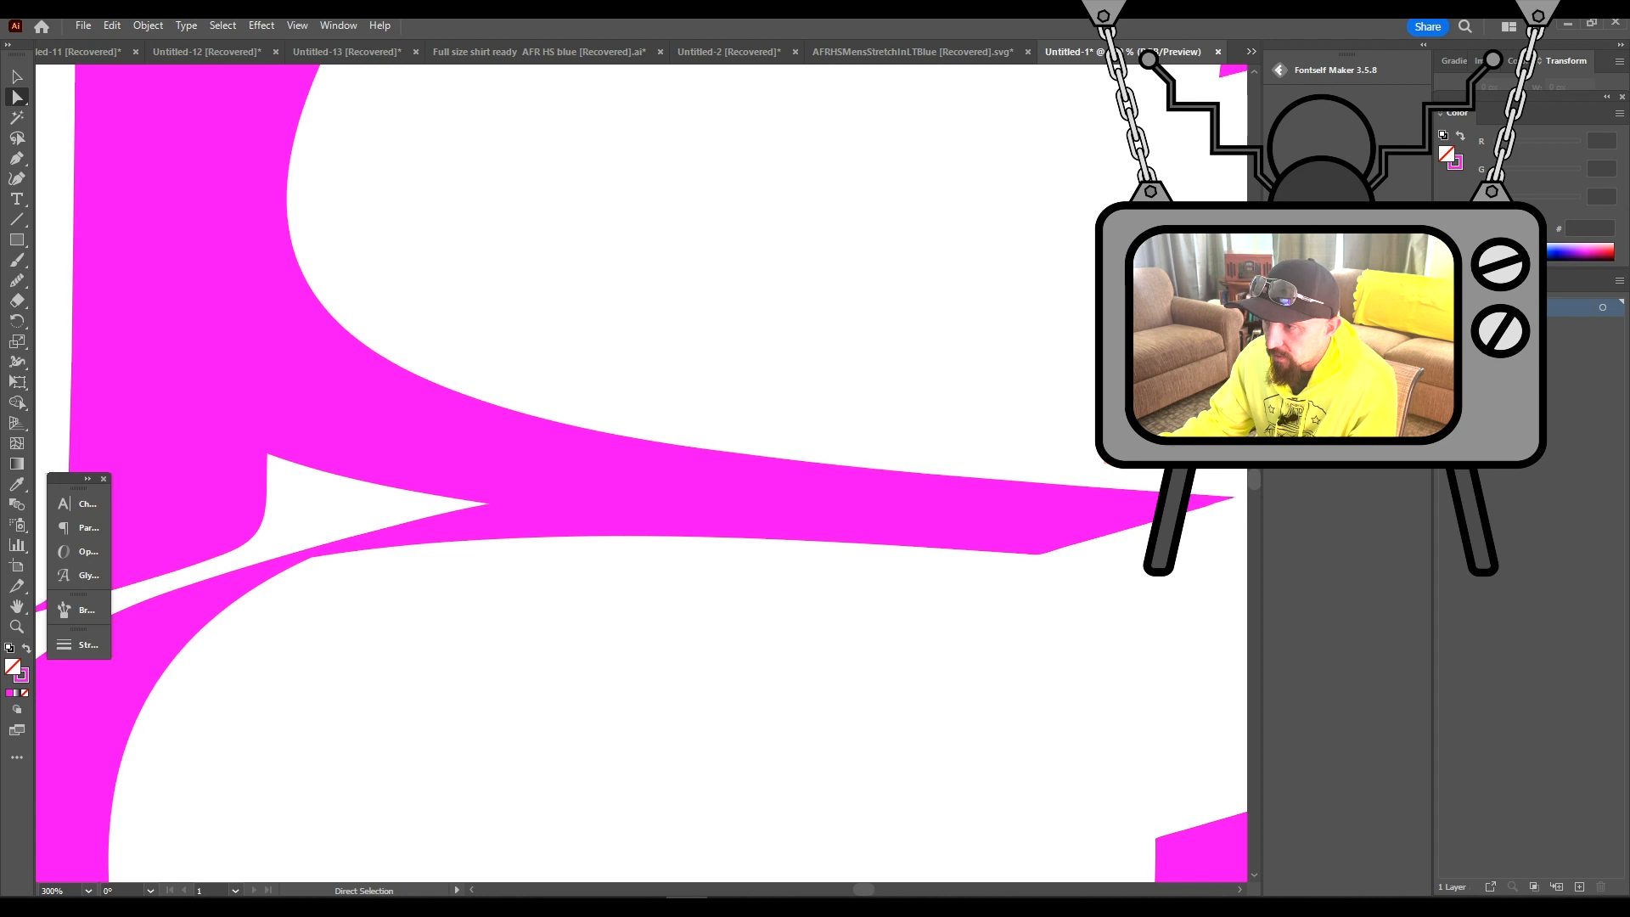
left_click_drag(1242, 474, 1011, 552)
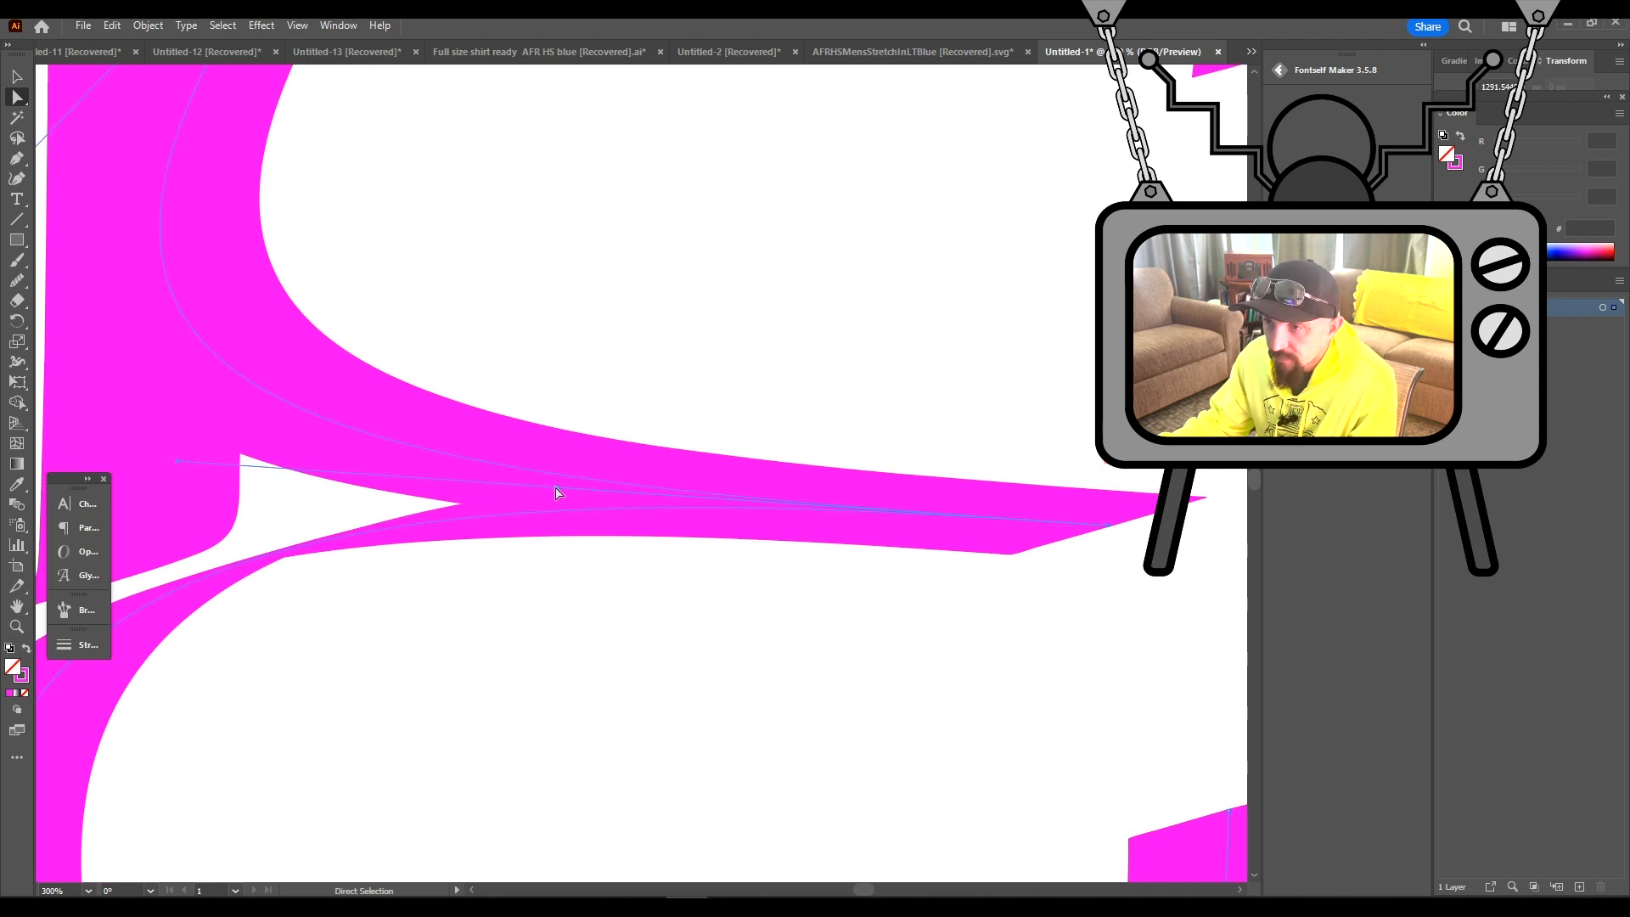
left_click_drag(559, 490, 451, 527)
Pull in the handle of the E's upper curve to tighten its back beside the K
scroll(783, 593, "down", 5)
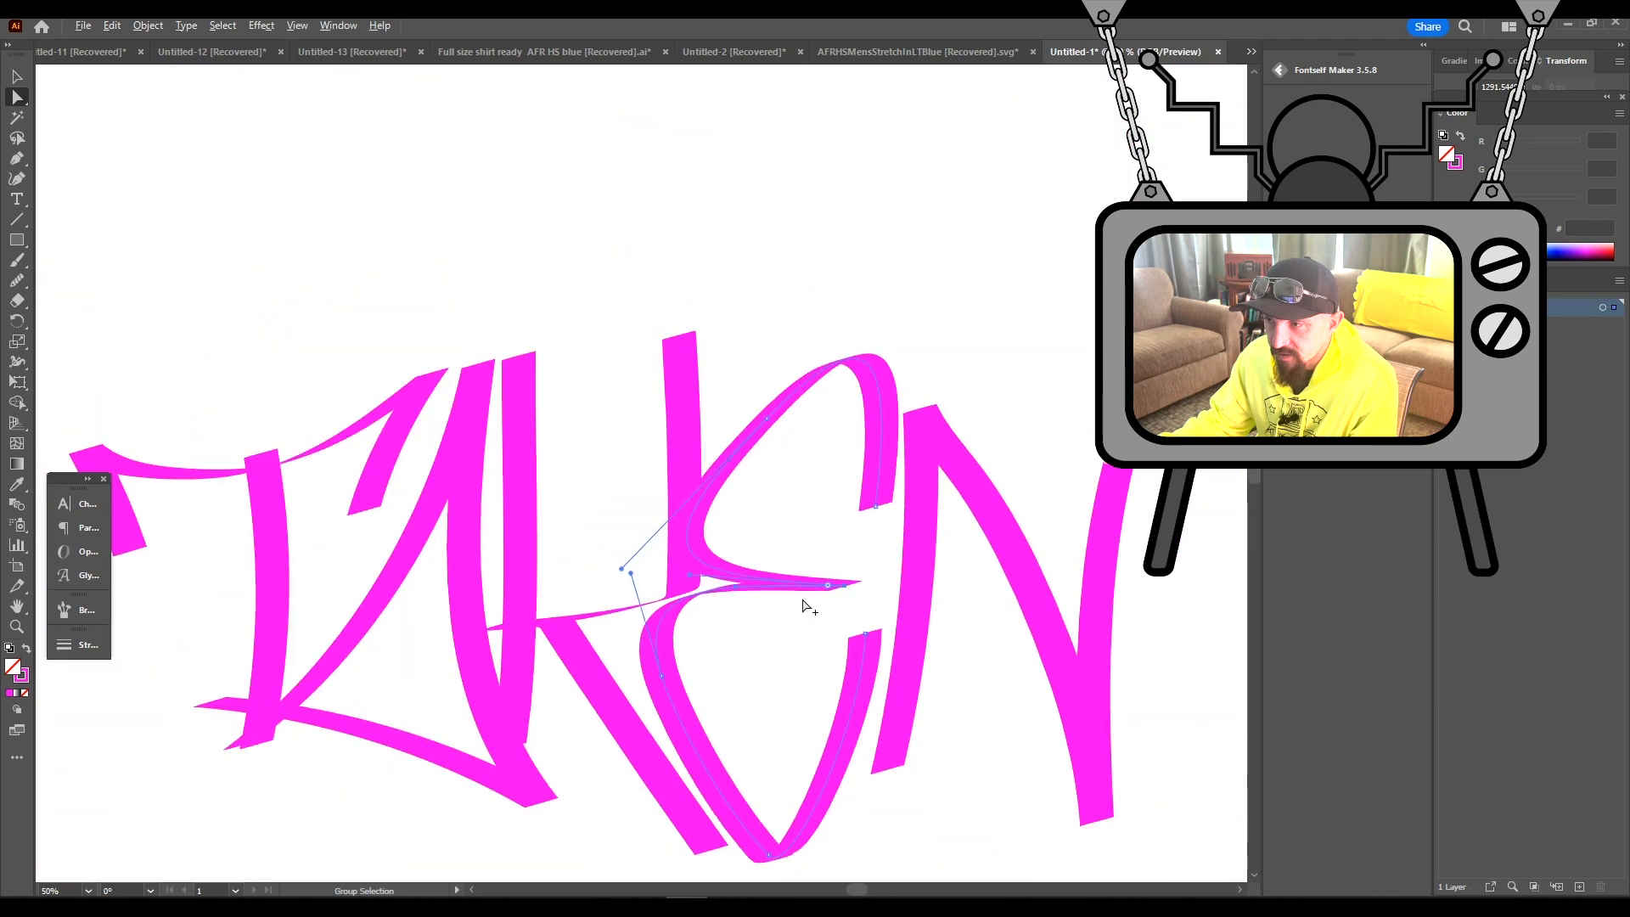
scroll(703, 546, "up", 2)
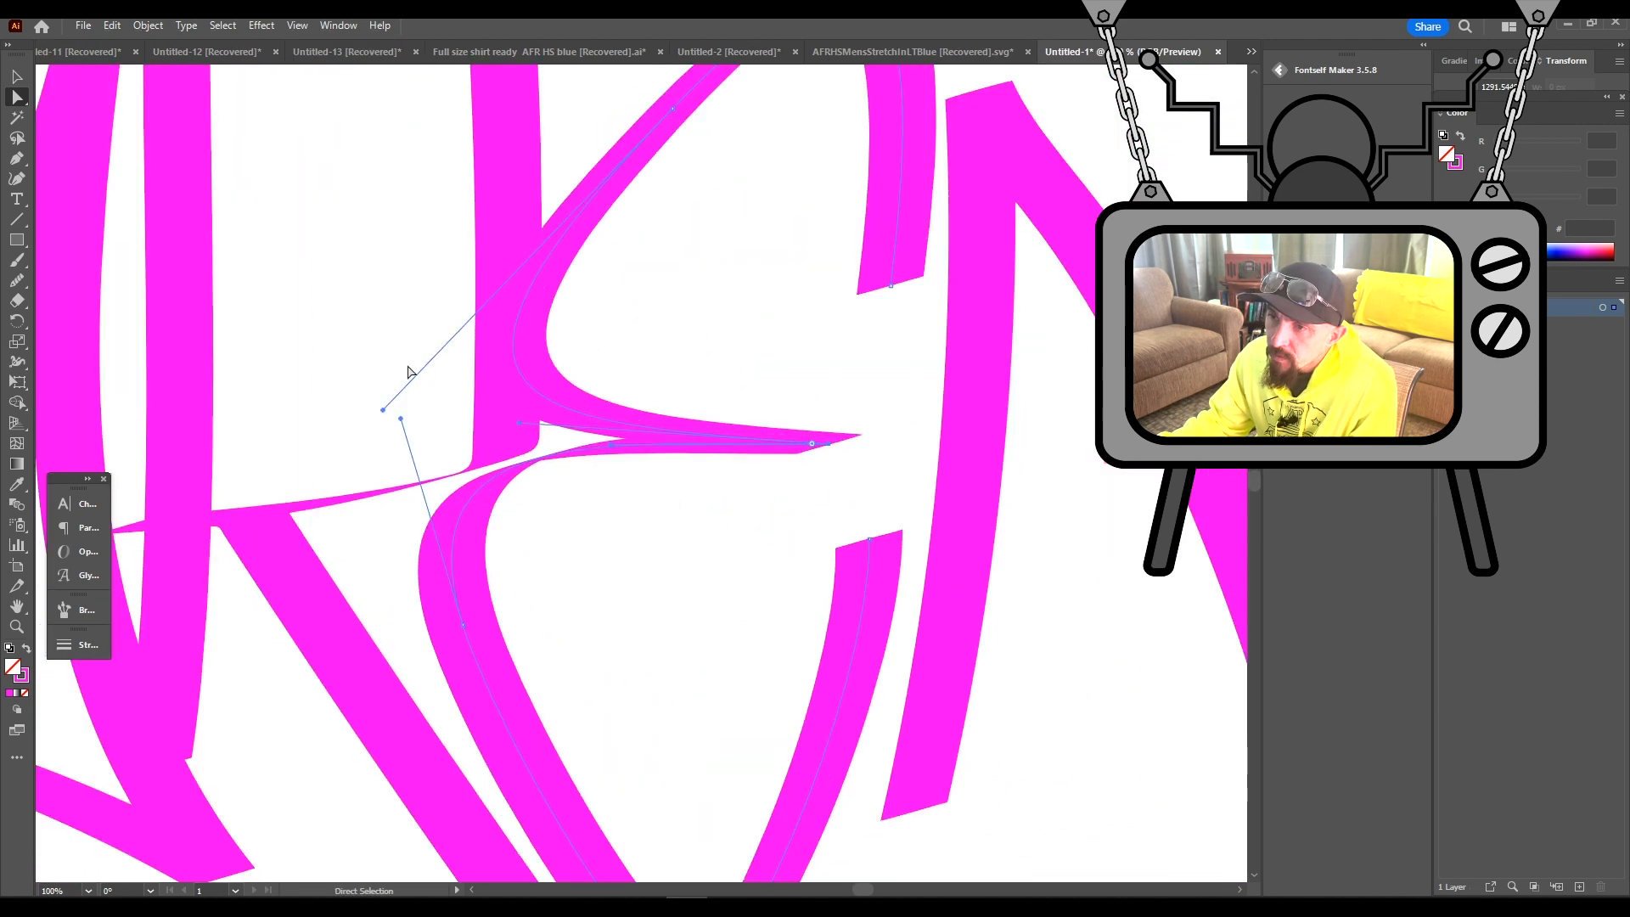
left_click_drag(384, 408, 484, 342)
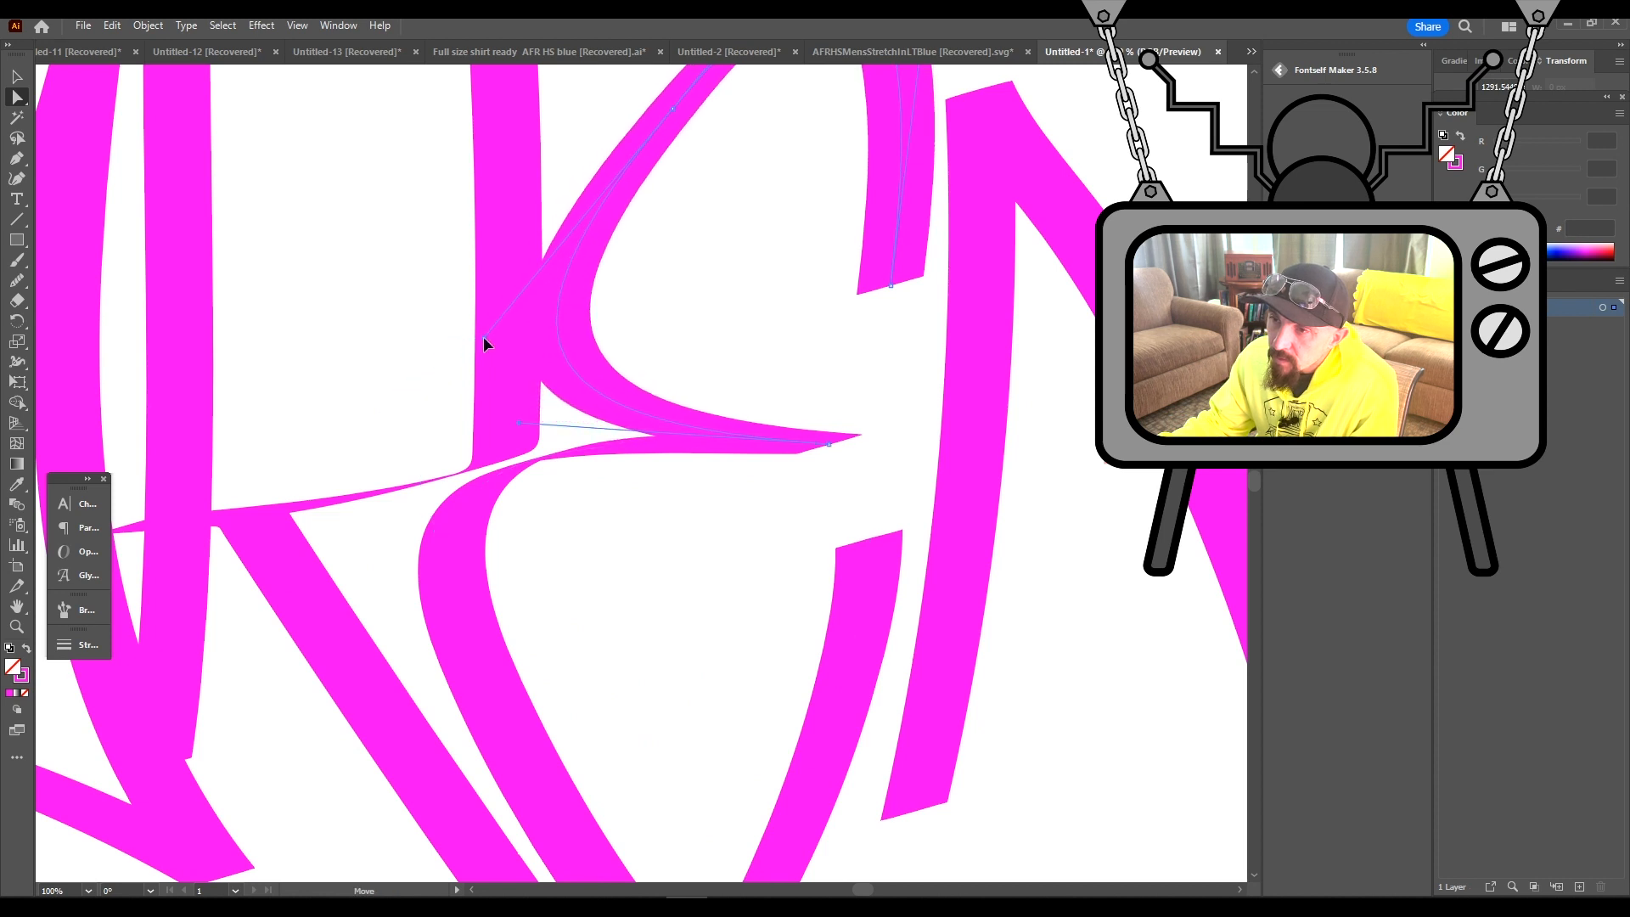
scroll(852, 473, "down", 3)
scroll(809, 539, "right", 2)
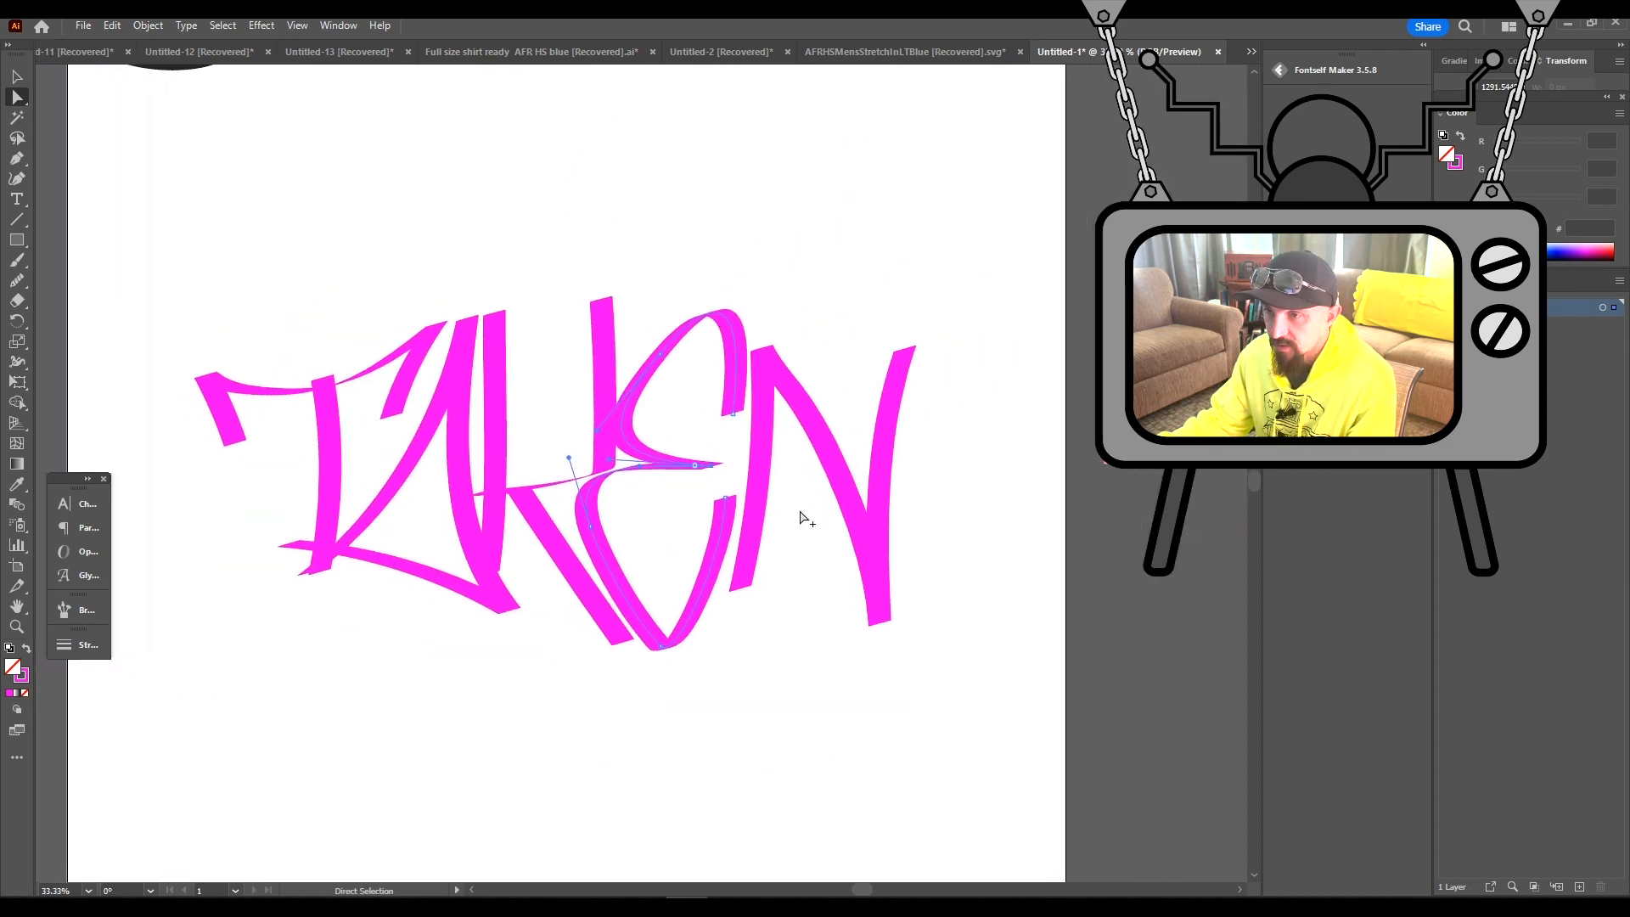
Remove extra anchor points from the N with the Pen tool and adjust its remaining anchors to straighten the diagonal
scroll(802, 517, "up", 1)
left_click(742, 399)
left_click(17, 158)
left_click(790, 334)
left_click(864, 469)
left_click(17, 98)
left_click_drag(921, 680, 900, 704)
left_click_drag(958, 269, 929, 227)
left_click_drag(710, 695, 713, 641)
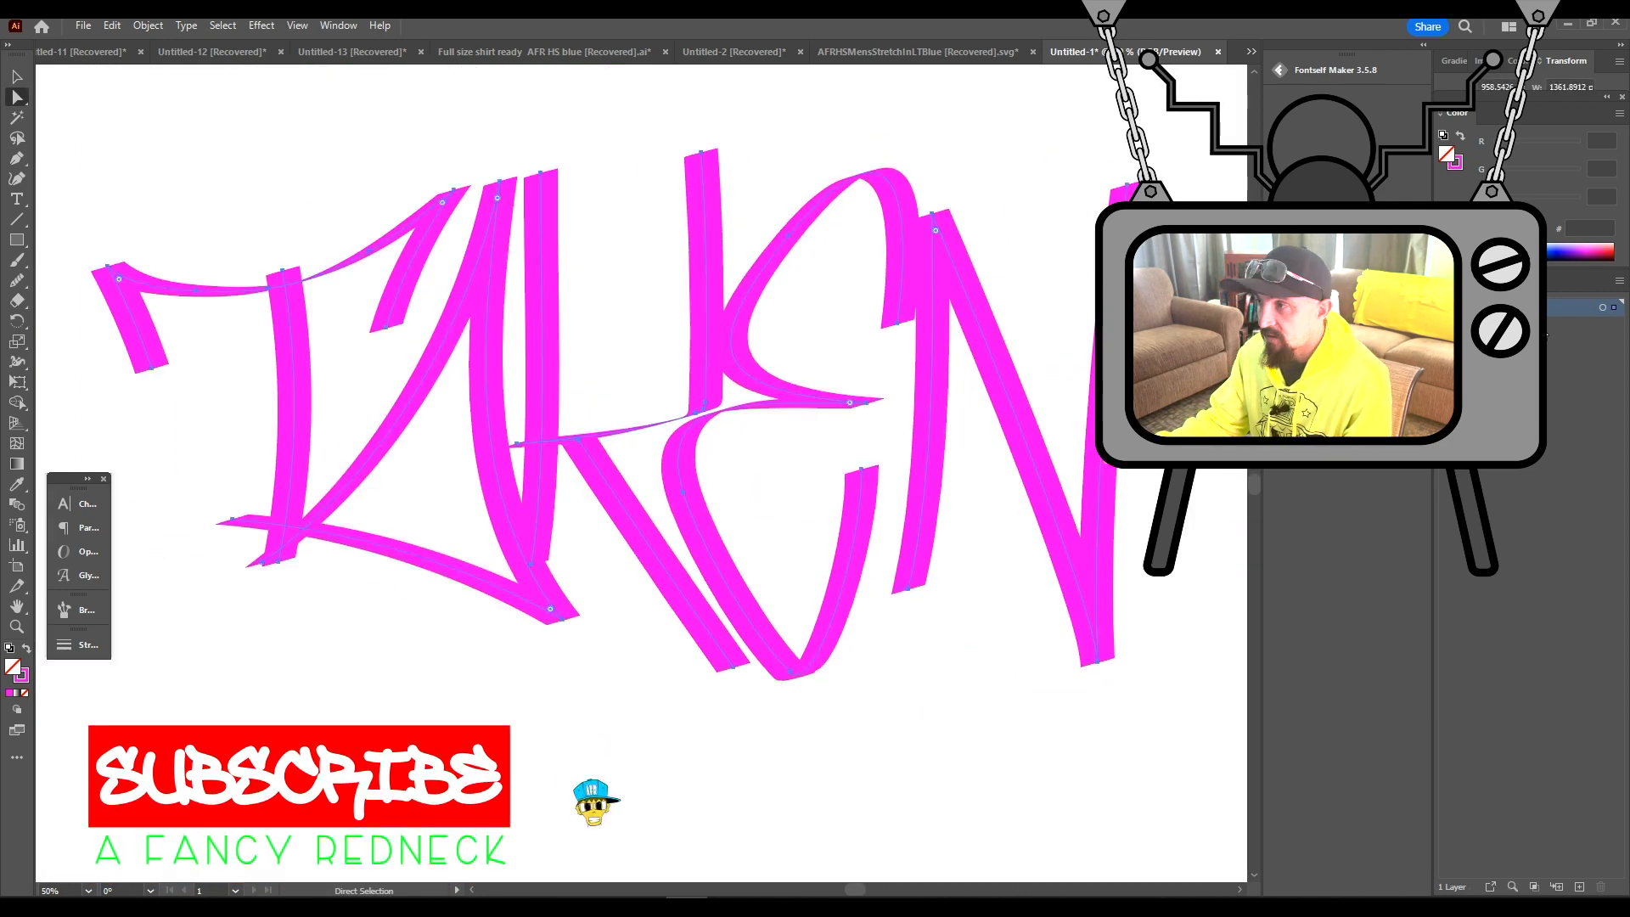
Set the stroke weight of all the TAKEN letter strokes to 1.2 pt
left_click(79, 644)
scroll(637, 518, "down", 1)
left_click(811, 590)
Reposition the K's vertical stem and adjust the neighbouring letter strokes to tighten the spacing in the TAKEN lettering
left_click_drag(573, 288, 580, 287)
left_click_drag(568, 550, 587, 585)
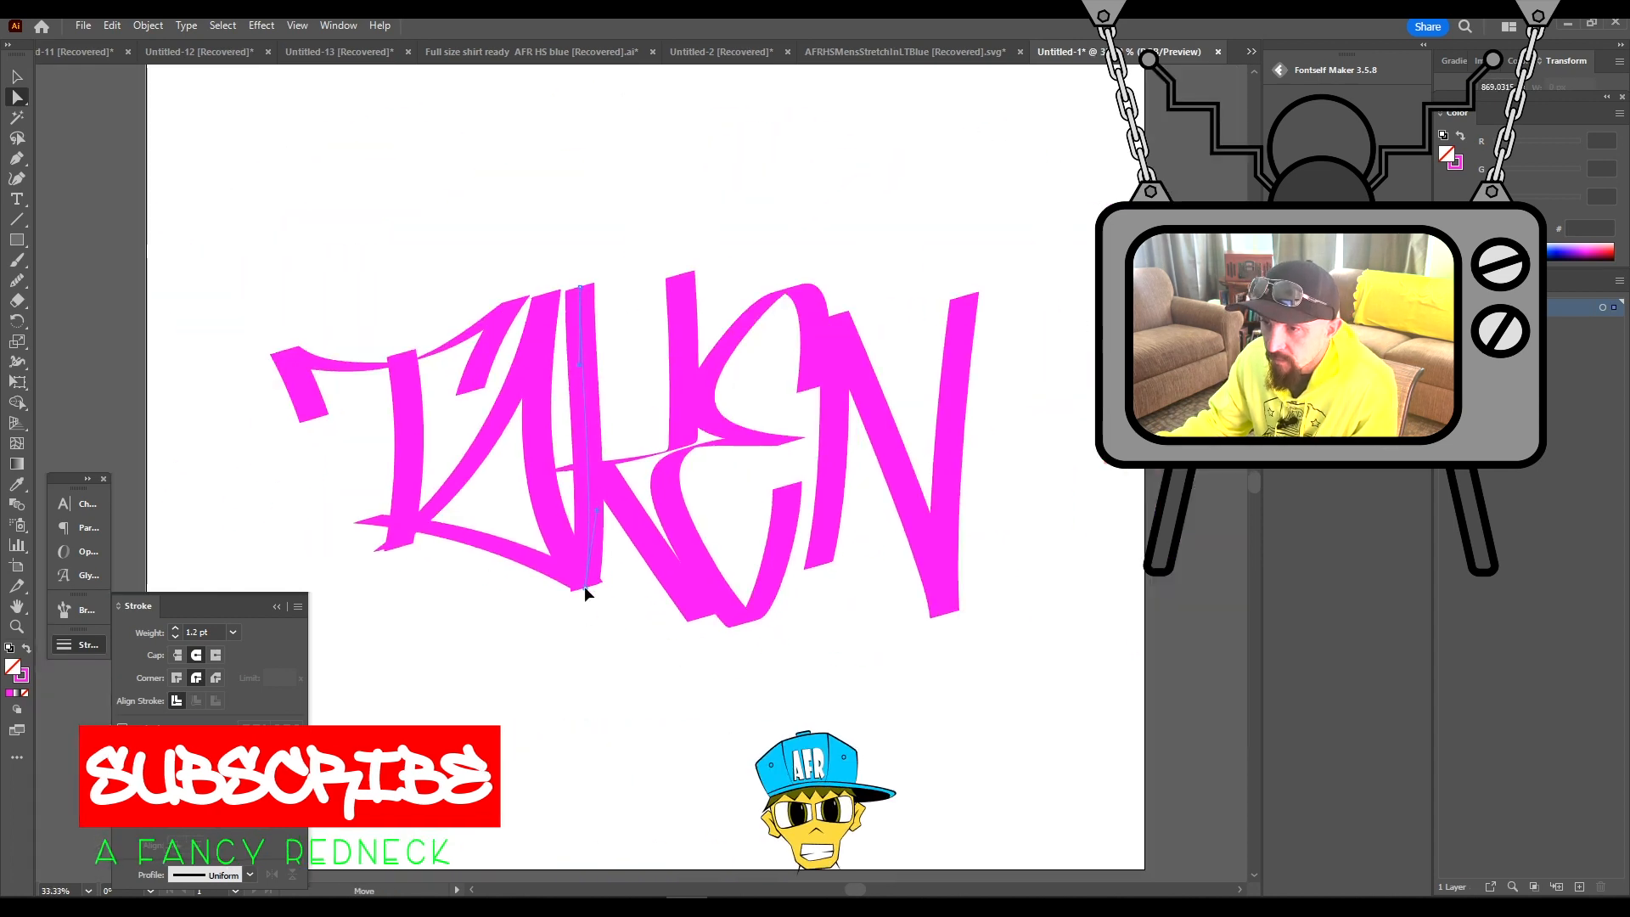
left_click_drag(513, 300, 506, 305)
left_click(599, 257)
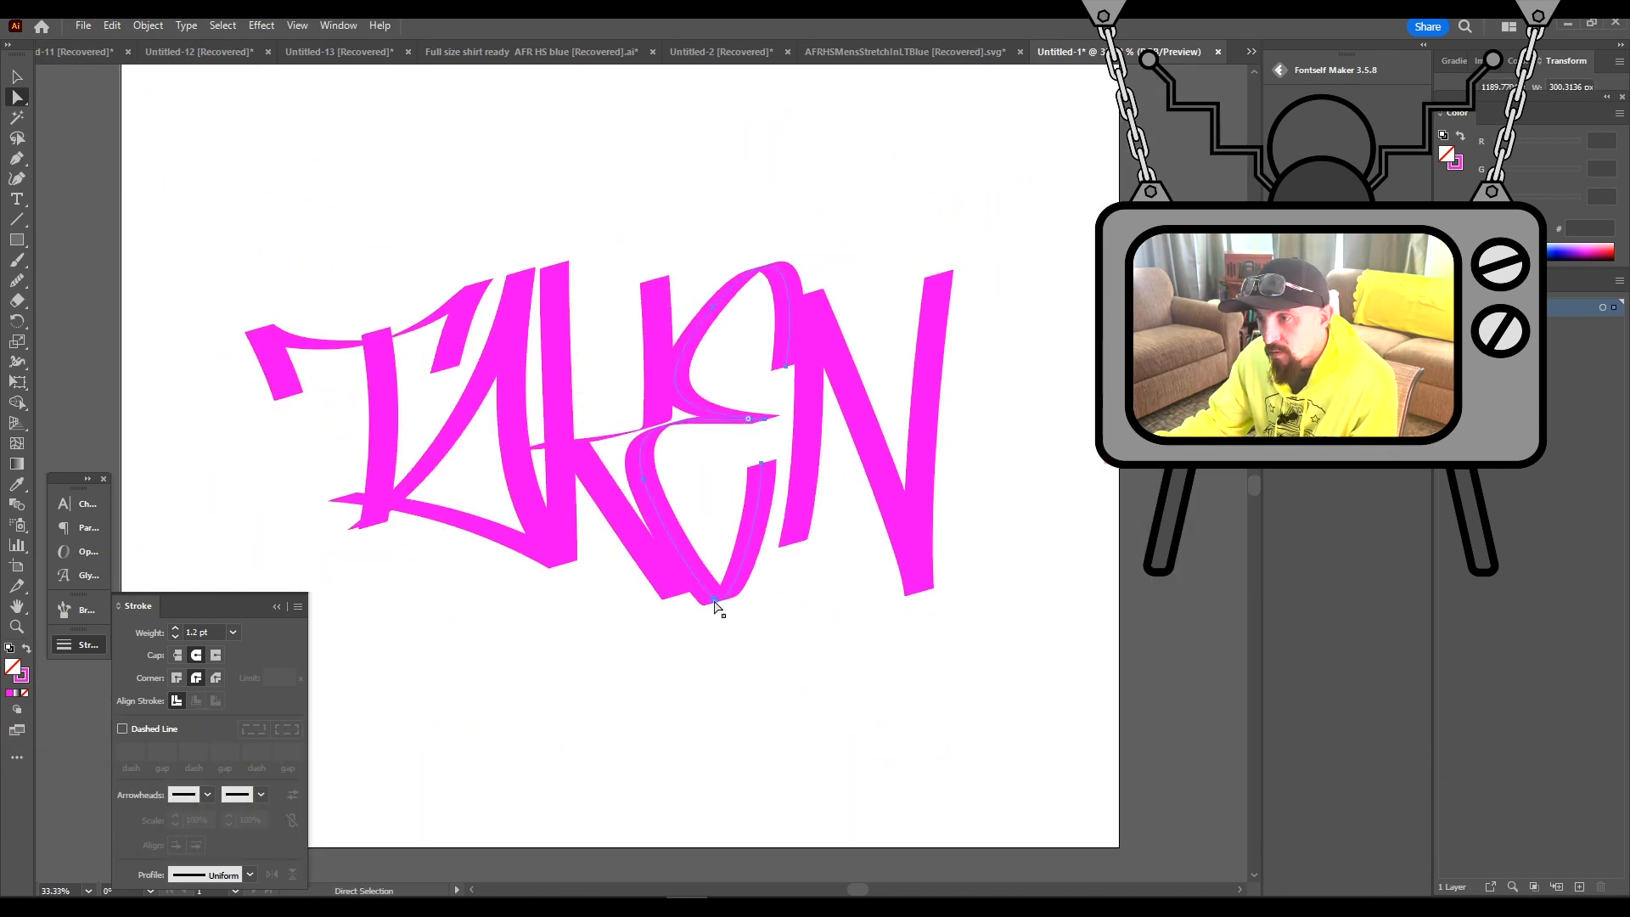
Move the N's long final leg slightly down and inward so it sits closer to the diagonal
left_click(933, 311)
left_click_drag(933, 308, 919, 299)
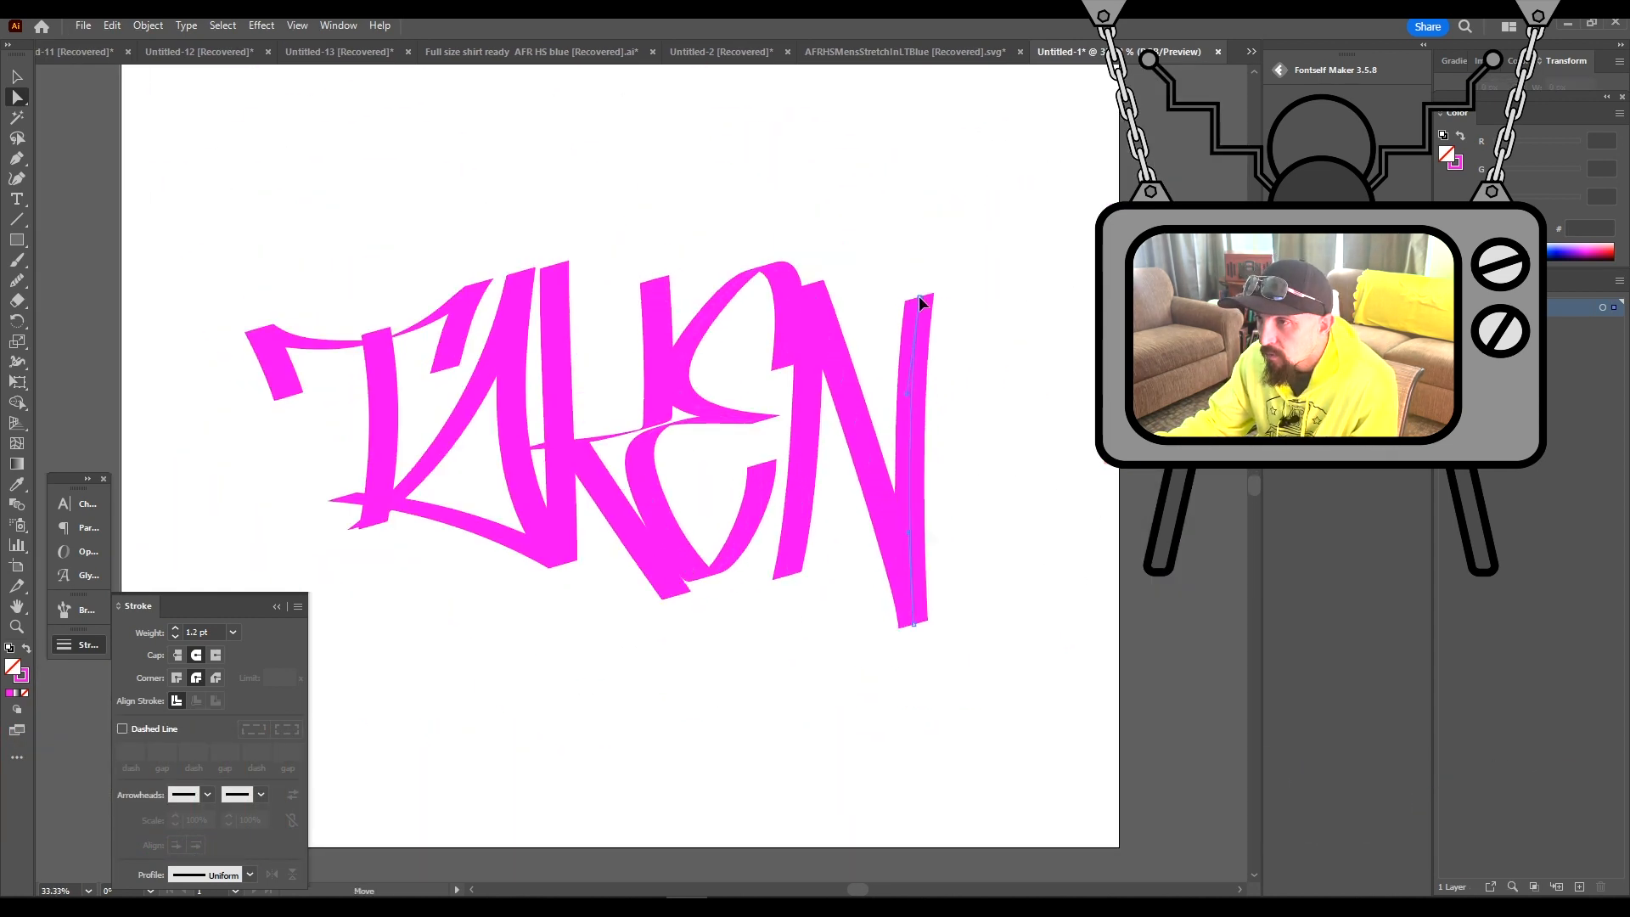
left_click(1007, 356)
Paint one long underline flourish that curls beside the T, sweeps beneath the lettering and ends in a loop below the N
key("space")
left_click_drag(791, 658, 924, 610)
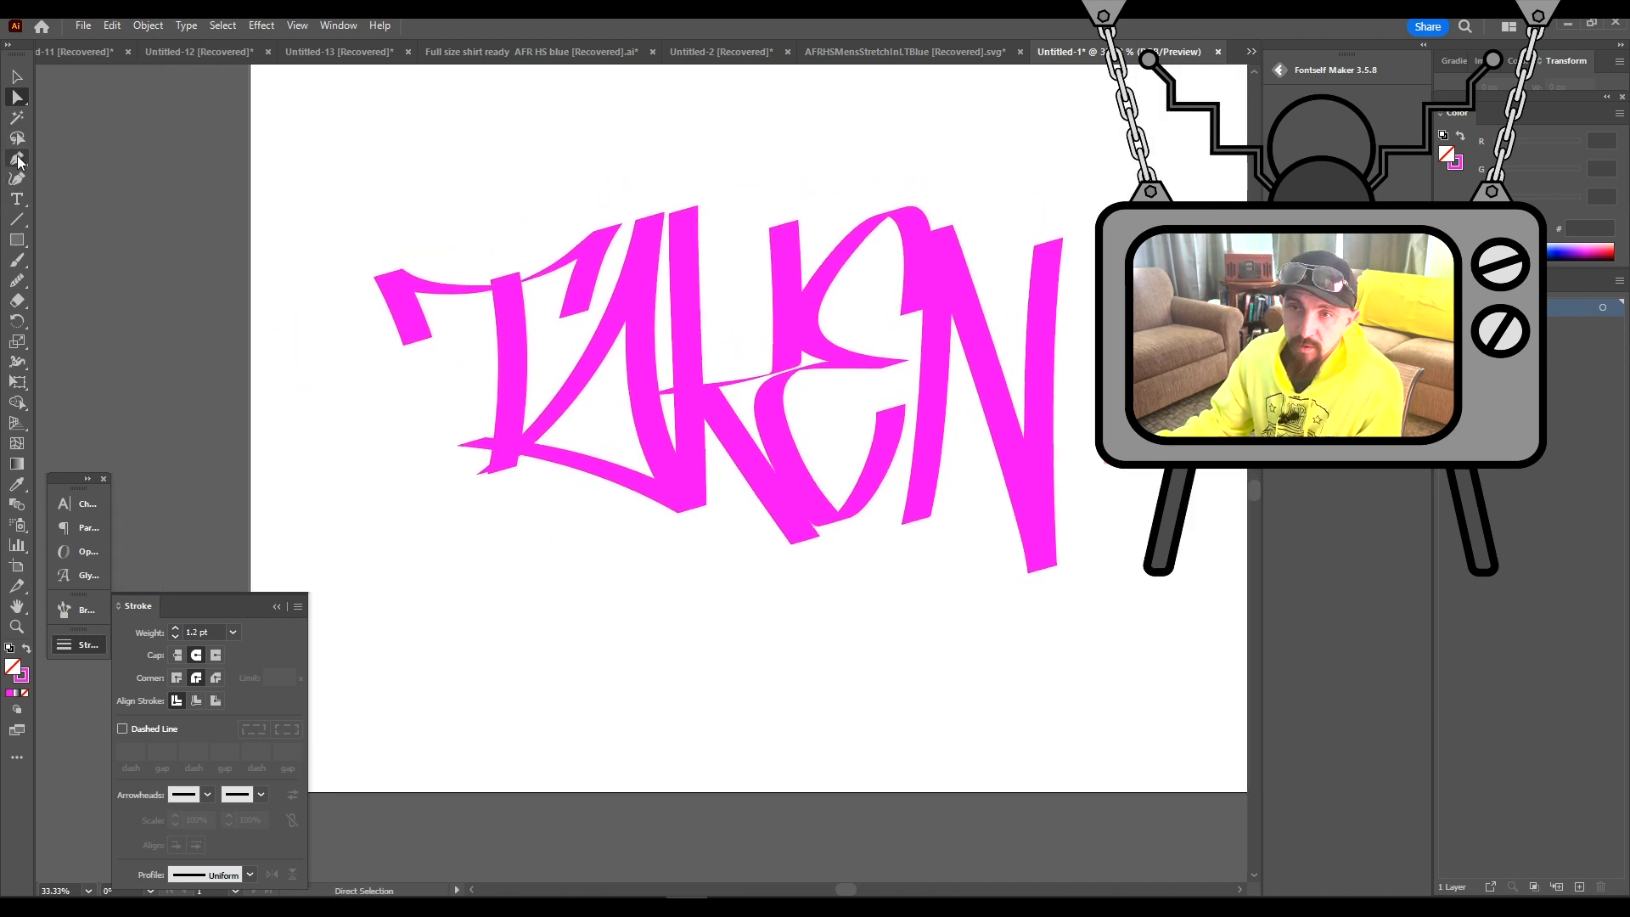
left_click(17, 261)
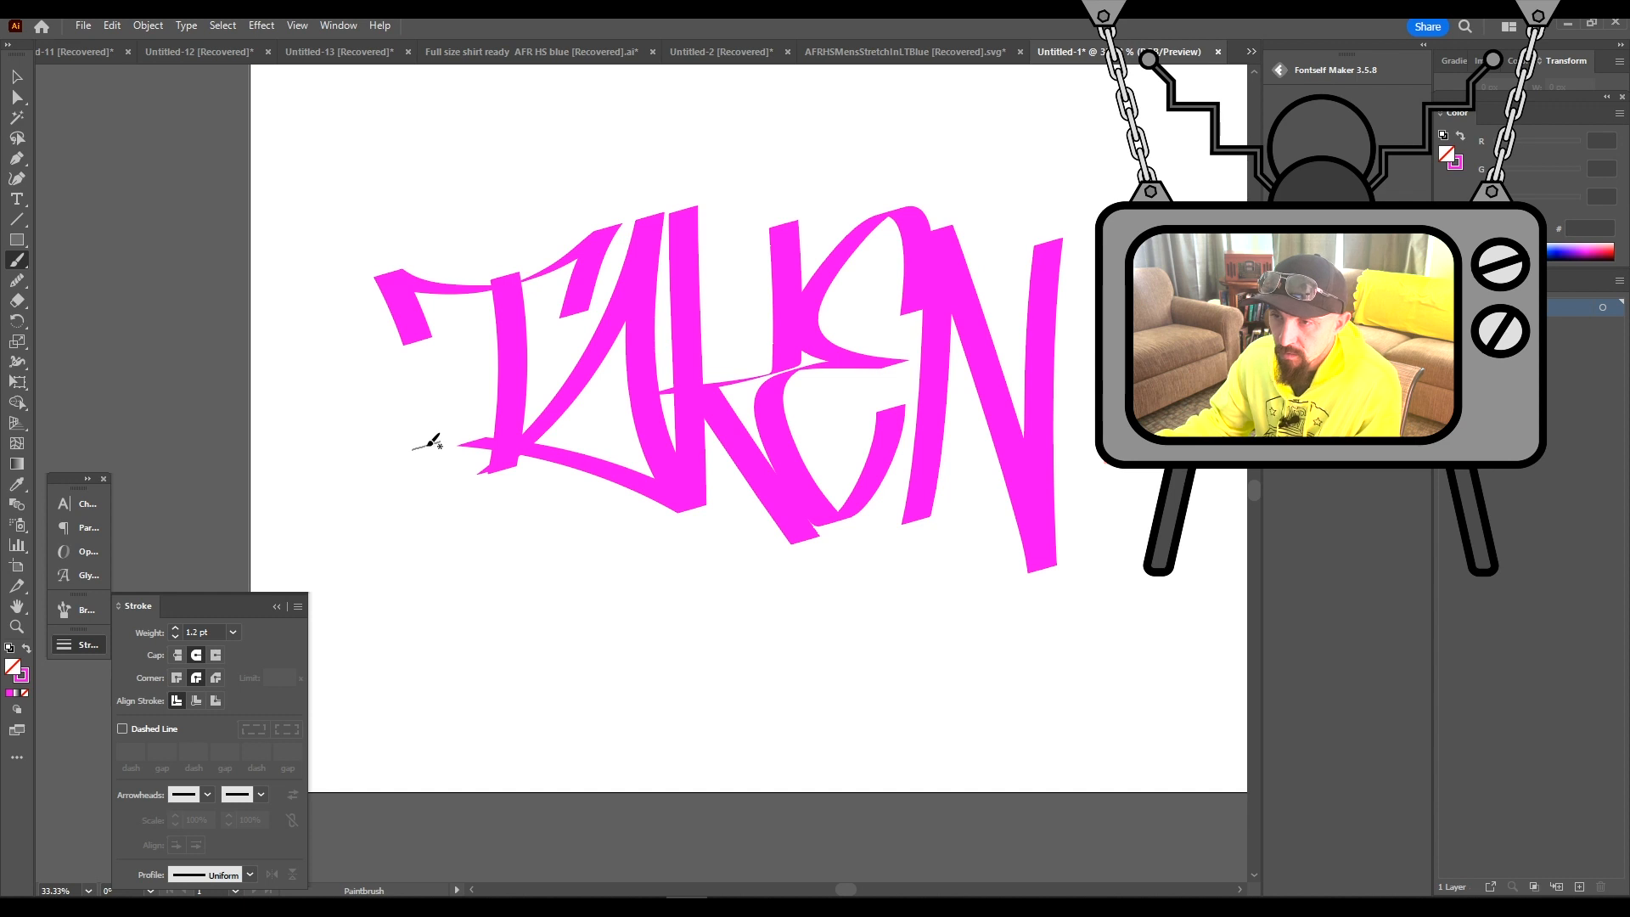
mouse_move(430, 461)
left_mouse_down()
mouse_move(391, 396)
mouse_move(343, 387)
mouse_move(264, 412)
mouse_move(232, 445)
mouse_move(279, 494)
mouse_move(344, 507)
mouse_move(686, 512)
mouse_move(1074, 597)
mouse_move(1123, 629)
mouse_move(1151, 682)
mouse_move(1149, 745)
mouse_move(1079, 797)
mouse_move(1002, 787)
mouse_move(946, 737)
mouse_move(965, 672)
mouse_move(1067, 599)
mouse_move(1058, 543)
mouse_move(900, 457)
mouse_move(936, 559)
mouse_move(994, 578)
left_mouse_up()
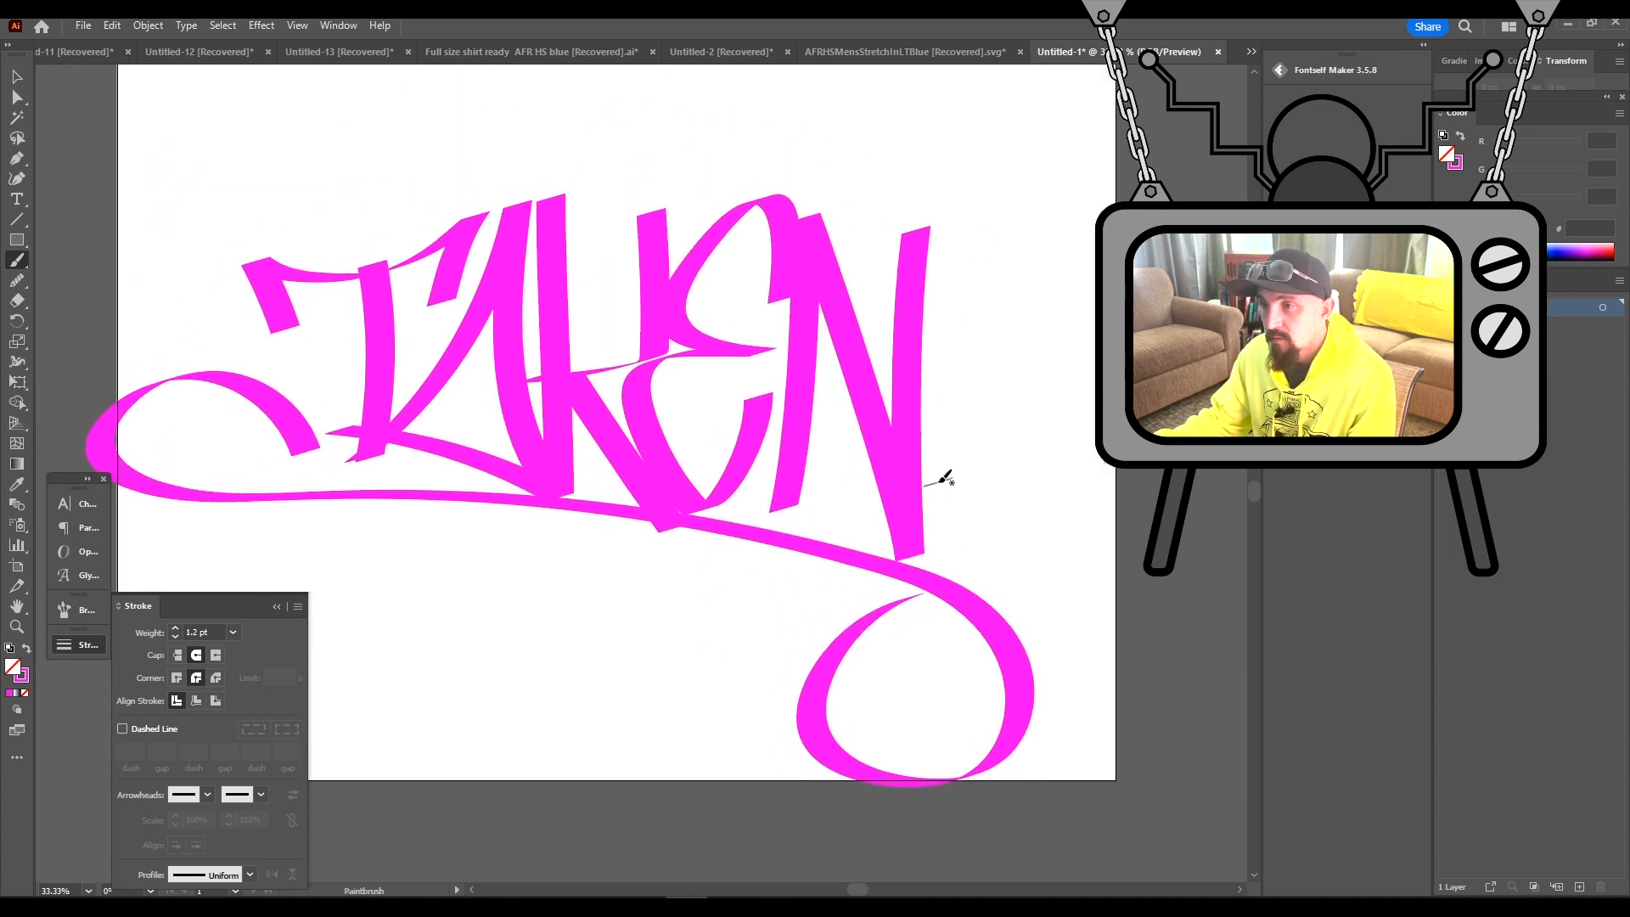
Paint a short block-shaped dot after the N and duplicate it twice to form a descending row of three
left_click_drag(955, 509, 965, 560)
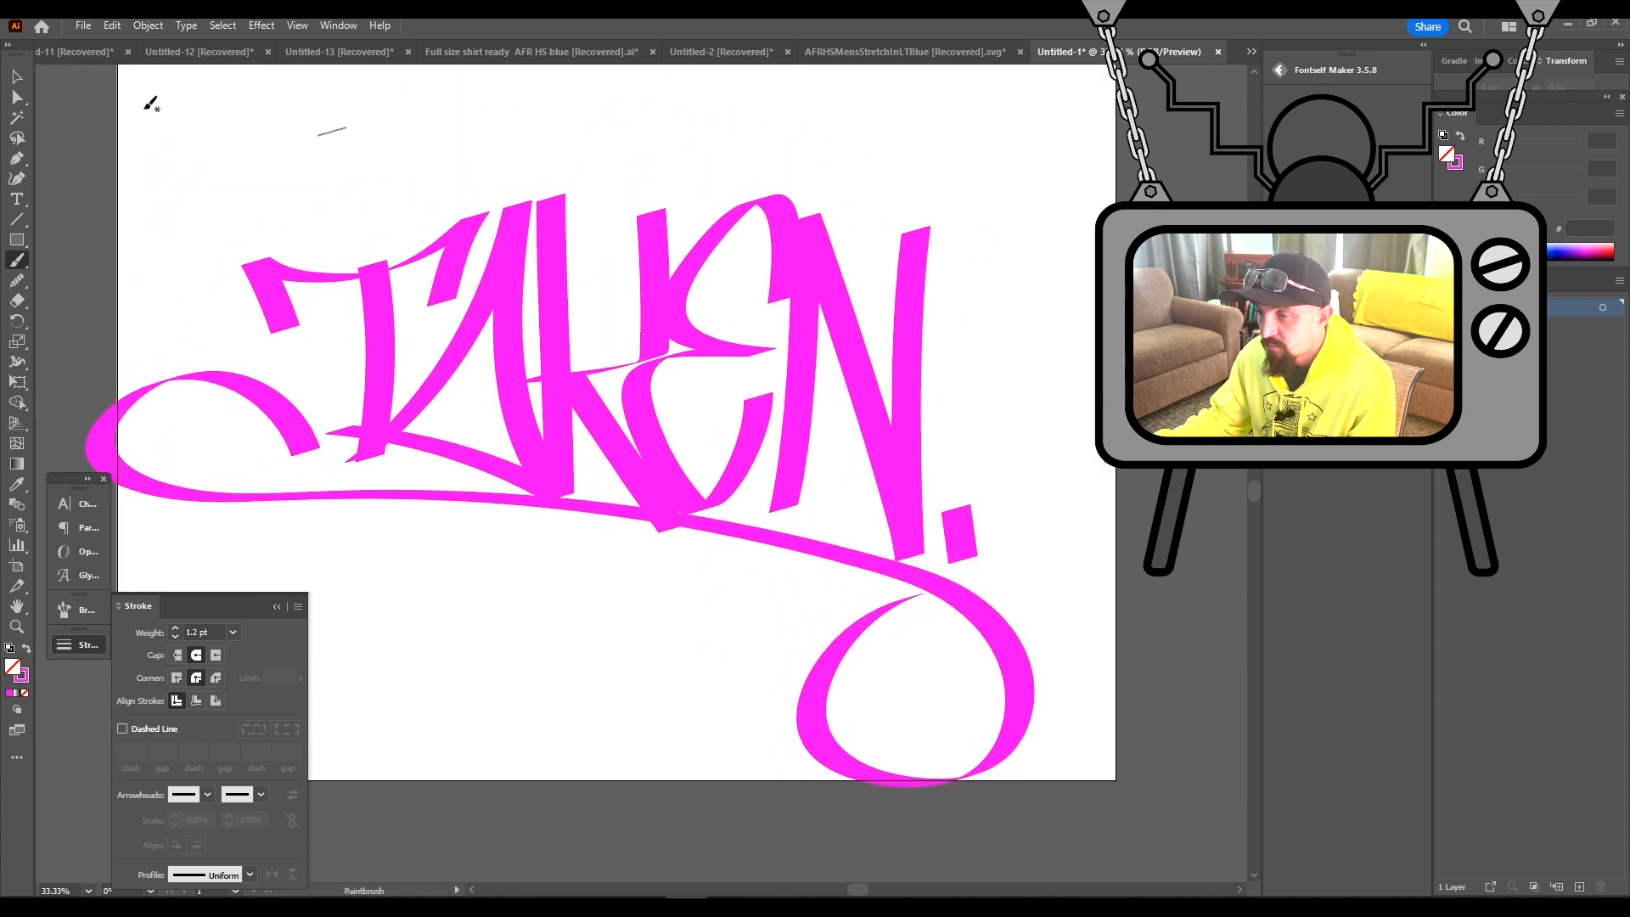
left_click(16, 78)
mouse_move(996, 560)
left_mouse_down()
mouse_move(962, 535)
mouse_move(1050, 557)
left_mouse_up()
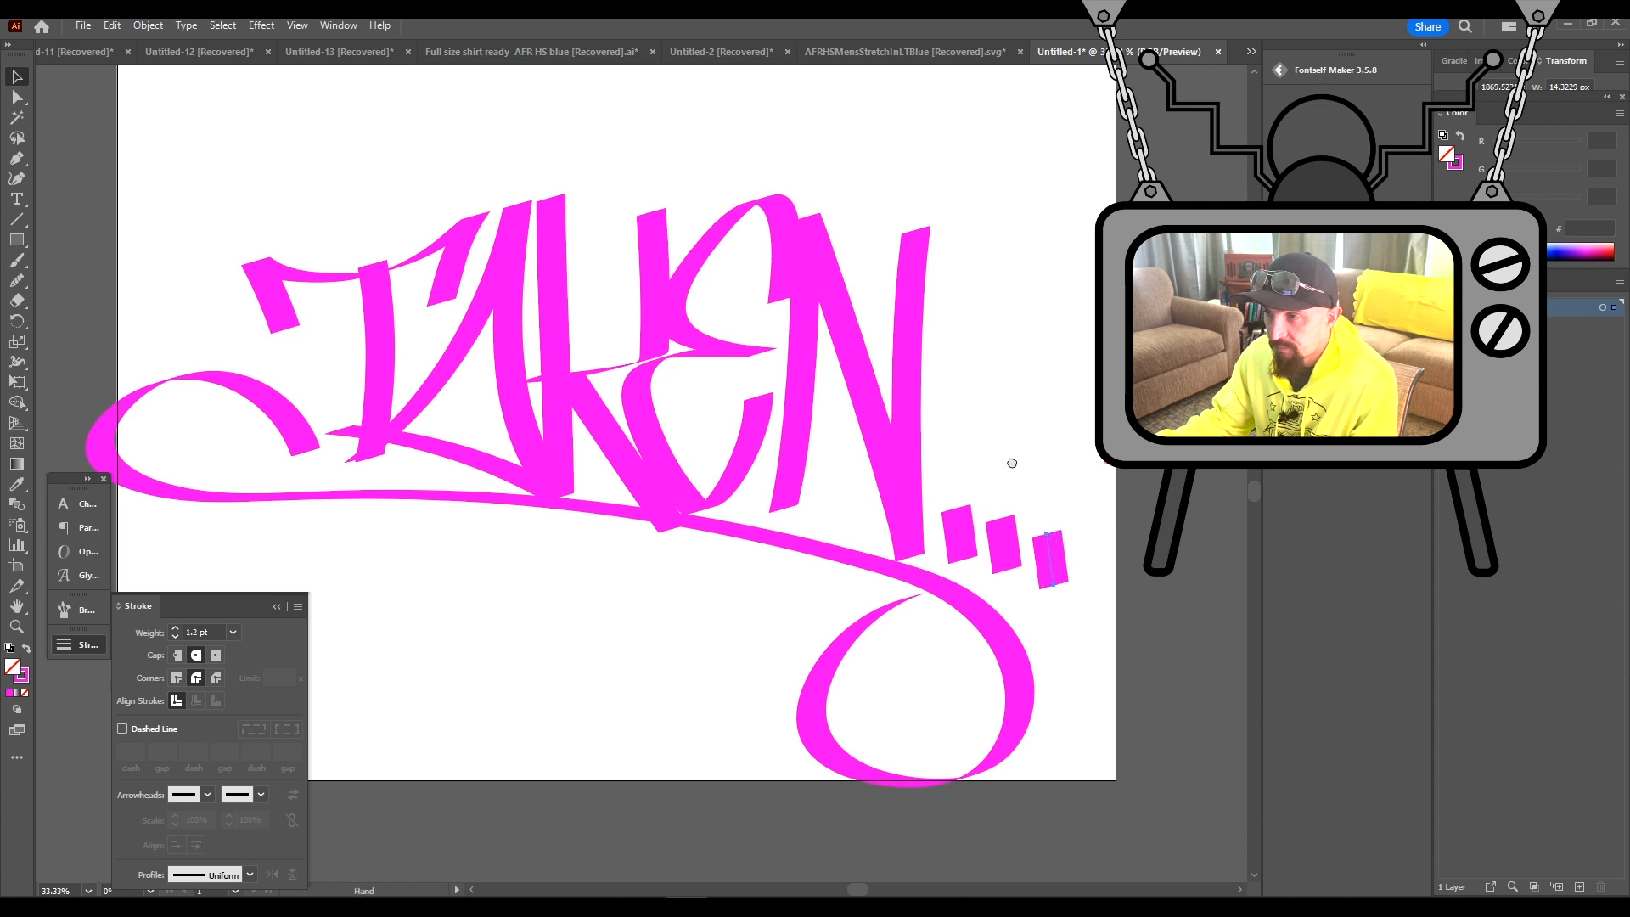
Paint two short diagonal accent strokes in front of the T, above the curl of the underline
left_click_drag(1008, 462, 1129, 508)
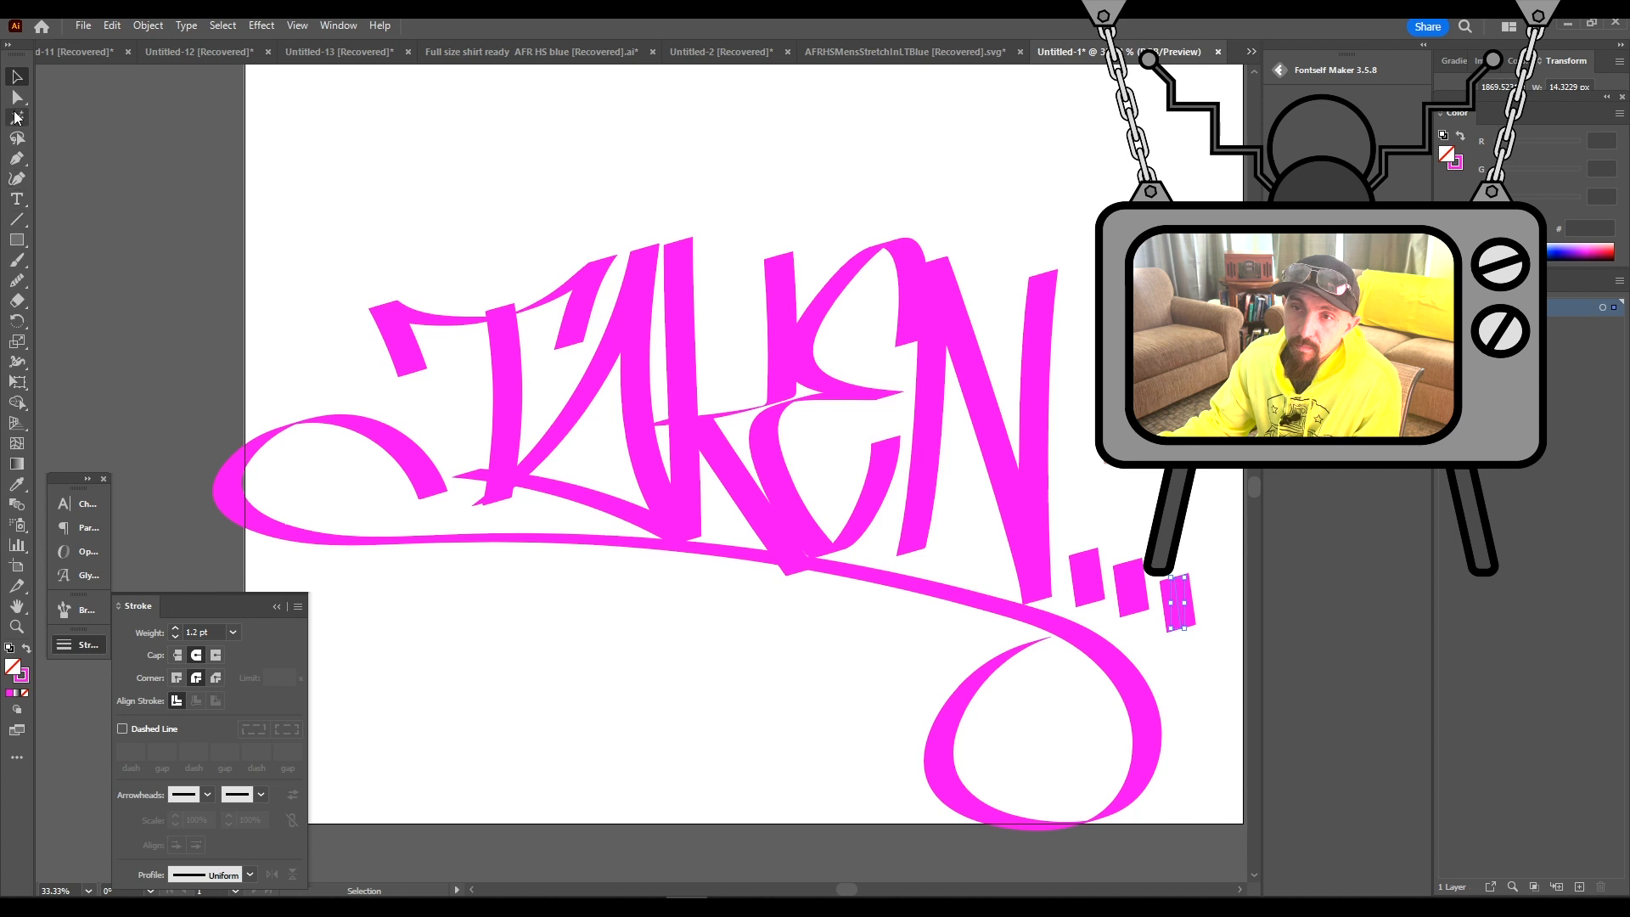
left_click(18, 261)
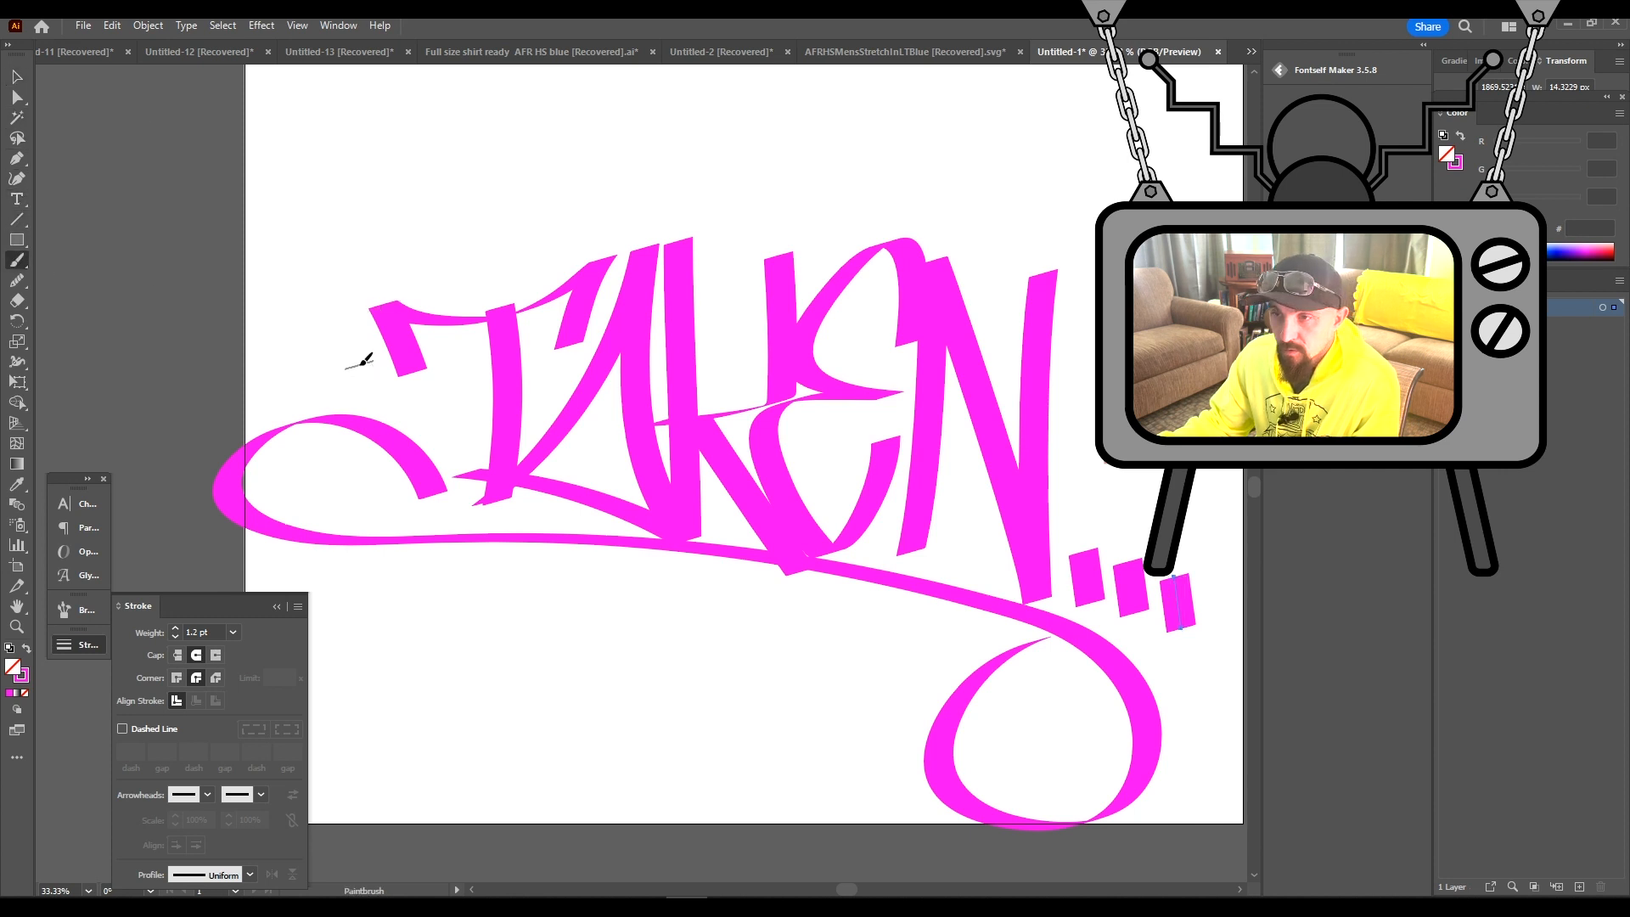
left_click_drag(364, 362, 219, 265)
left_click_drag(335, 378, 219, 340)
Paint two diagonal accent strokes radiating outward beyond the N, above the three dots
key("space")
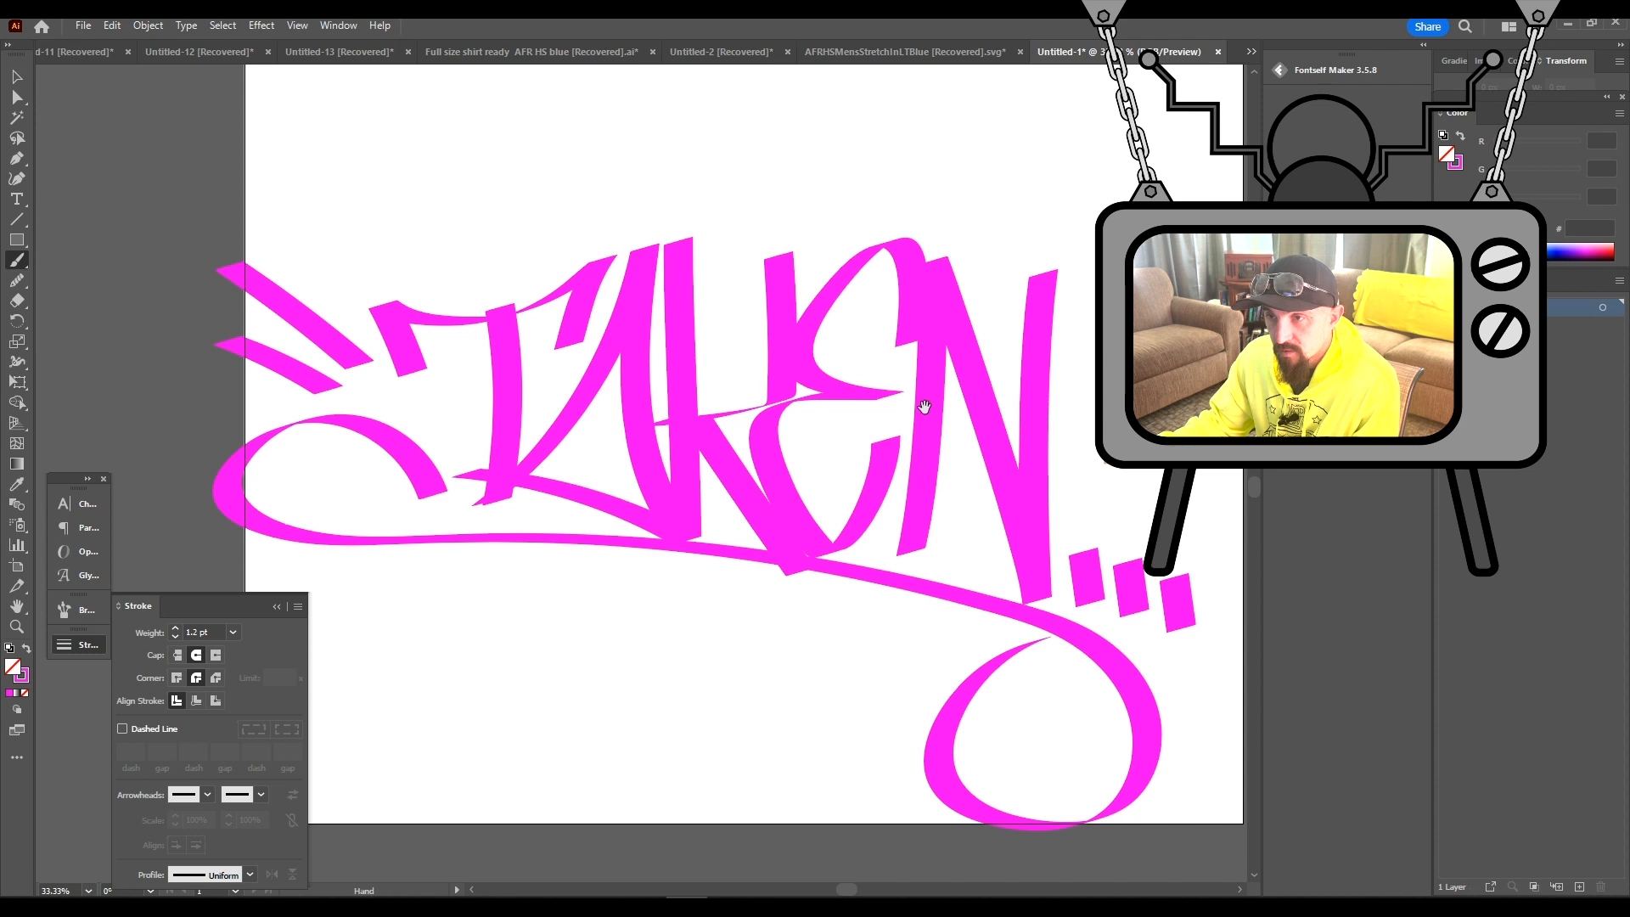
left_click_drag(924, 407, 653, 382)
left_click_drag(800, 362, 977, 219)
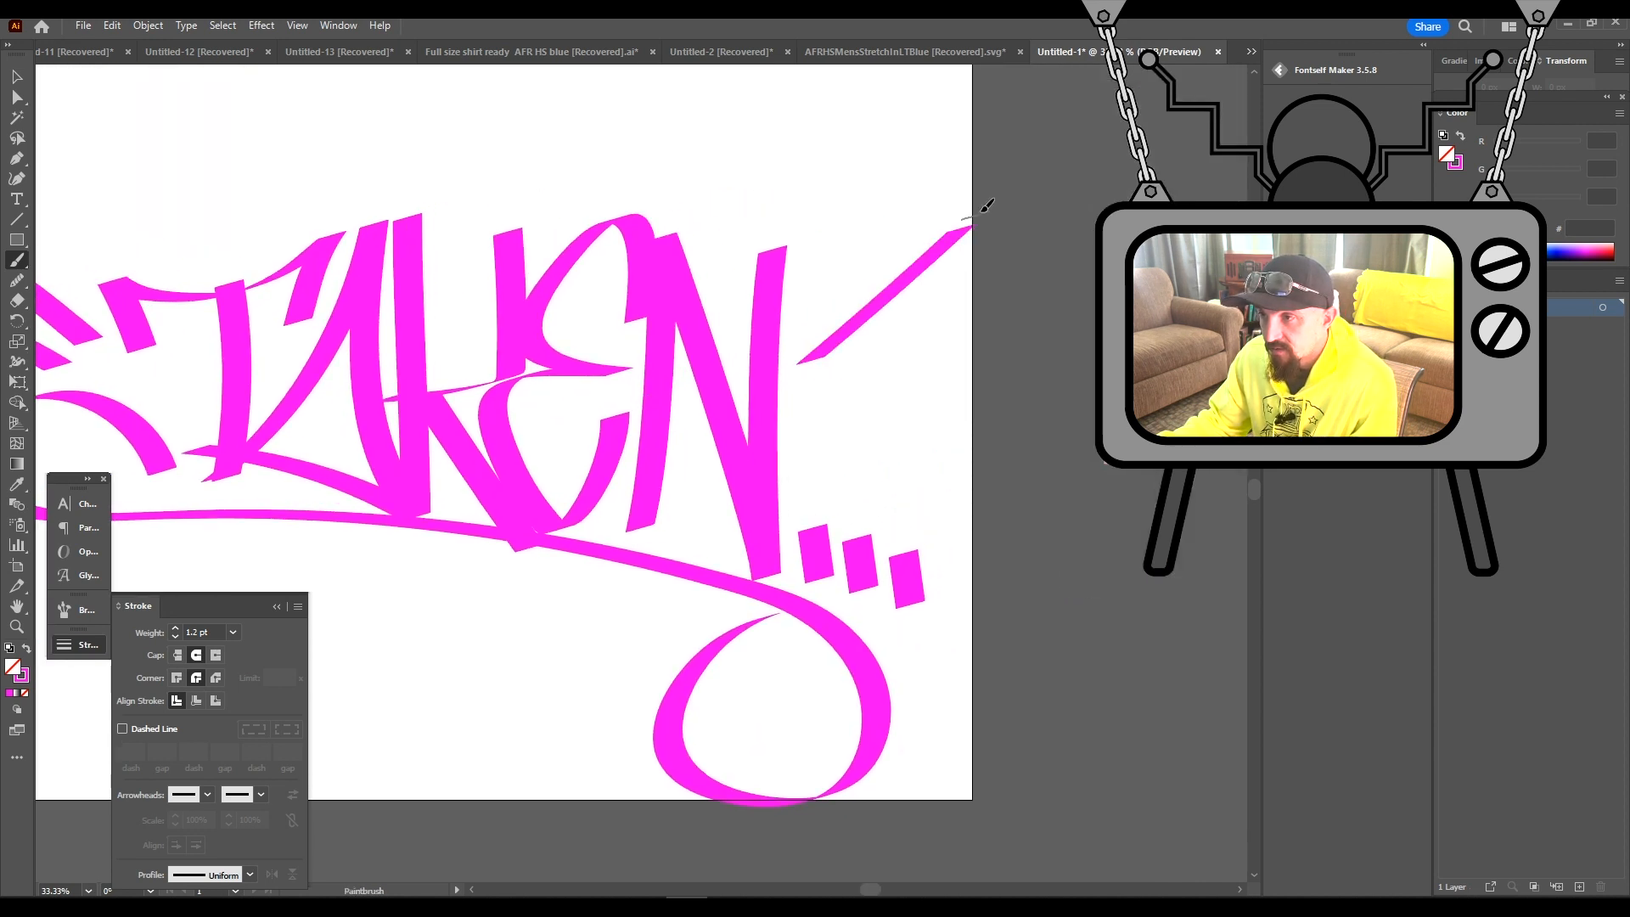
left_click_drag(807, 402, 1002, 321)
scroll(842, 416, "down", 2)
left_click_drag(785, 401, 705, 467)
scroll(692, 408, "up", 2)
scroll(734, 450, "up", 1)
scroll(734, 450, "down", 1)
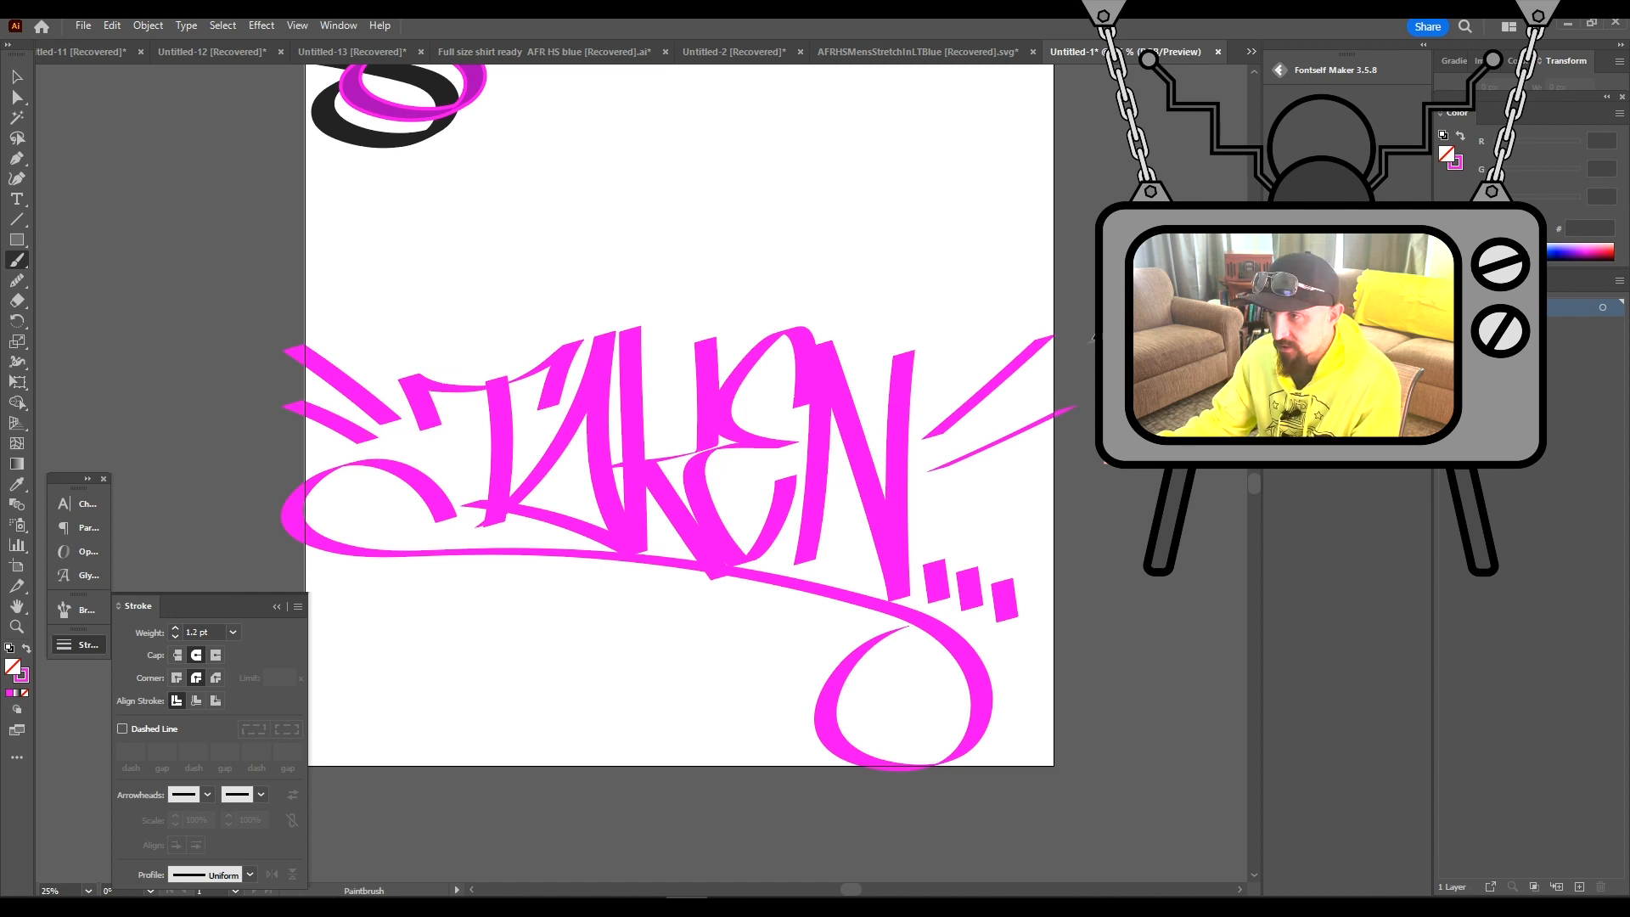
left_click_drag(1075, 407, 1076, 406)
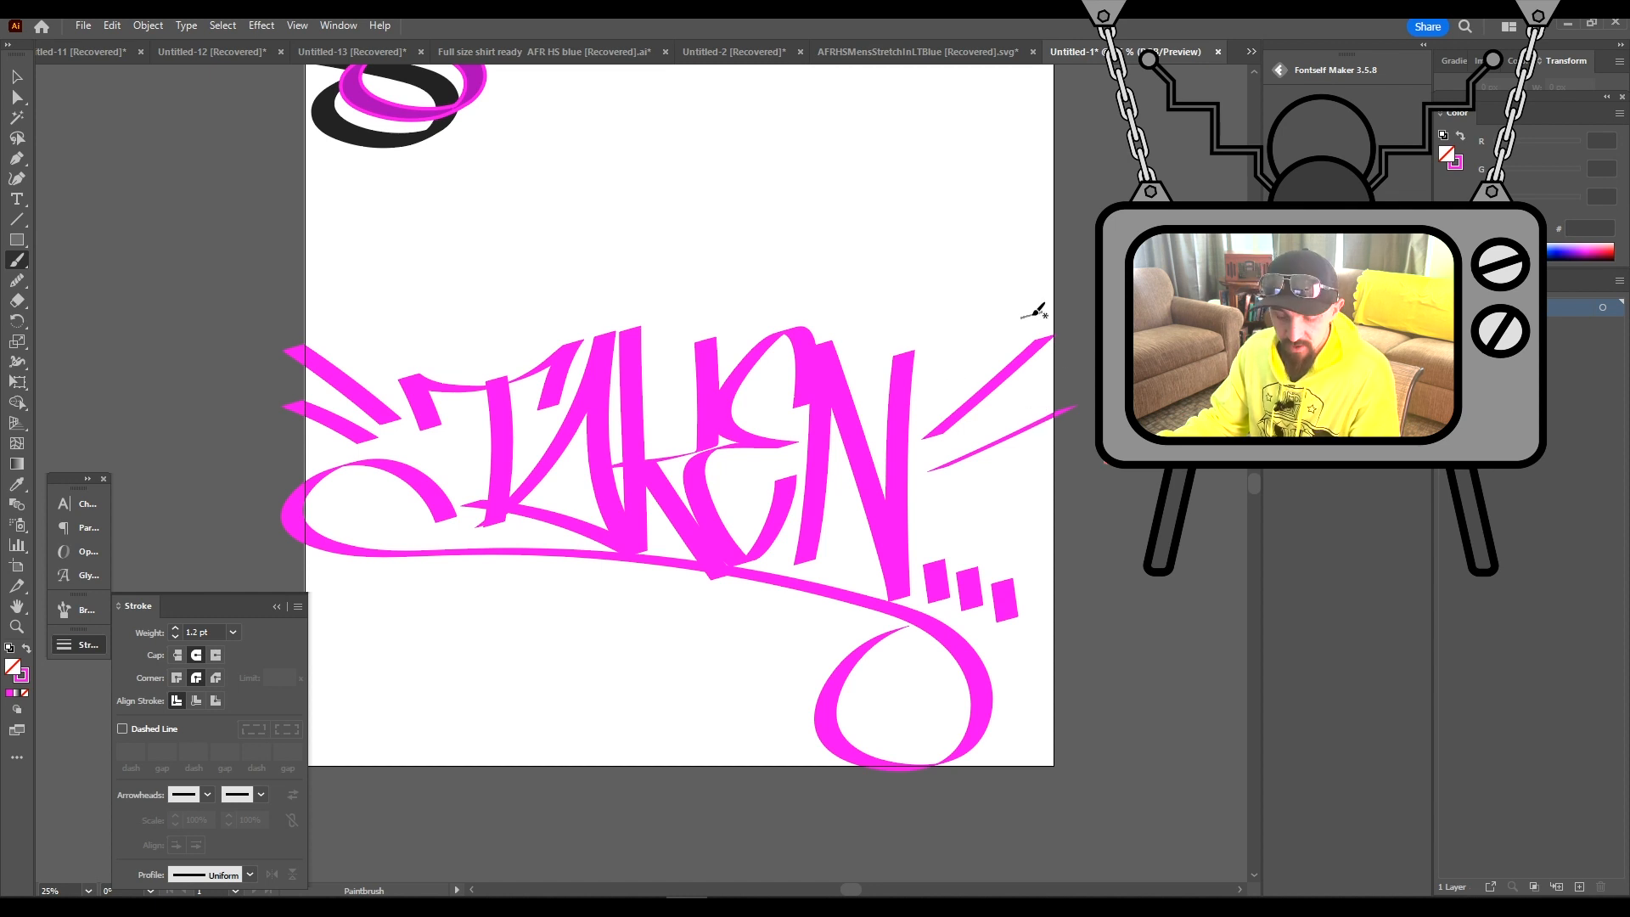
left_click(17, 77)
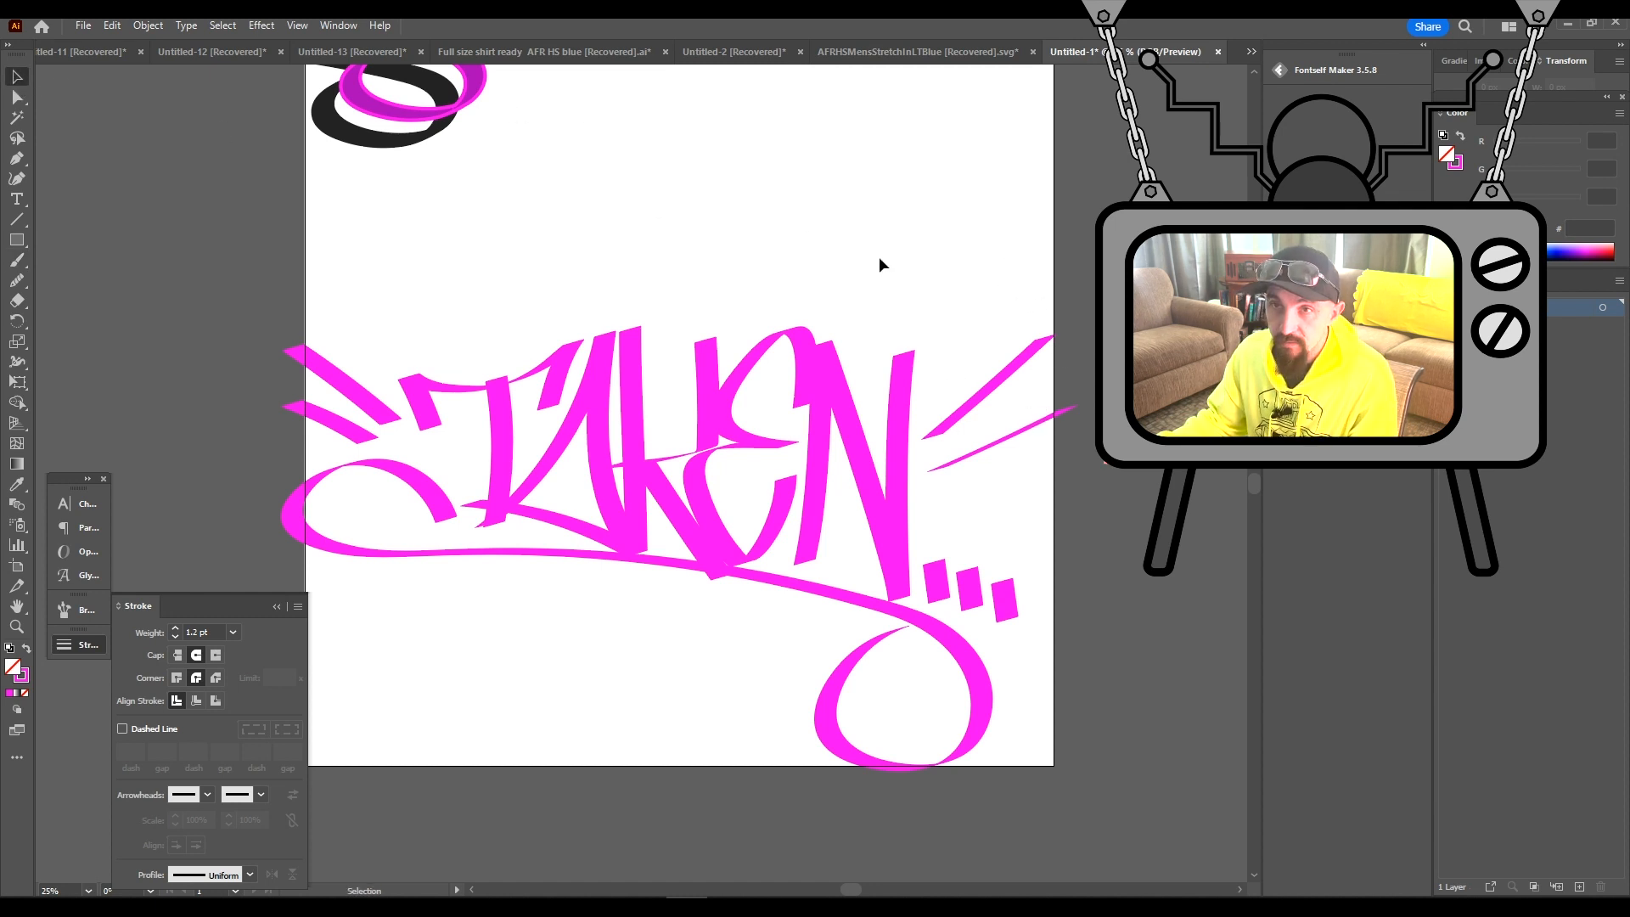
mouse_move(934, 302)
left_mouse_down()
mouse_move(1092, 513)
mouse_move(1128, 508)
left_mouse_up()
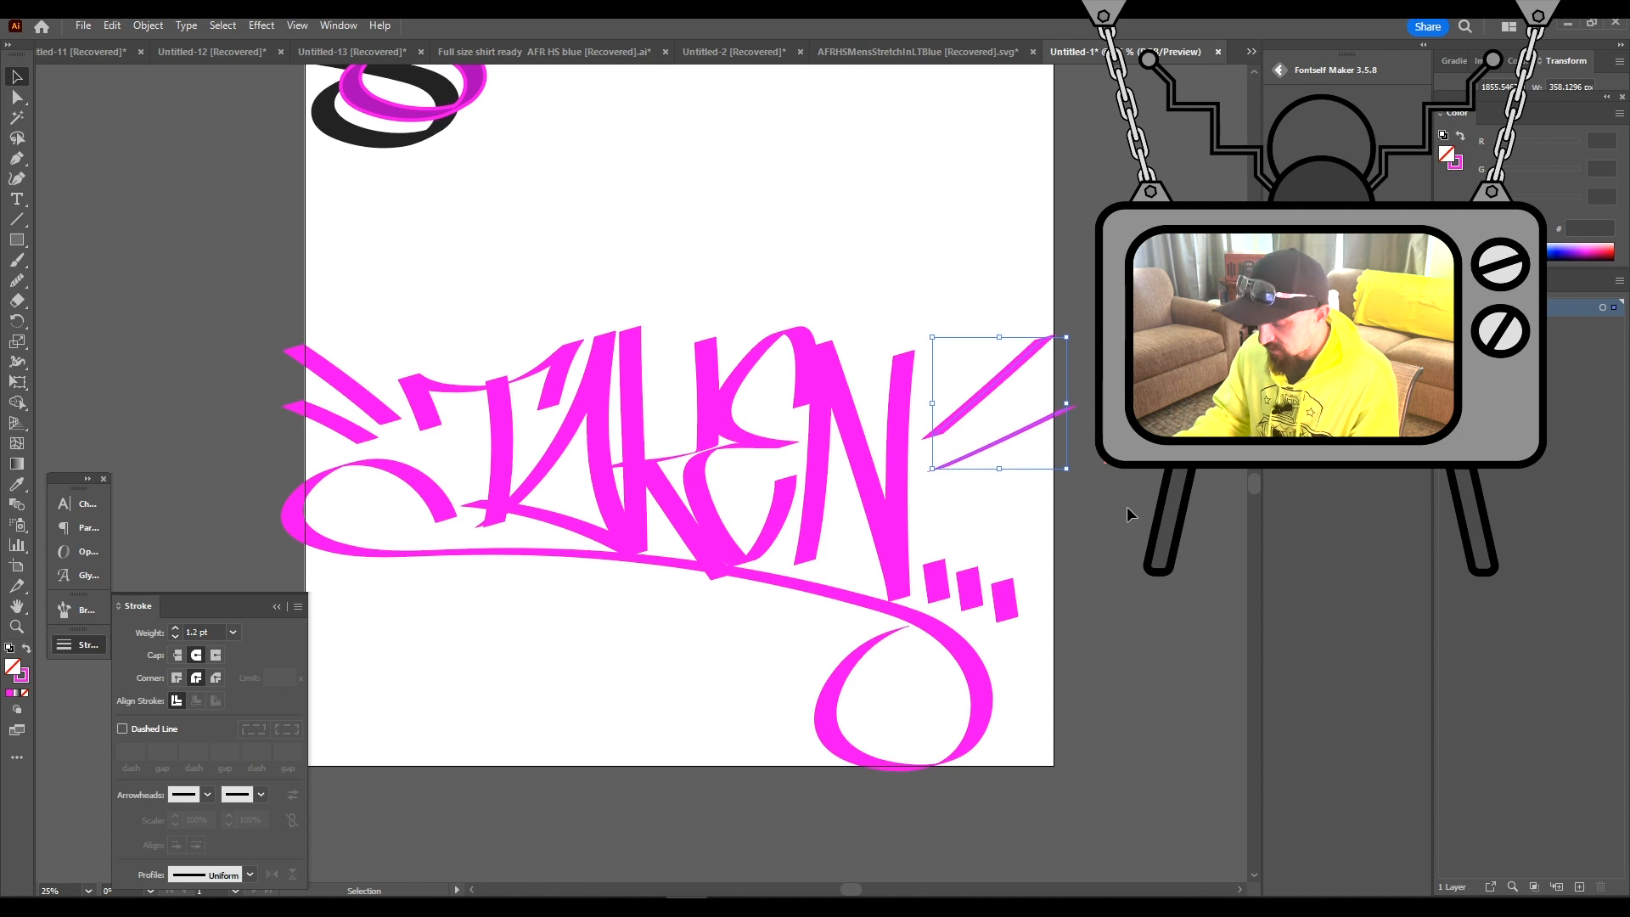
left_click(661, 263)
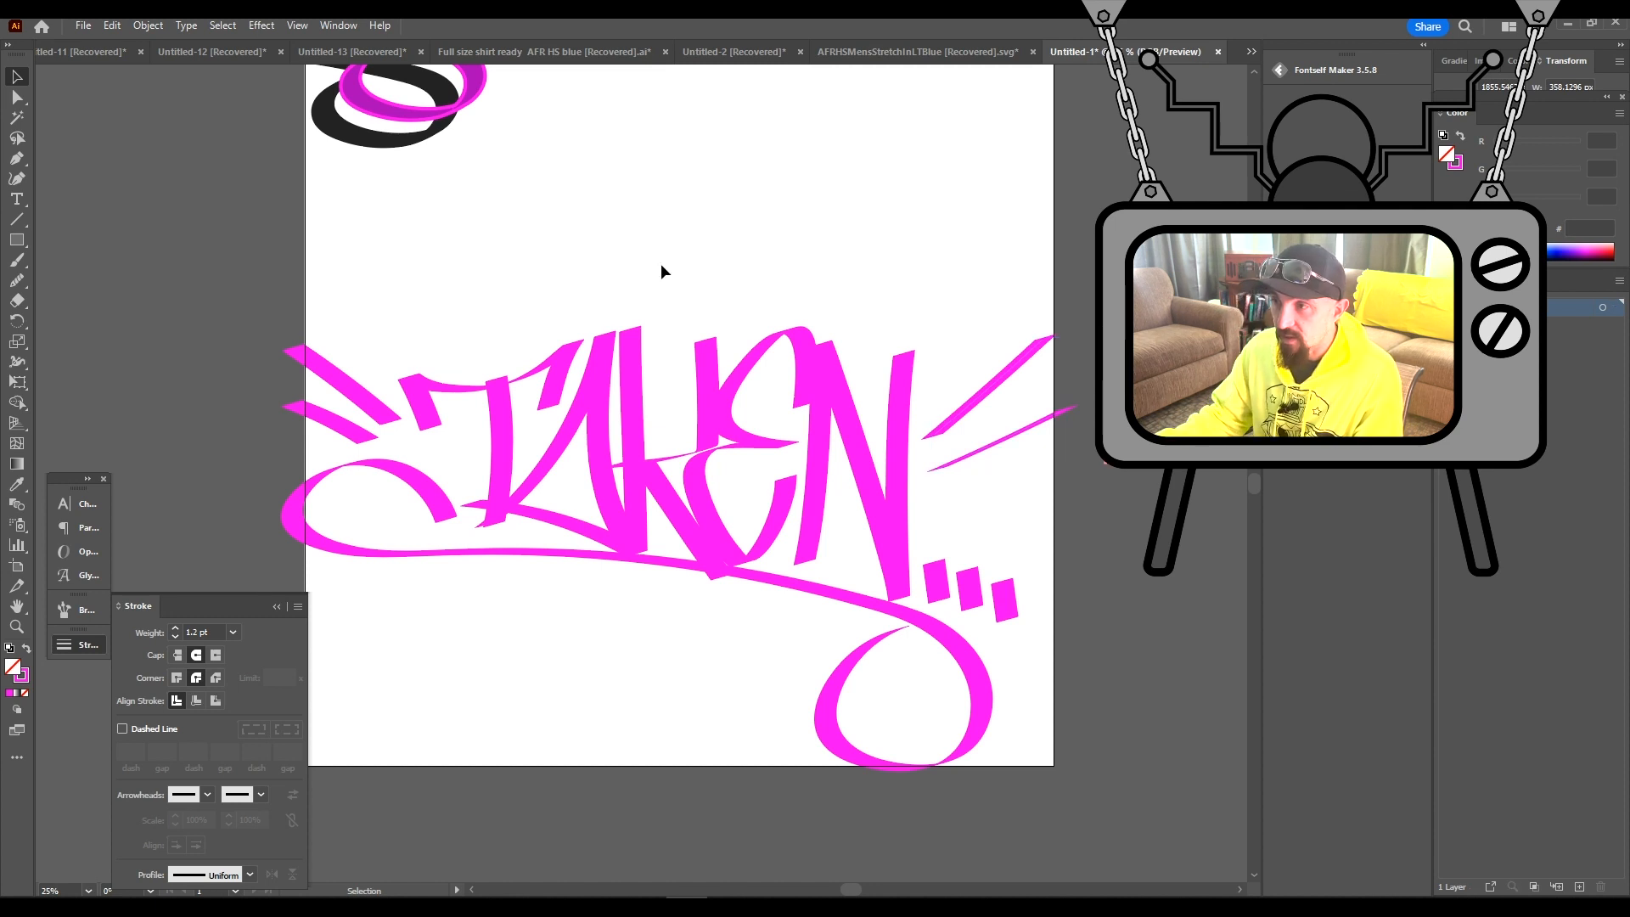
scroll(742, 414, "up", 1)
left_click_drag(786, 524, 828, 420)
scroll(883, 396, "down", 1)
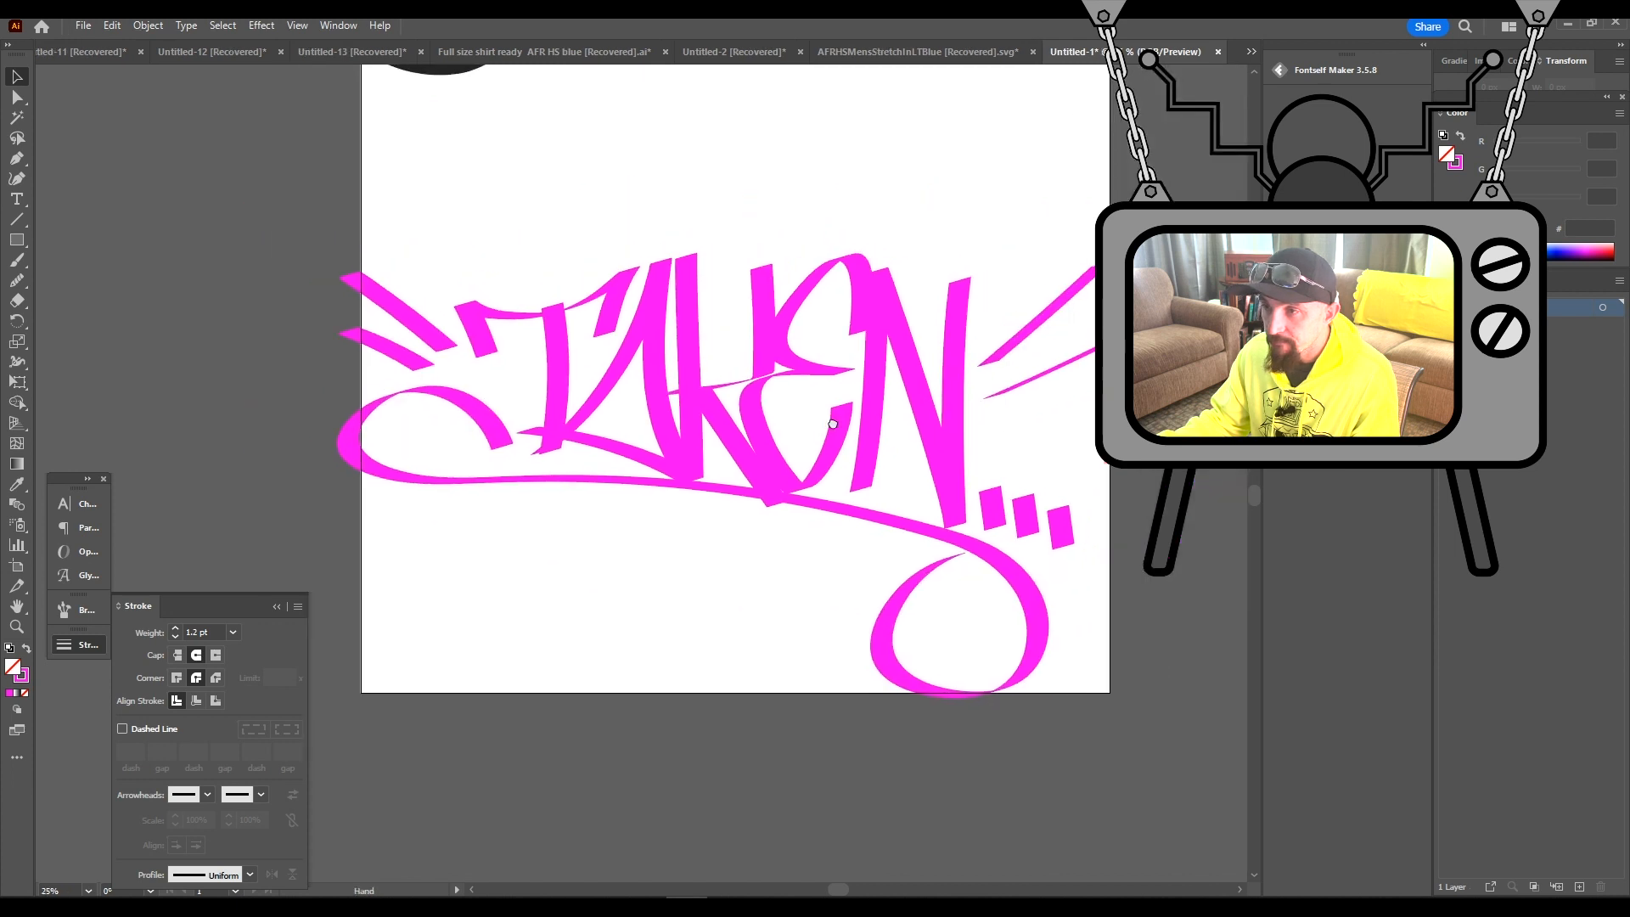
left_click(17, 97)
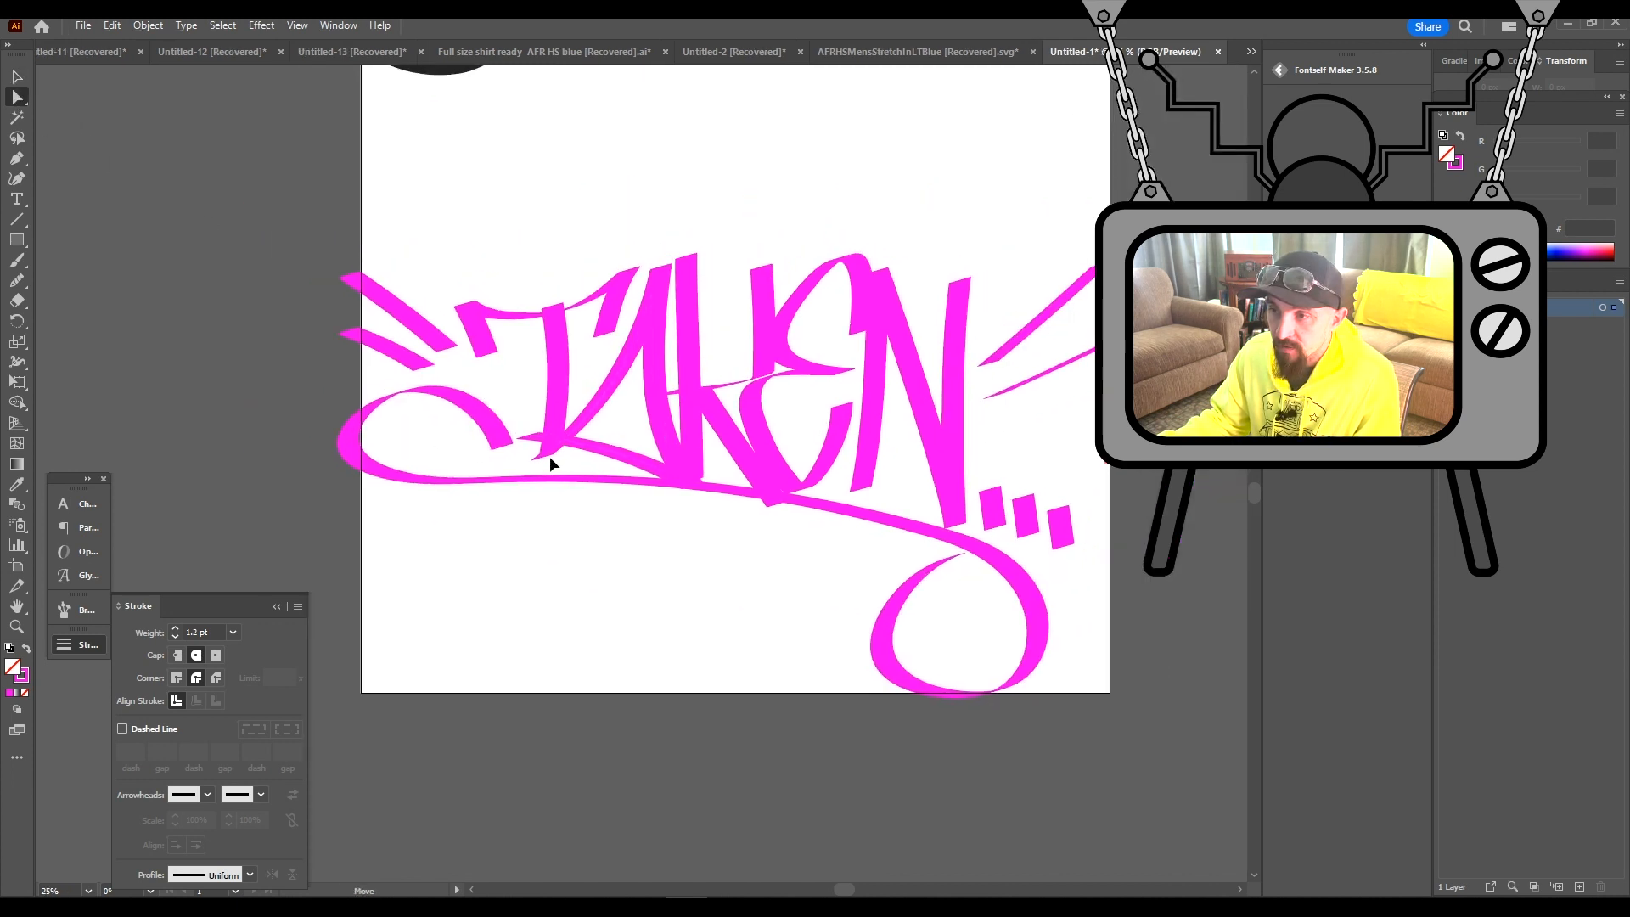
left_click(625, 440)
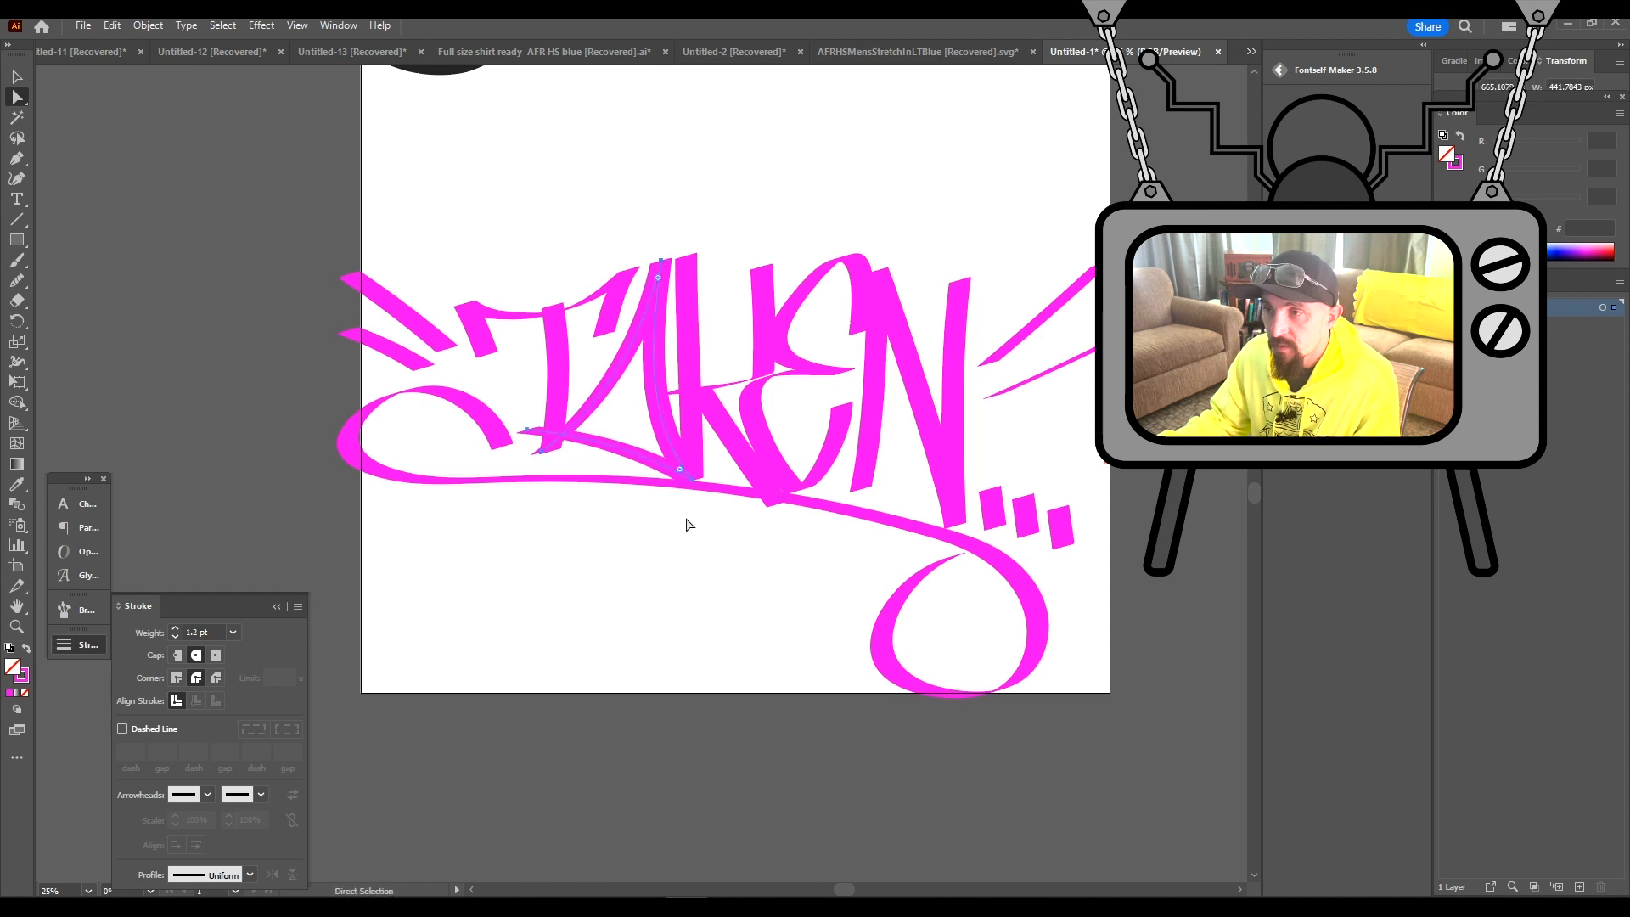
left_click(689, 525)
Select the whole TAKEN design with its flourishes and place a duplicate beside the artboard
left_click(17, 76)
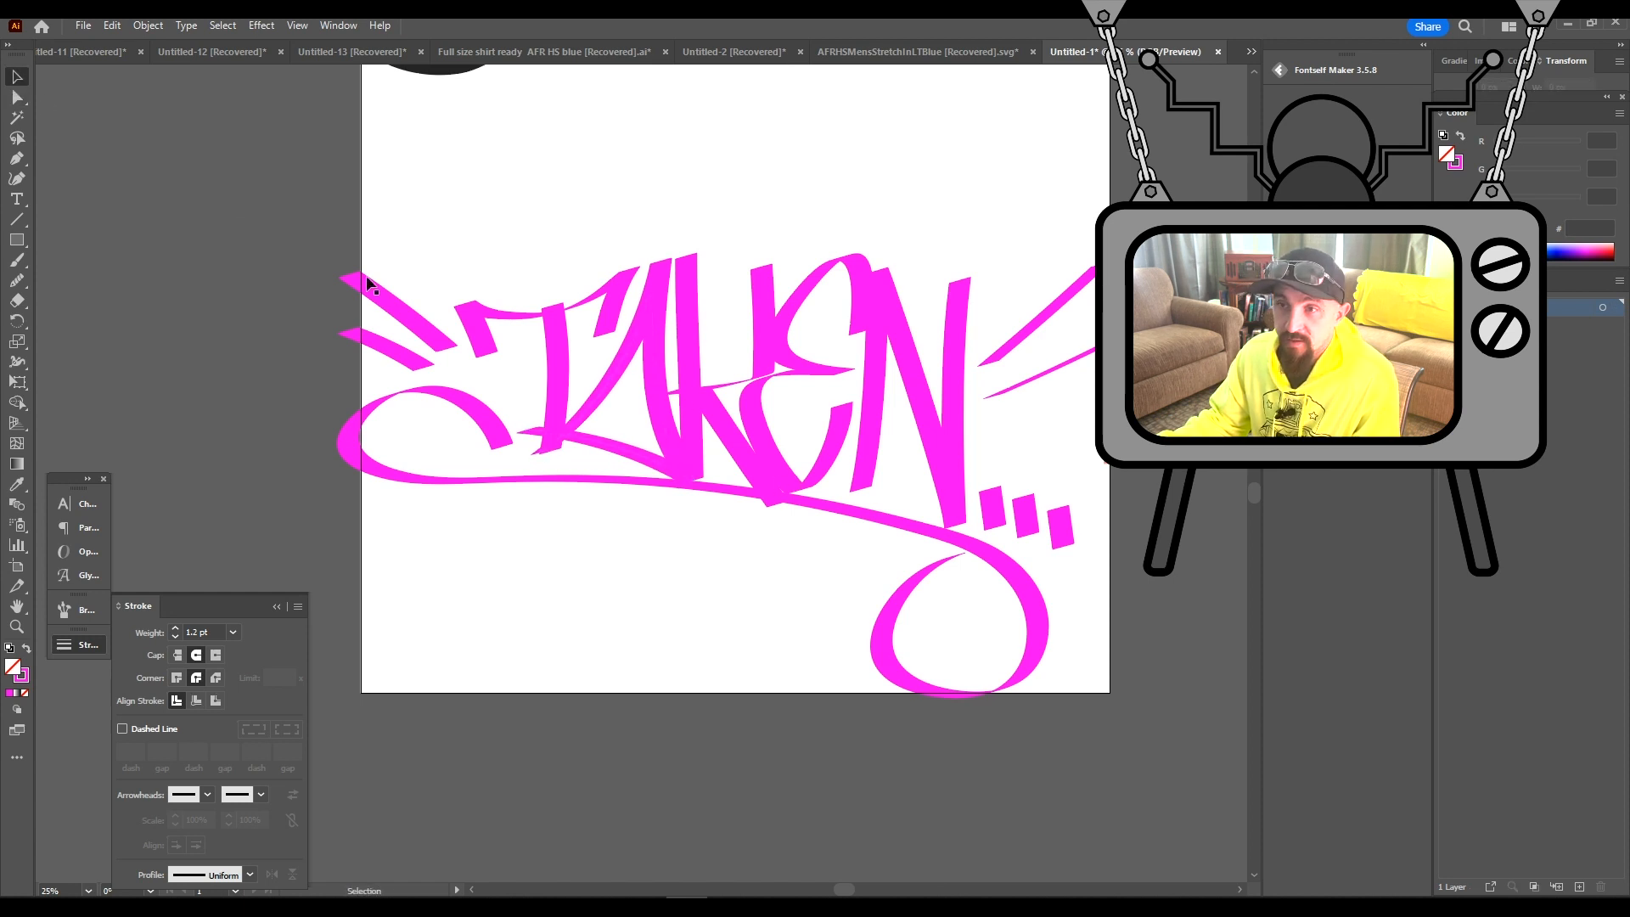
left_click_drag(301, 151, 1180, 734)
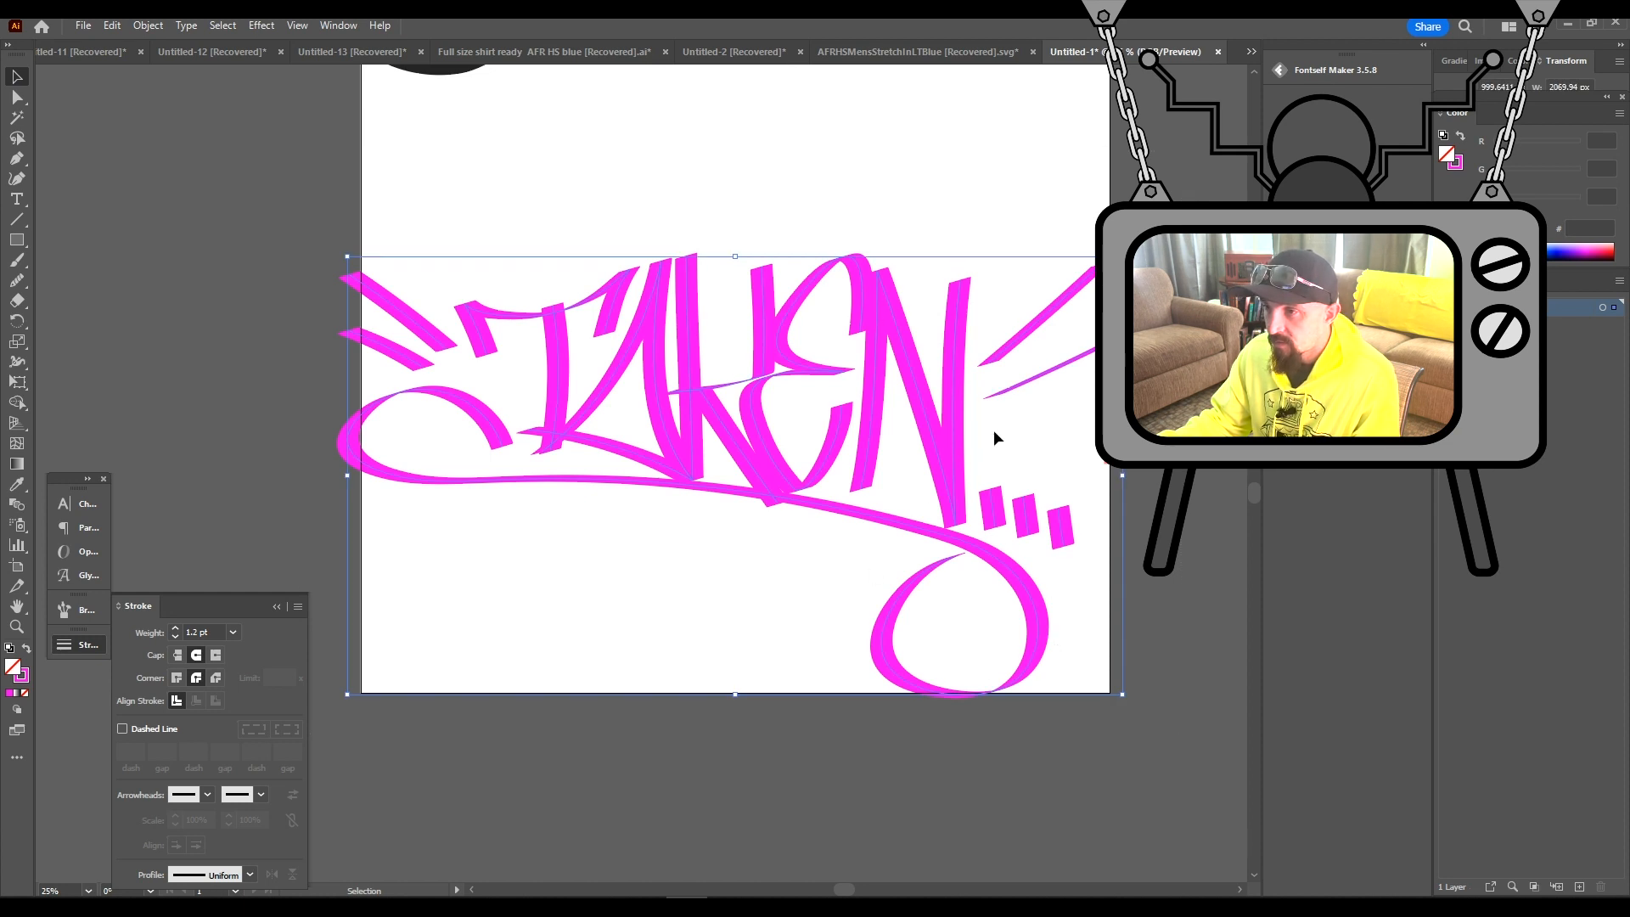
scroll(723, 315, "down", 2)
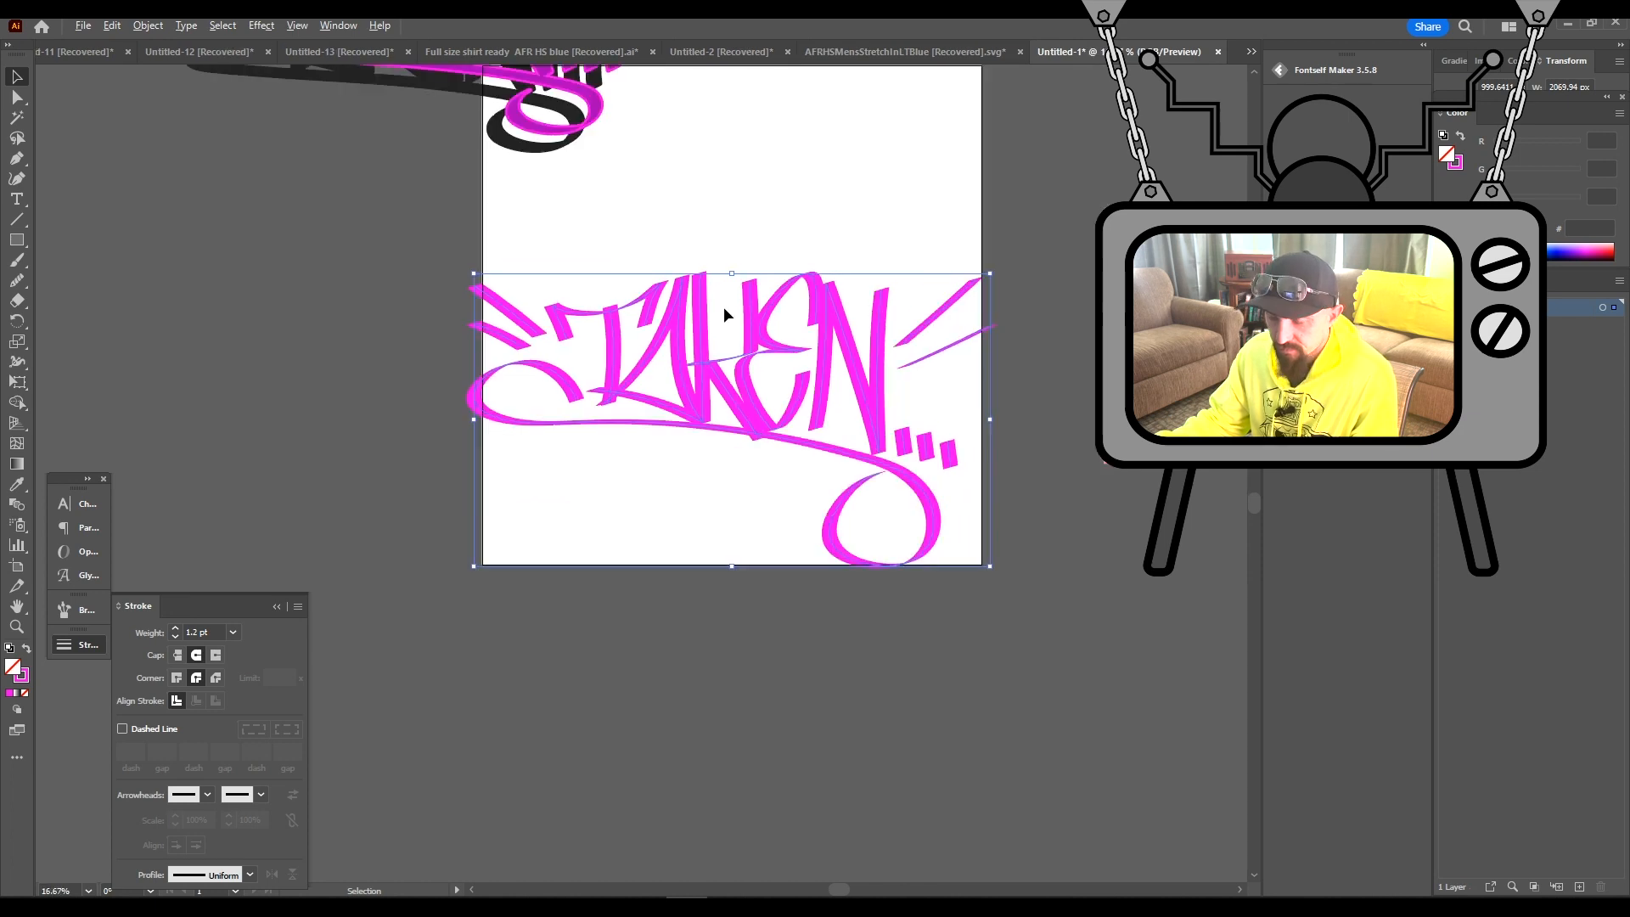
left_click_drag(701, 331, 246, 327)
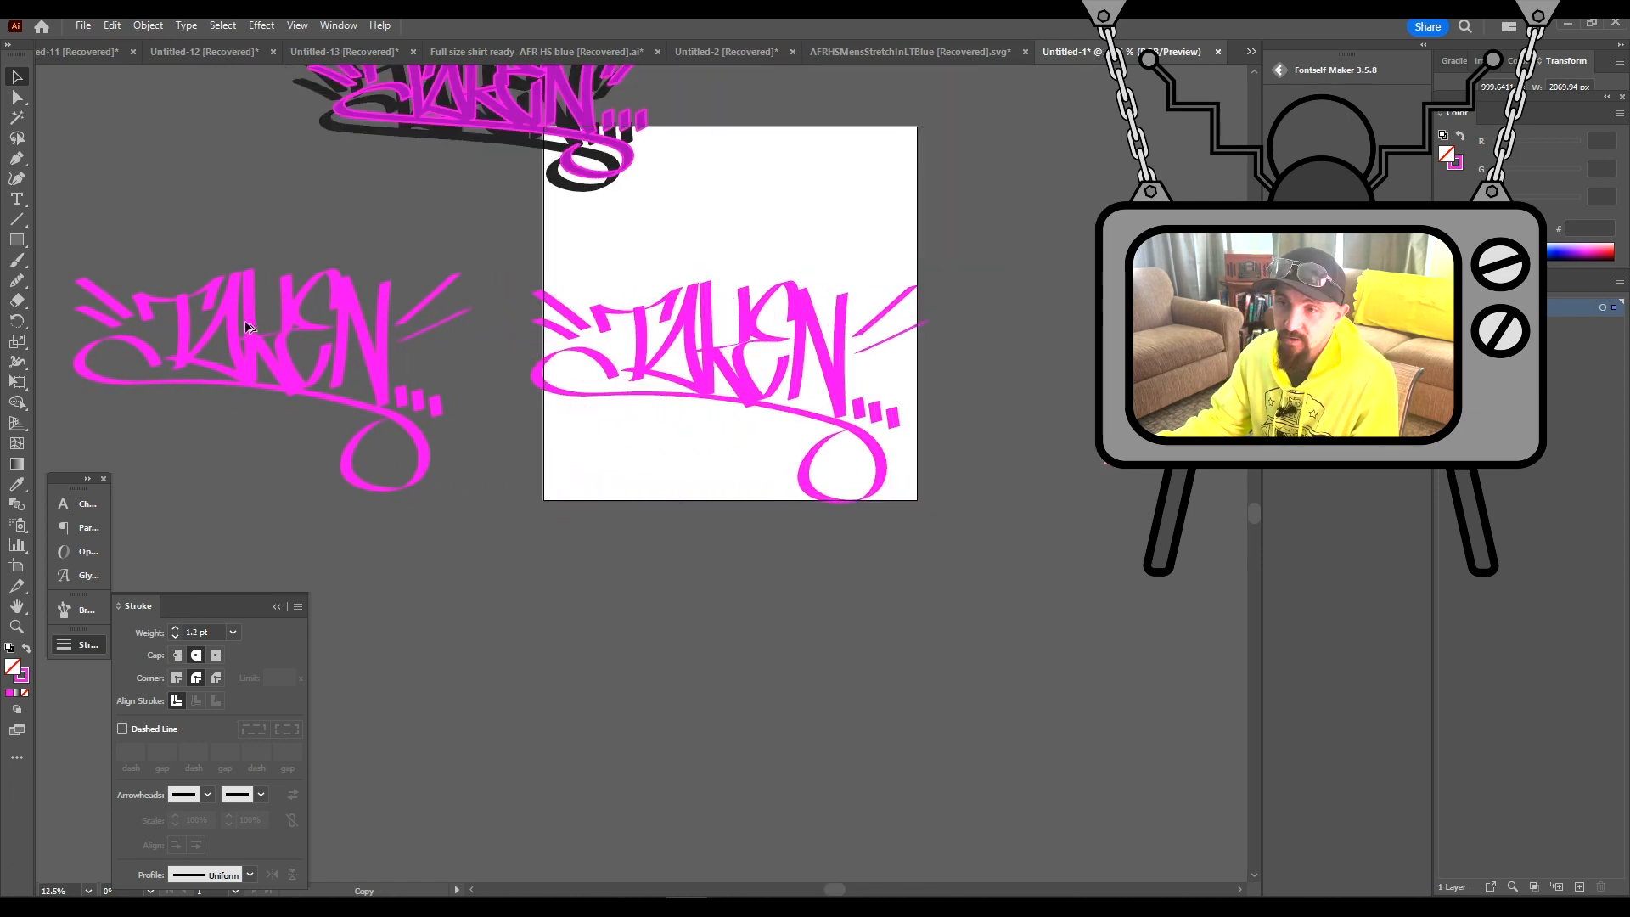
left_click_drag(247, 327, 240, 331)
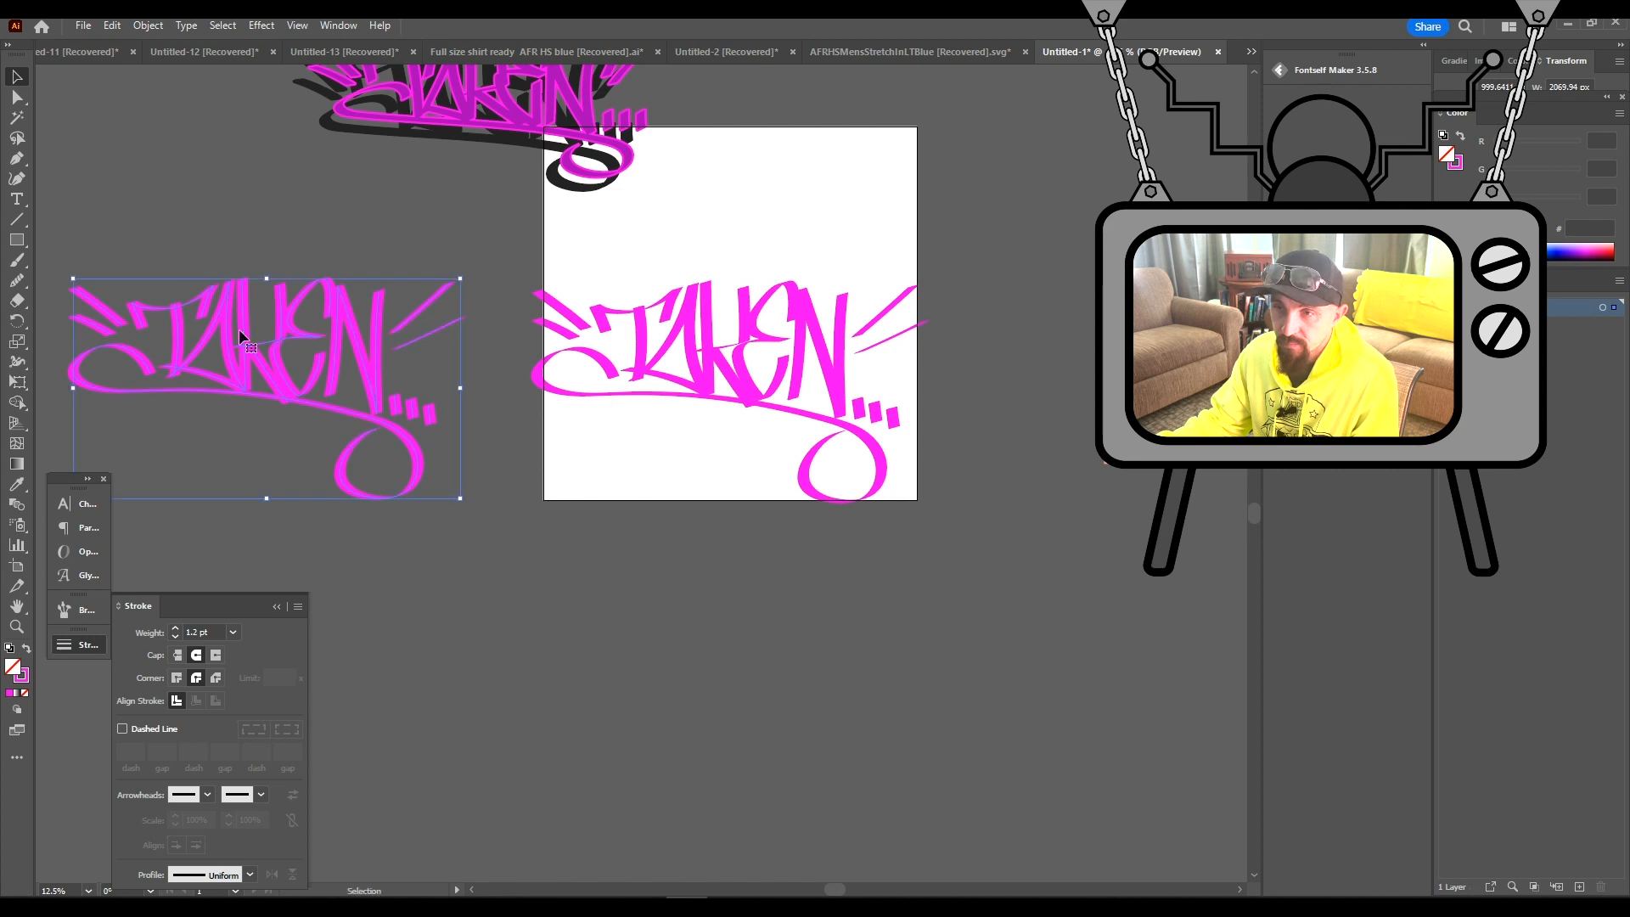
Select all strokes of the original TAKEN design on the artboard and expand their appearance into filled outlines
scroll(722, 335, "up", 3)
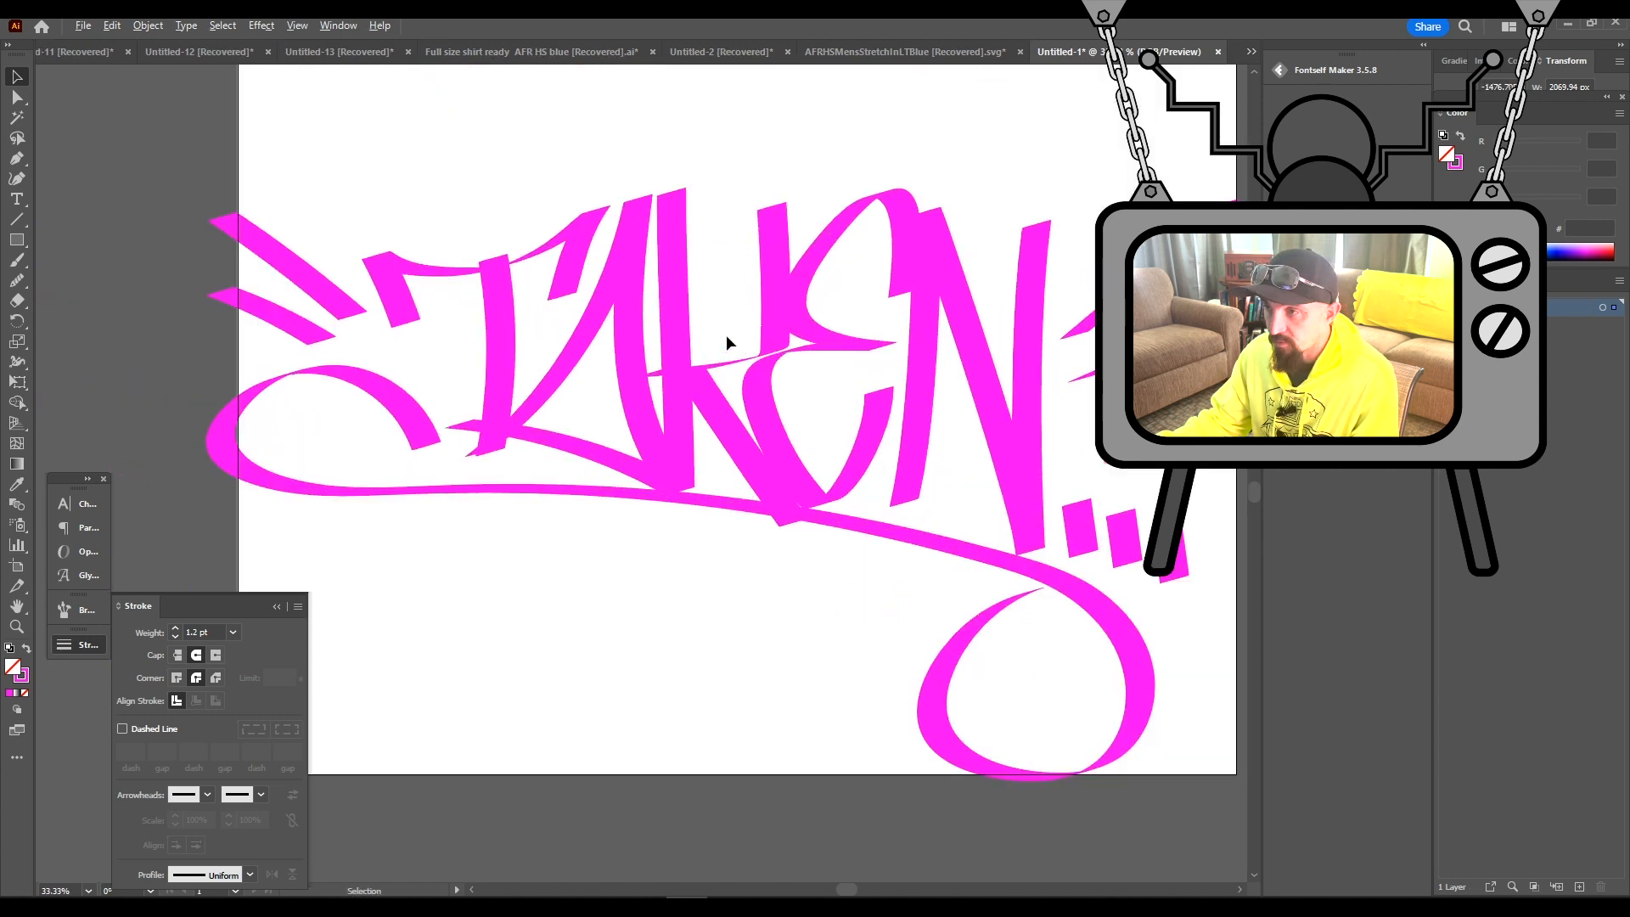
left_click_drag(114, 155, 1223, 825)
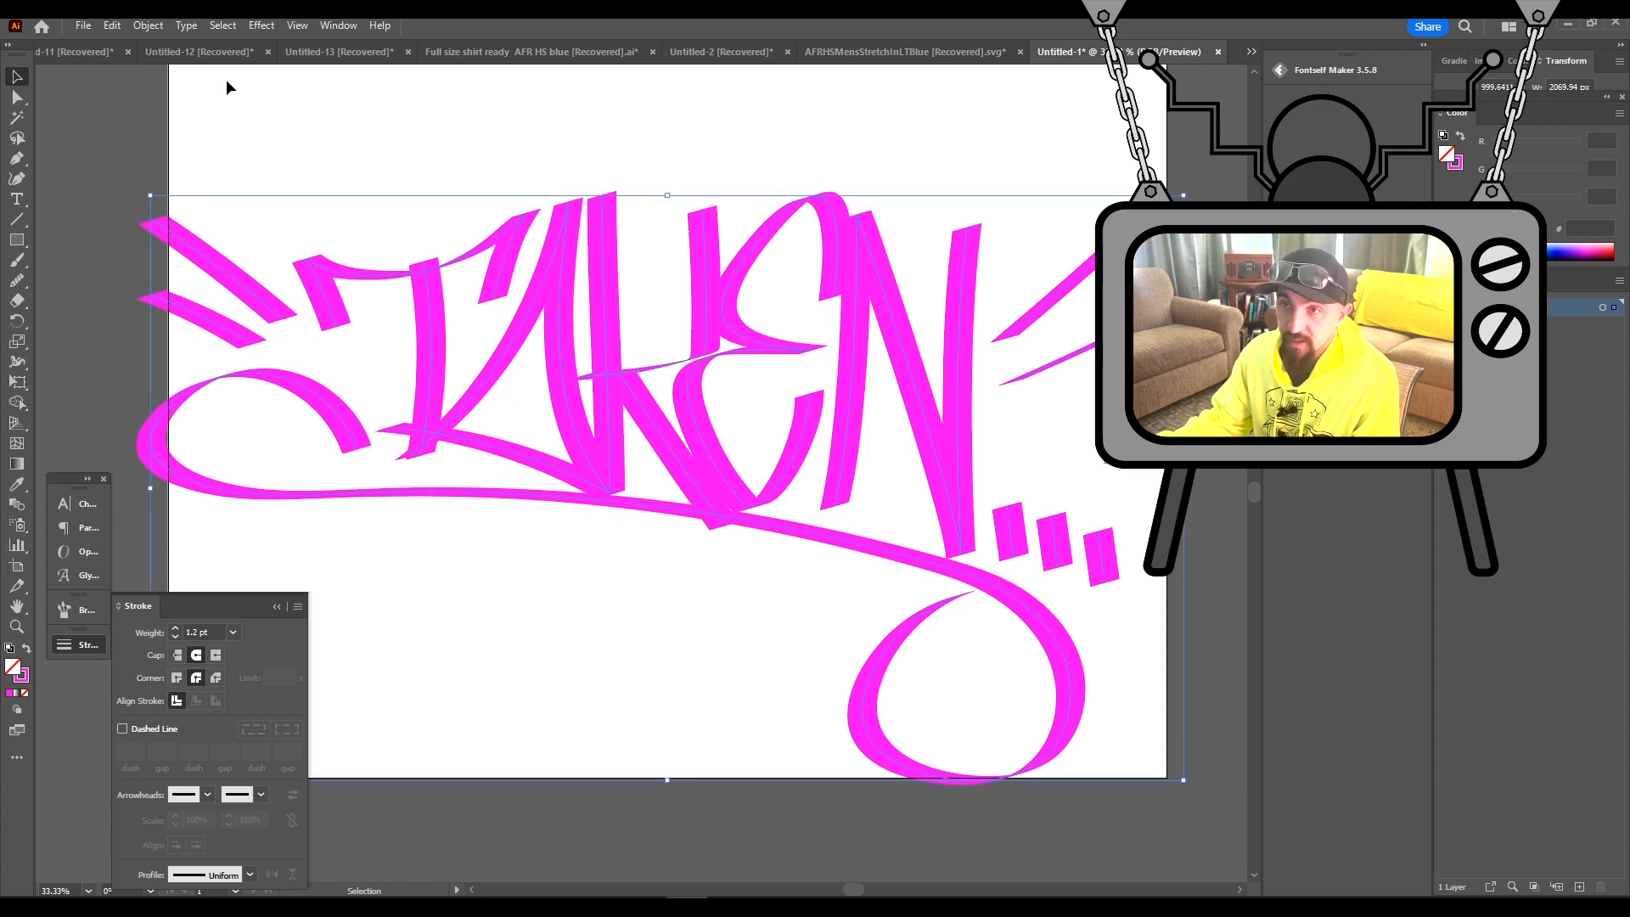
left_click(151, 26)
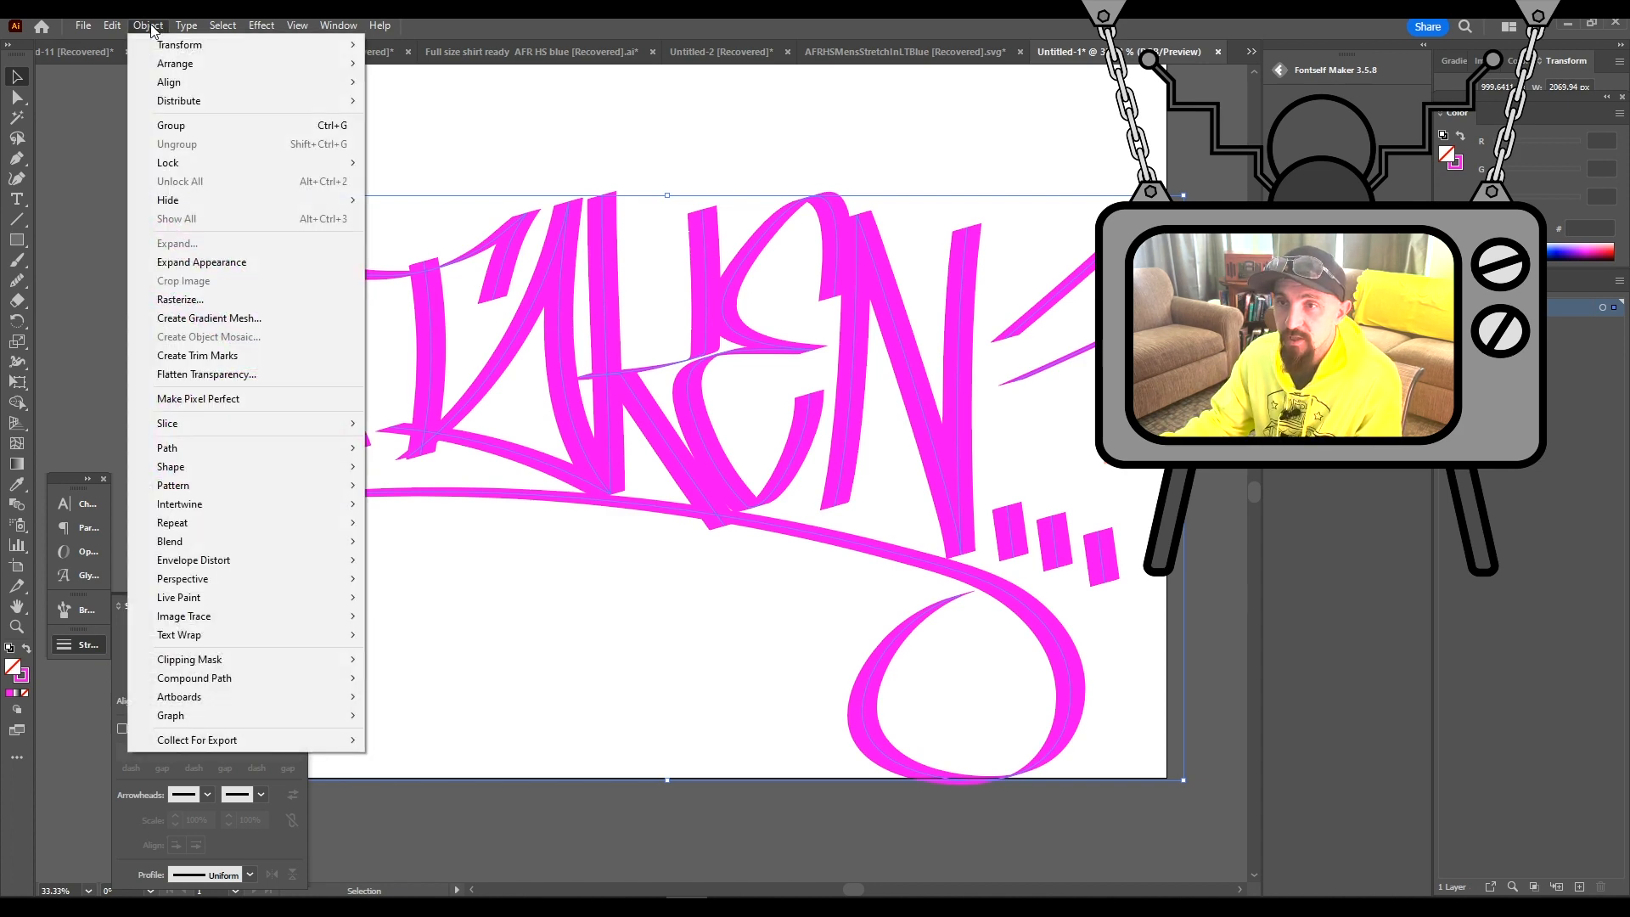
left_click(204, 262)
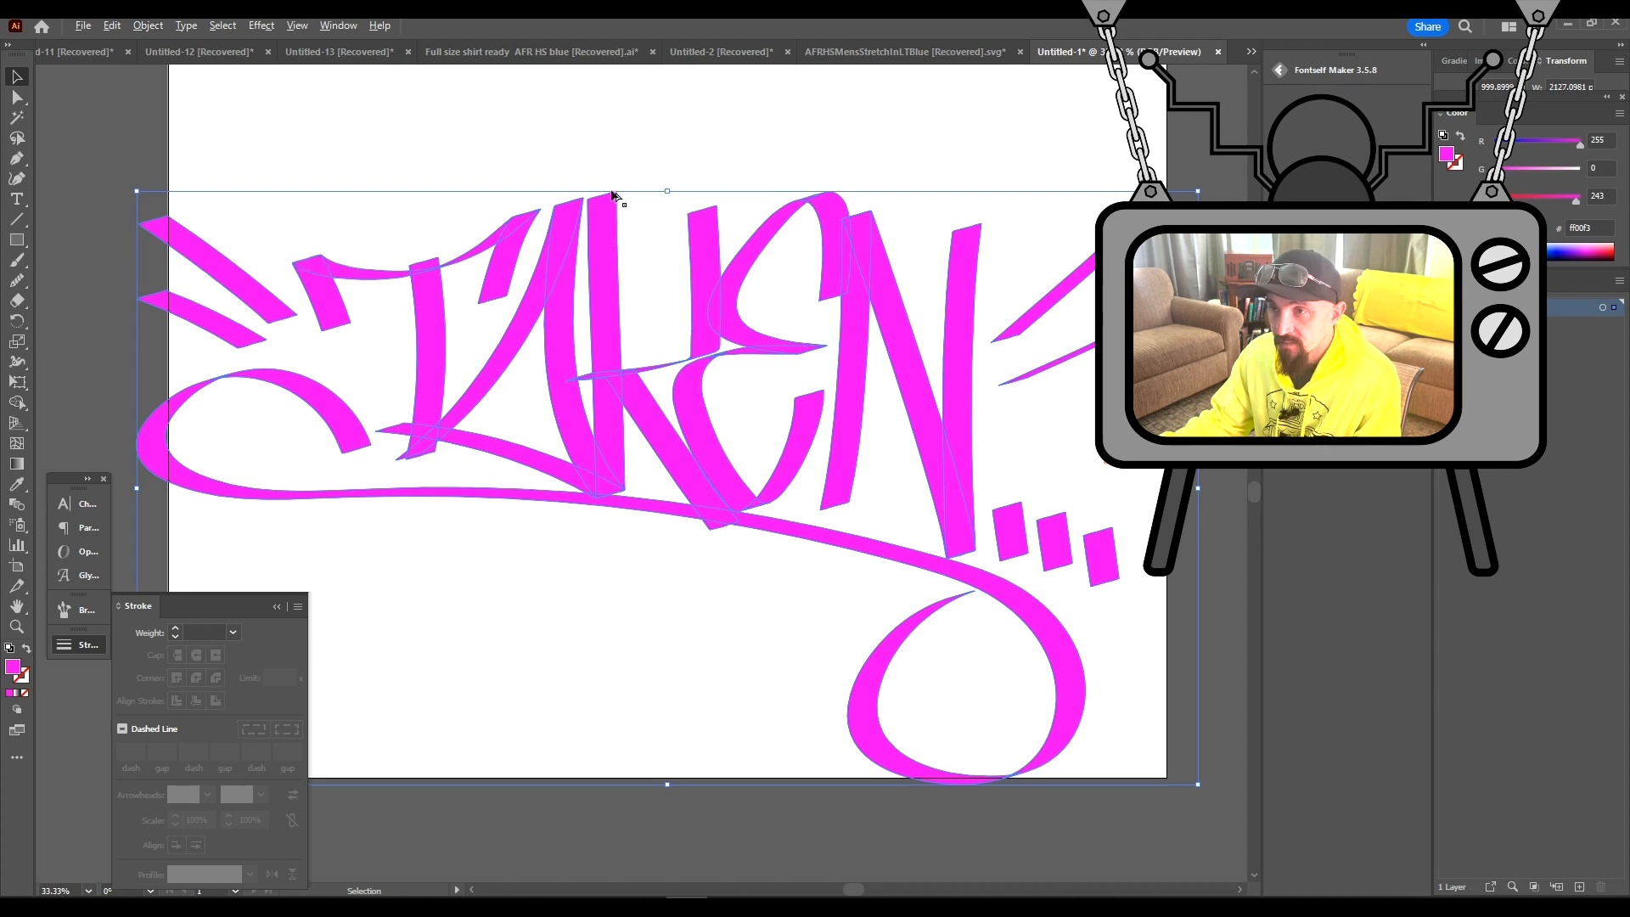
Bring up the Pathfinder options and place them beside the expanded lettering
scroll(613, 195, "up", 5)
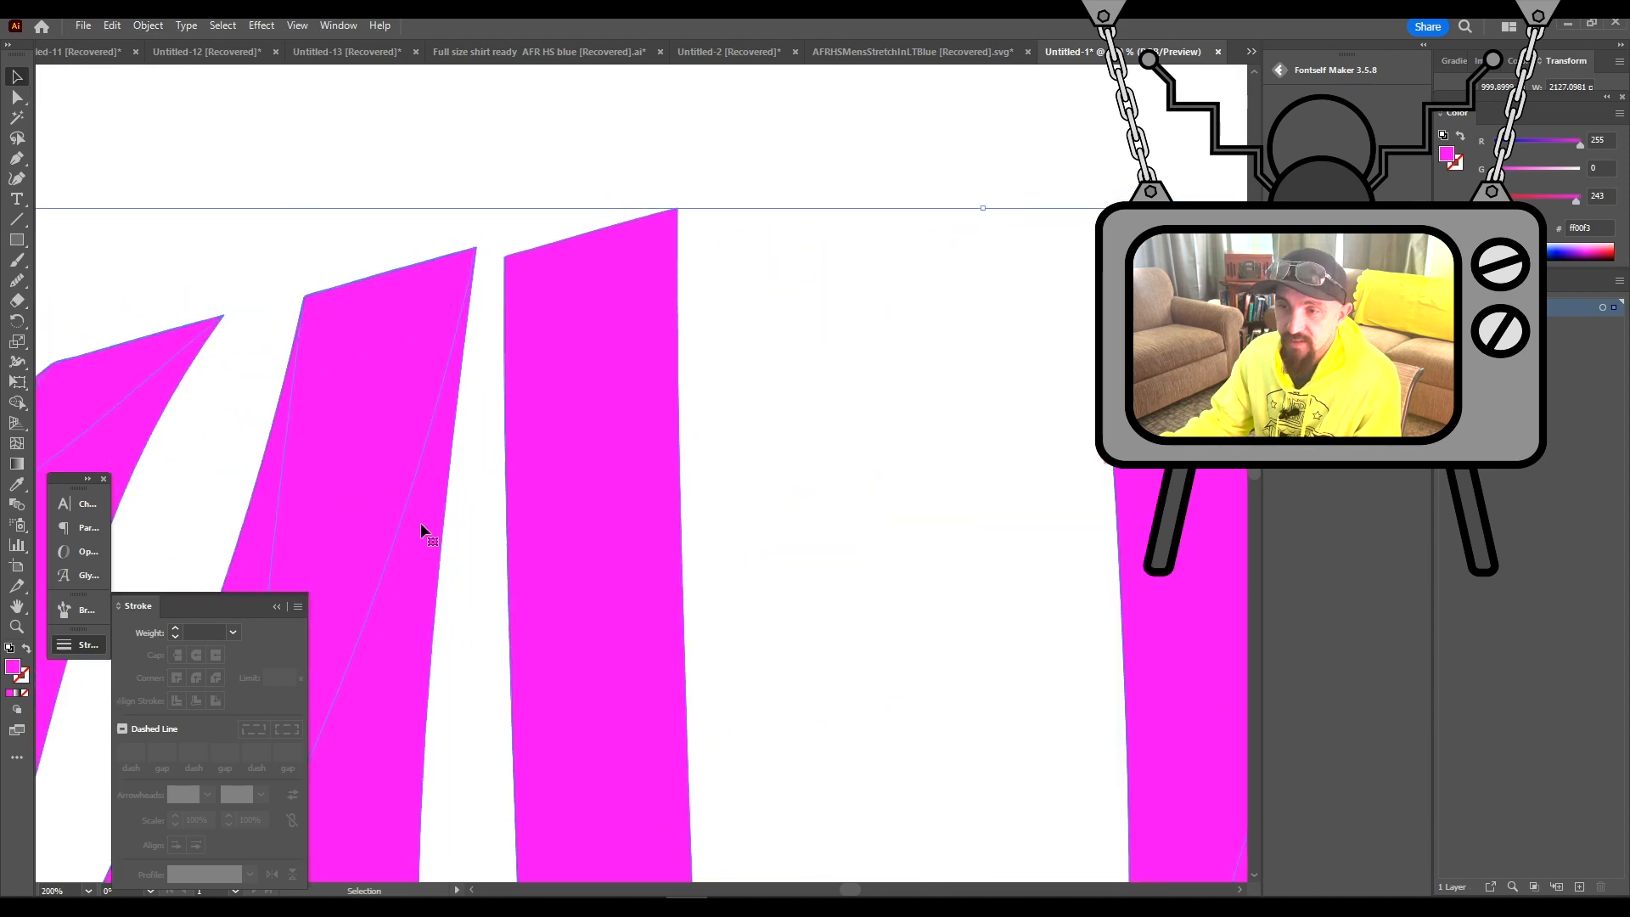
scroll(581, 515, "down", 4)
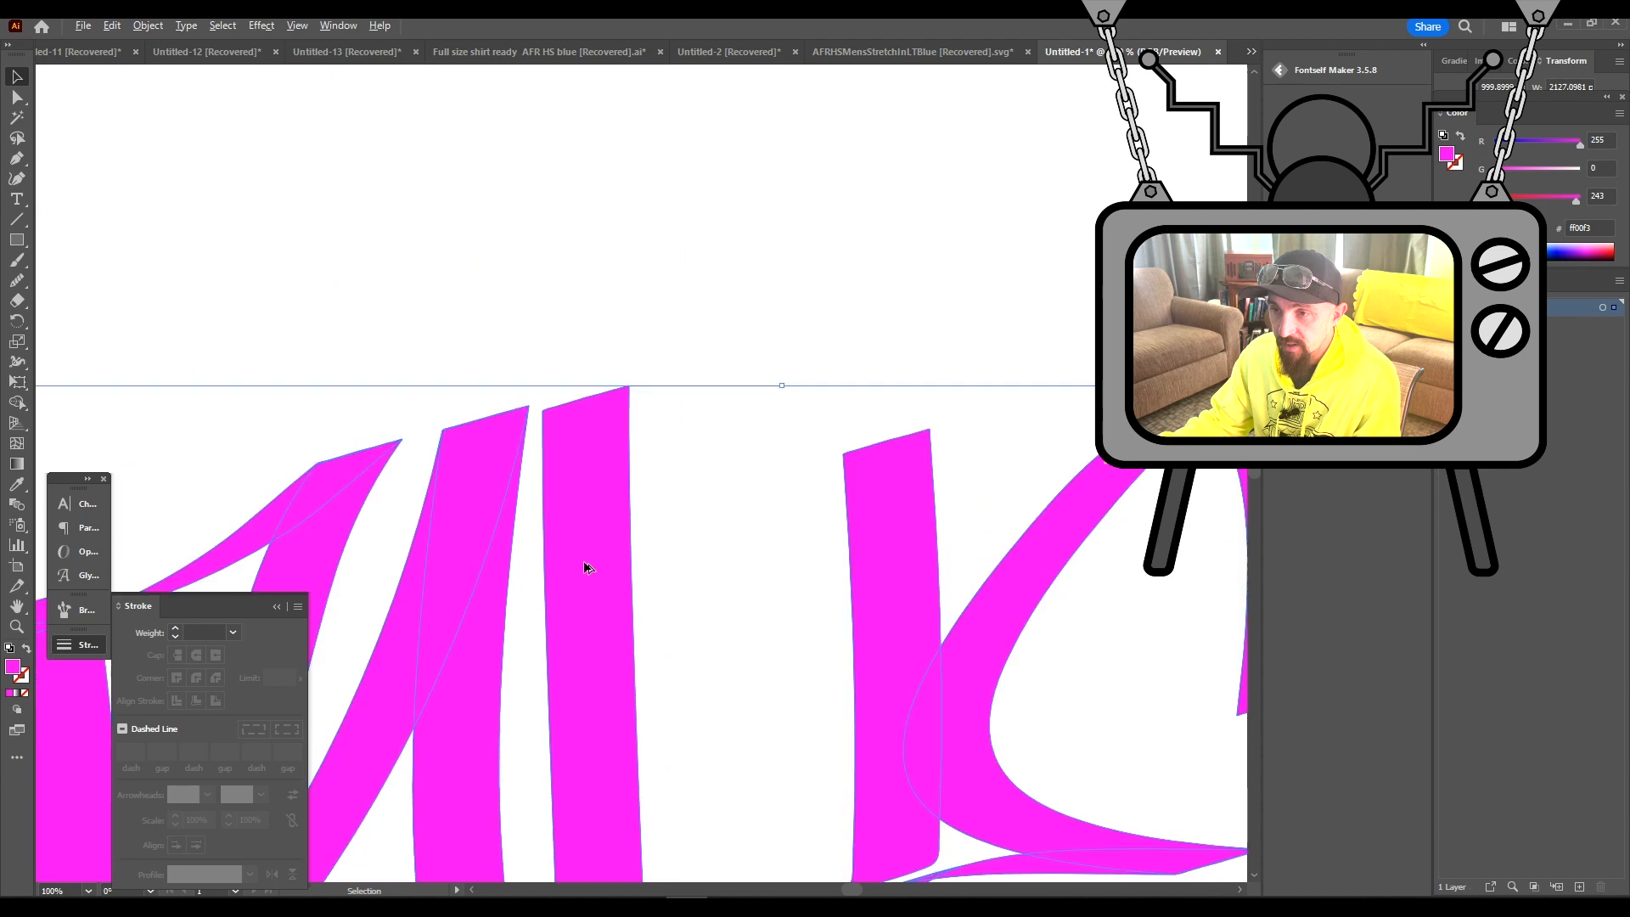
left_click_drag(583, 561, 677, 453)
scroll(677, 452, "down", 1)
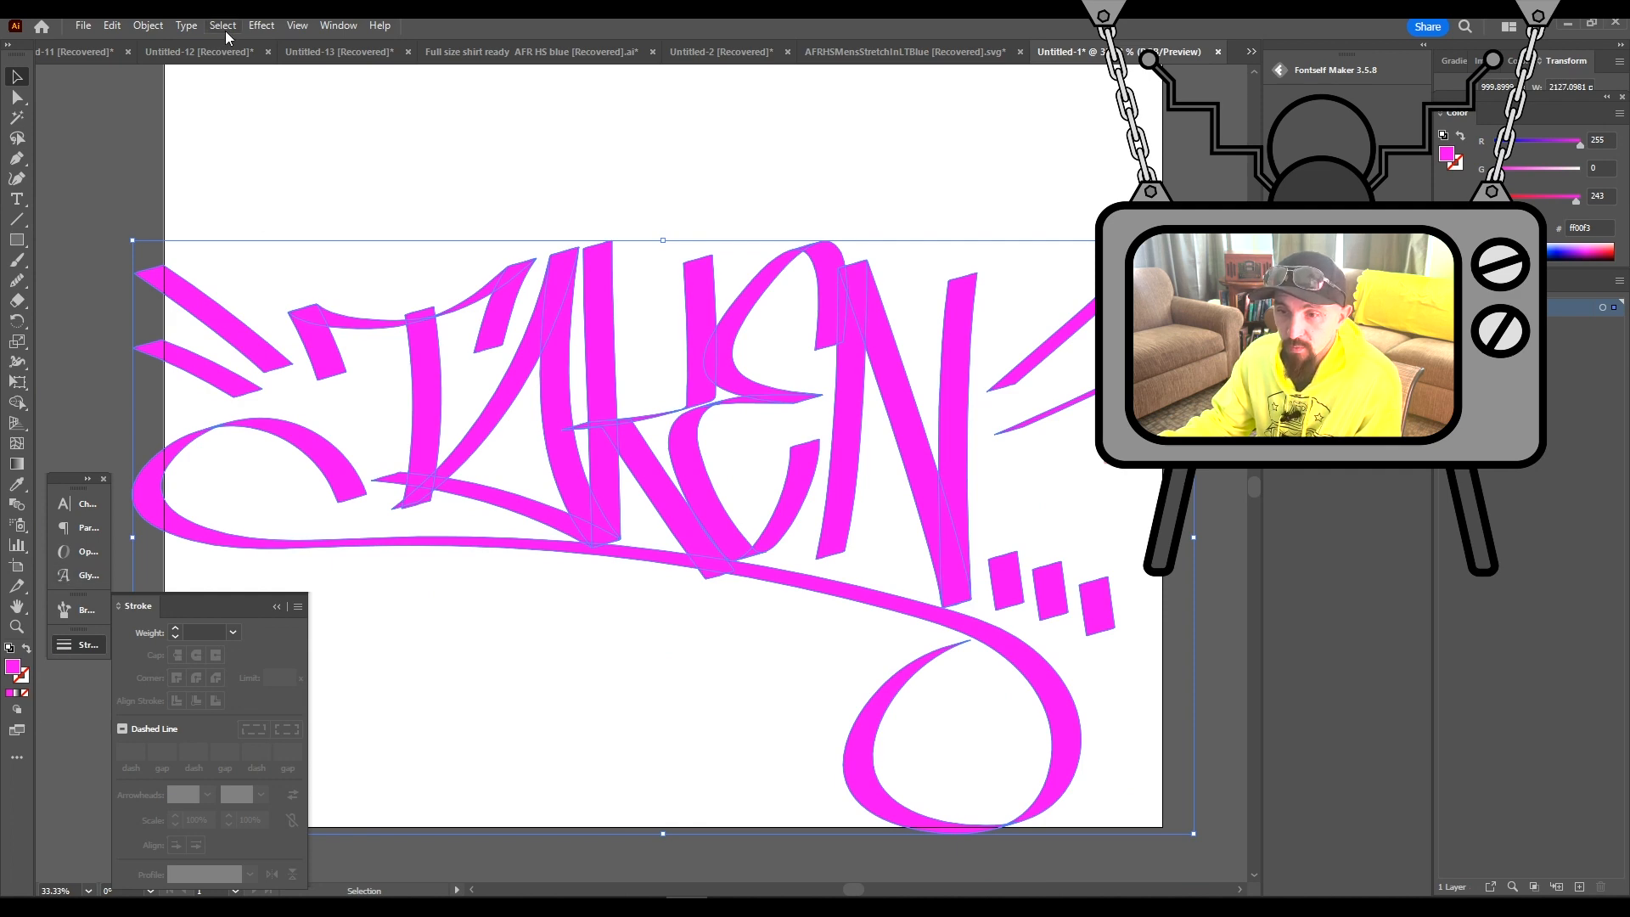
left_click(339, 25)
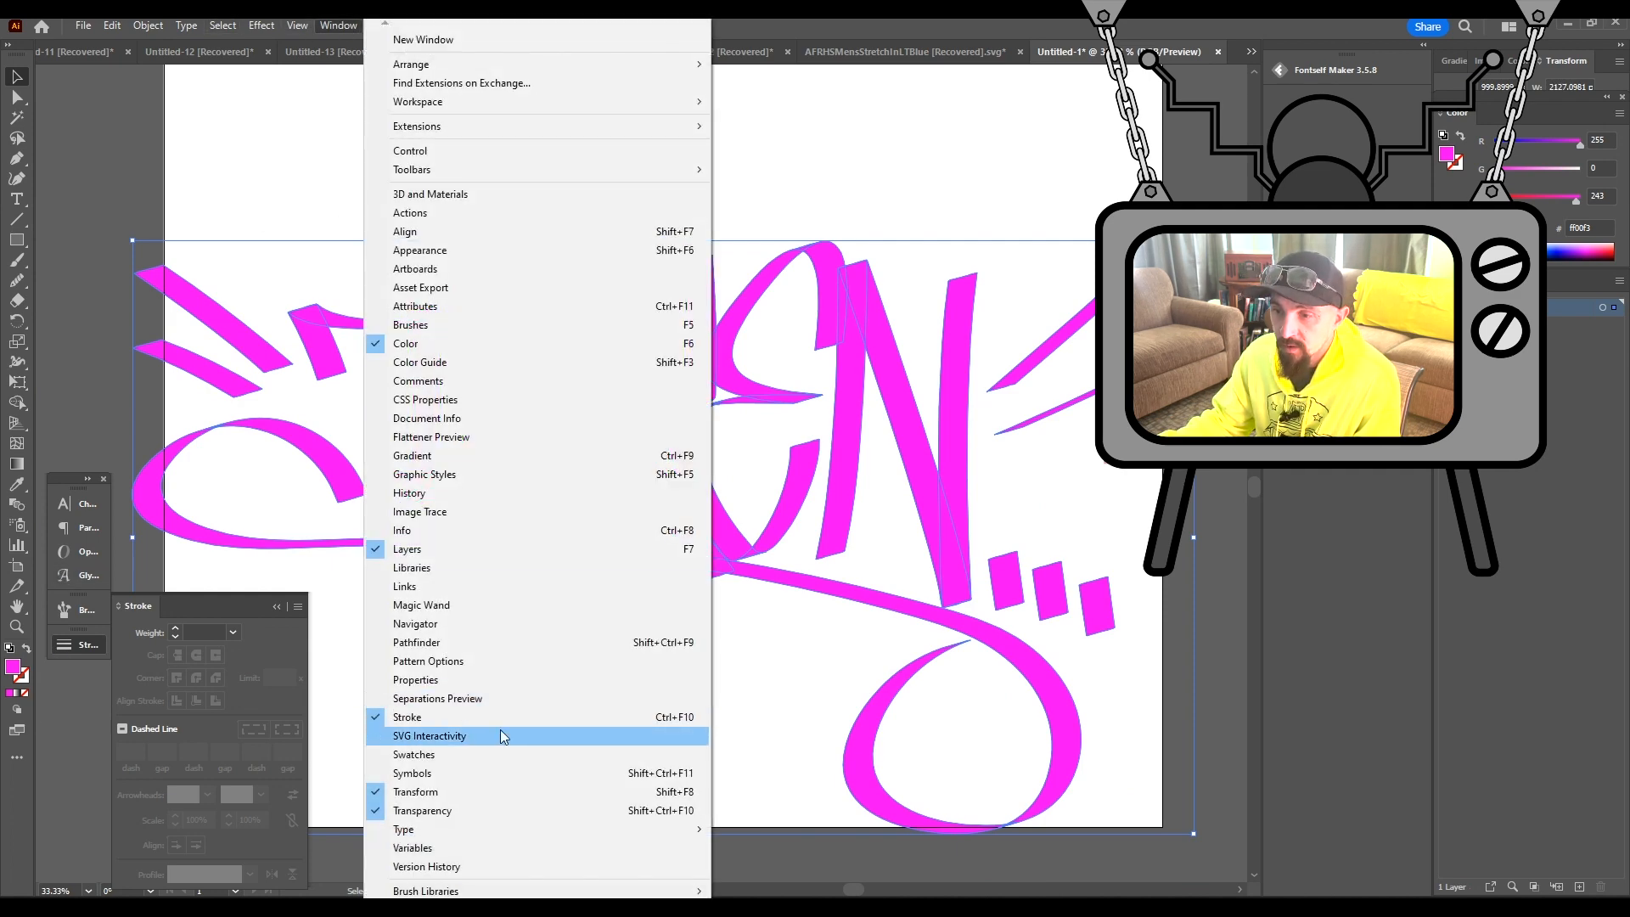
left_click(495, 644)
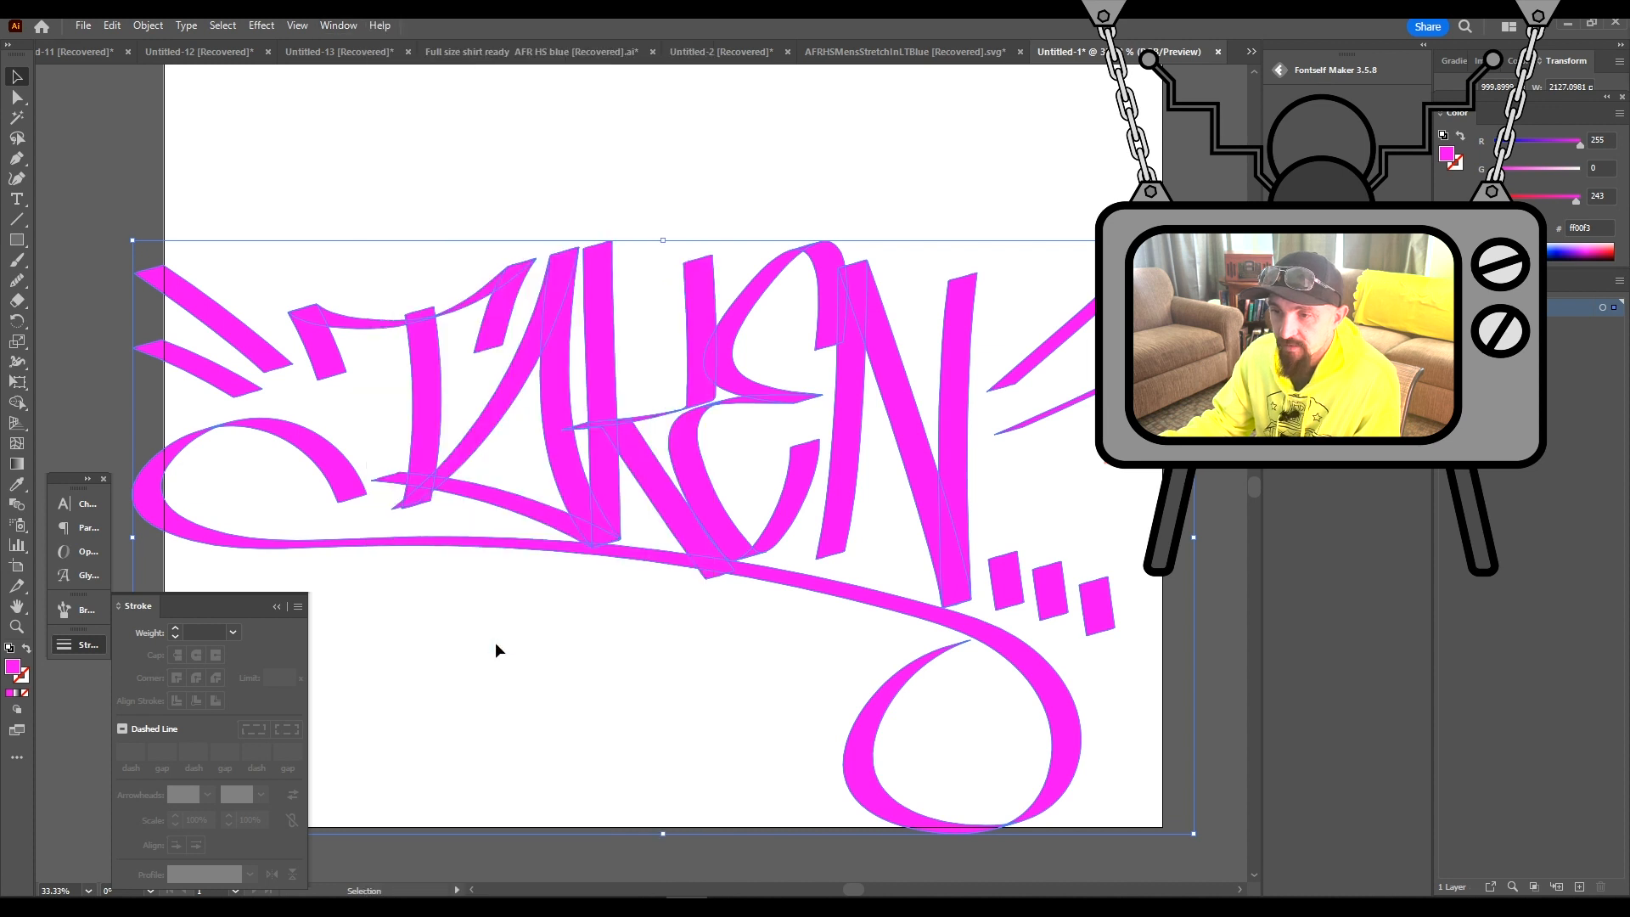
left_click_drag(1351, 32, 174, 110)
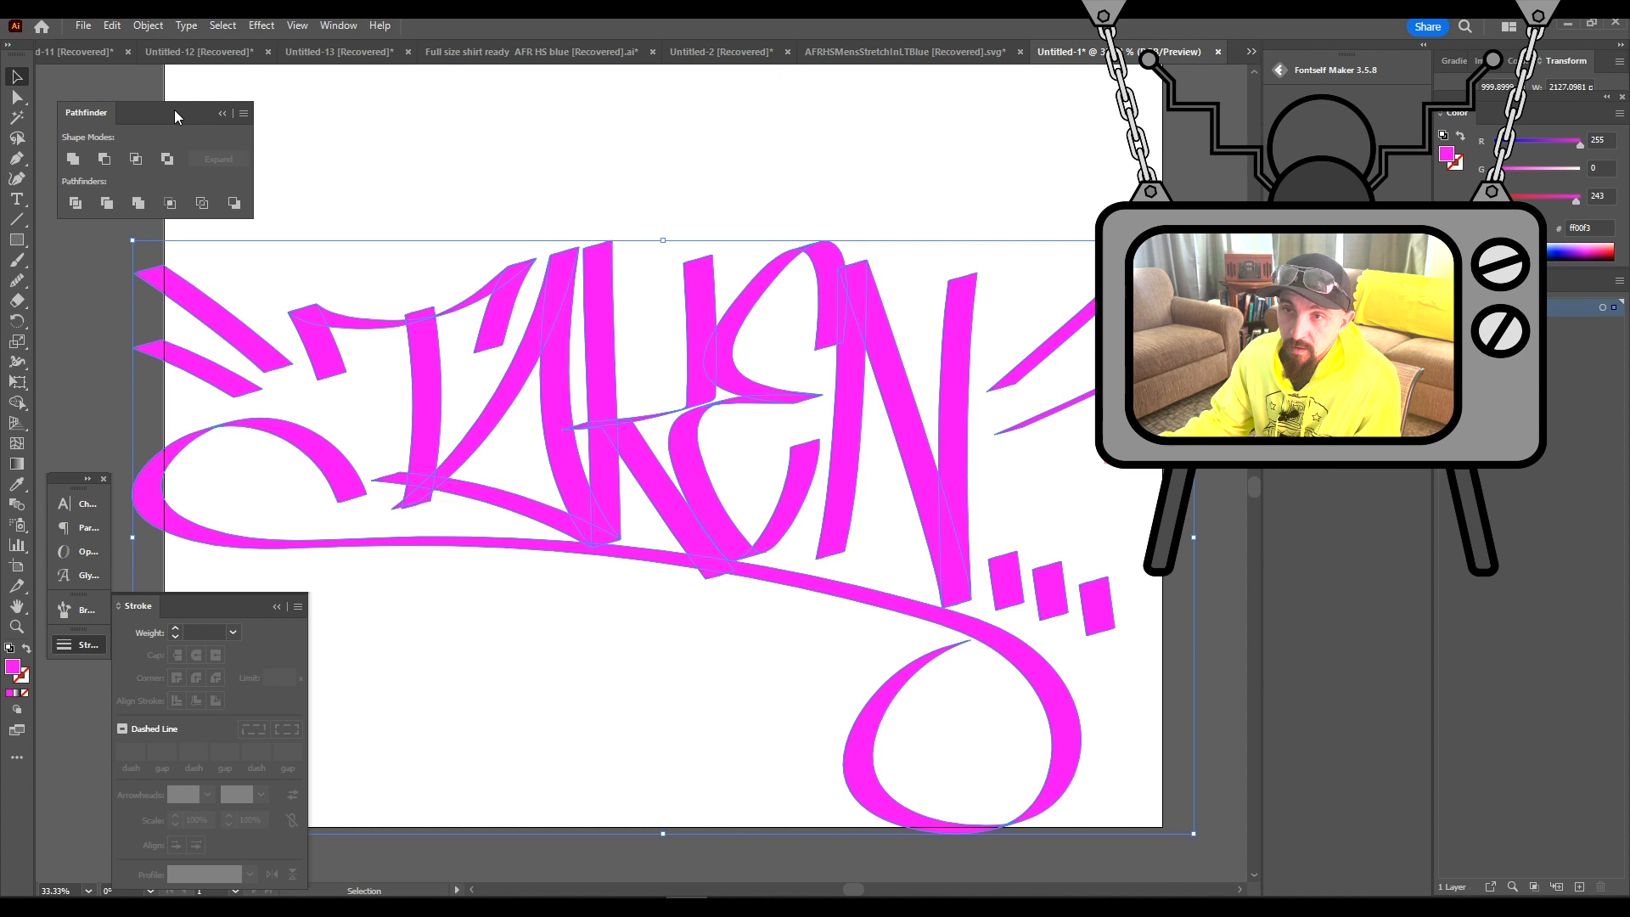
Unite all the expanded TAKEN shapes into one merged outline with the Pathfinder
left_click(64, 160)
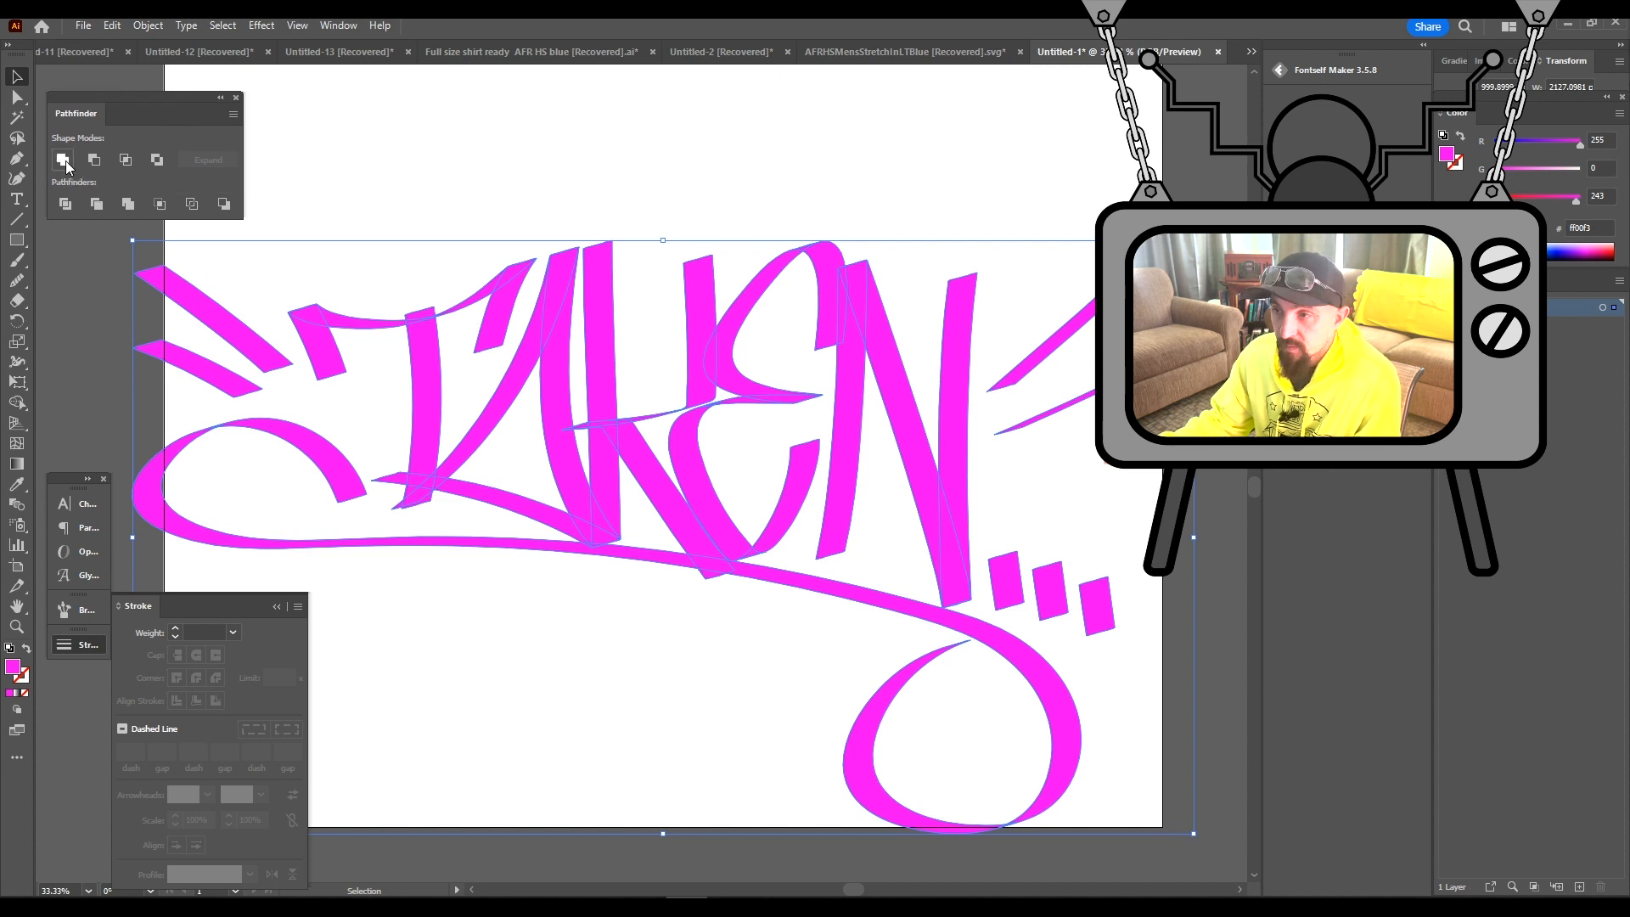
scroll(841, 365, "down", 1)
left_click_drag(773, 411, 792, 474)
left_click(952, 294)
scroll(911, 463, "up", 1)
left_click_drag(668, 447, 699, 426)
scroll(771, 422, "down", 1)
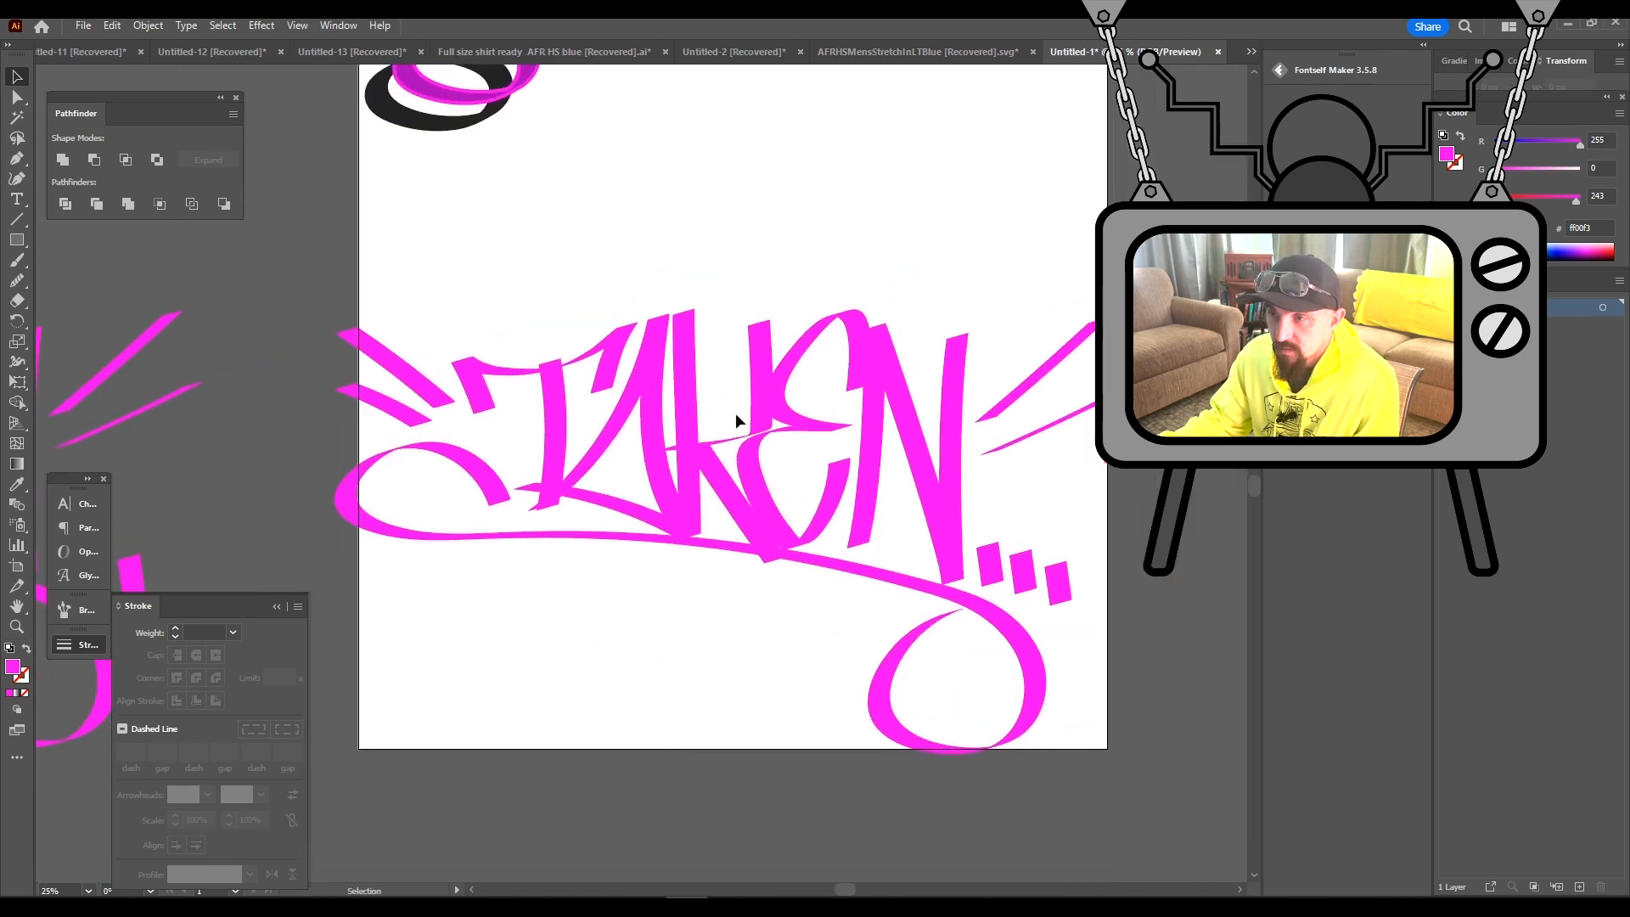
Delete the two diagonal accent strokes beyond the N
left_click(17, 98)
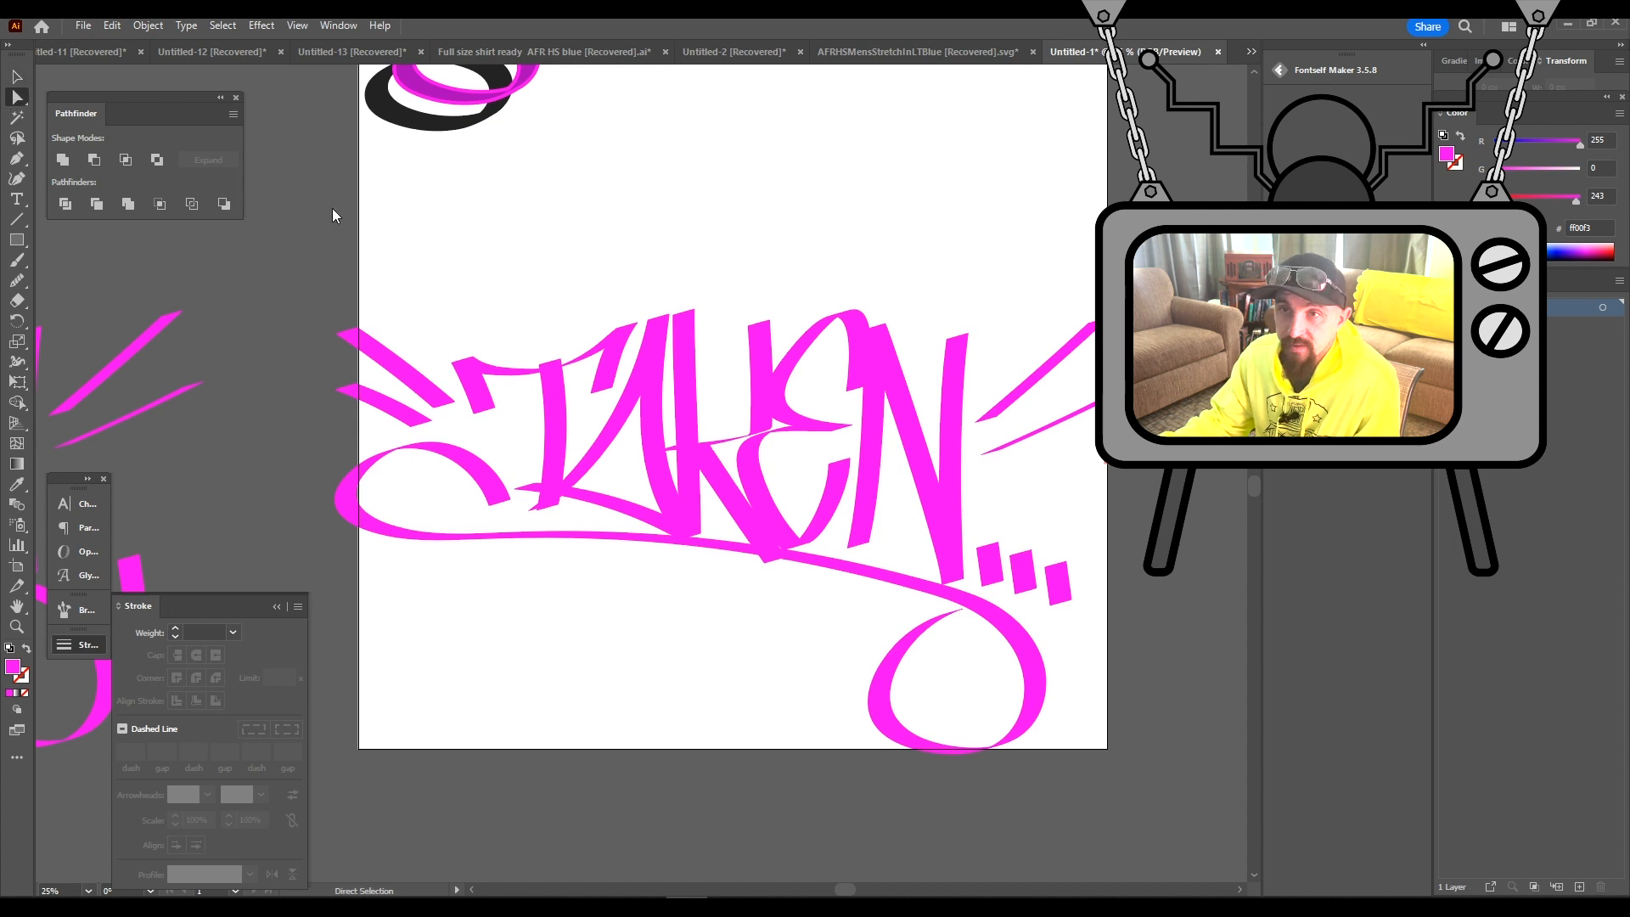
left_click_drag(983, 274, 1133, 501)
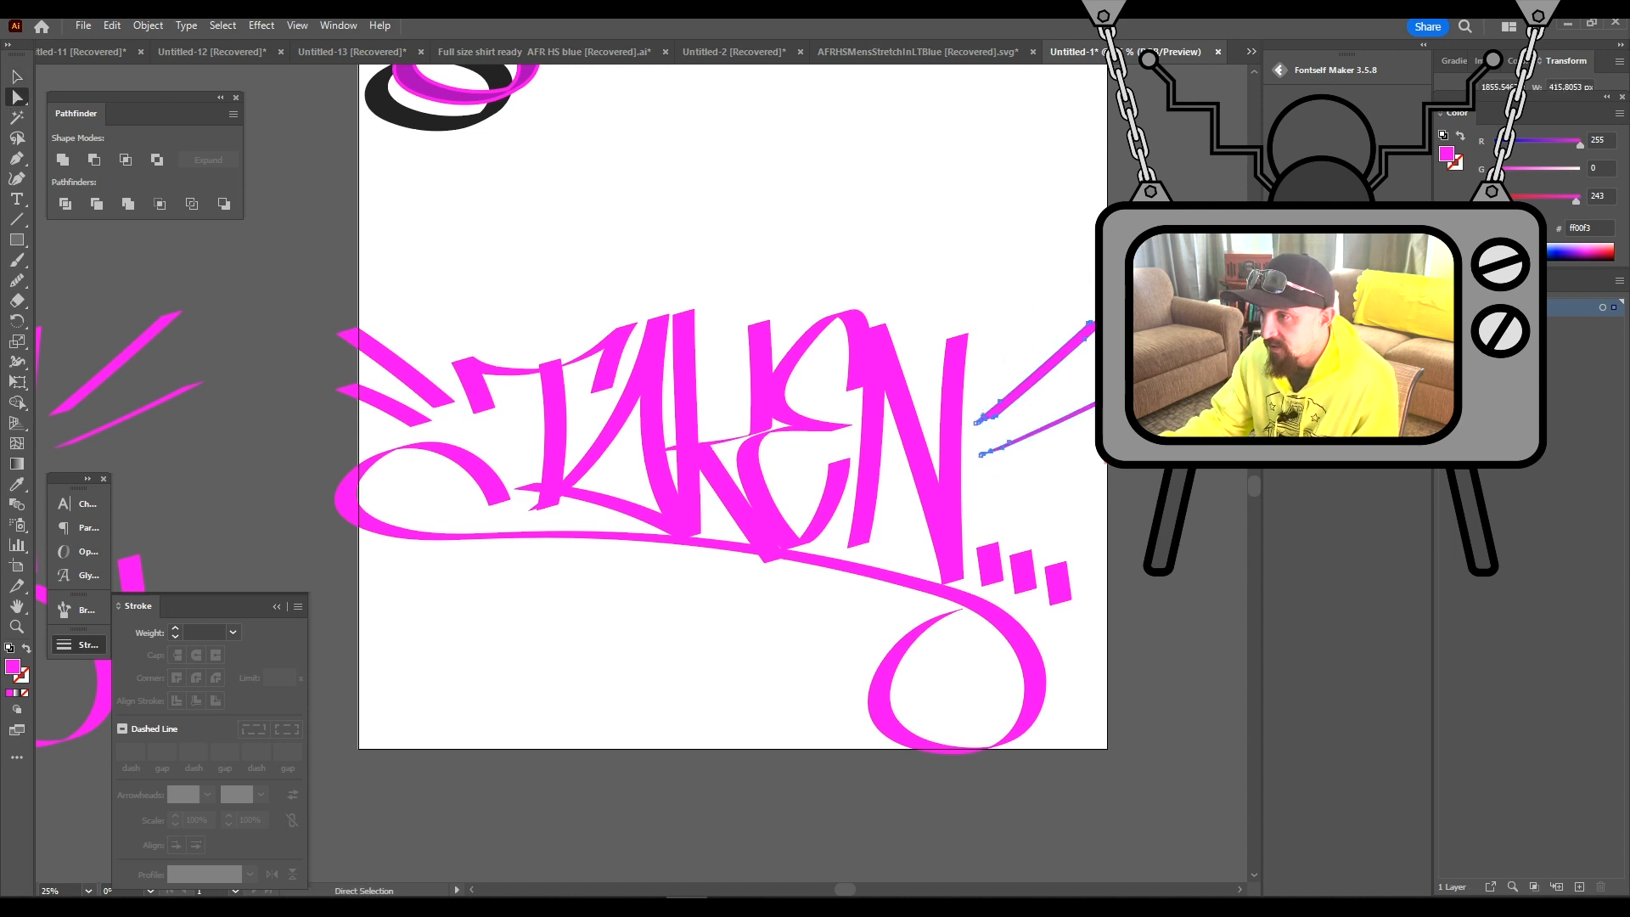
key("Delete")
Select the whole merged TAKEN design on the artboard and ungroup it into separate shapes
left_click(21, 76)
left_click_drag(321, 280, 981, 618)
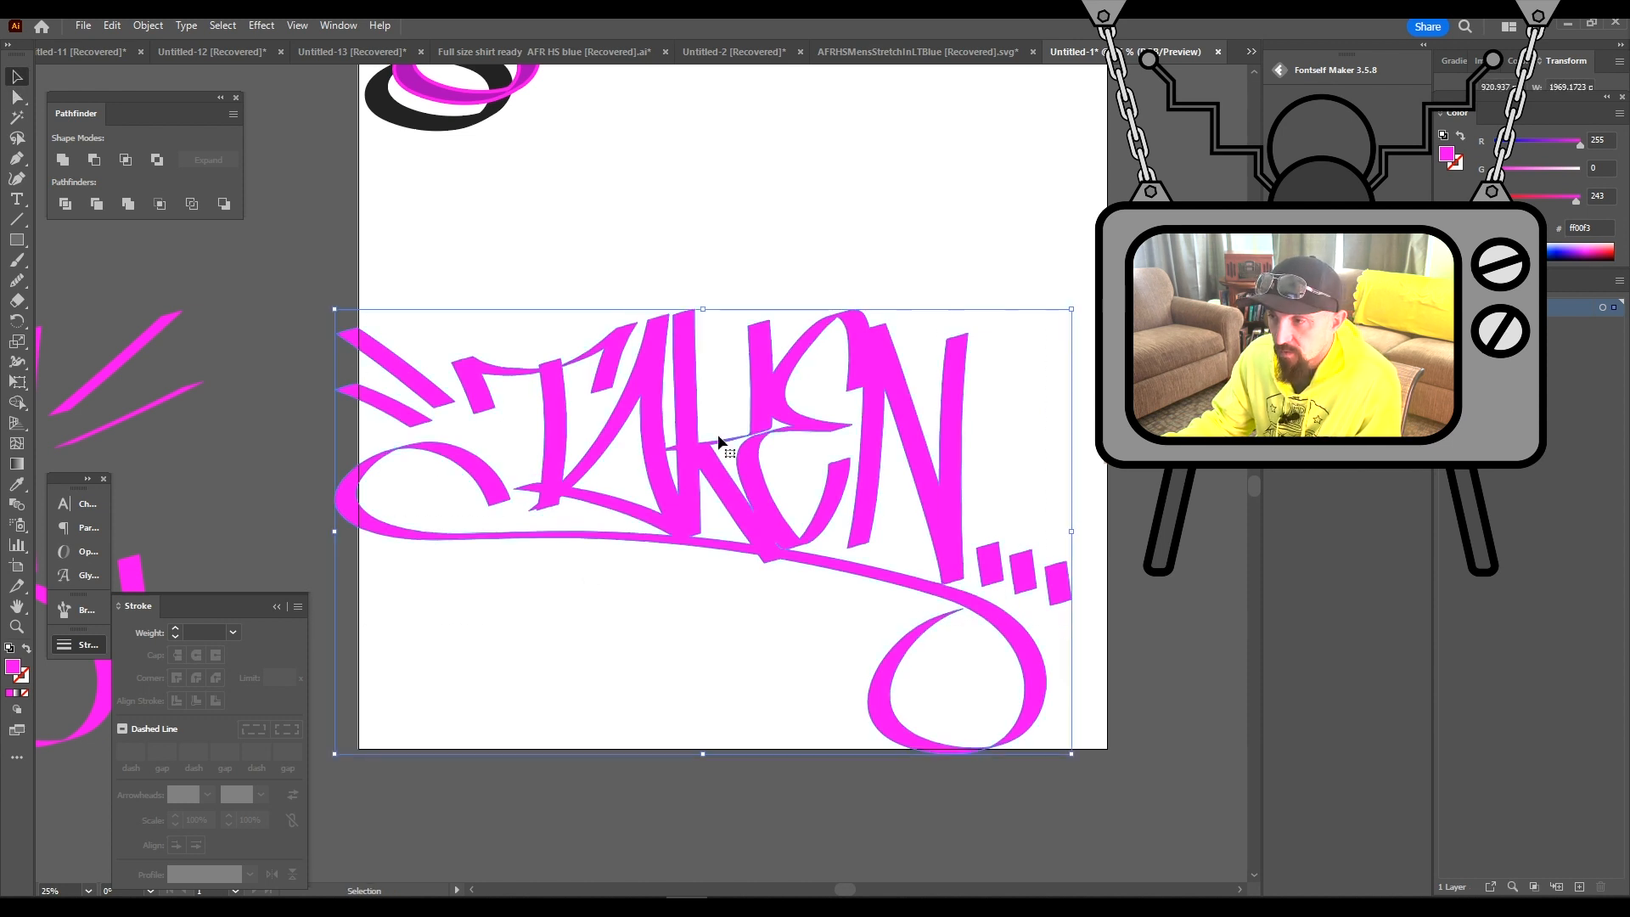
right_click(758, 447)
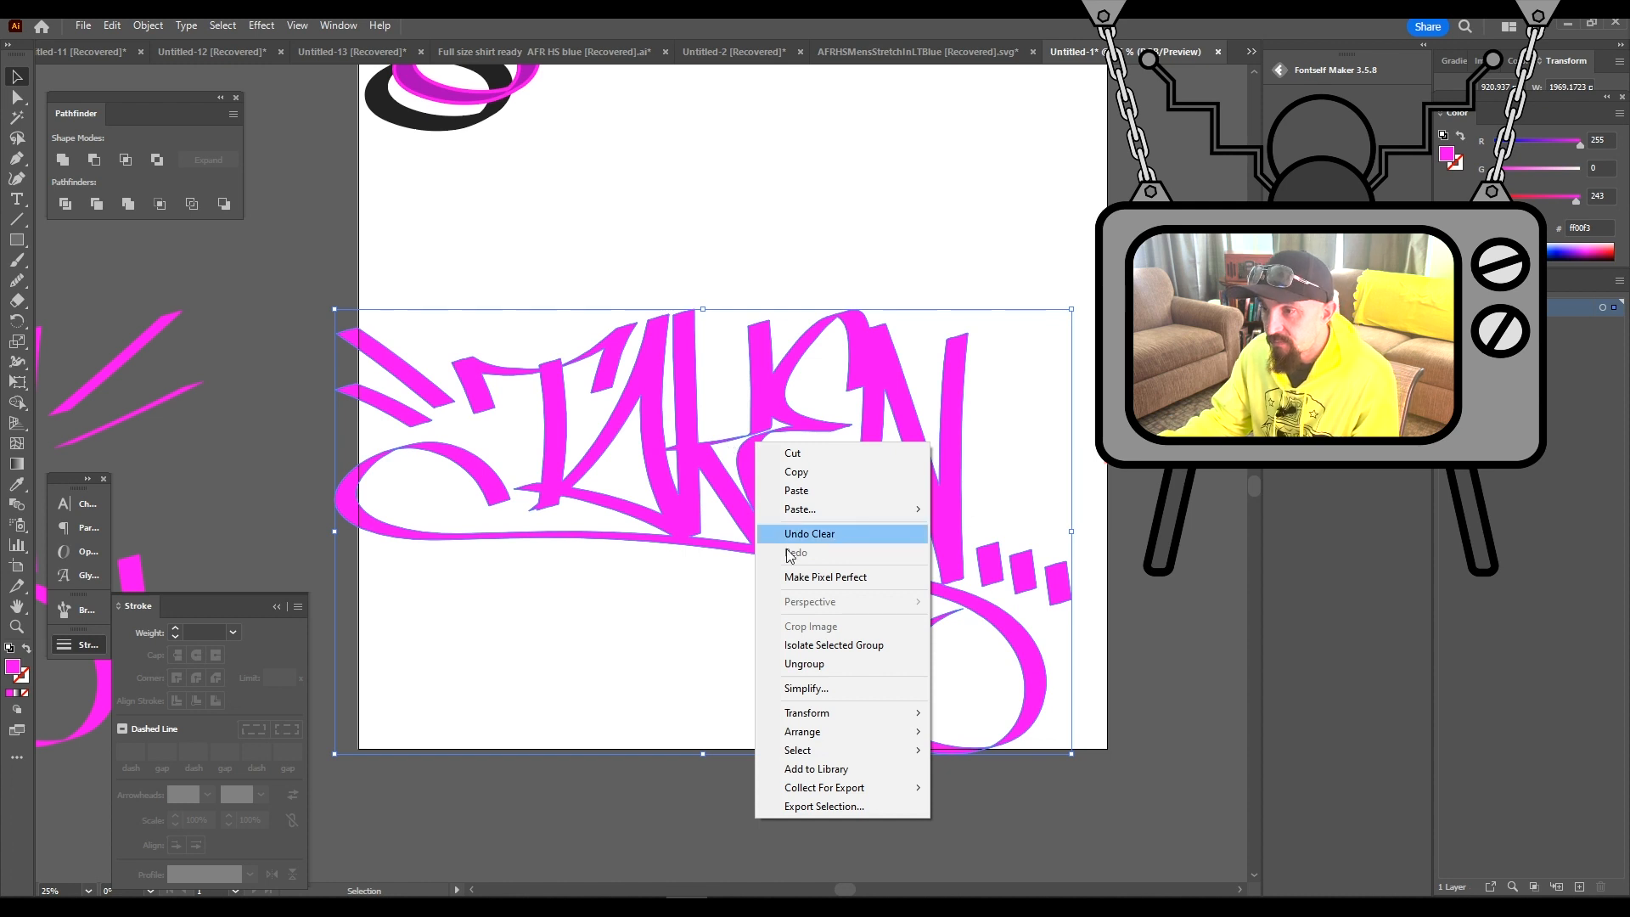
left_click(809, 664)
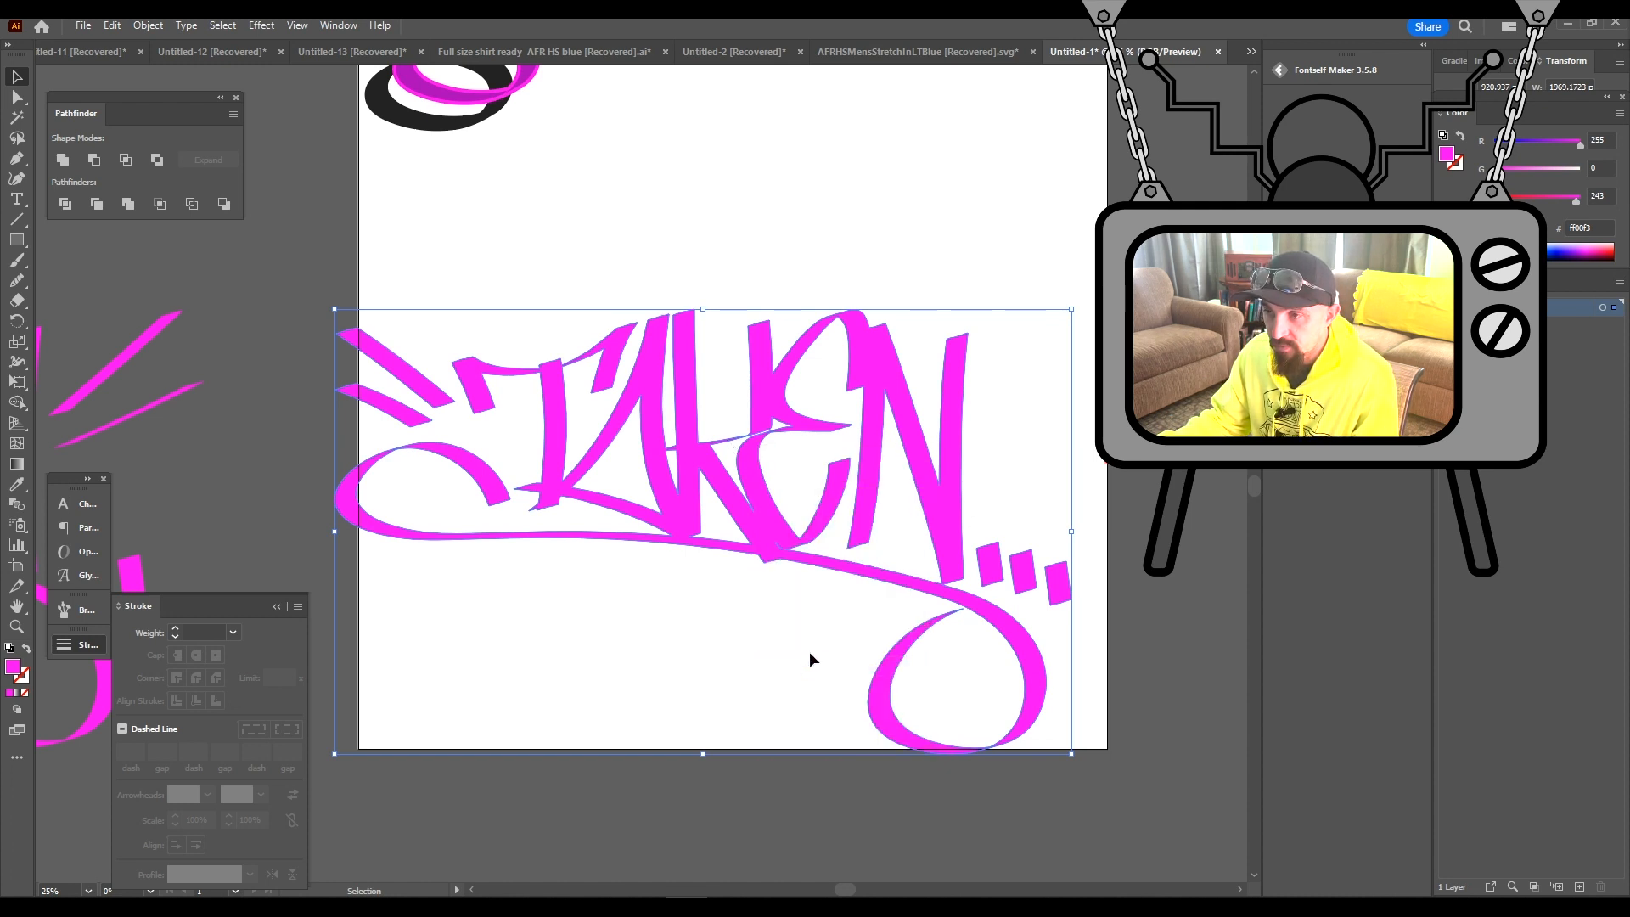
Duplicate the two accent strokes before the T to the space beyond the N and reflect the copies across the vertical axis
mouse_move(321, 271)
left_mouse_down()
mouse_move(445, 425)
mouse_move(420, 404)
mouse_move(1053, 392)
mouse_move(1041, 425)
left_mouse_up()
right_click(1043, 416)
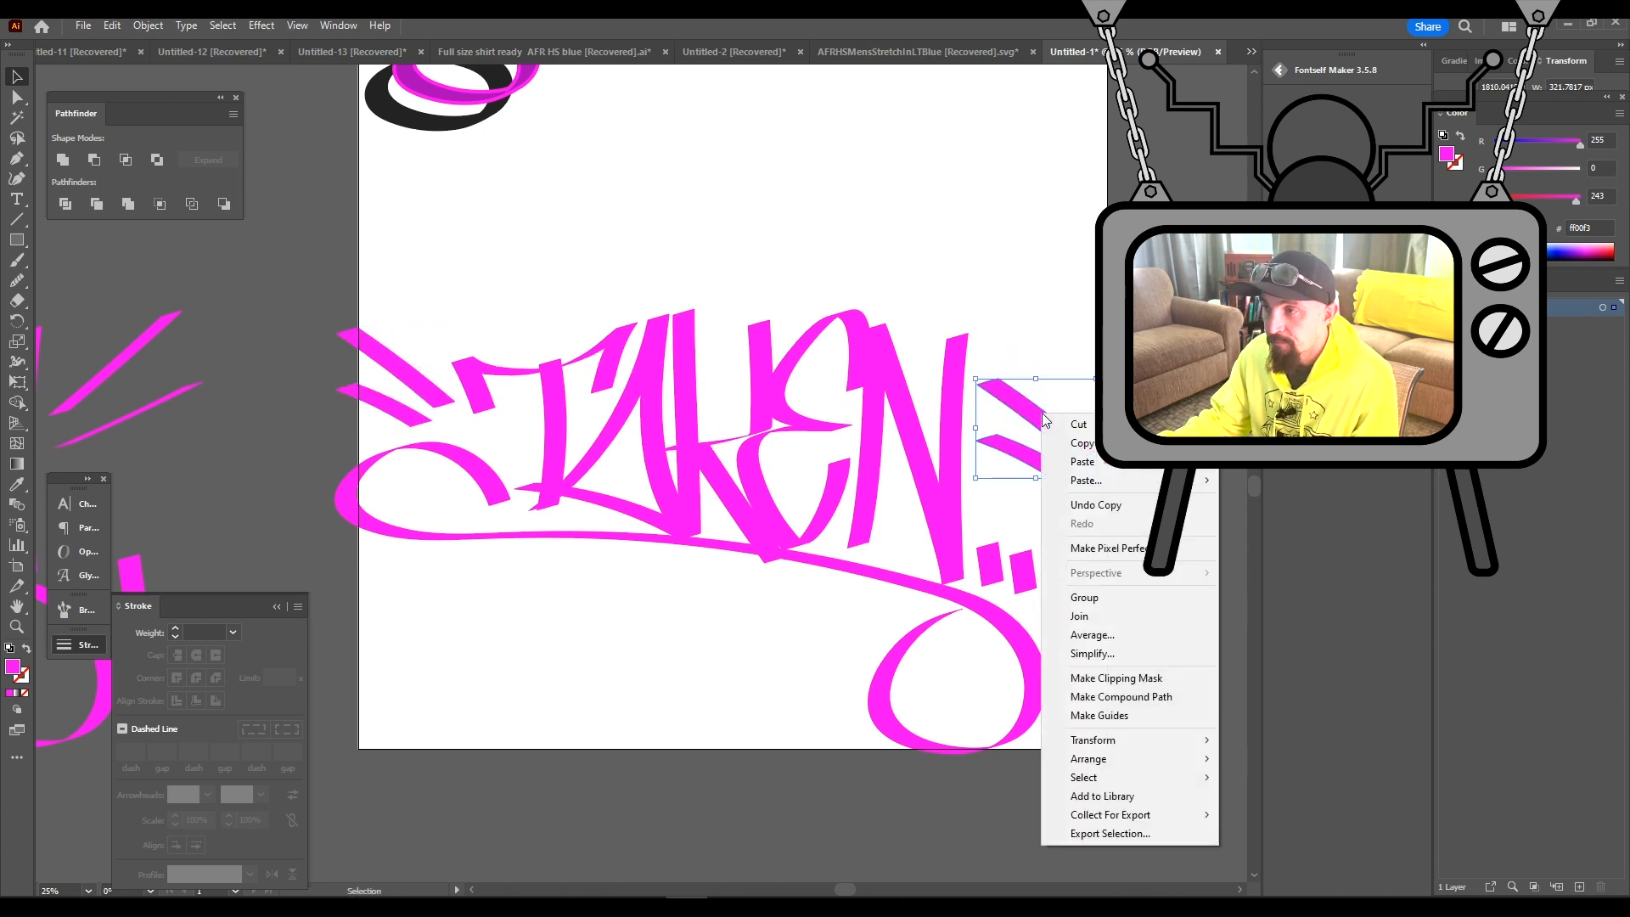
mouse_move(1097, 739)
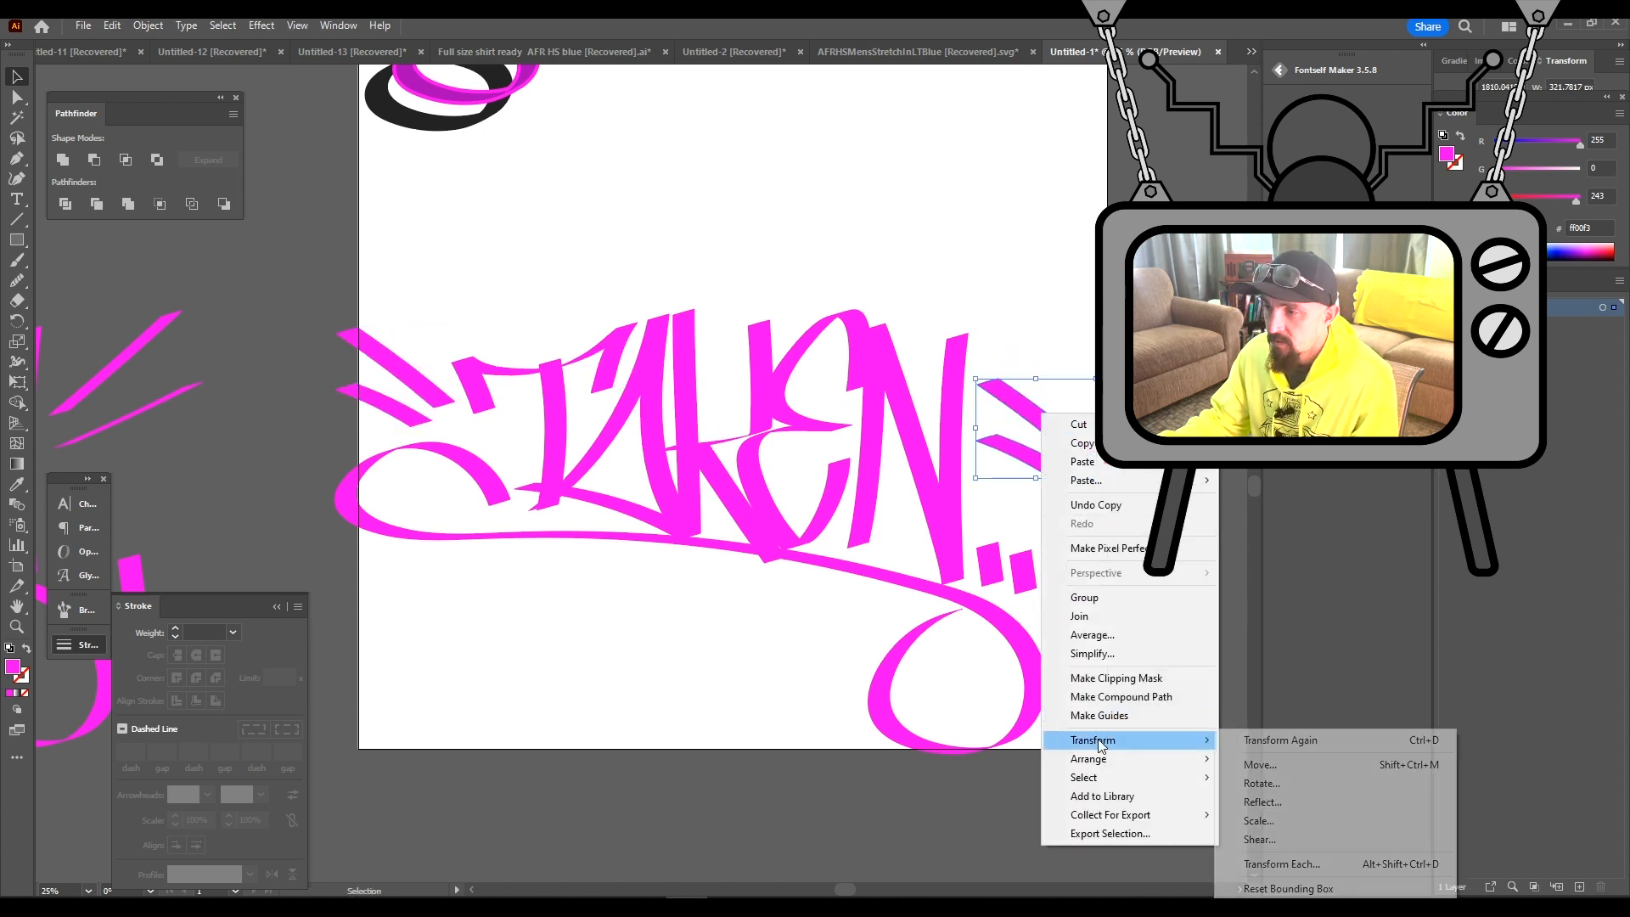
left_click(1299, 800)
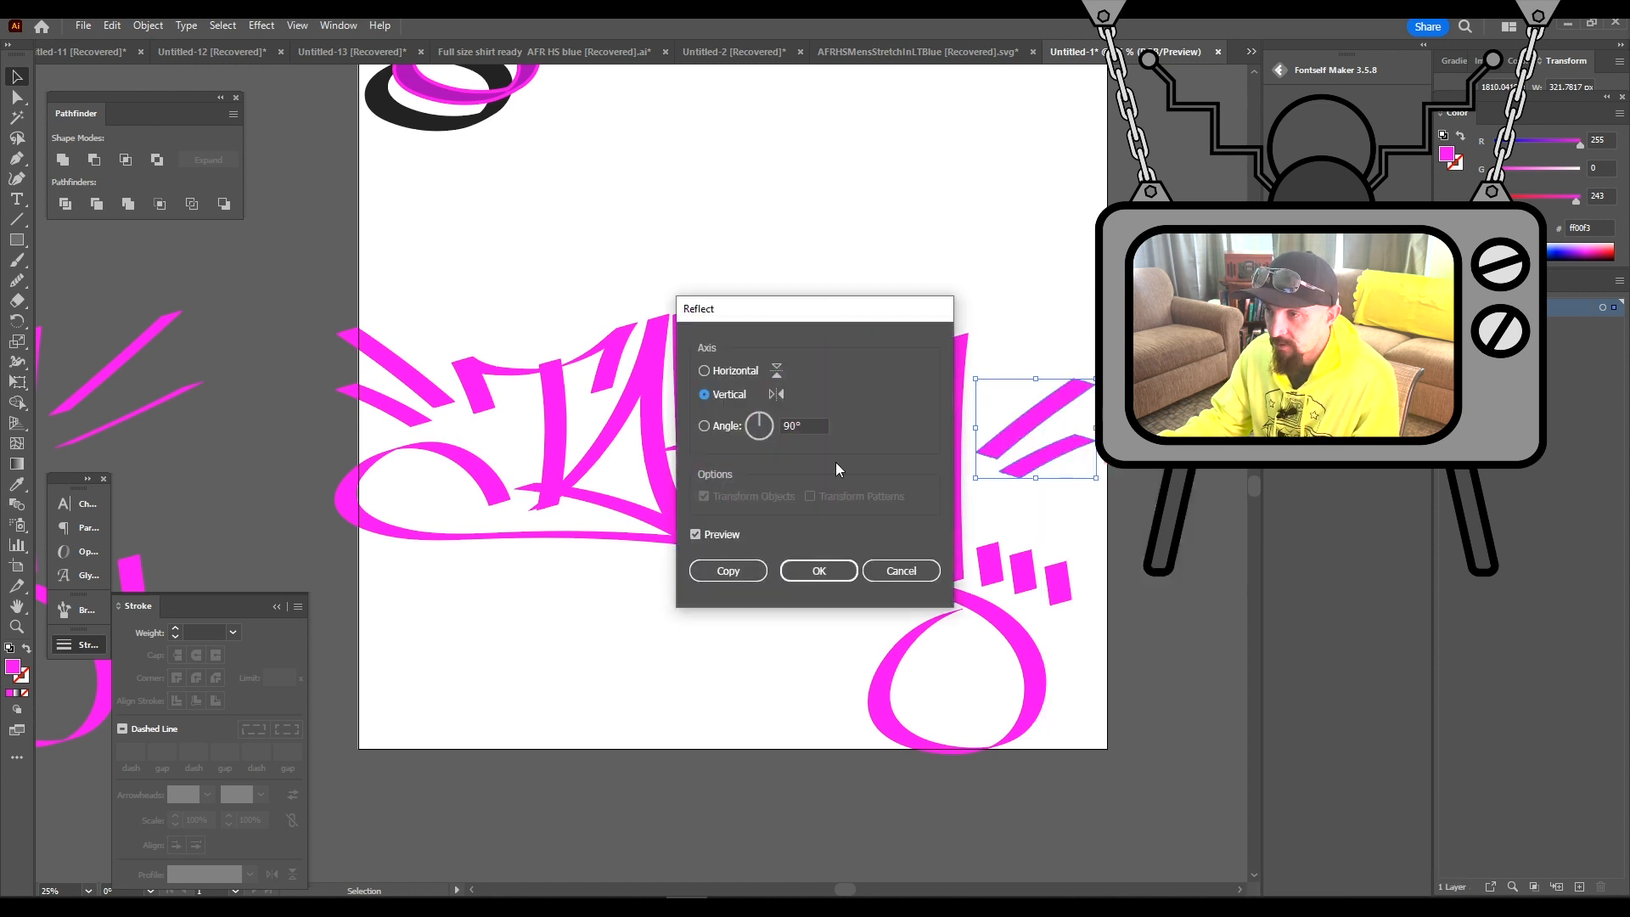
left_click(811, 573)
left_click(818, 571)
left_click_drag(945, 419, 931, 466)
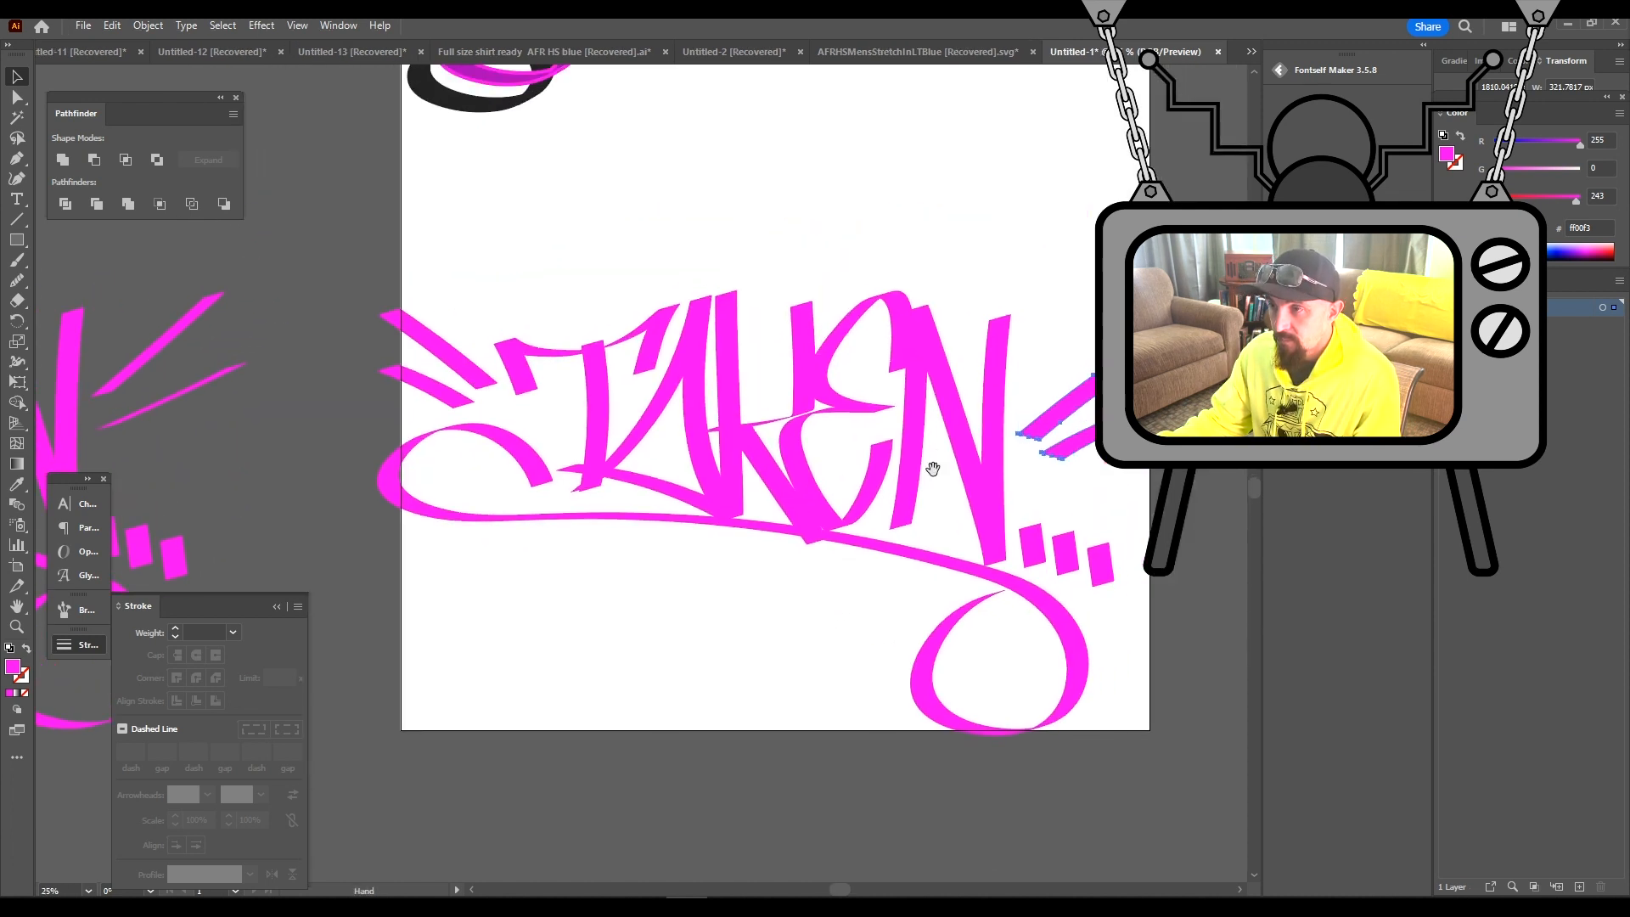
Select the whole TAKEN design on the artboard and give it a purple stroke, colour 990099
left_click_drag(339, 247, 1230, 798)
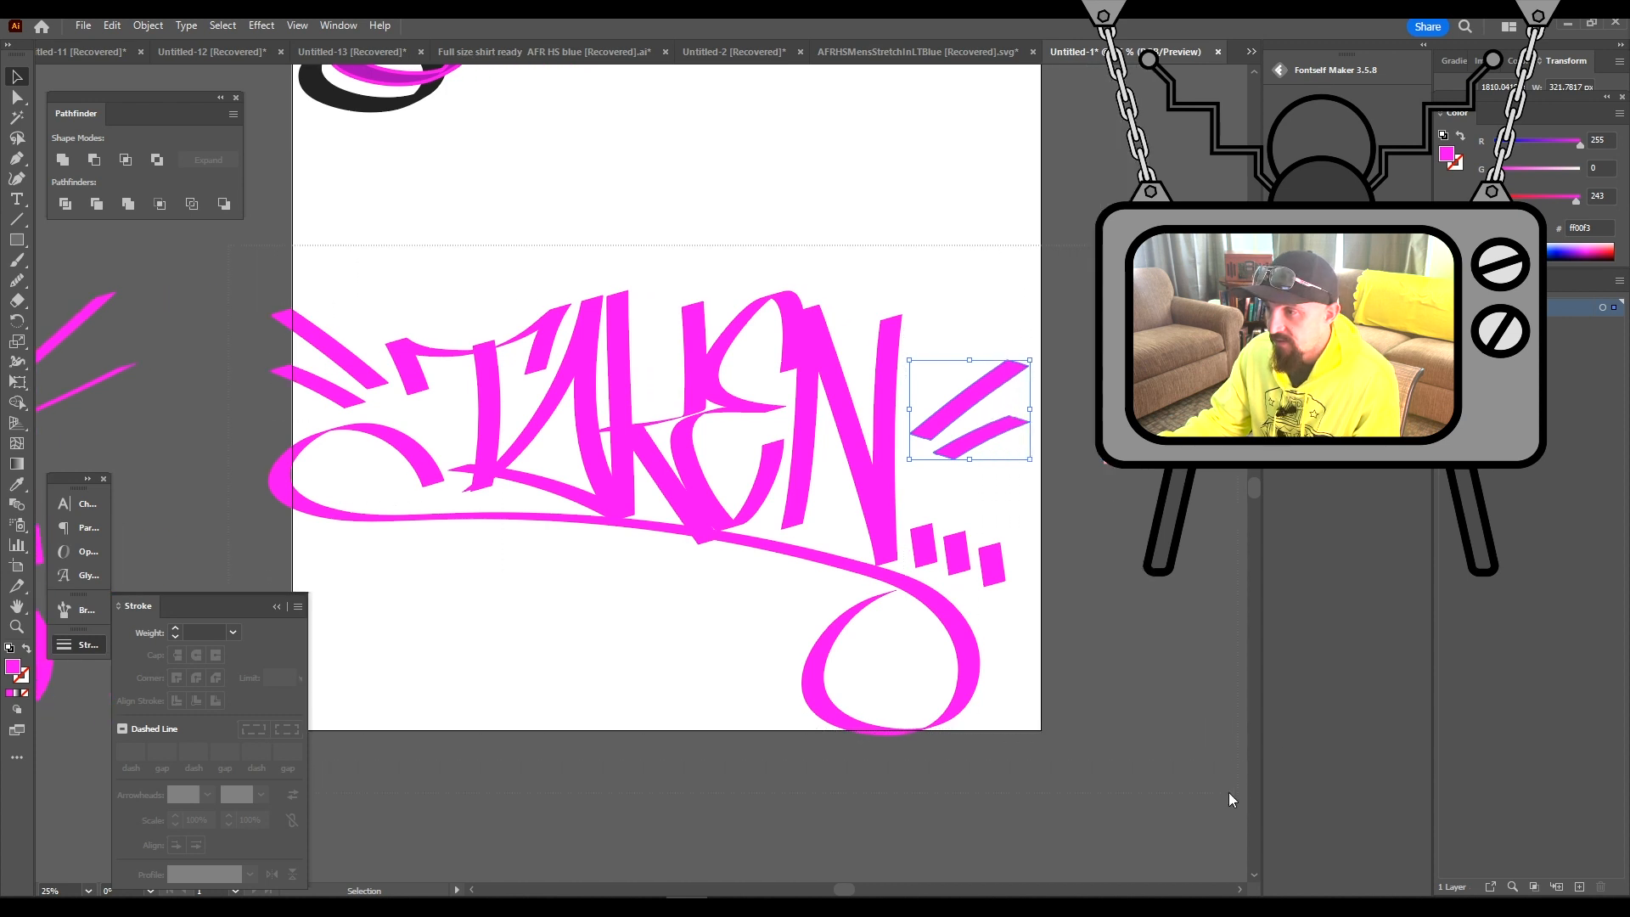
left_click_drag(1090, 784, 1088, 783)
scroll(659, 401, "left", 1)
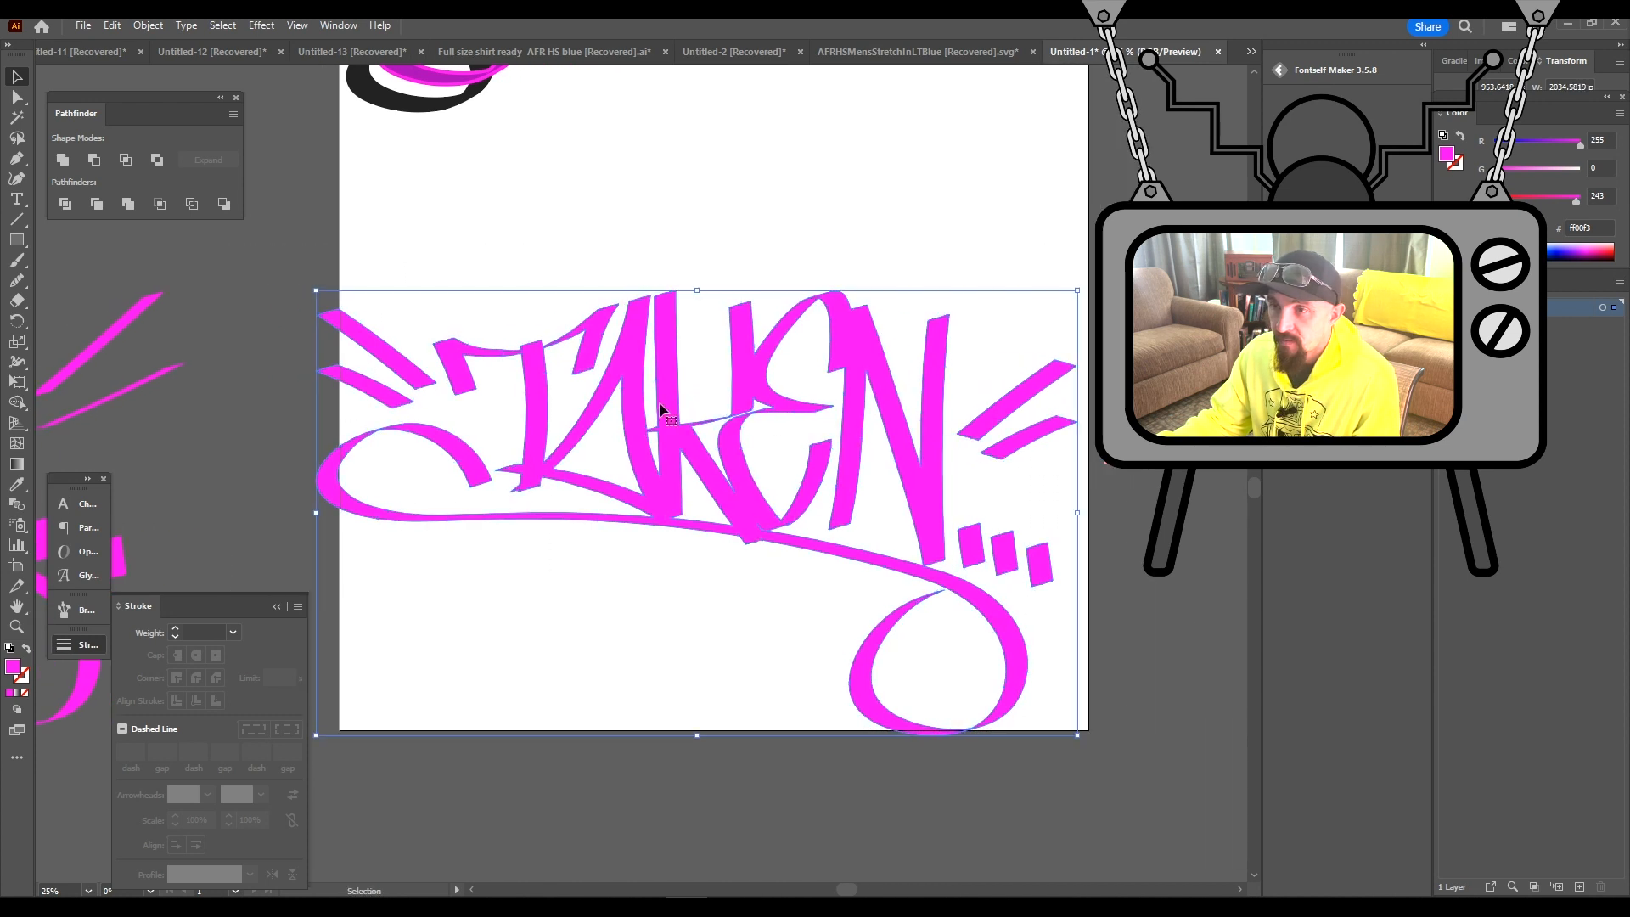
double_click(26, 677)
left_click_drag(788, 383, 823, 435)
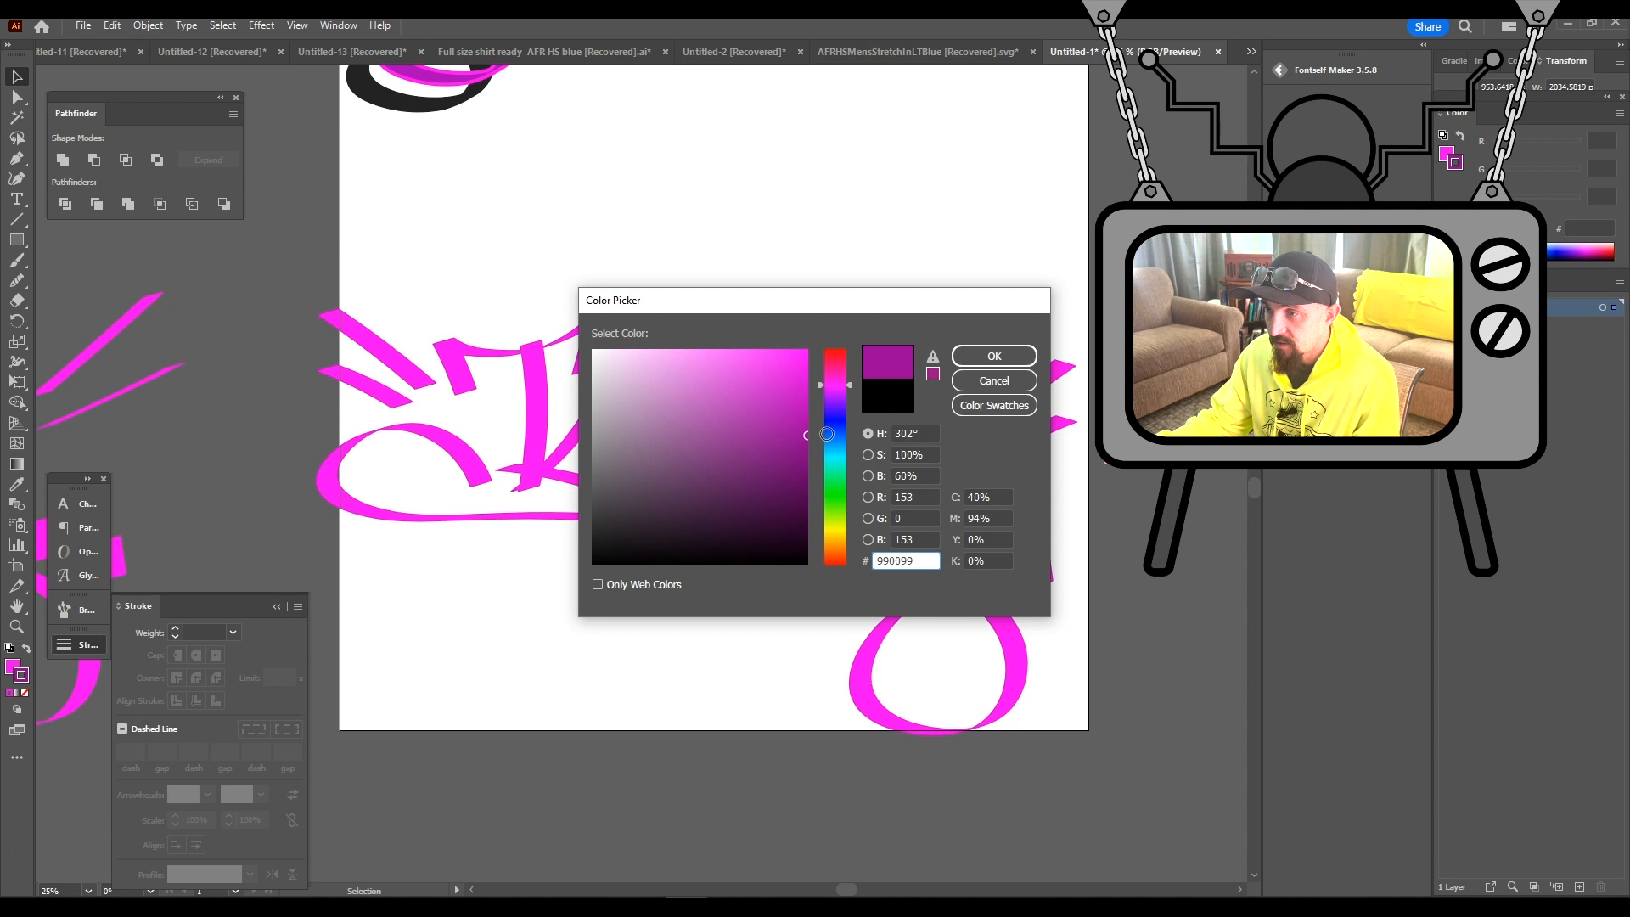
left_click(995, 356)
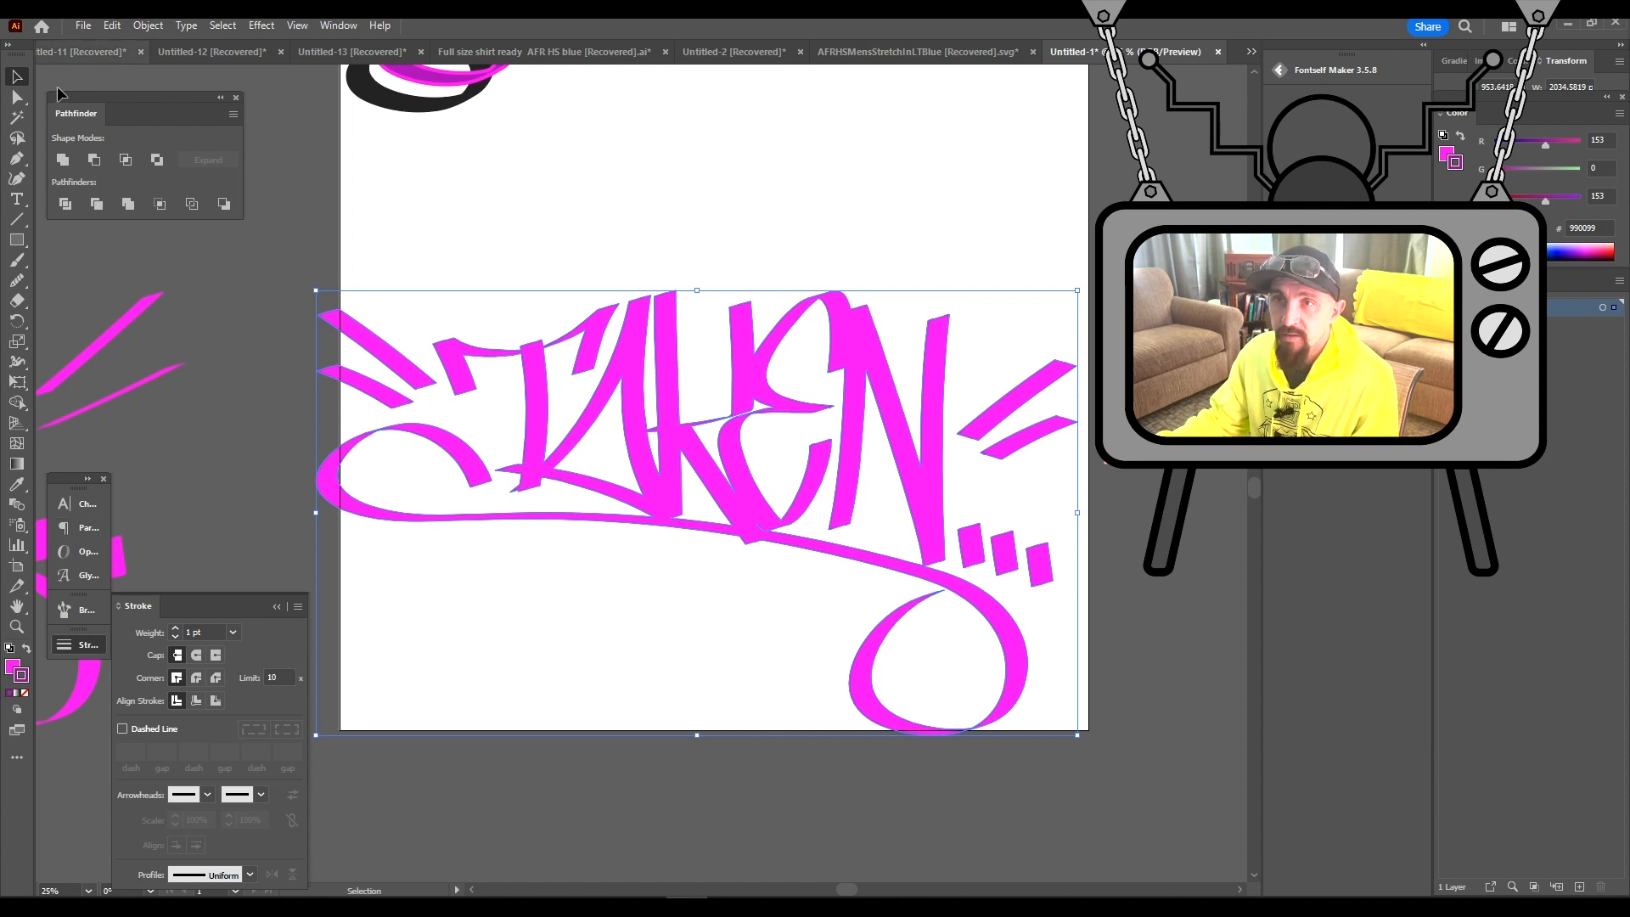
Align the purple stroke to the outside of the lettering and give it round caps and round corner joins
mouse_move(192, 604)
left_mouse_down()
mouse_move(563, 293)
mouse_move(753, 175)
left_mouse_up()
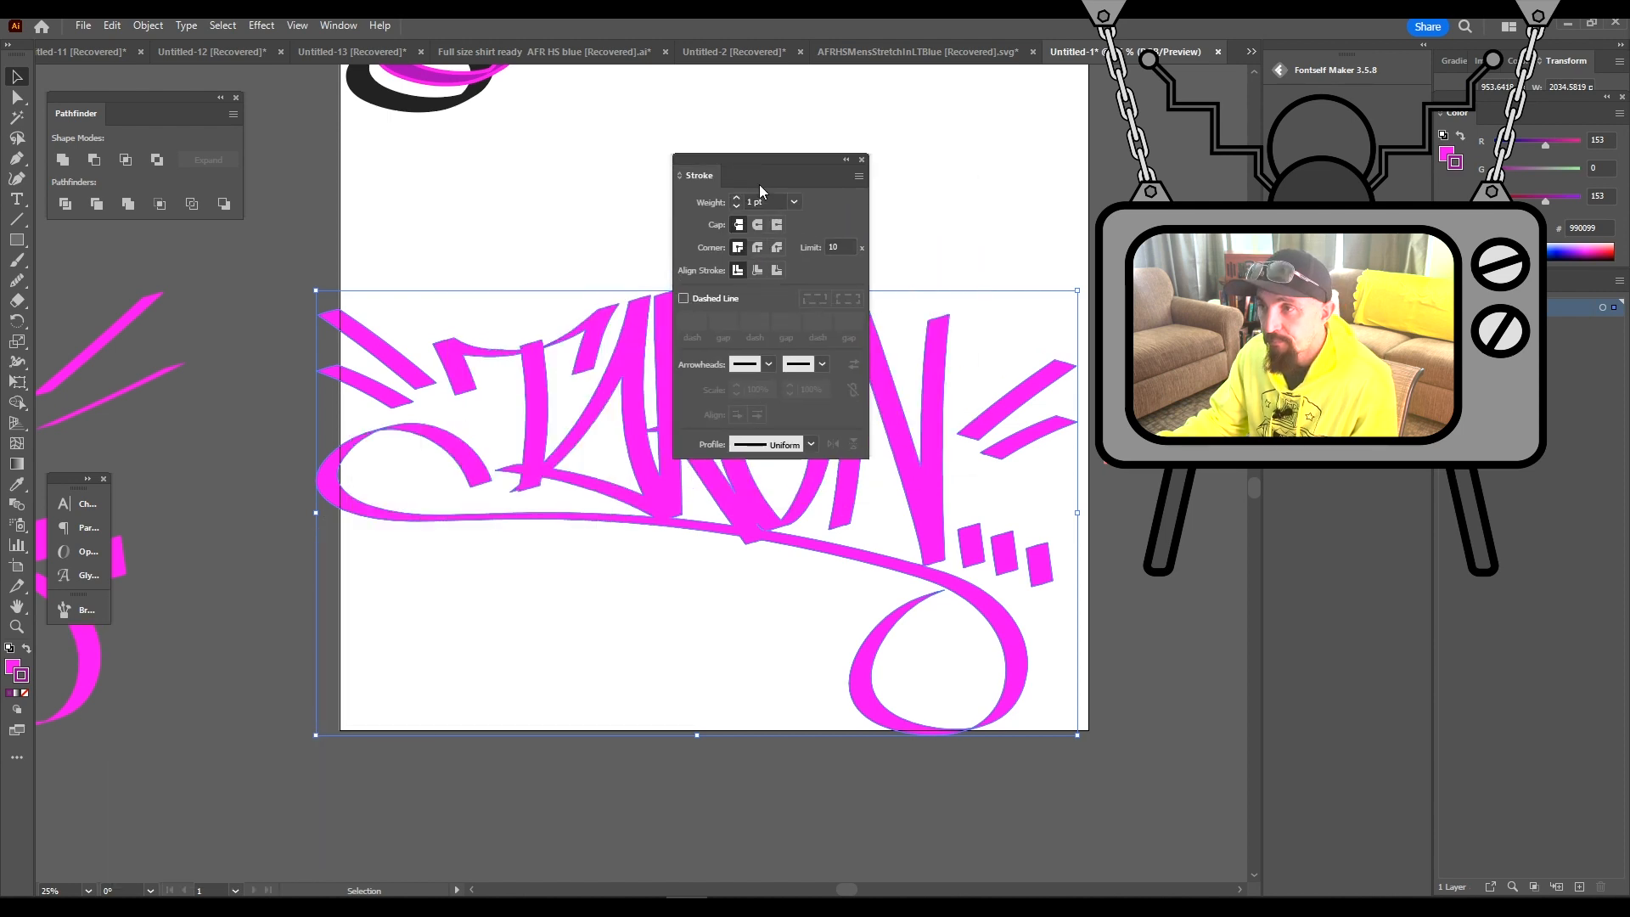
scroll(427, 304, "up", 10, "alt")
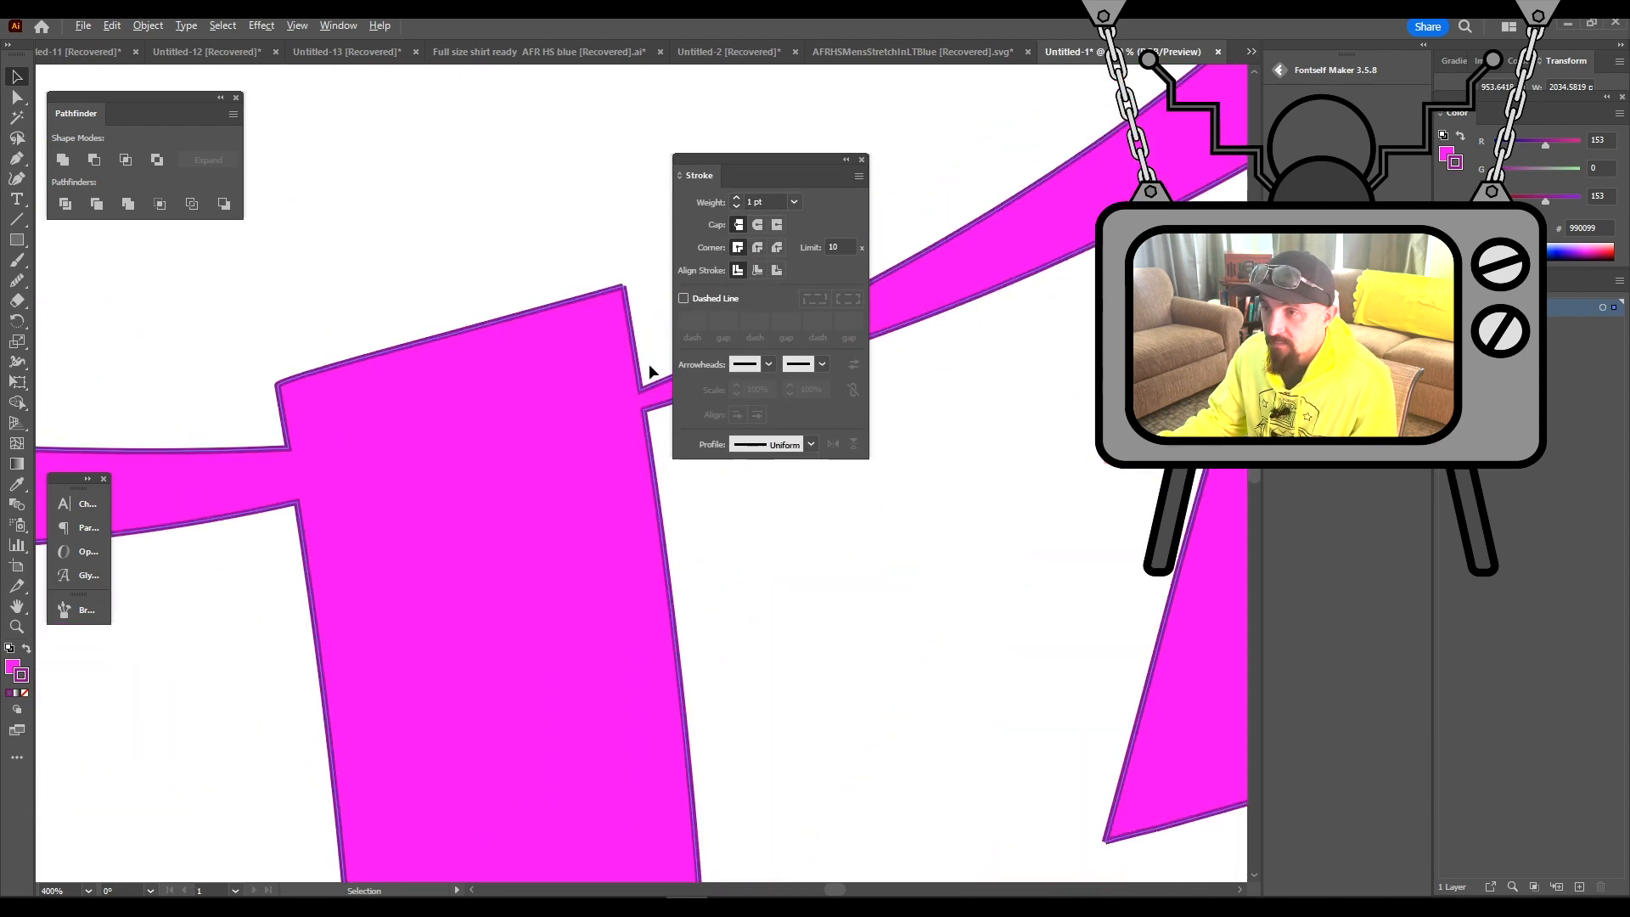
left_click_drag(635, 147, 620, 353)
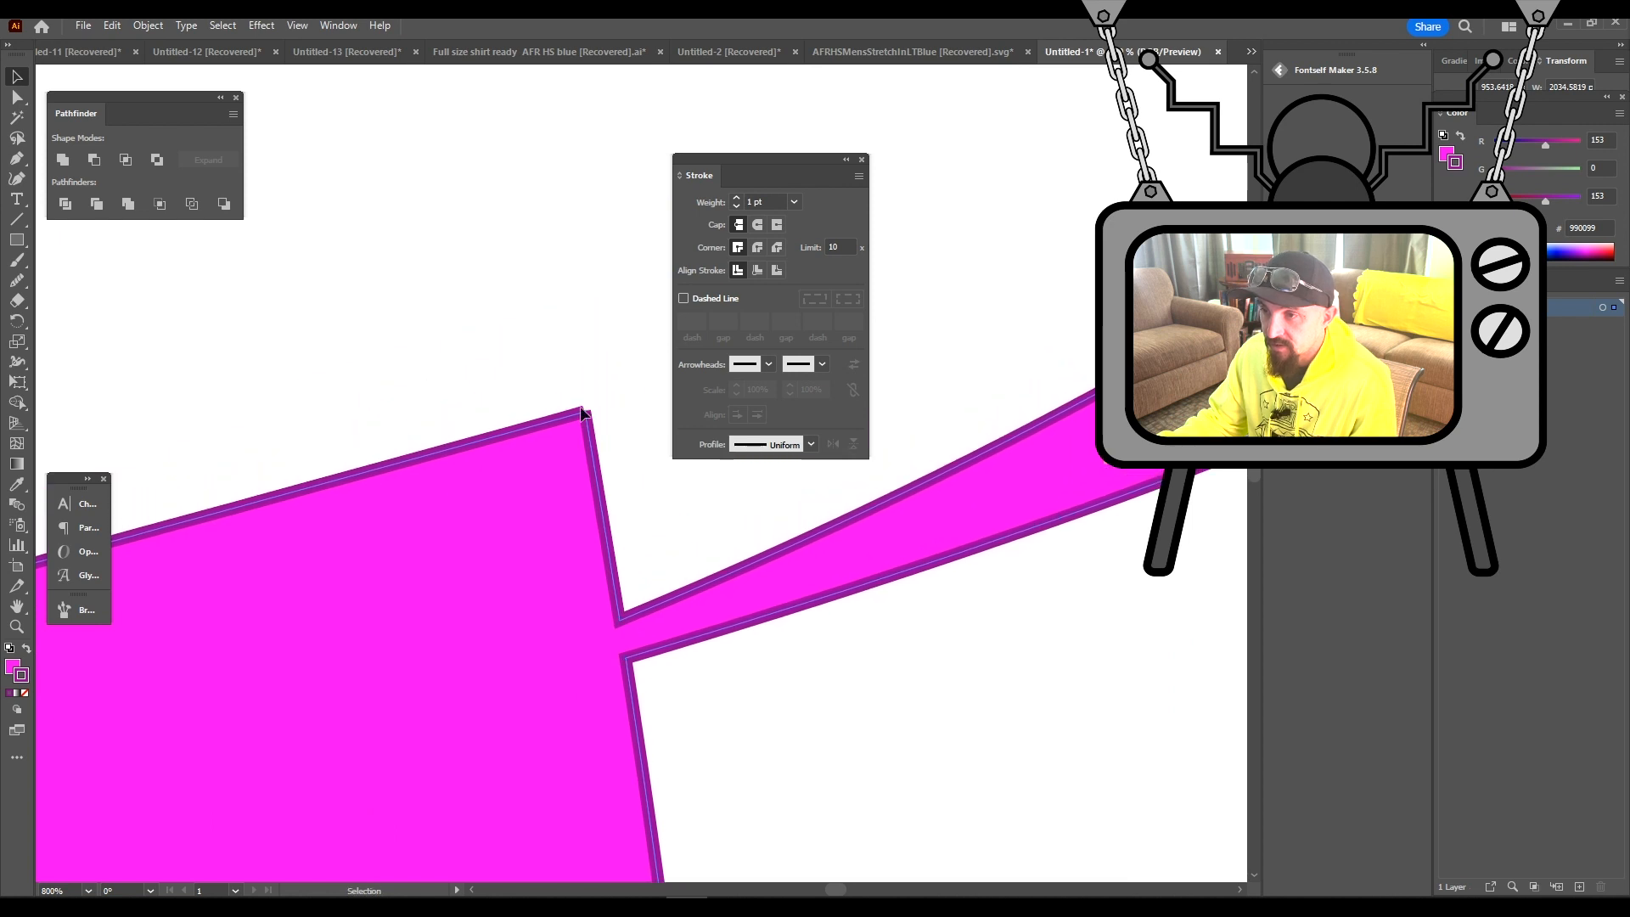
left_click(779, 271)
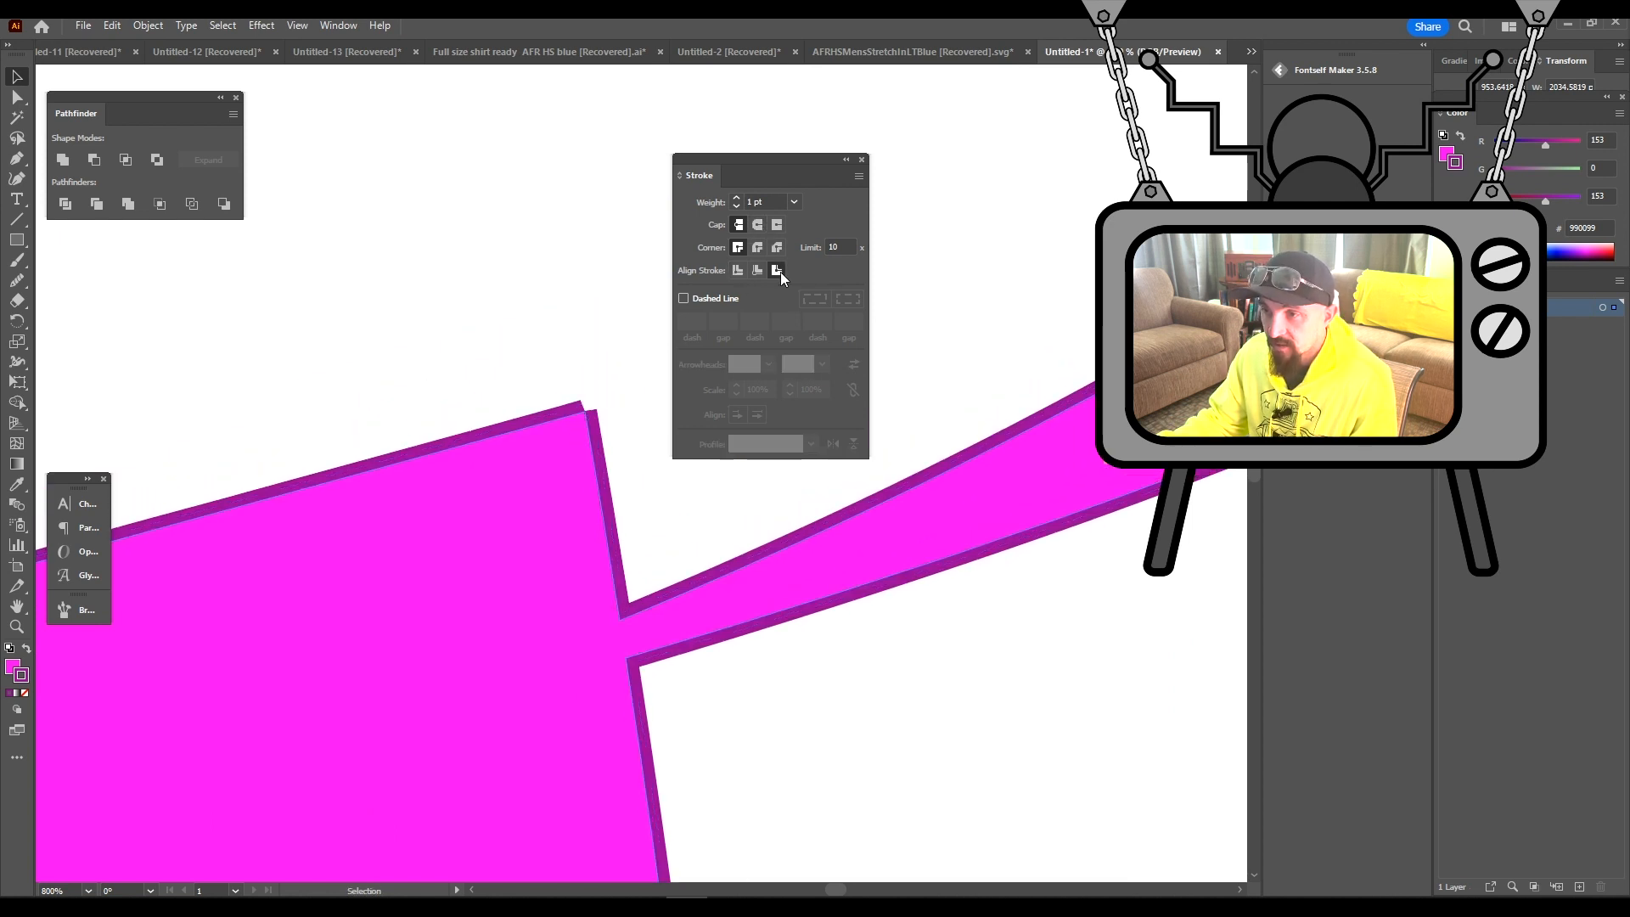
left_click(759, 225)
left_click(757, 248)
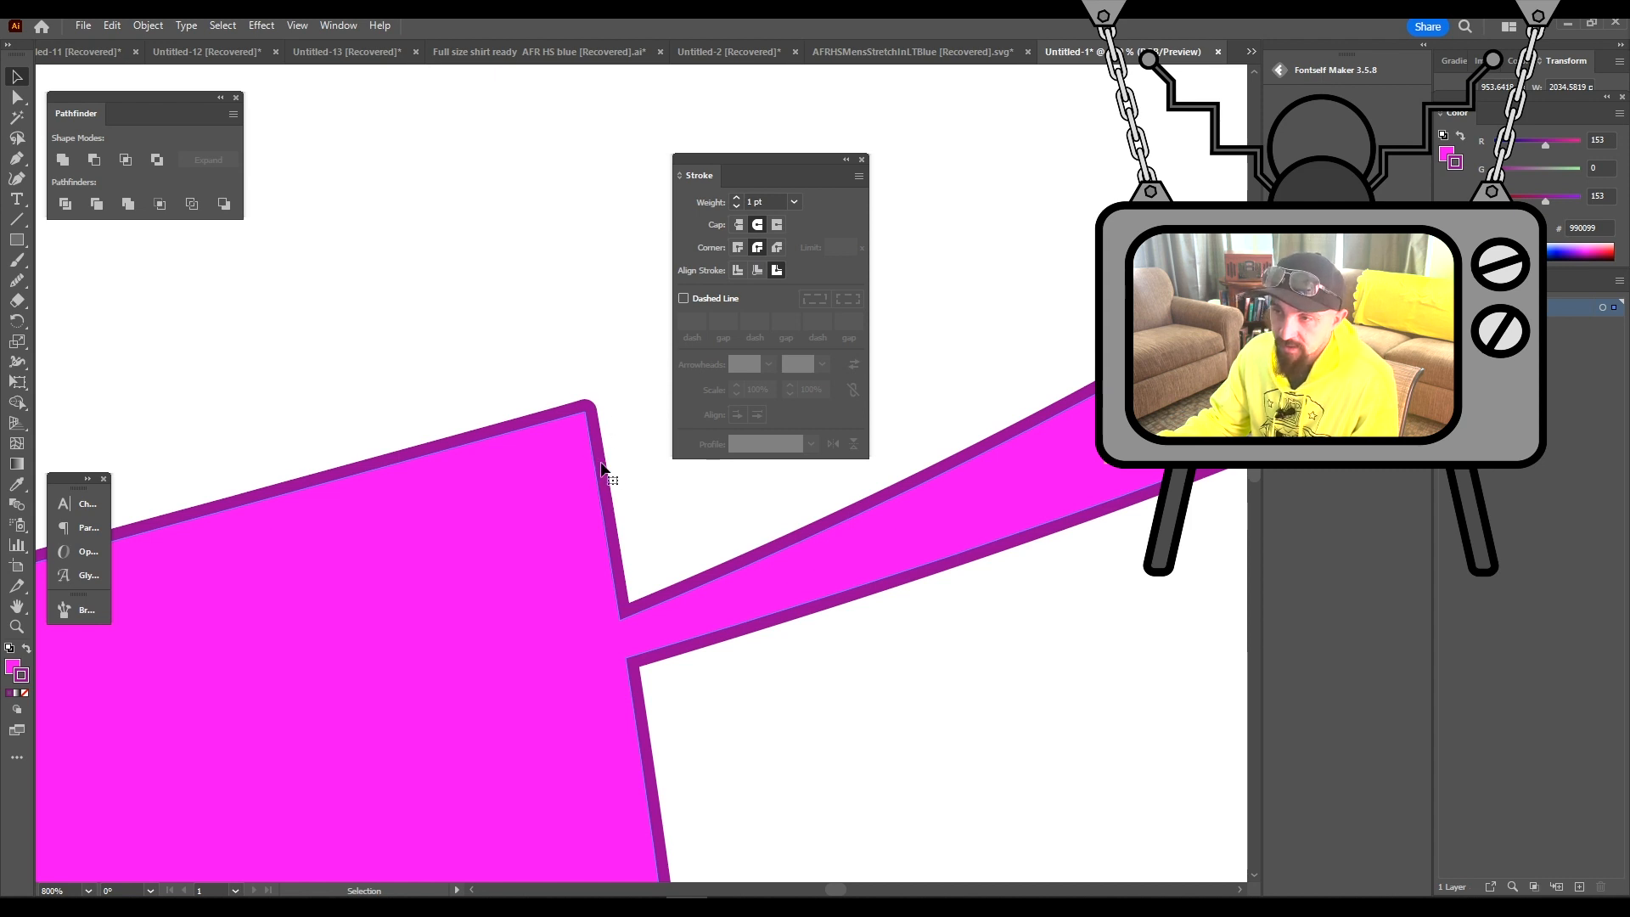
Try inside and center alignment for the purple stroke and return it to outside alignment
scroll(697, 528, "down", 1)
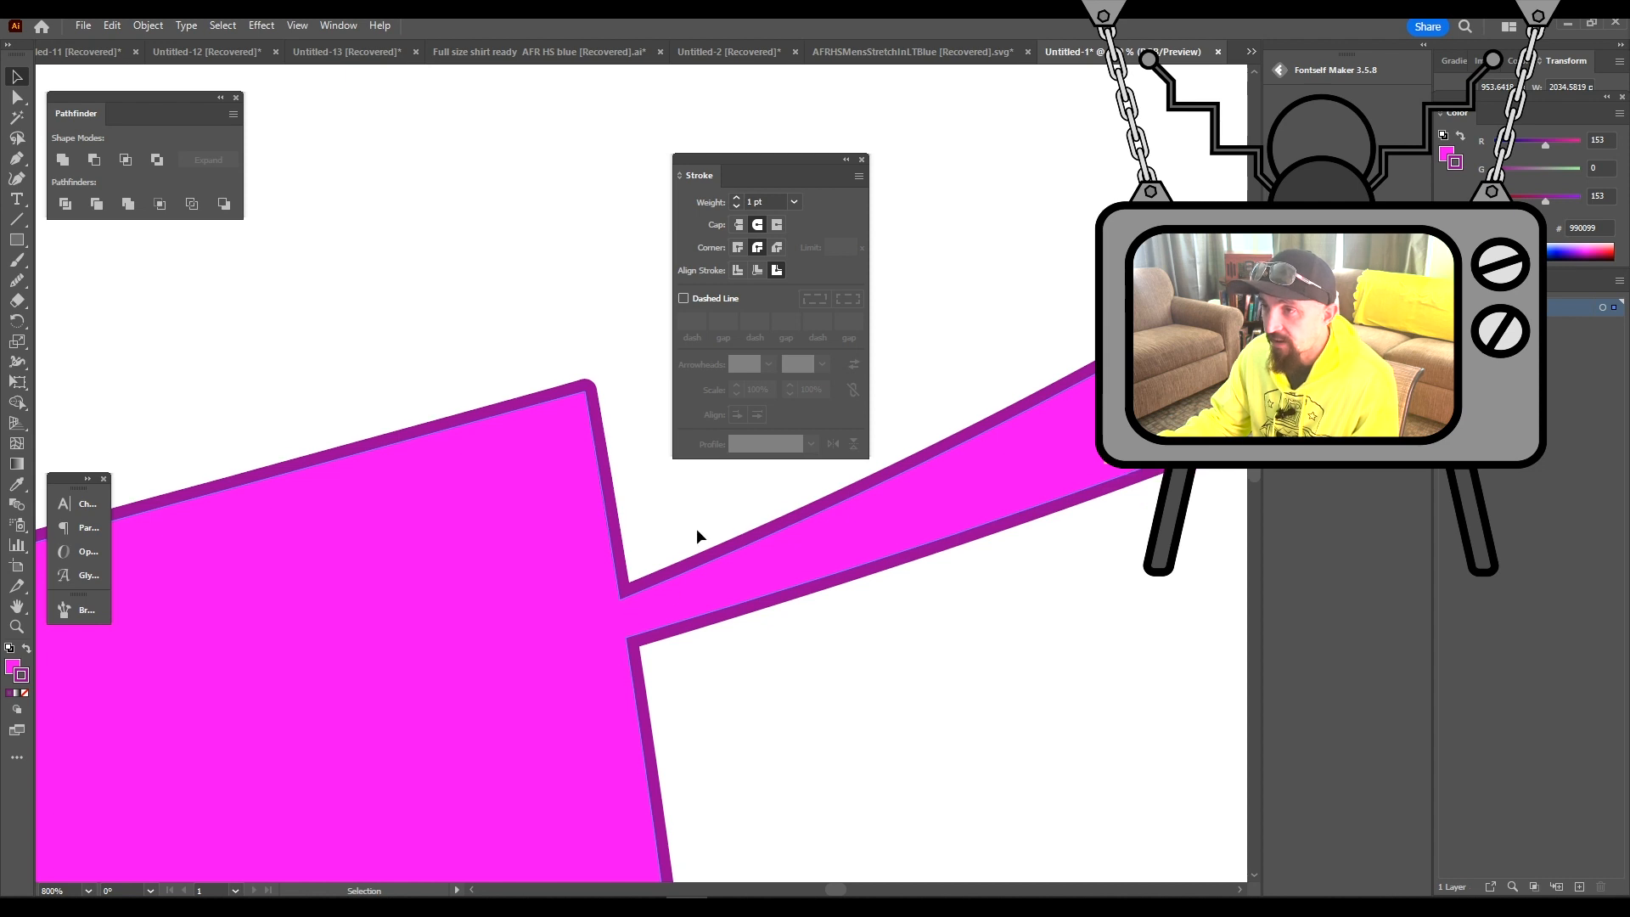
scroll(697, 528, "down", 1)
left_click(756, 269)
left_click(739, 269)
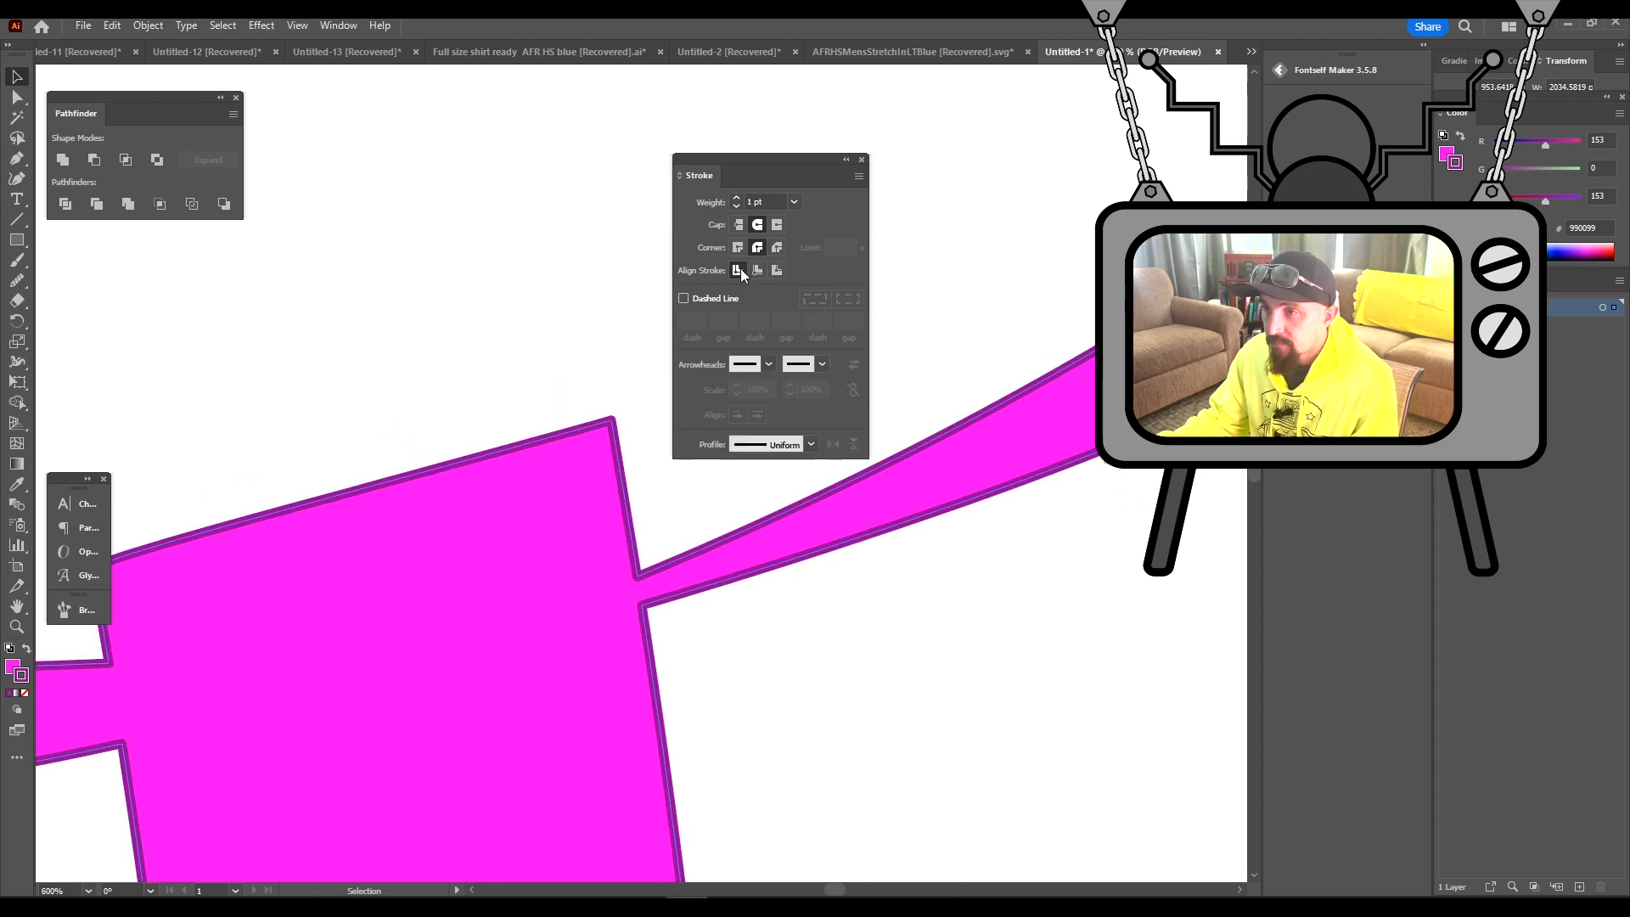
left_click(780, 270)
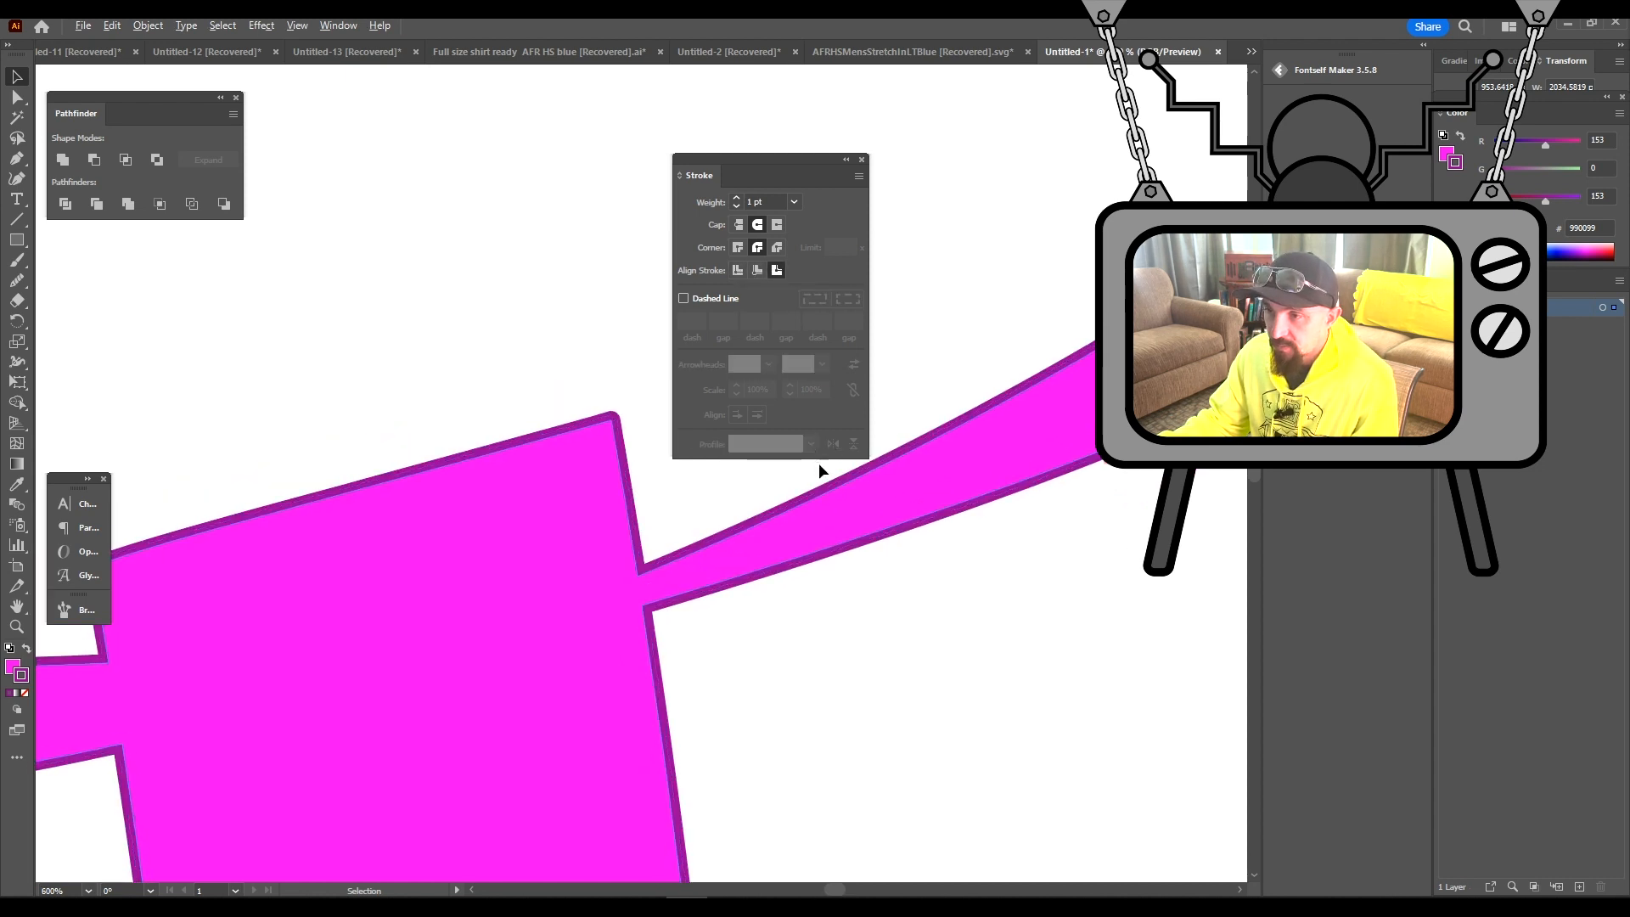
Increase the purple outline's weight to 12 pt, keep its round cap and deselect the lettering
scroll(817, 463, "down", 6)
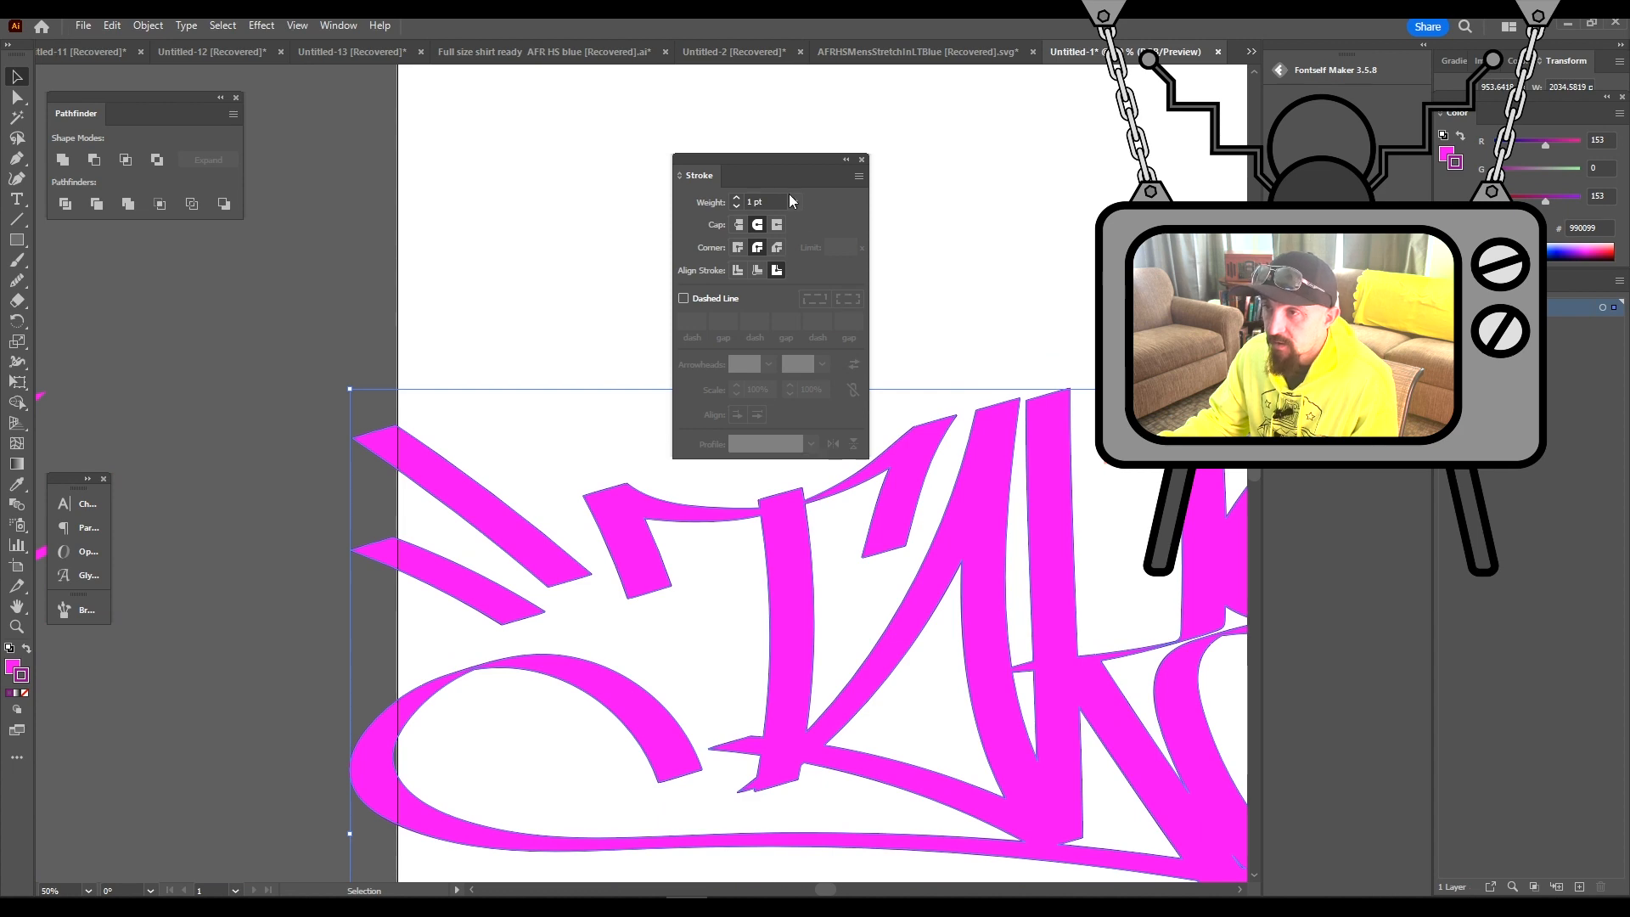
left_click(736, 198)
left_click(736, 198)
left_click(736, 198)
left_click(736, 198)
left_click(736, 198)
mouse_move(1067, 594)
left_mouse_down()
mouse_move(788, 494)
mouse_move(721, 509)
left_mouse_up()
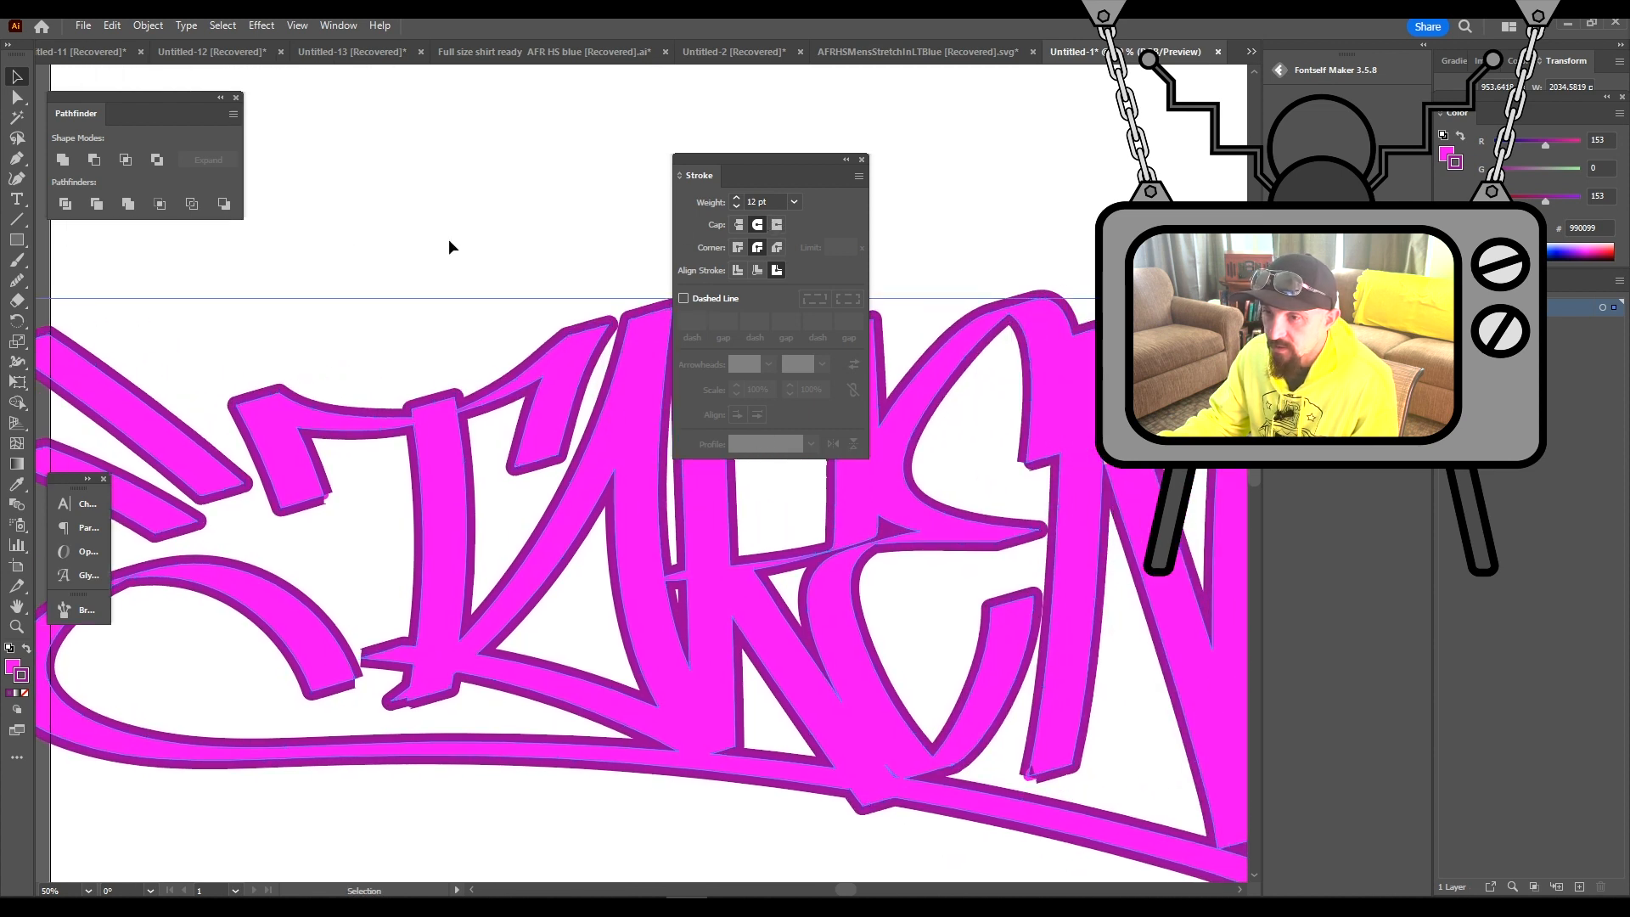
left_click(757, 224)
left_click(308, 218)
Directly select the anchors around the T's foot, try bevel and miter corner joins on the outline and return to round joins
scroll(413, 461, "down", 1)
left_click_drag(654, 537, 805, 577)
scroll(497, 586, "up", 4)
left_click_drag(718, 732, 538, 366)
left_click(17, 98)
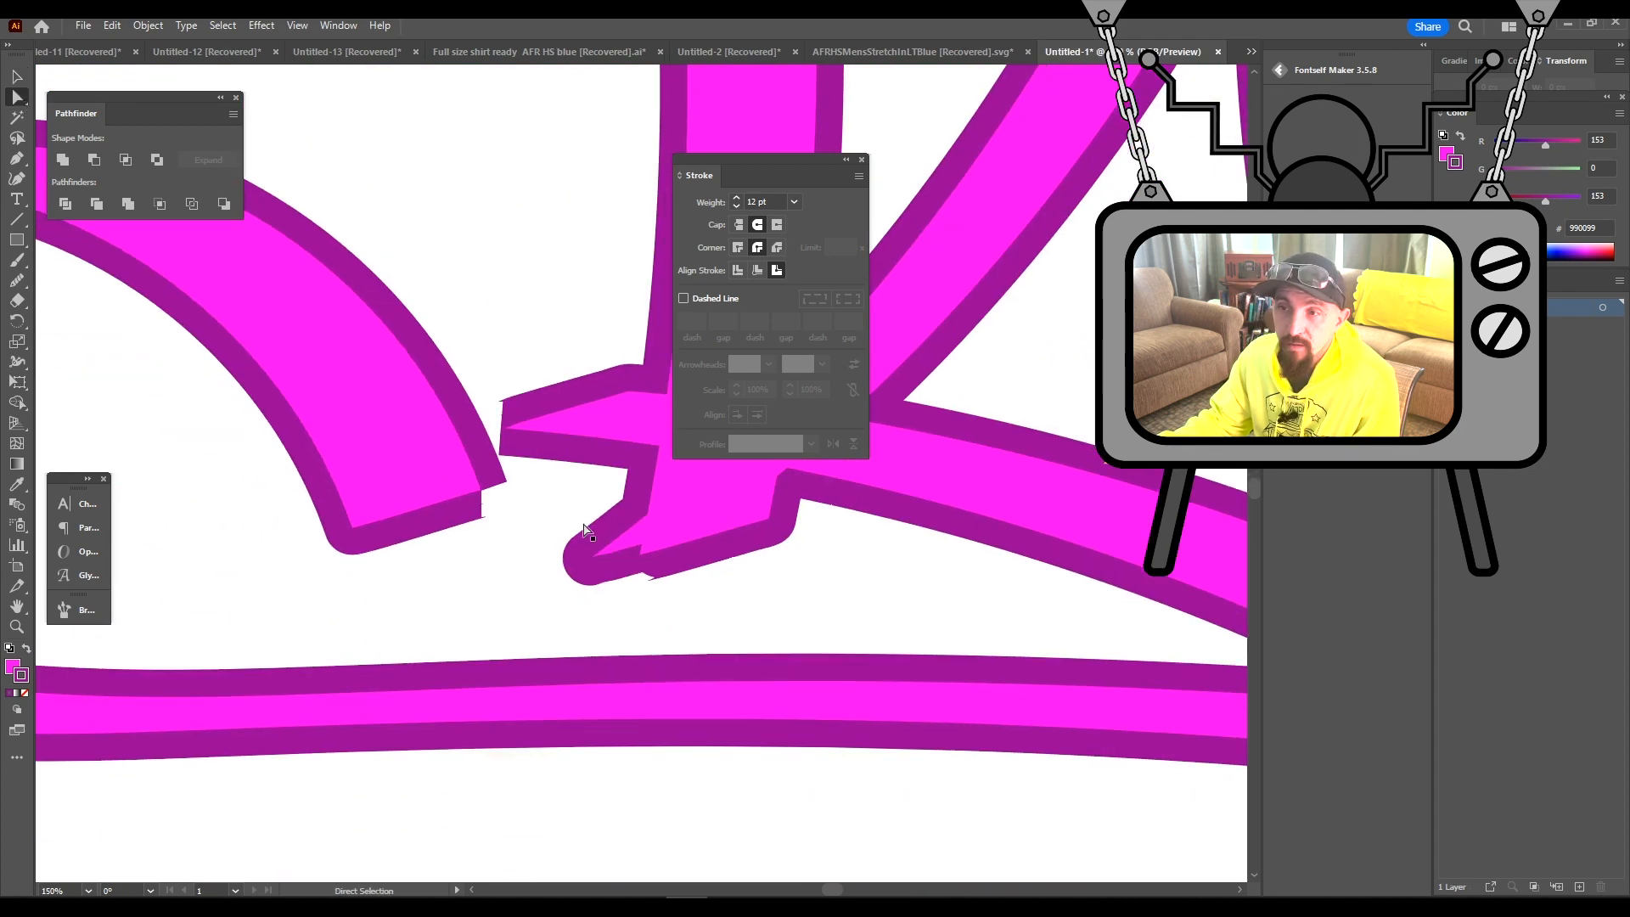
left_click_drag(463, 339, 595, 583)
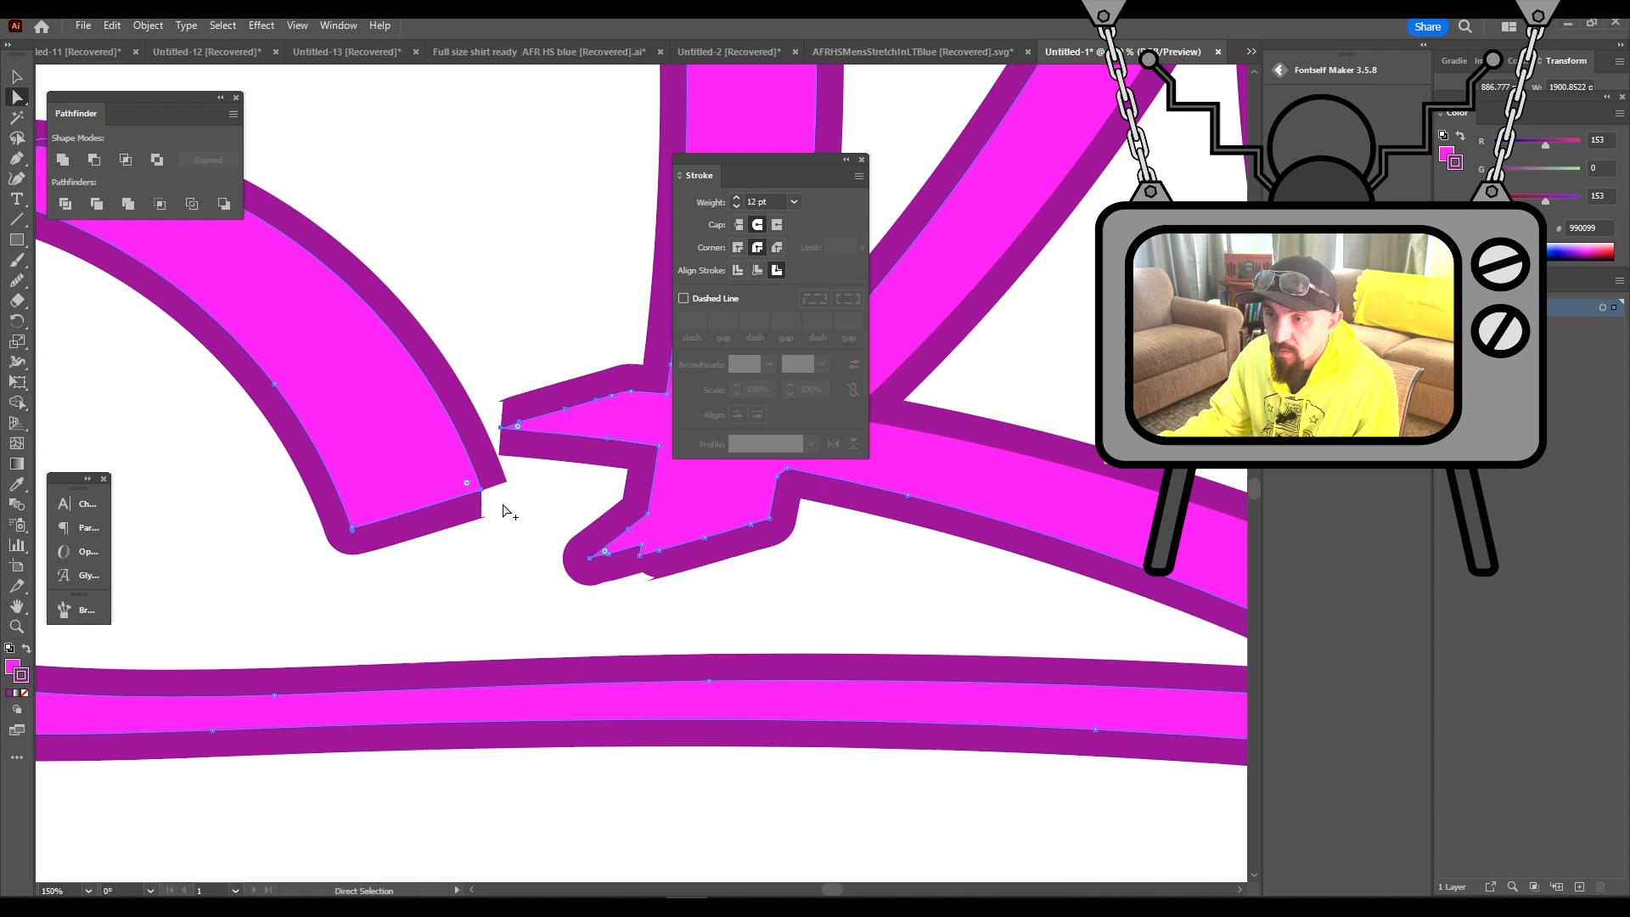
scroll(503, 512, "up", 6)
scroll(418, 383, "down", 5)
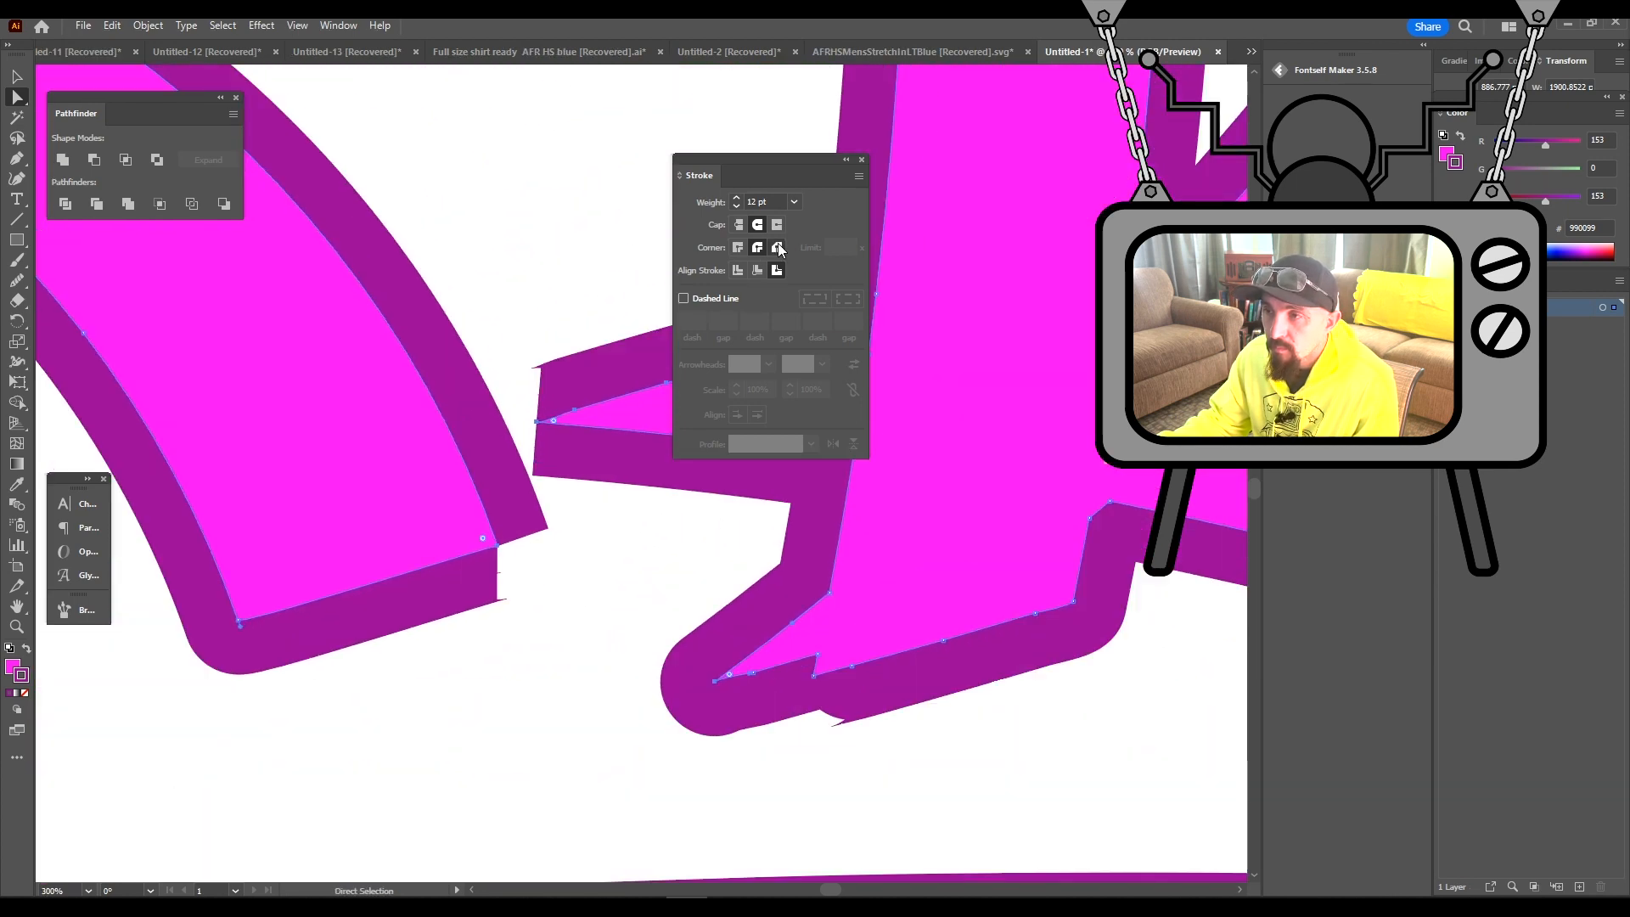
left_click(778, 247)
left_click(758, 247)
left_click(738, 247)
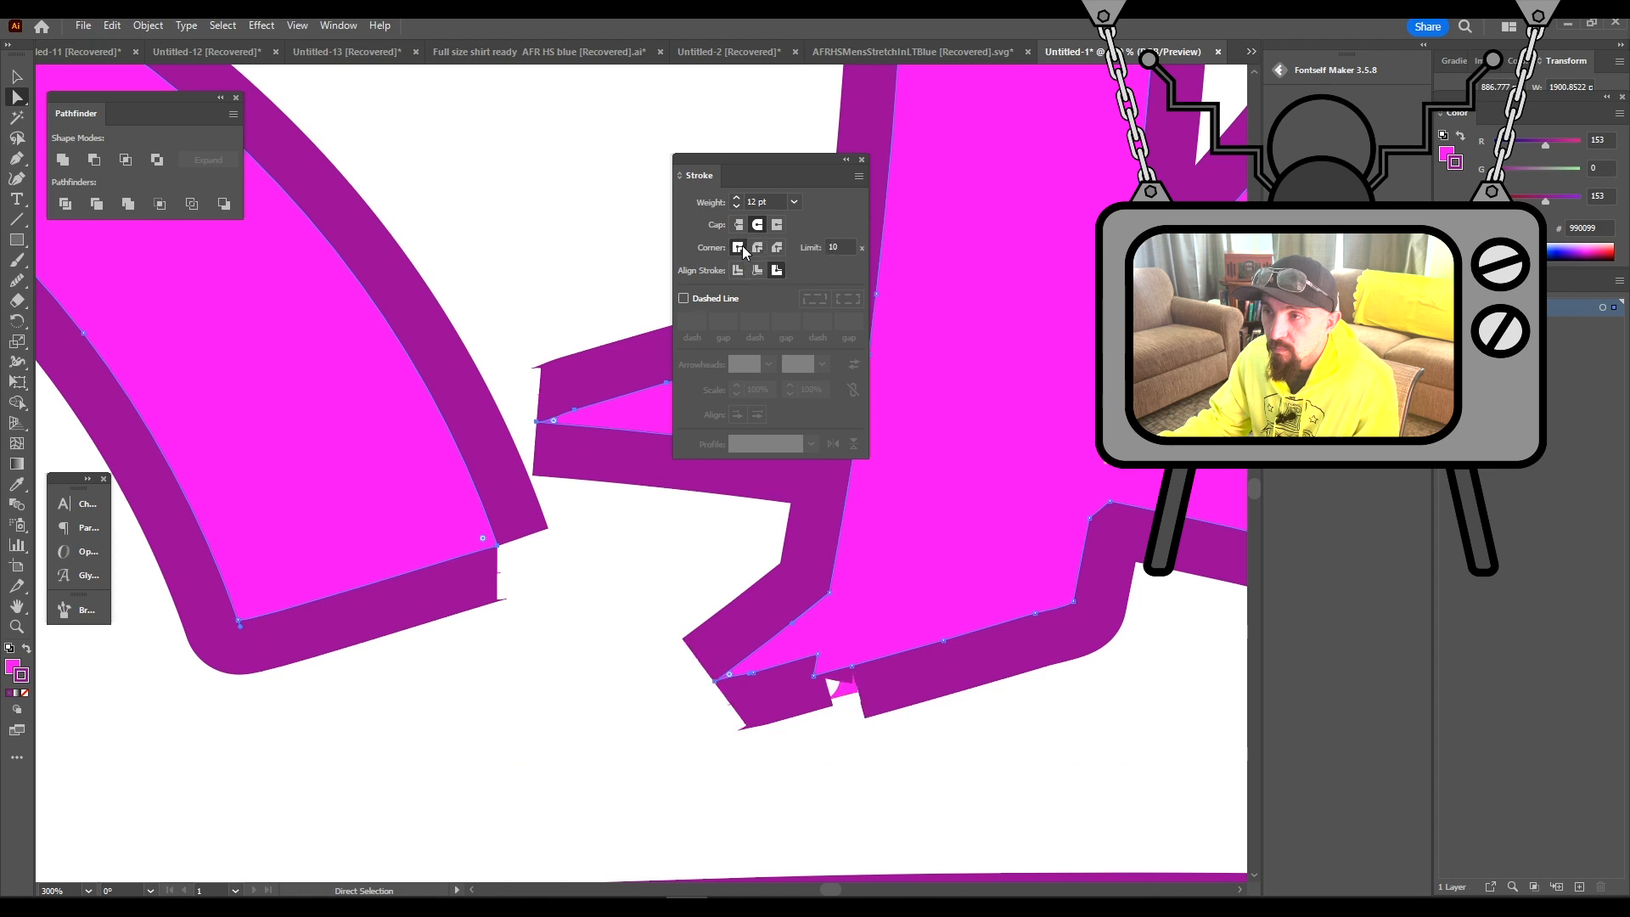
left_click(757, 247)
Move the anchor at the pointed stroke tip beside the T's foot slightly inward to round its squared-off outline
scroll(567, 477, "up", 3)
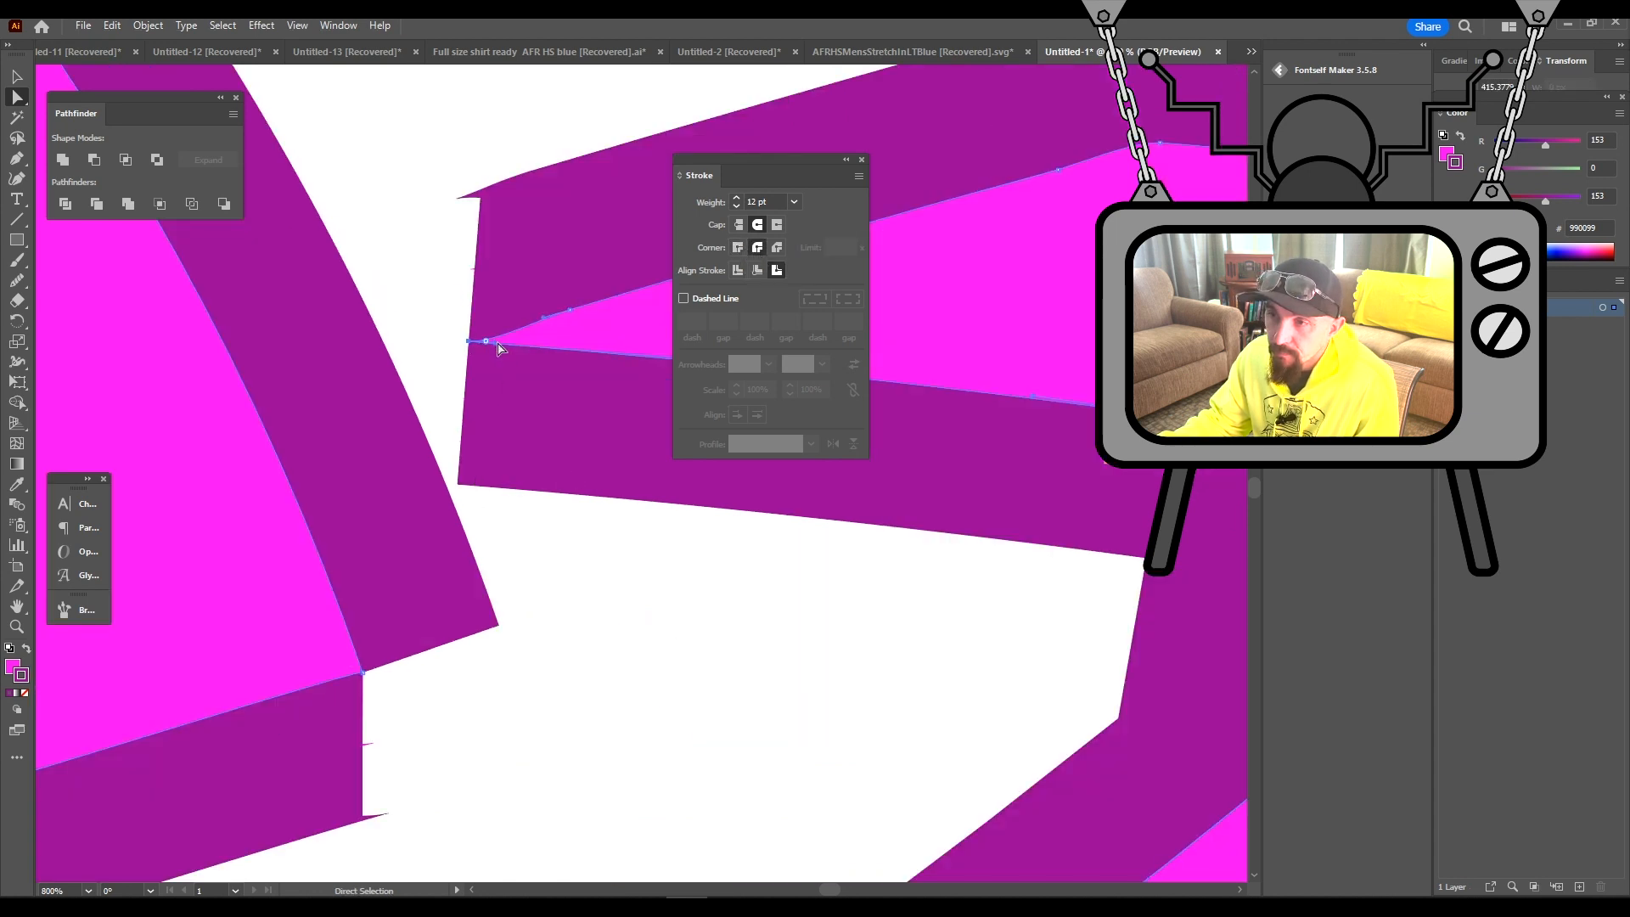
left_click_drag(469, 340, 495, 342)
left_click(608, 526)
Nudge the corner anchor at the underline flourish's end, near the T's foot, slightly outward to round its notched outline
scroll(613, 535, "down", 3)
left_click_drag(630, 551, 748, 535)
scroll(691, 570, "up", 3)
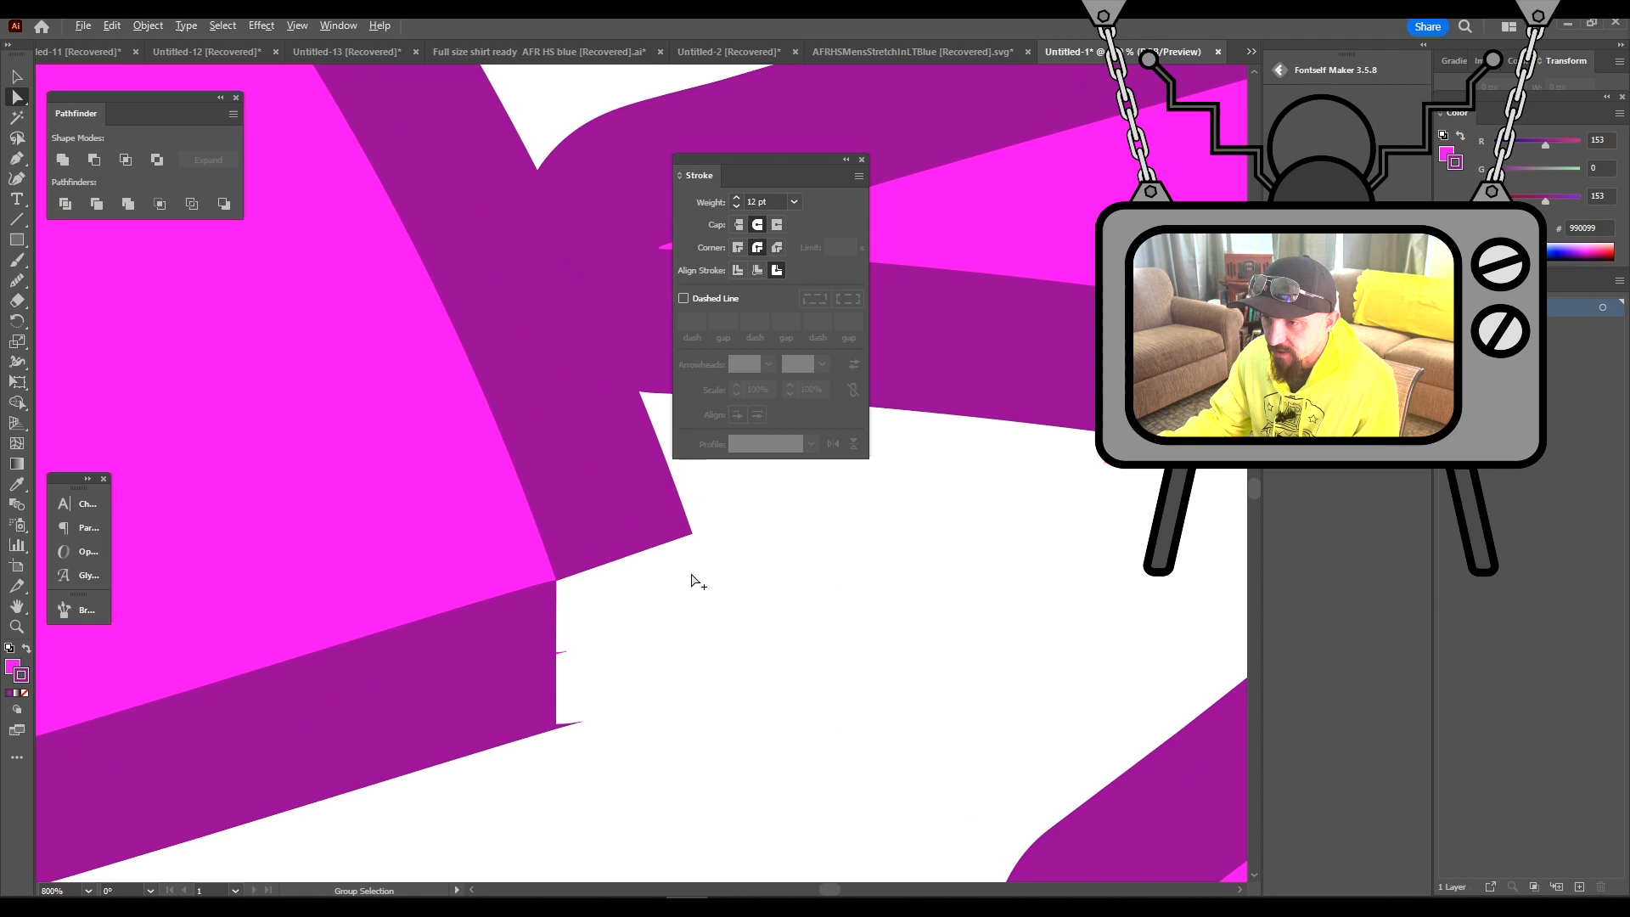
left_click(561, 578)
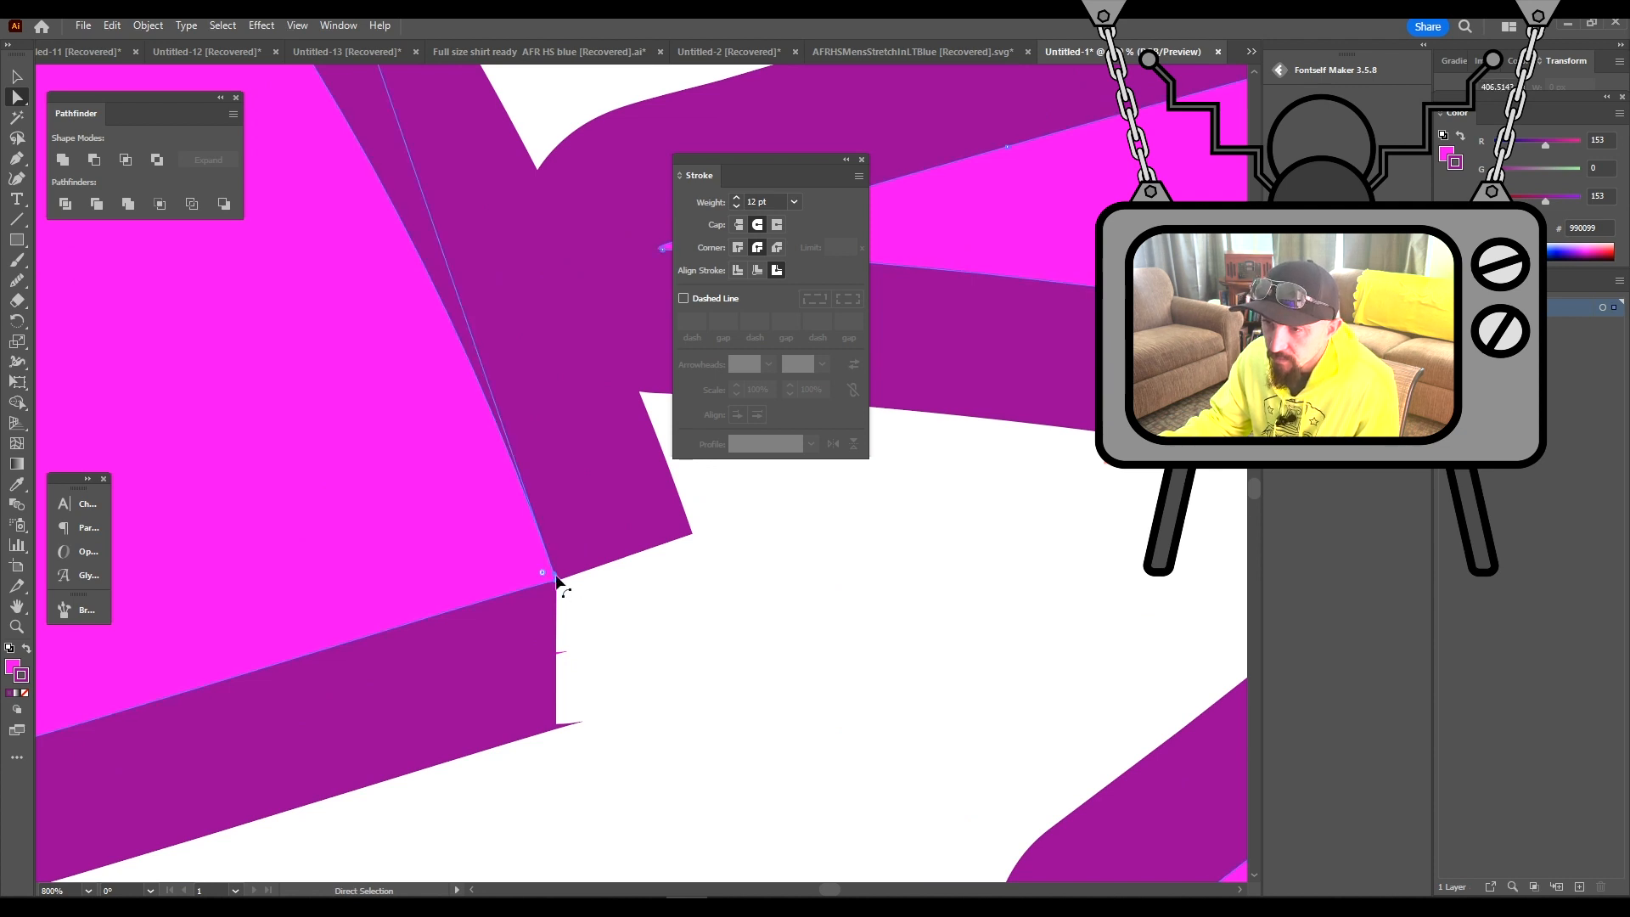
left_click_drag(557, 582, 563, 583)
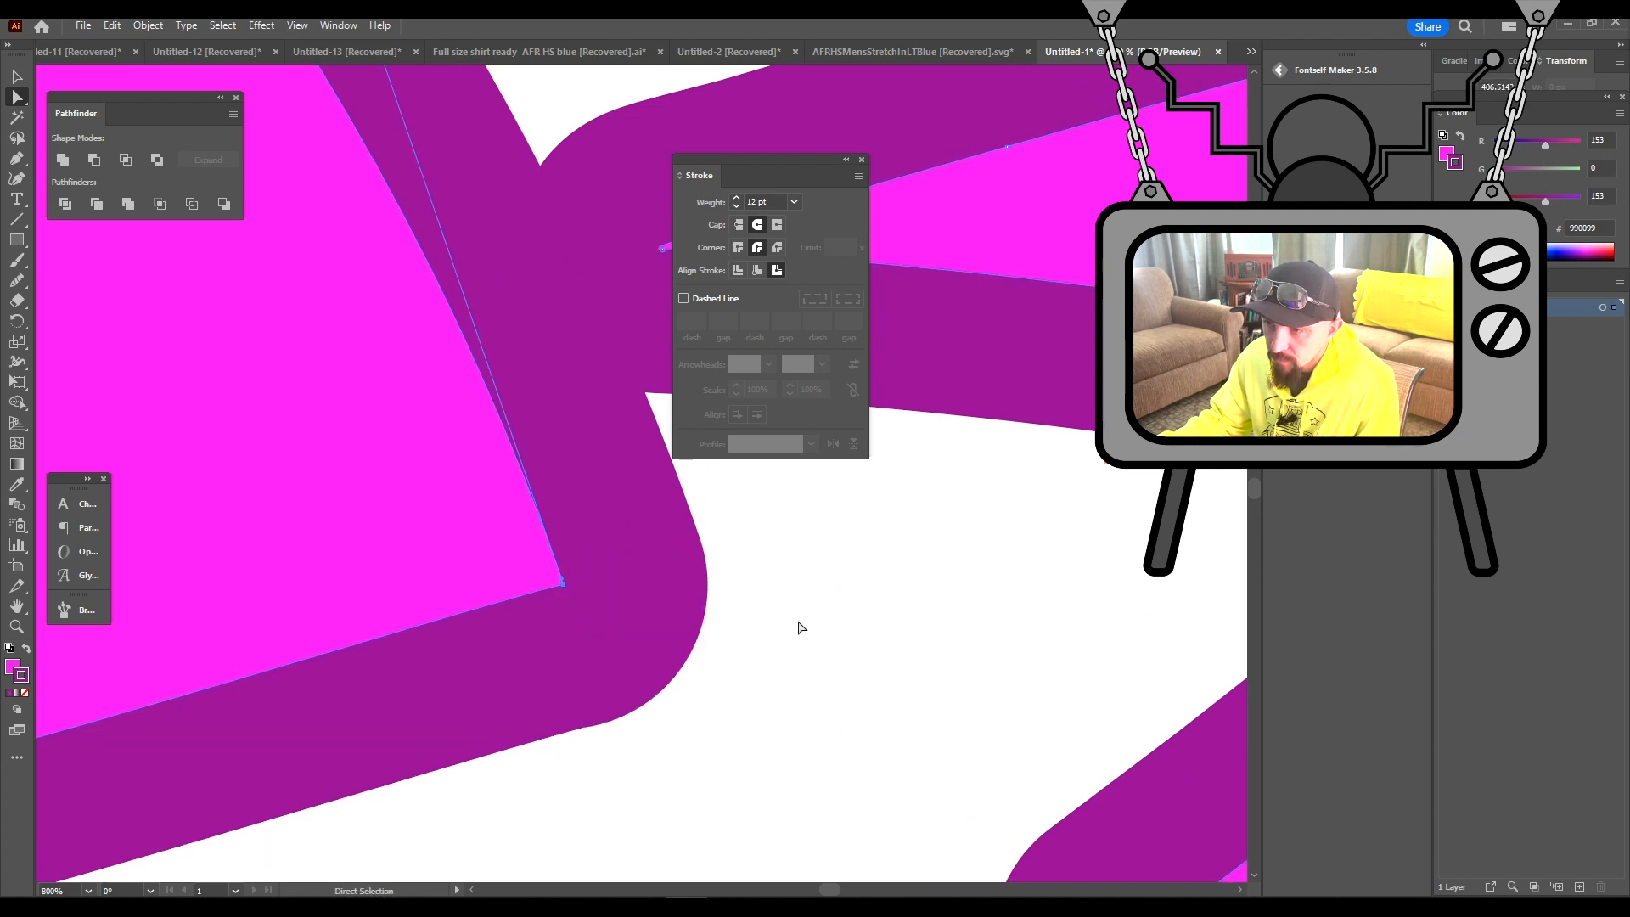
left_click(801, 626)
Adjust the corner anchor where the pointed spur meets the underside of the T's foot to clean up its notched outline
scroll(834, 575, "down", 4)
mouse_move(837, 581)
left_mouse_down()
mouse_move(674, 593)
mouse_move(385, 462)
left_mouse_up()
scroll(492, 575, "up", 3)
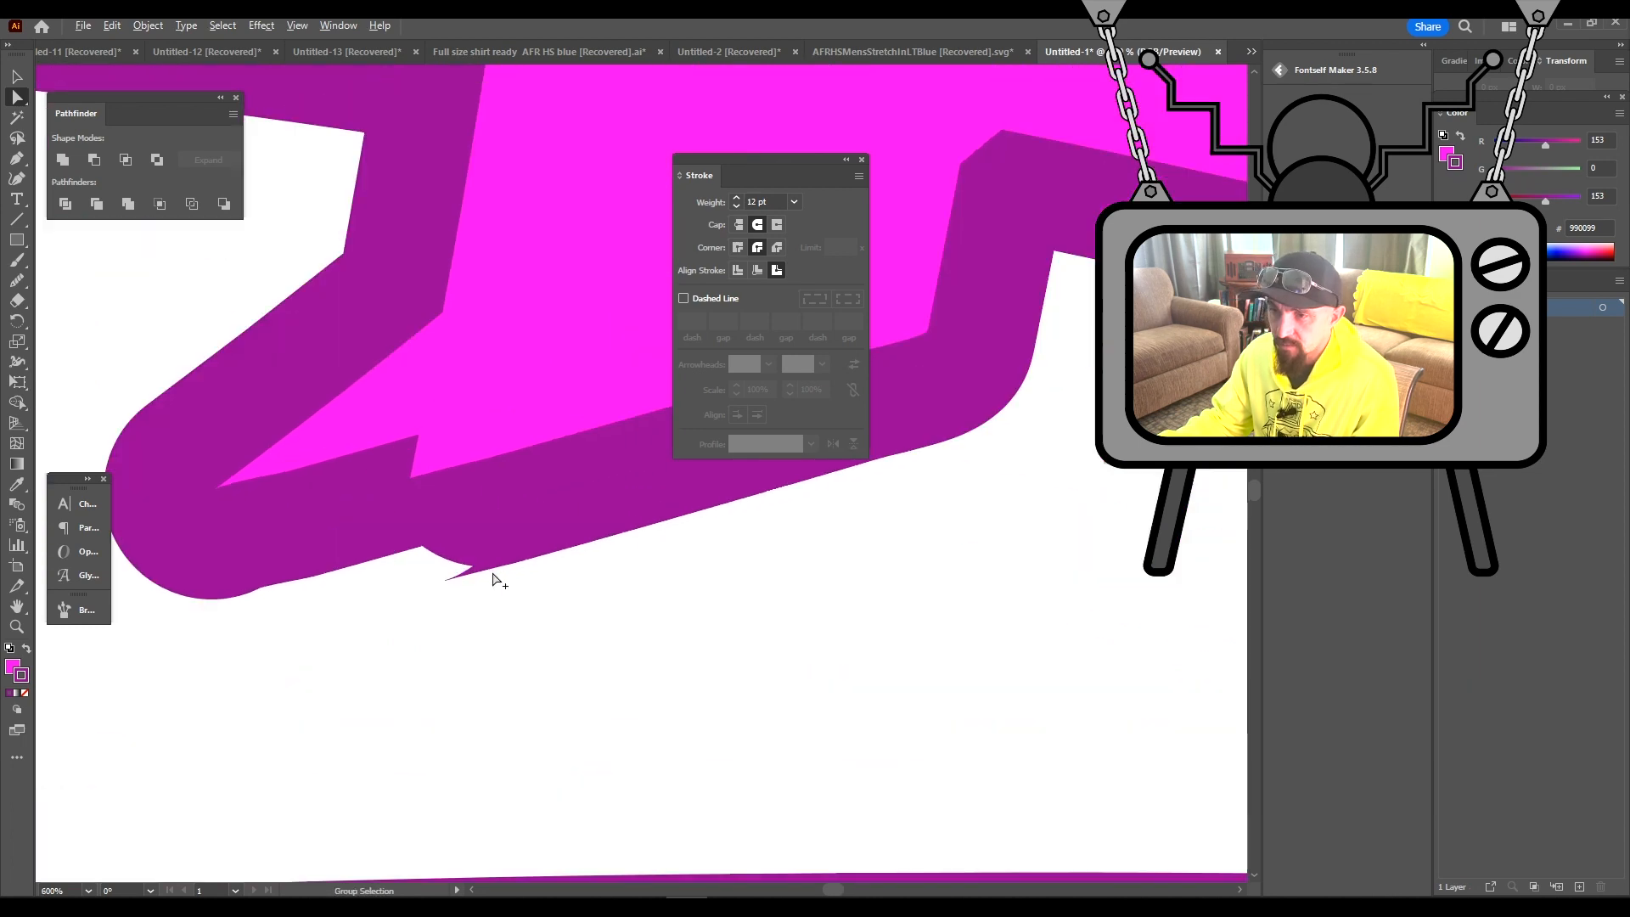
left_click(488, 574)
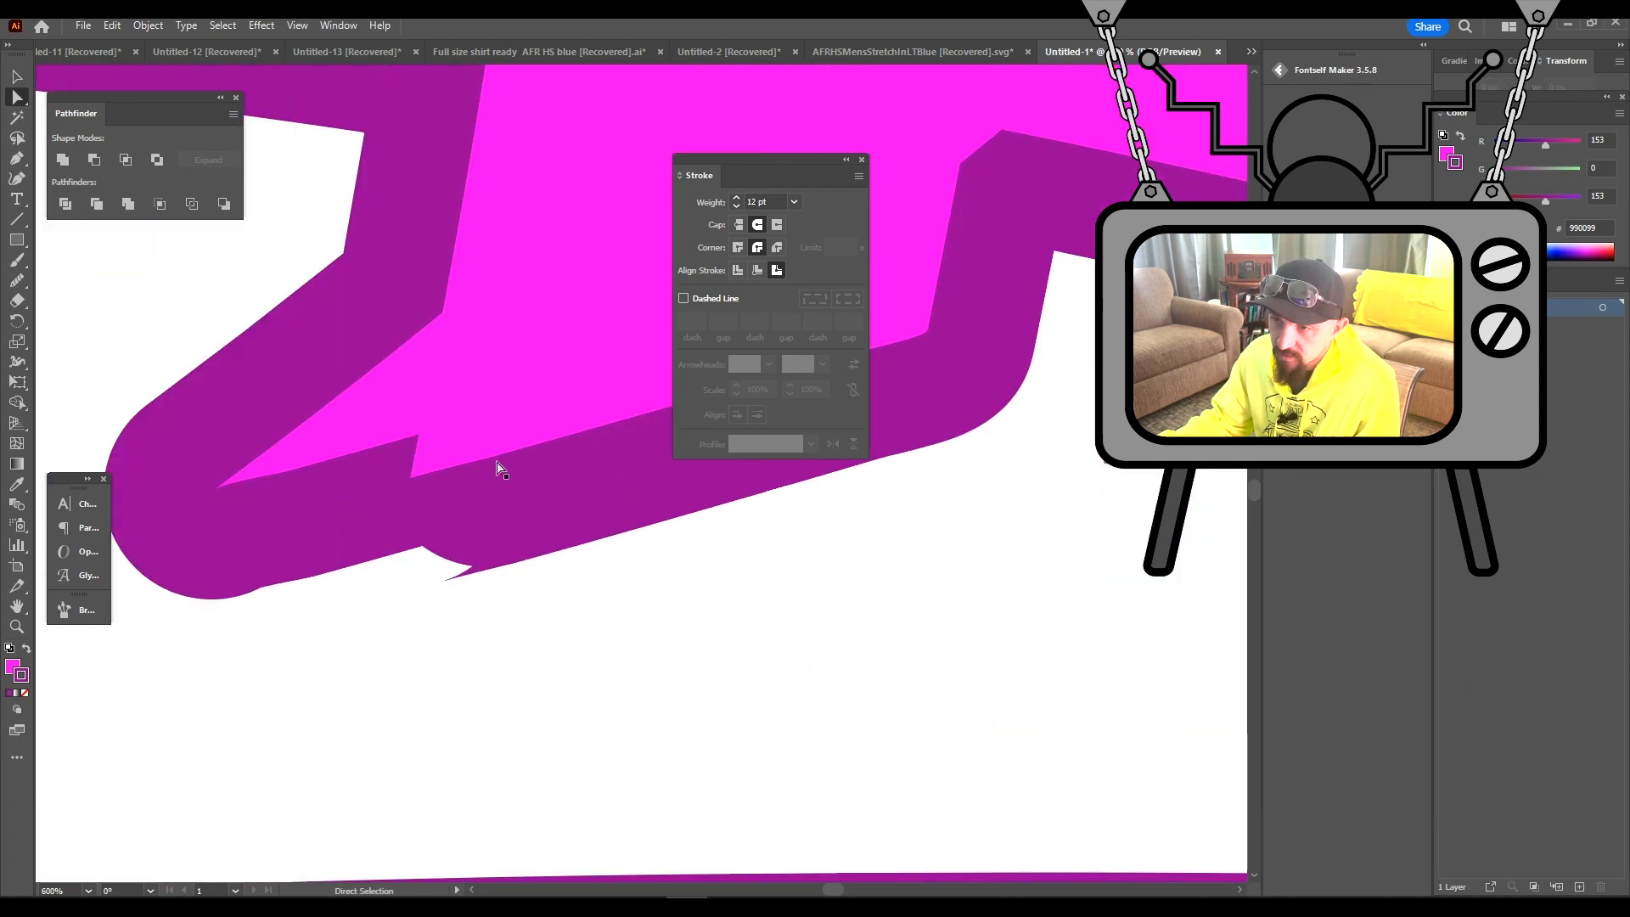
scroll(498, 466, "down", 2)
scroll(774, 540, "down", 3)
scroll(774, 540, "down", 1)
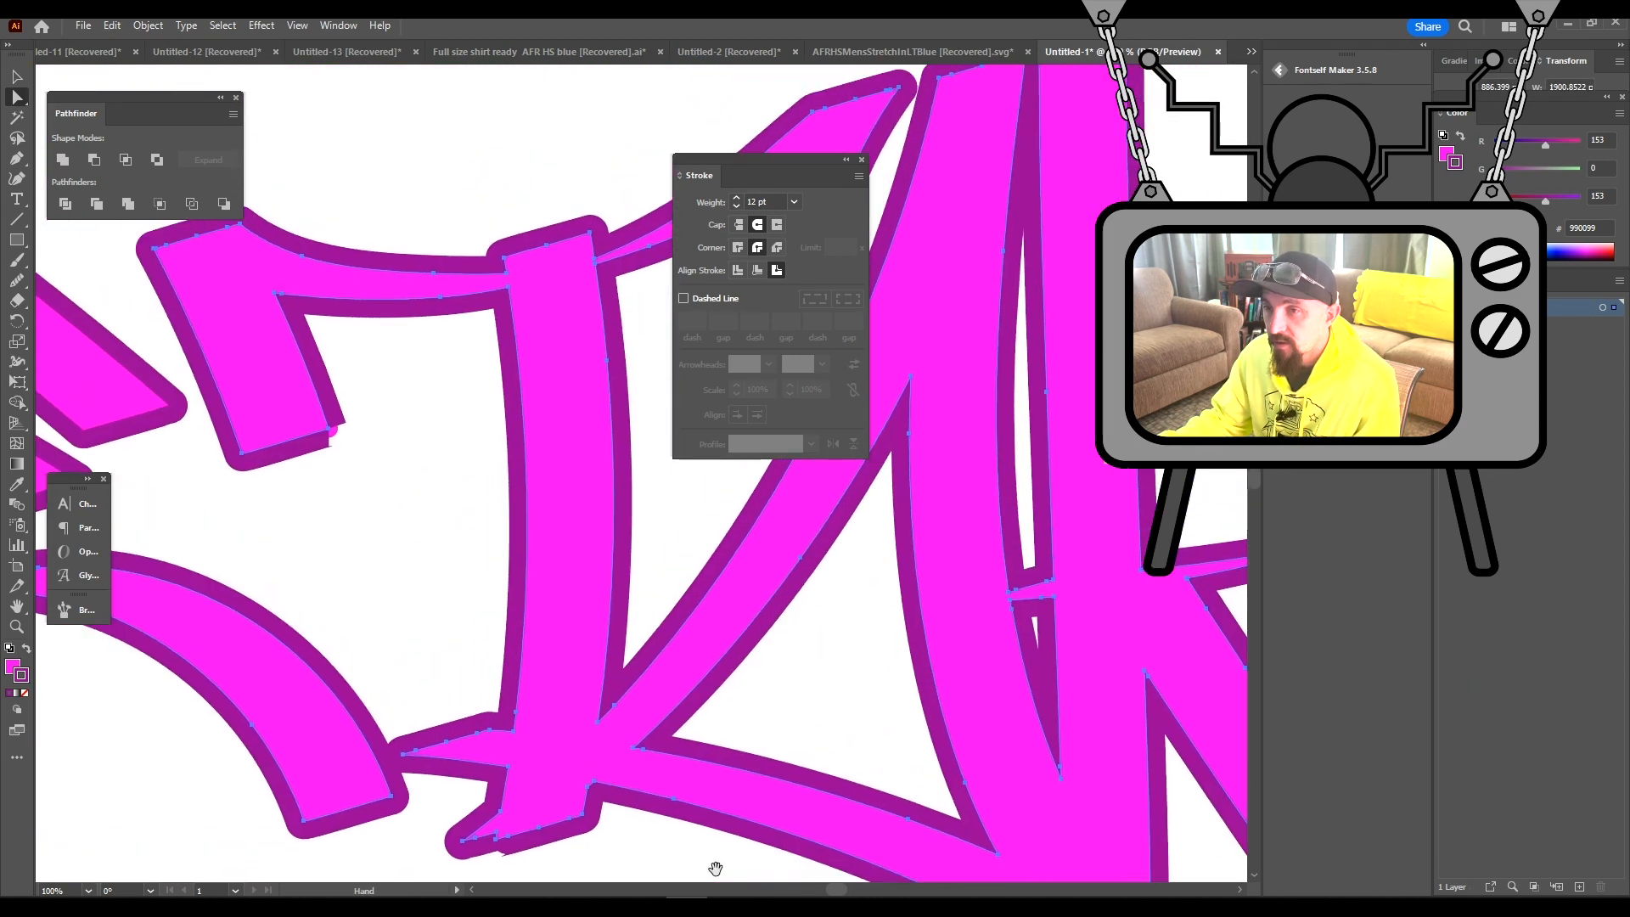
Move the lower corner anchor of the T's left crossbar drop to repair its broken outline corner
scroll(339, 465, "up", 5)
mouse_move(345, 448)
left_mouse_down()
mouse_move(454, 429)
mouse_move(440, 423)
left_mouse_up()
left_click(670, 548)
Nudge the anchor at the foot of the N's left leg slightly to repair its glitched outline corner
scroll(655, 528, "down", 4)
left_click_drag(759, 588, 317, 633)
scroll(513, 590, "down", 3)
left_click_drag(794, 661, 193, 467)
left_click_drag(689, 587, 484, 459)
scroll(506, 594, "up", 6)
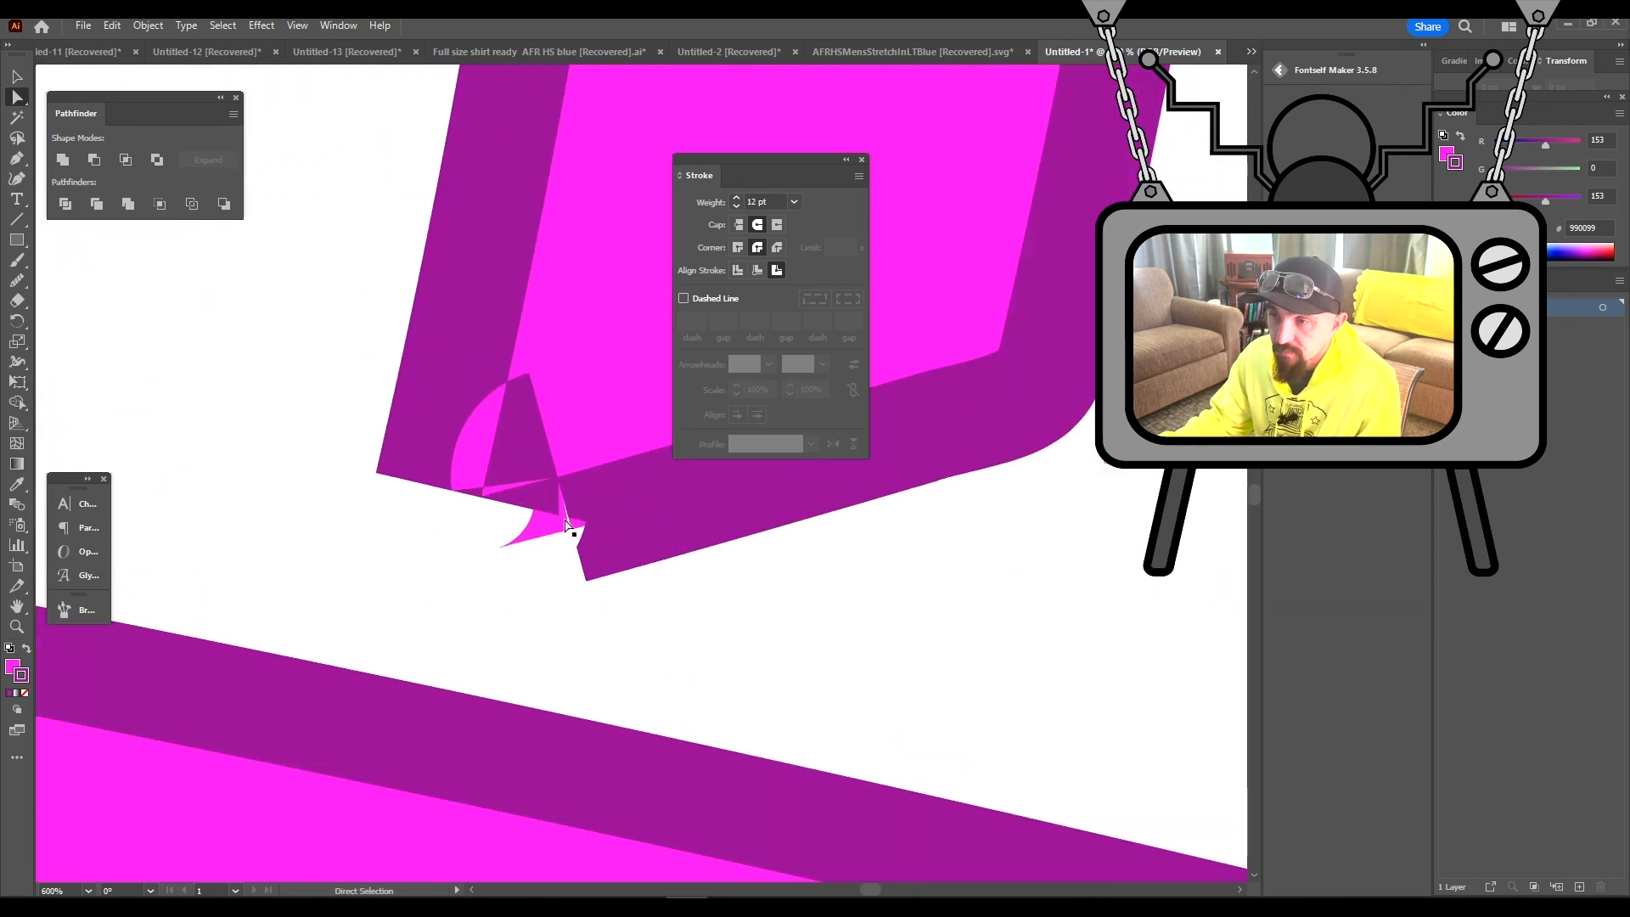
left_click(557, 481)
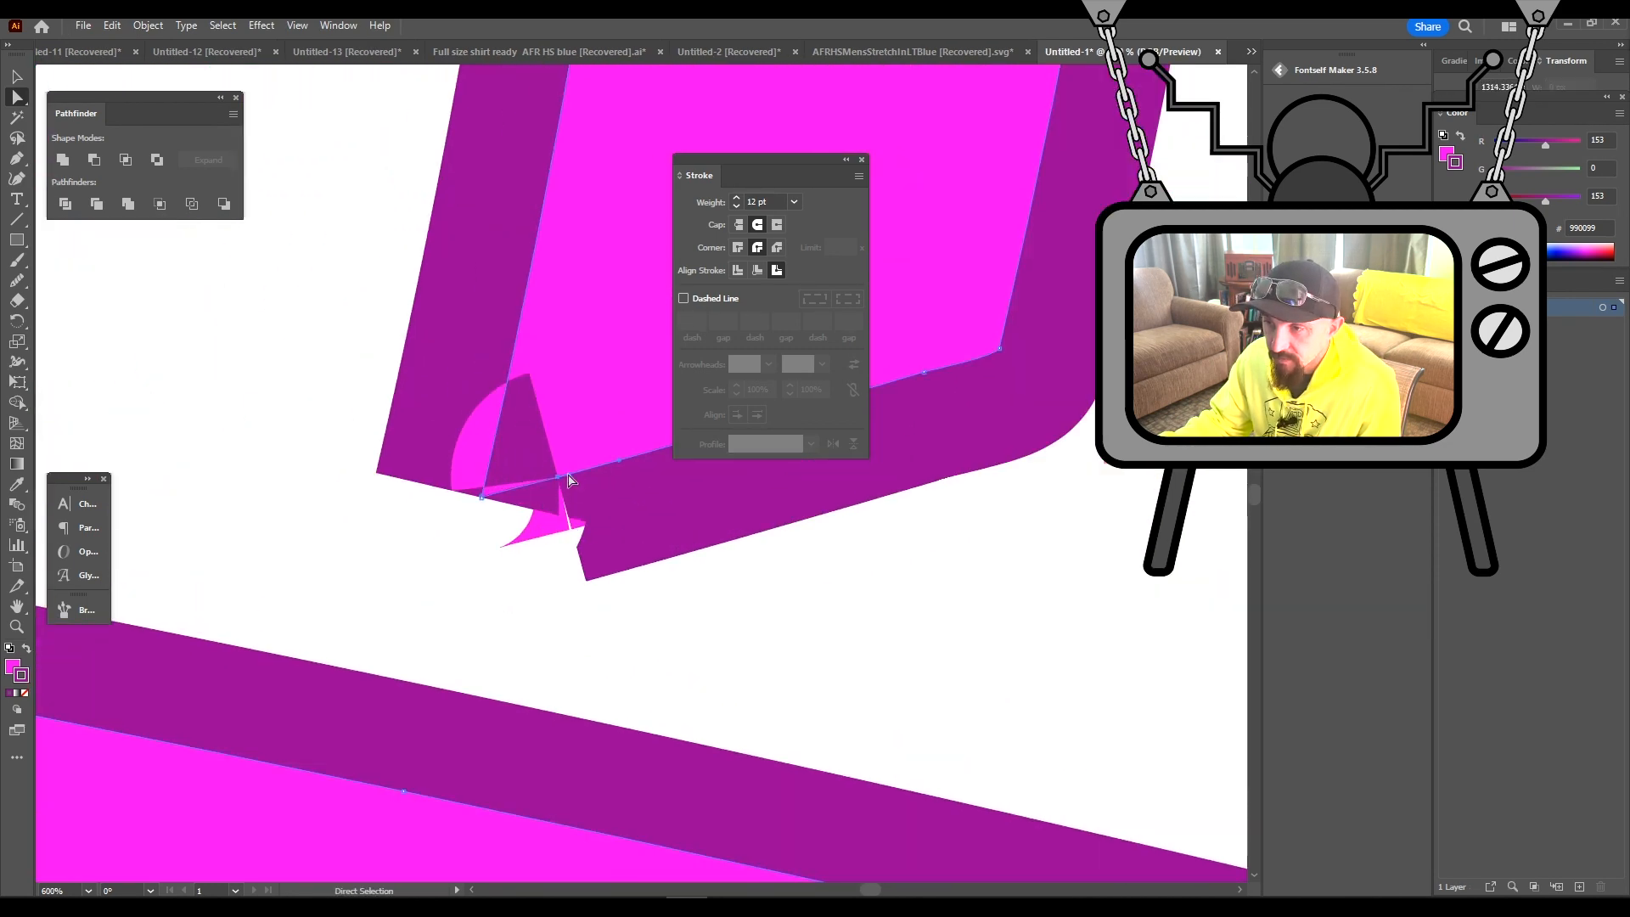
left_click_drag(568, 472, 572, 471)
left_click(710, 594)
Delete the stray anchor on the lower edge of the first dot after the N to clean its outline corner
scroll(709, 554, "down", 4)
mouse_move(634, 426)
left_mouse_down()
mouse_move(609, 559)
mouse_move(188, 328)
left_mouse_up()
left_click_drag(921, 649, 323, 491)
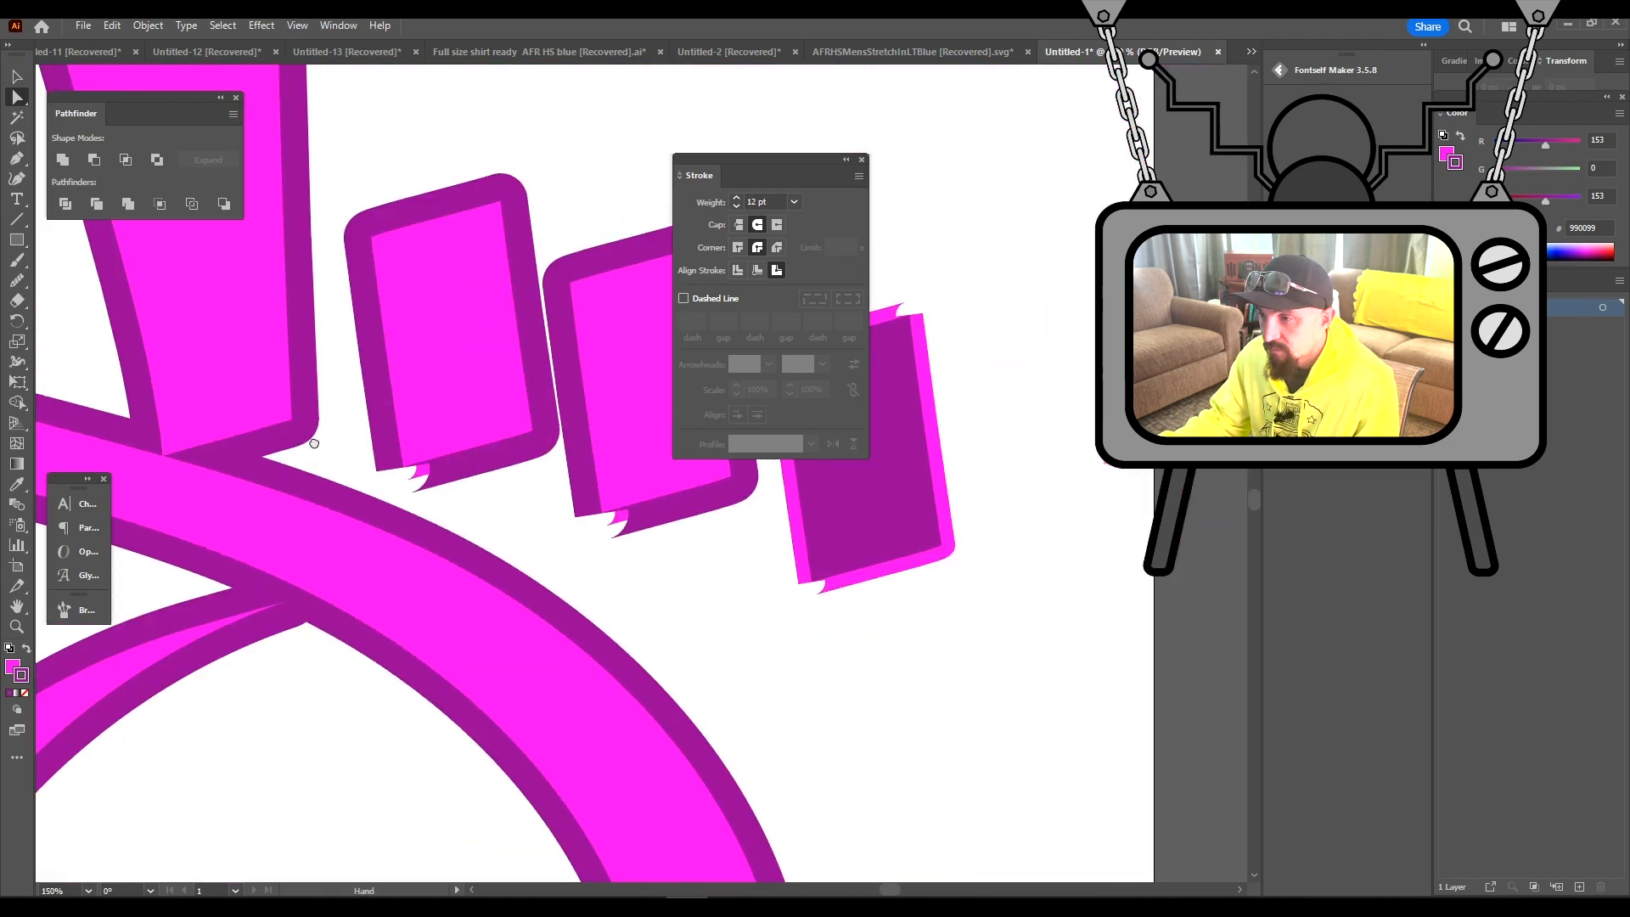
left_click(448, 505)
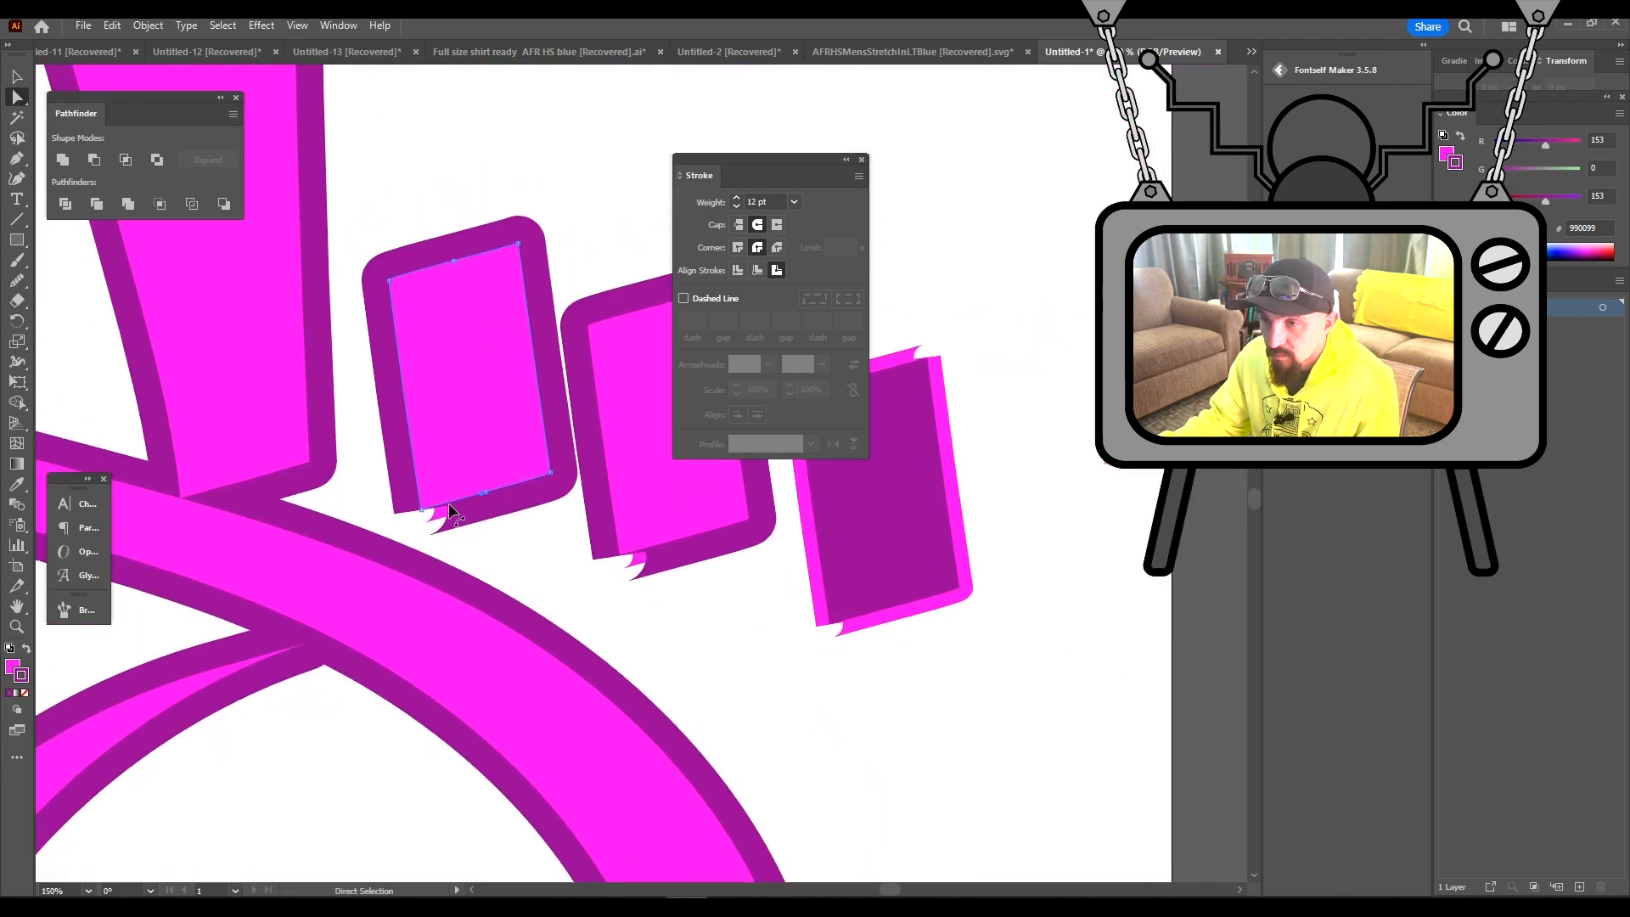
left_click(492, 490)
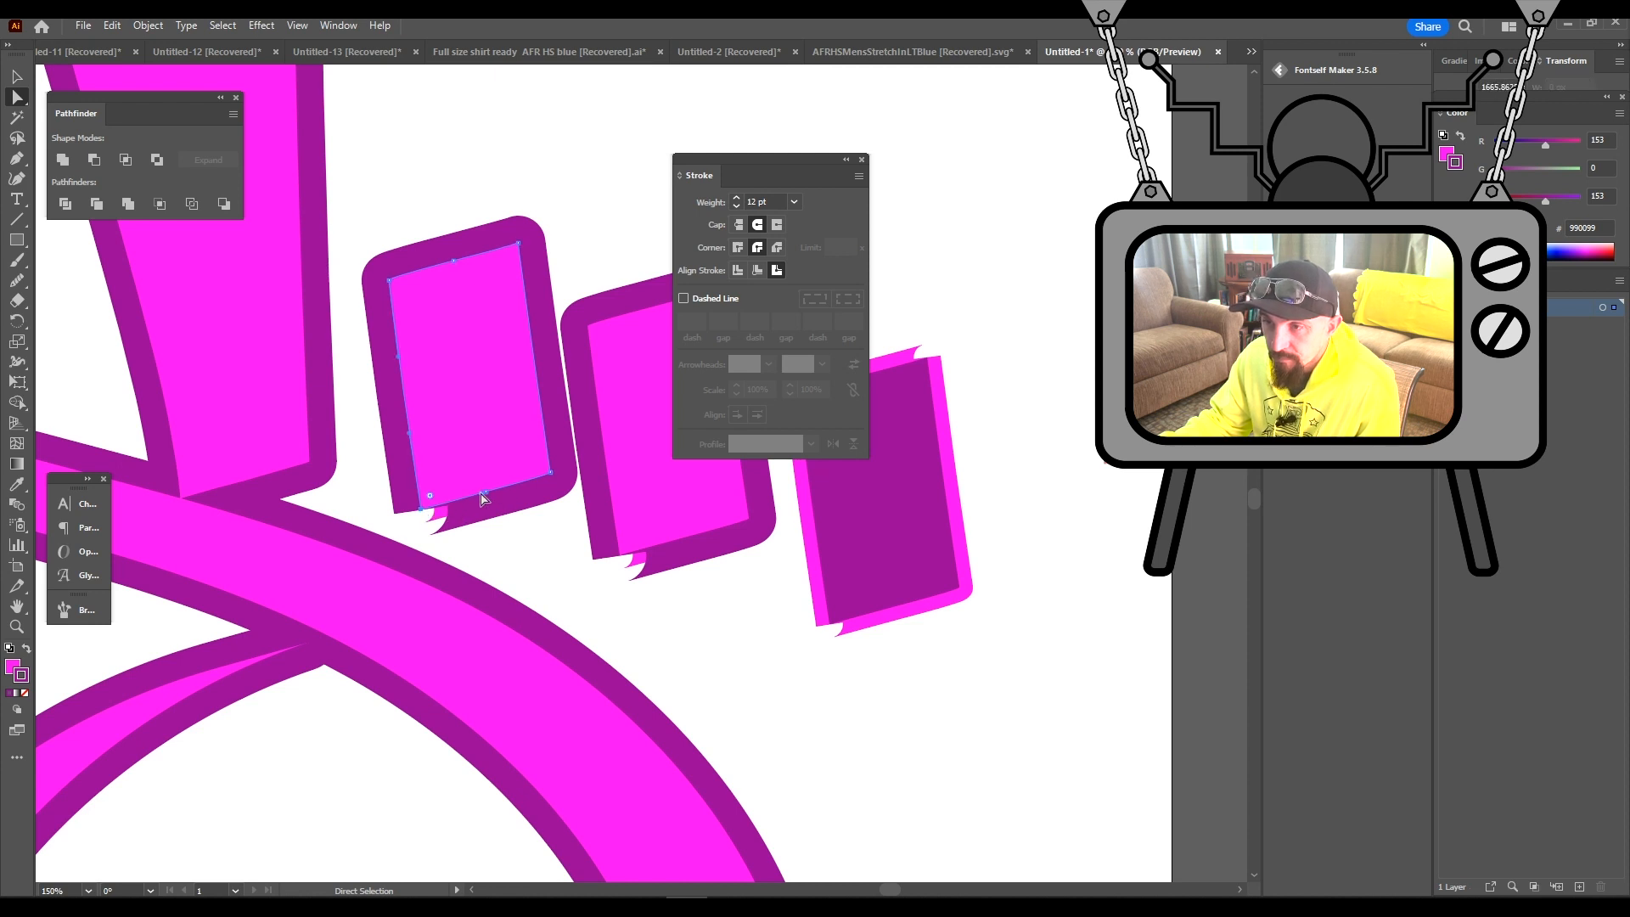
key("Delete")
Delete the second and third dots after the N
key("ctrl+minus")
key("ctrl+minus")
key("ctrl+minus")
key("ctrl+minus")
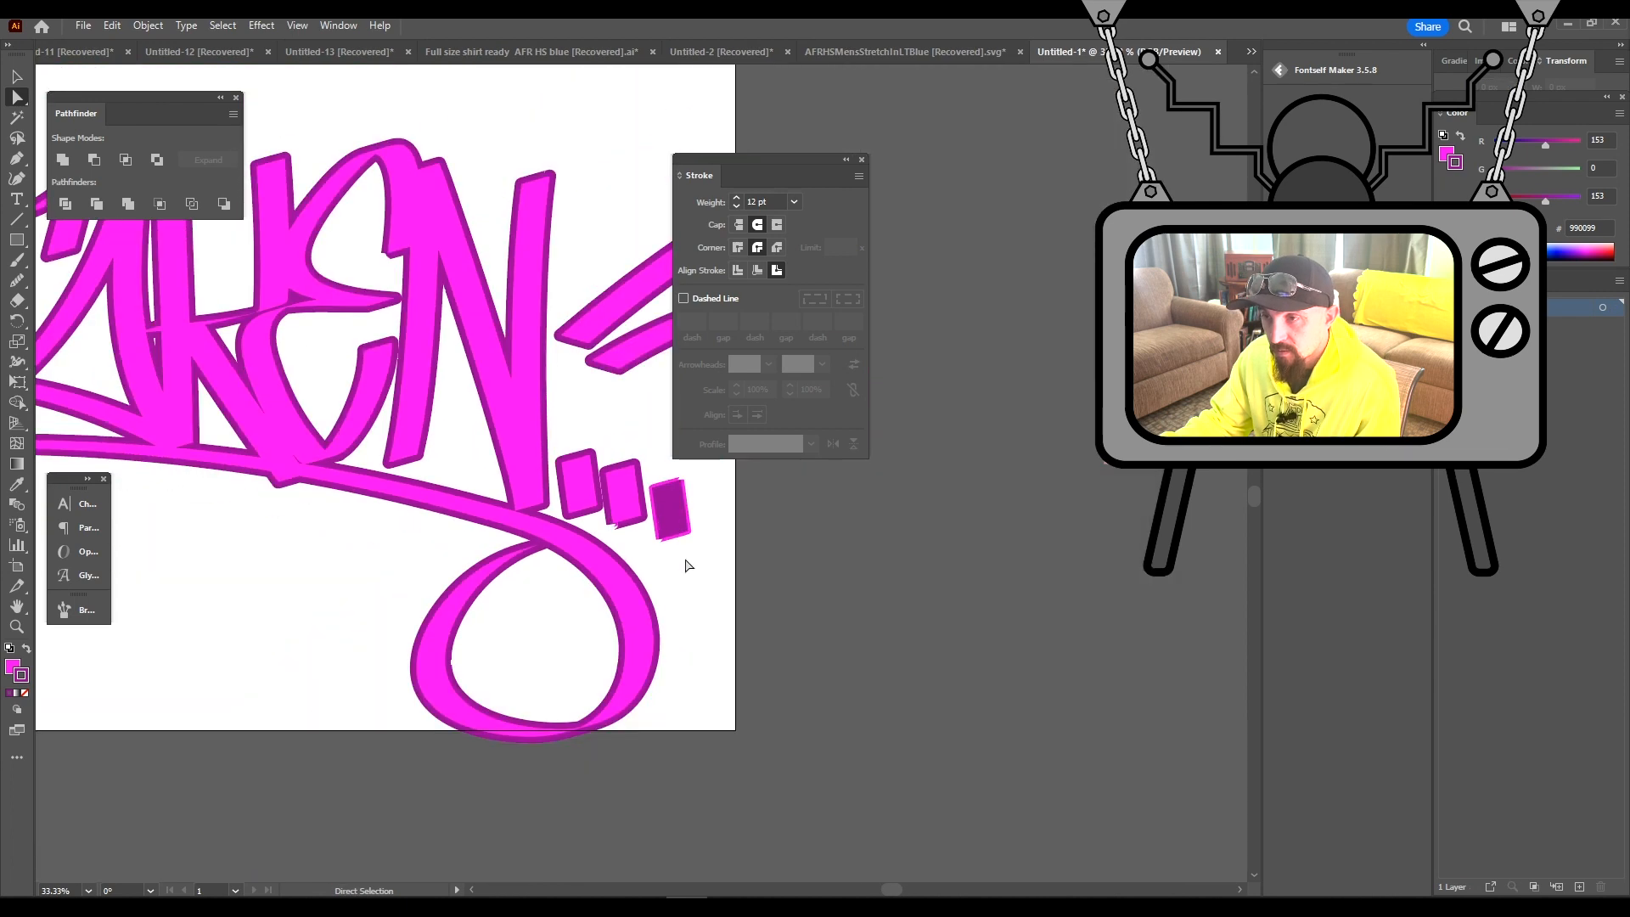
mouse_move(354, 367)
left_mouse_down()
mouse_move(499, 491)
mouse_move(485, 450)
left_mouse_up()
key("Delete")
key("Delete")
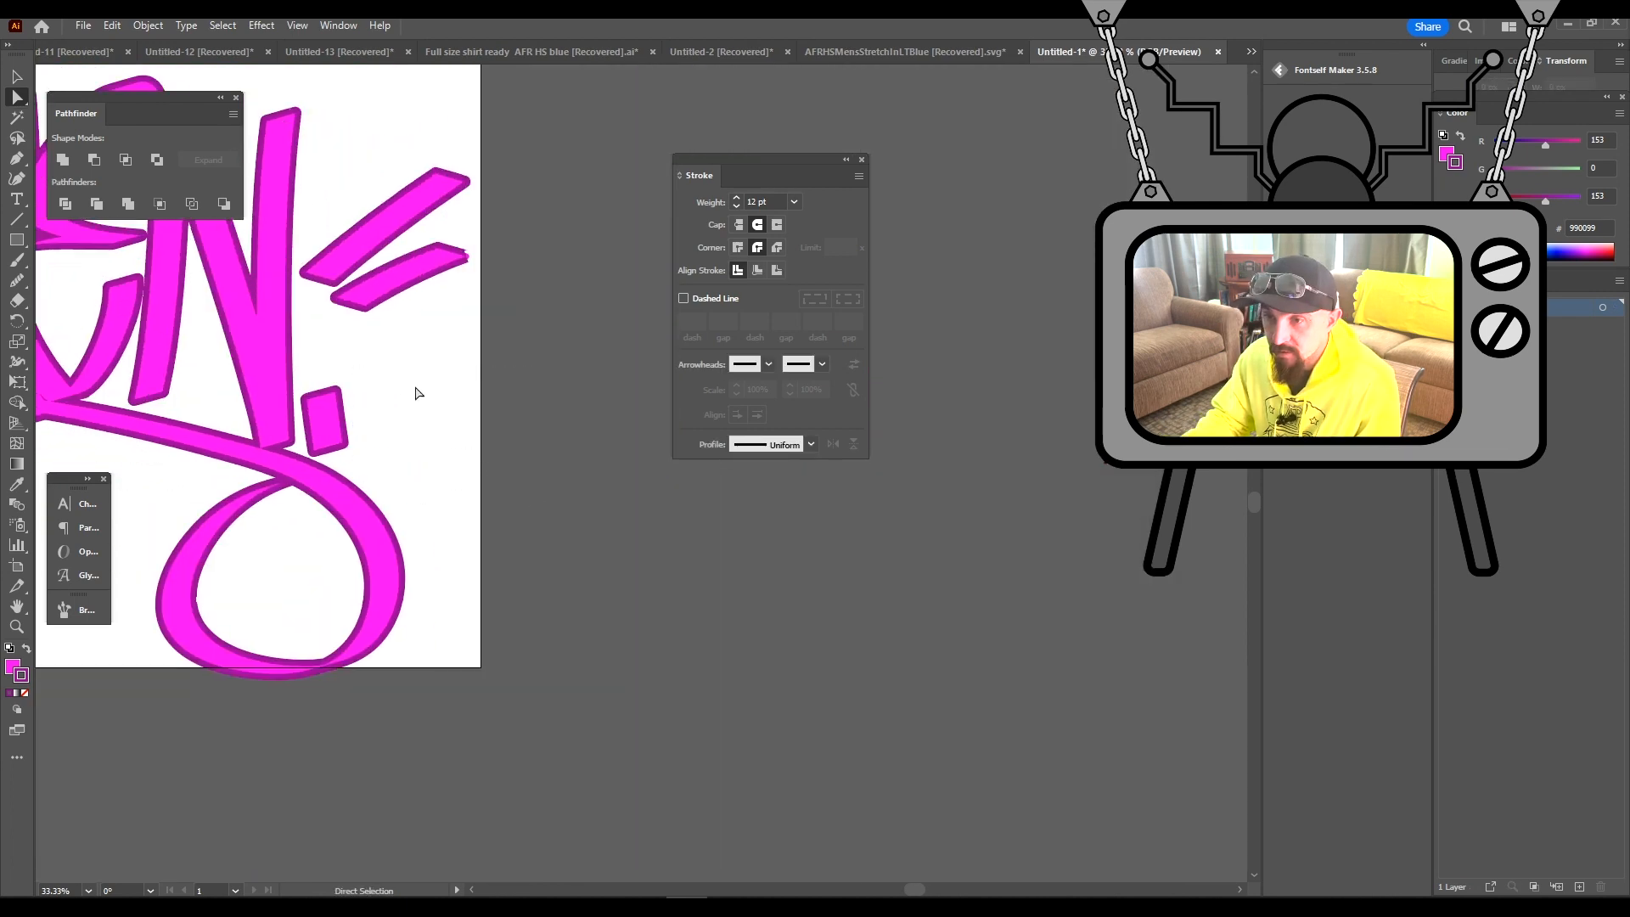
Duplicate the repaired dot twice beside the original to form an evenly spaced row of three dots
scroll(345, 400, "up", 4)
left_click(14, 77)
left_click_drag(281, 518, 544, 531)
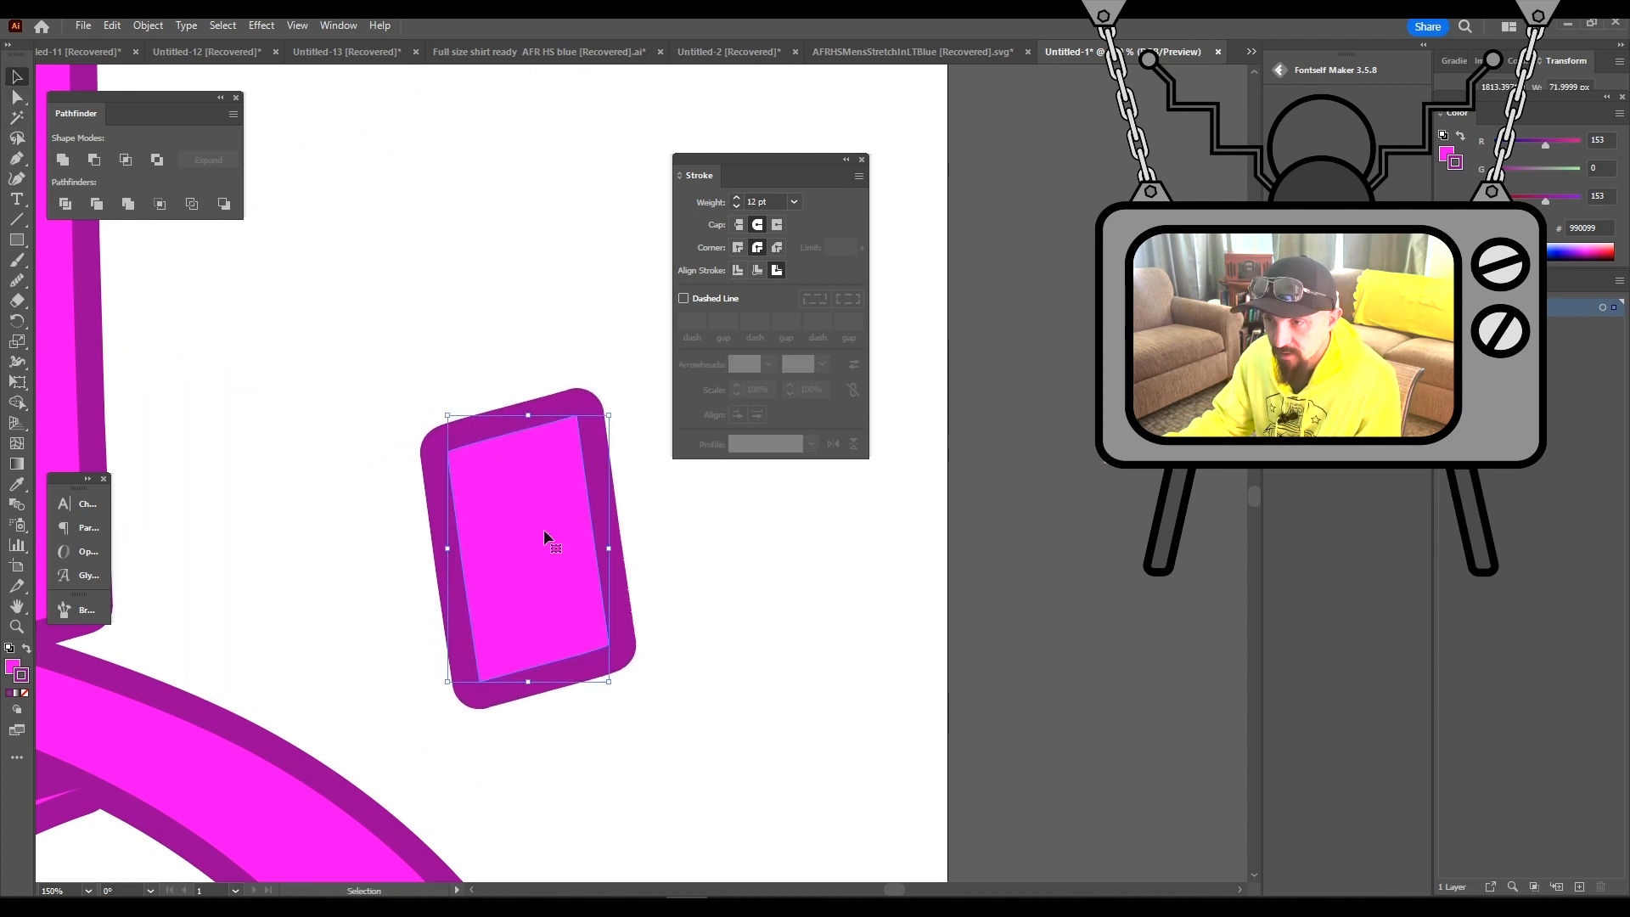
key("ctrl+z")
left_click_drag(281, 510, 837, 553)
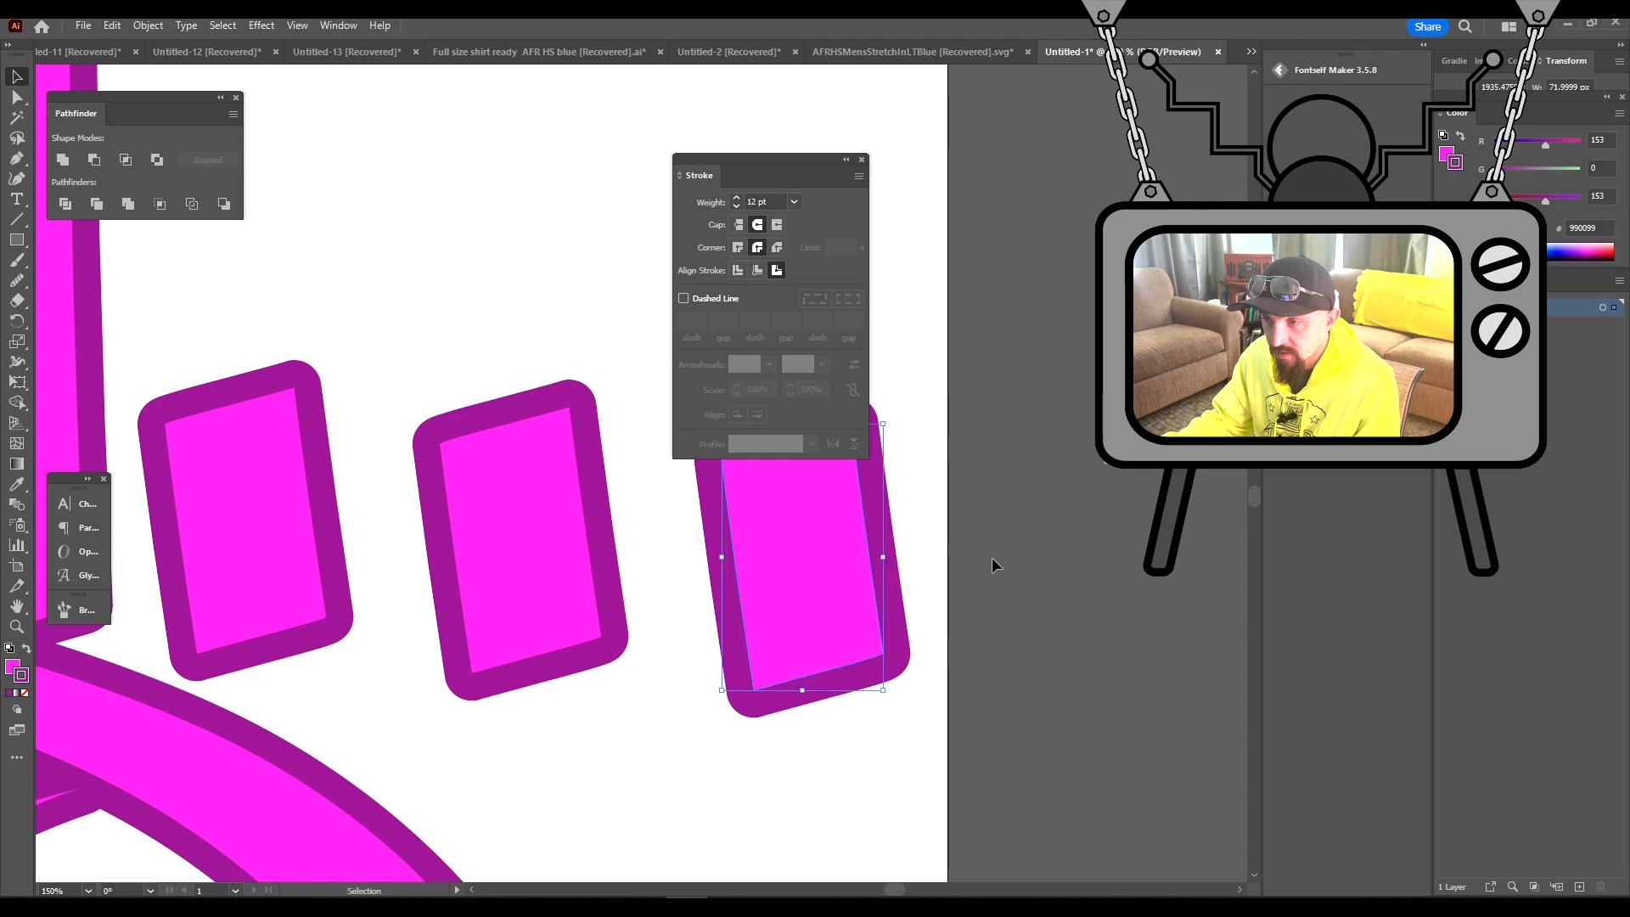
left_click(951, 555)
Adjust the anchors at the outer tip of the lower accent stroke beside the N to round its squared-off outline
scroll(625, 556, "down", 3)
mouse_move(420, 544)
left_mouse_down()
mouse_move(520, 557)
mouse_move(793, 721)
left_mouse_up()
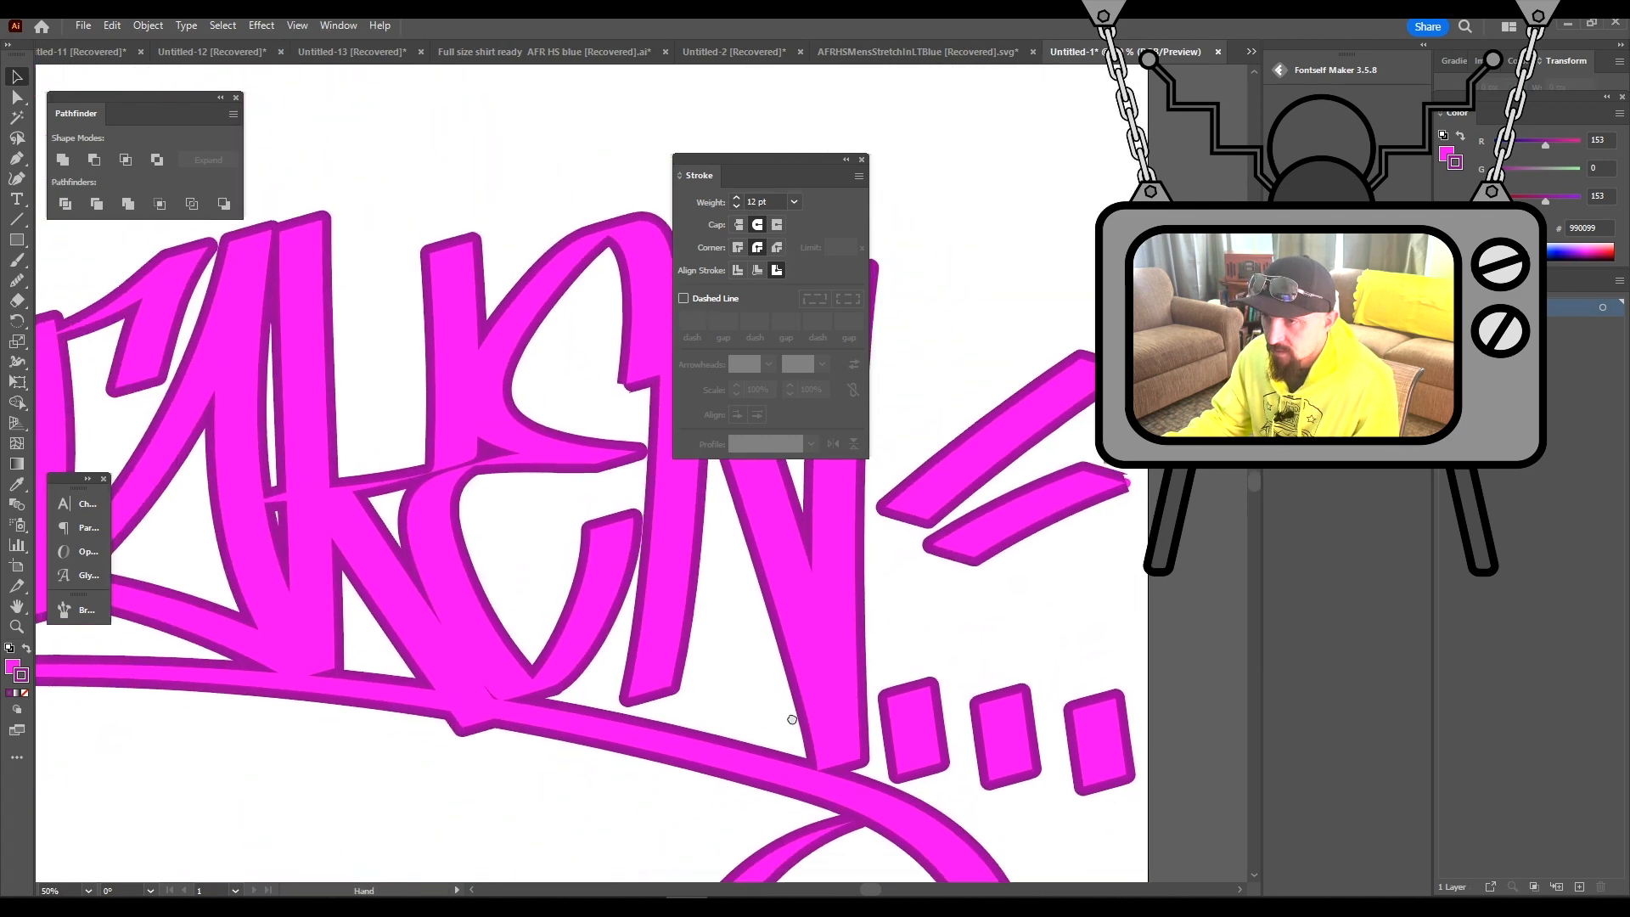
scroll(981, 478, "up", 5)
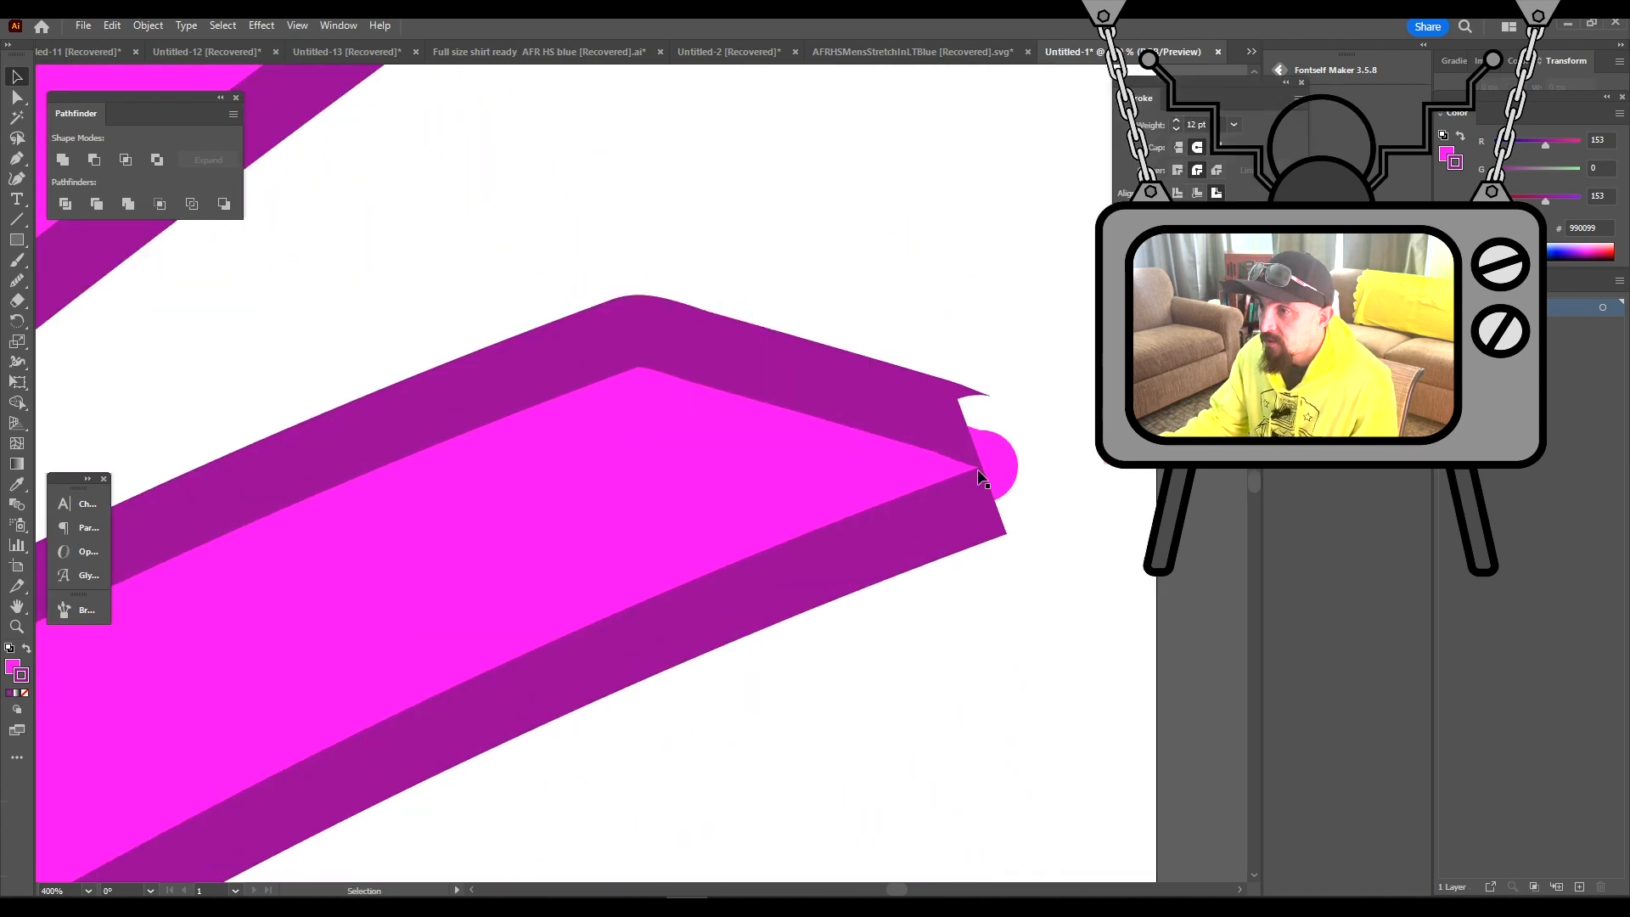
key("a")
left_click(909, 443)
scroll(939, 462, "up", 4)
left_click_drag(939, 462, 753, 690)
scroll(939, 365, "down", 4)
mouse_move(938, 365)
left_mouse_down()
mouse_move(911, 386)
mouse_move(943, 370)
left_mouse_up()
scroll(944, 372, "up", 5)
left_click_drag(977, 280, 982, 281)
scroll(983, 282, "down", 5)
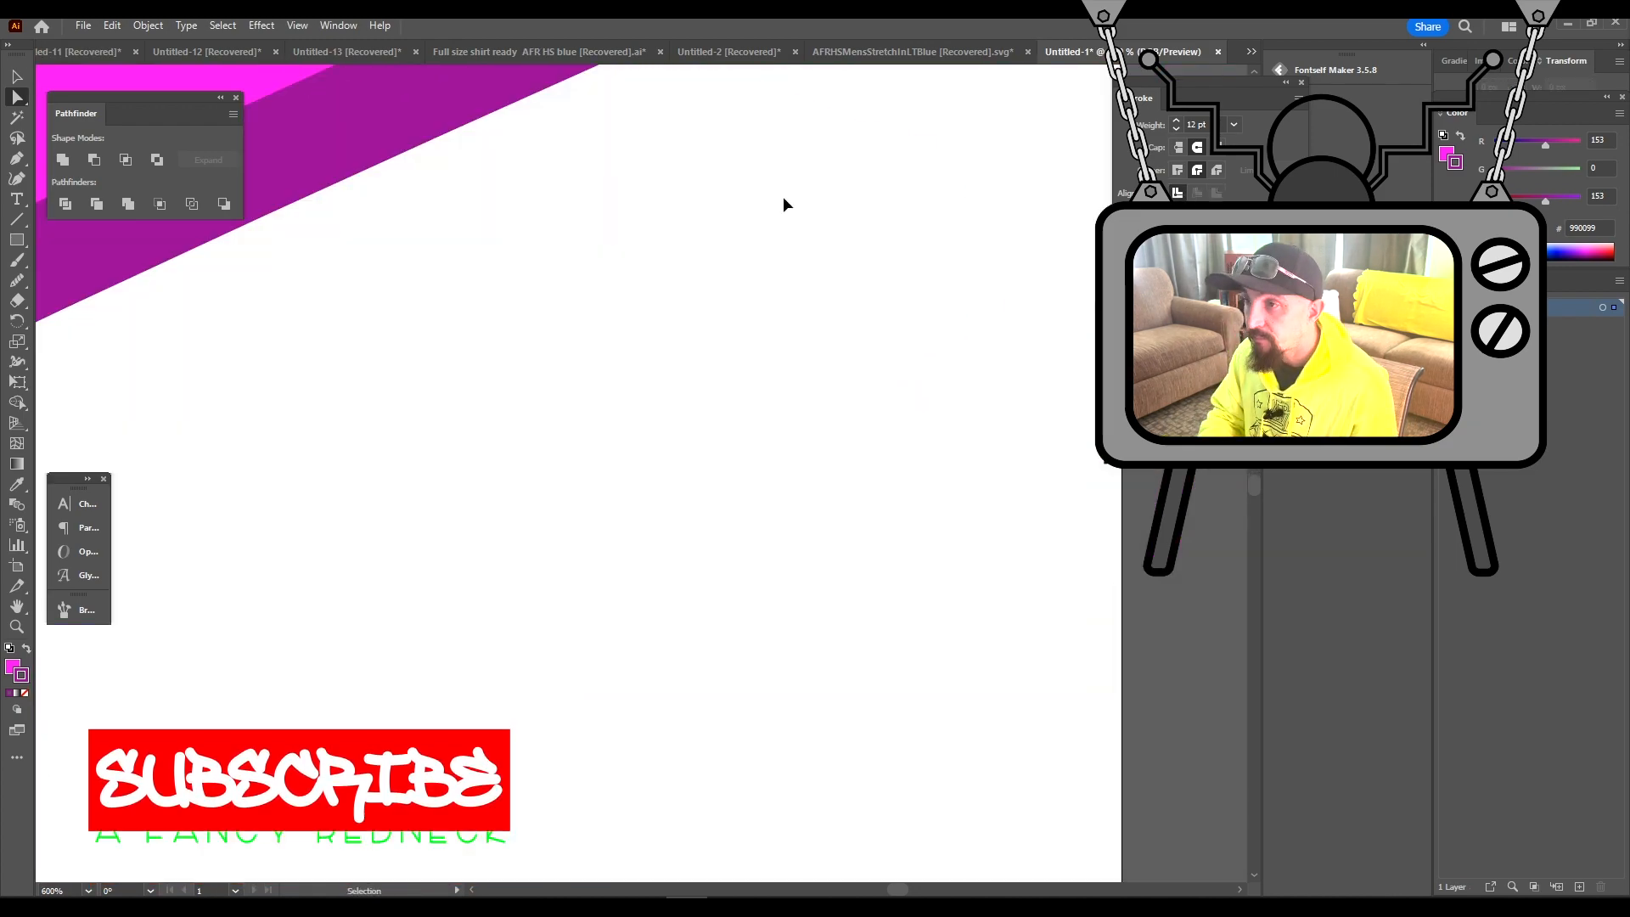
Adjust the anchor at the outer tip of the accent stroke before the T to round its squared-off outline
scroll(480, 476, "up", 5)
scroll(567, 361, "down", 8)
scroll(484, 291, "up", 5)
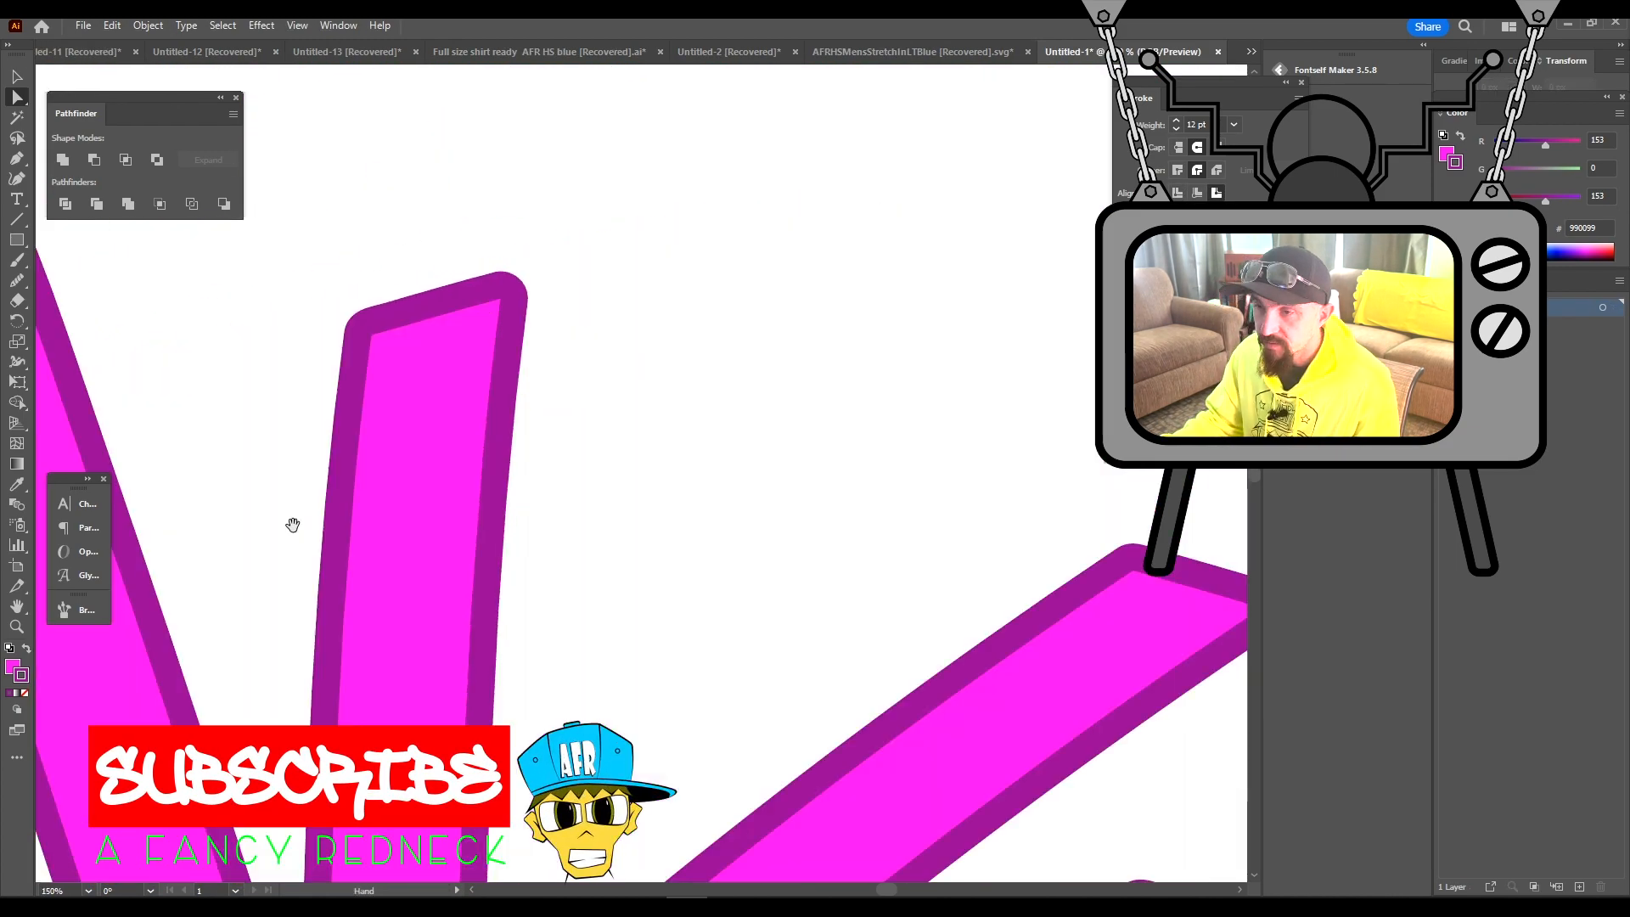
scroll(611, 405, "down", 6)
scroll(364, 473, "up", 5)
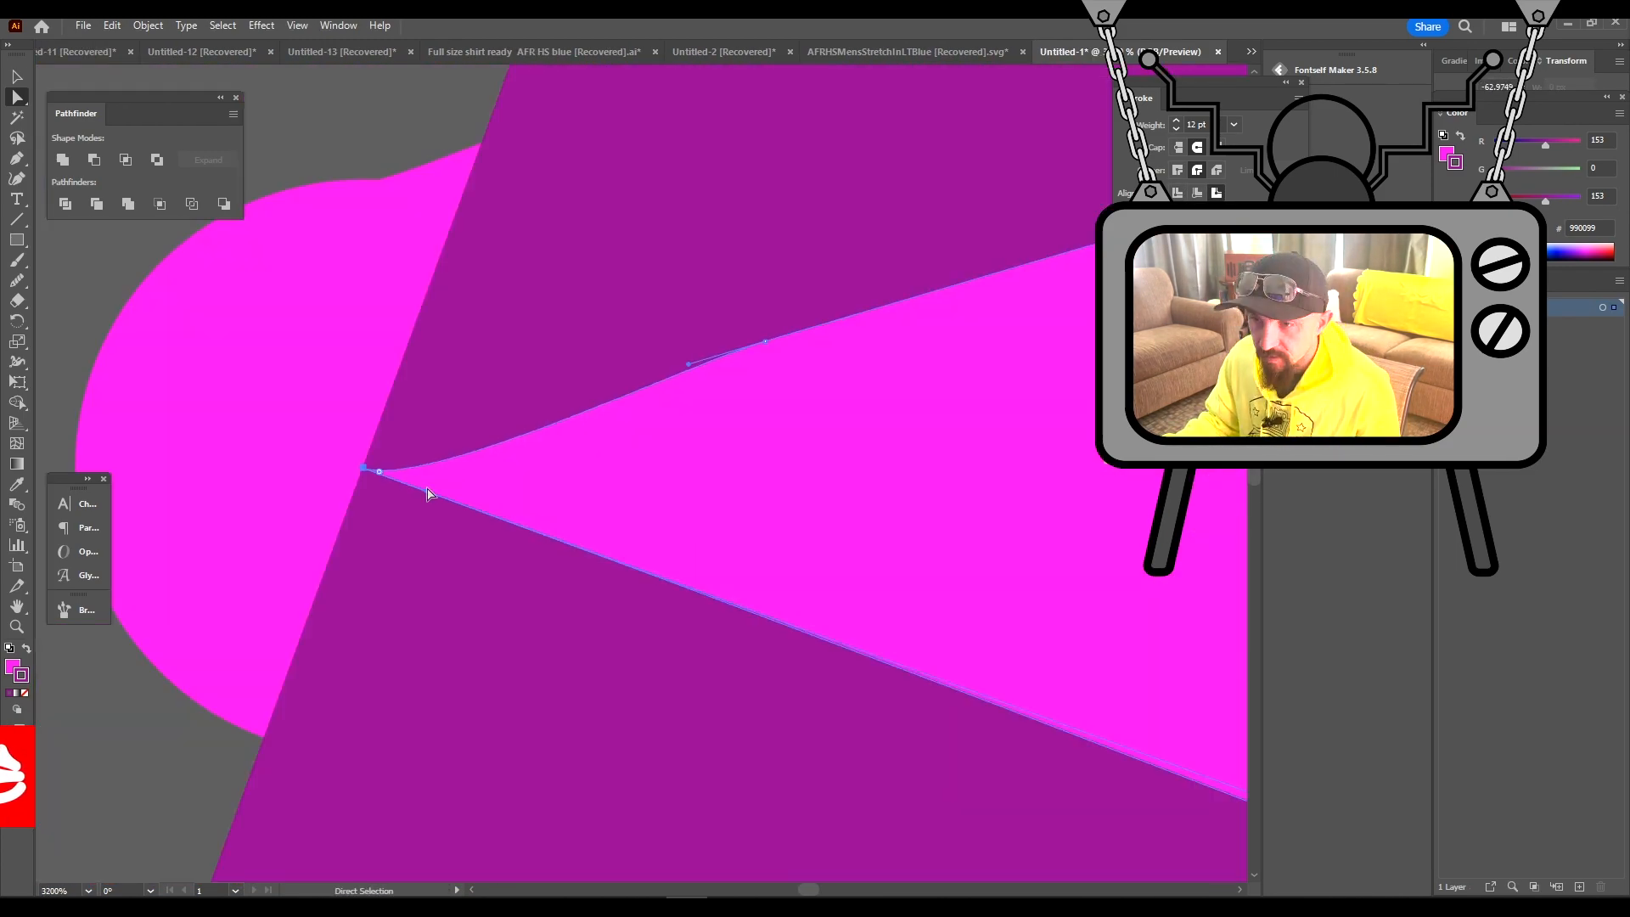
scroll(700, 461, "down", 6)
scroll(521, 531, "up", 6)
left_click_drag(572, 495, 411, 542)
scroll(433, 551, "down", 7)
Group the whole TAKEN lettering with its accents and dots, and place a duplicate beside the artboard
key("v")
left_click_drag(216, 278, 1070, 822)
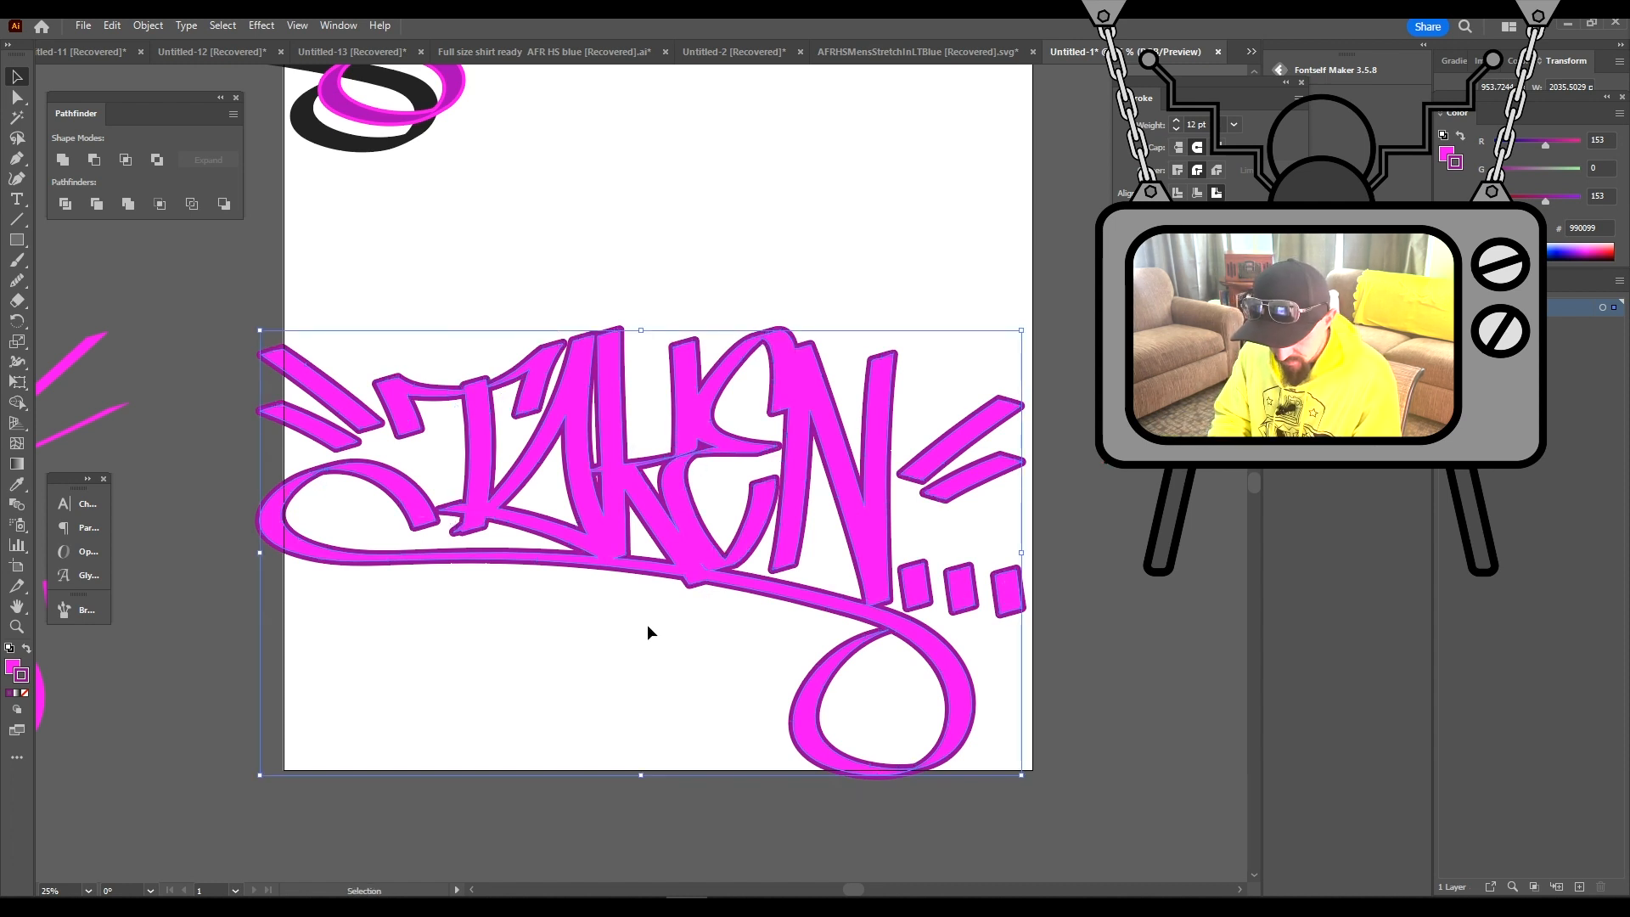
right_click(642, 457)
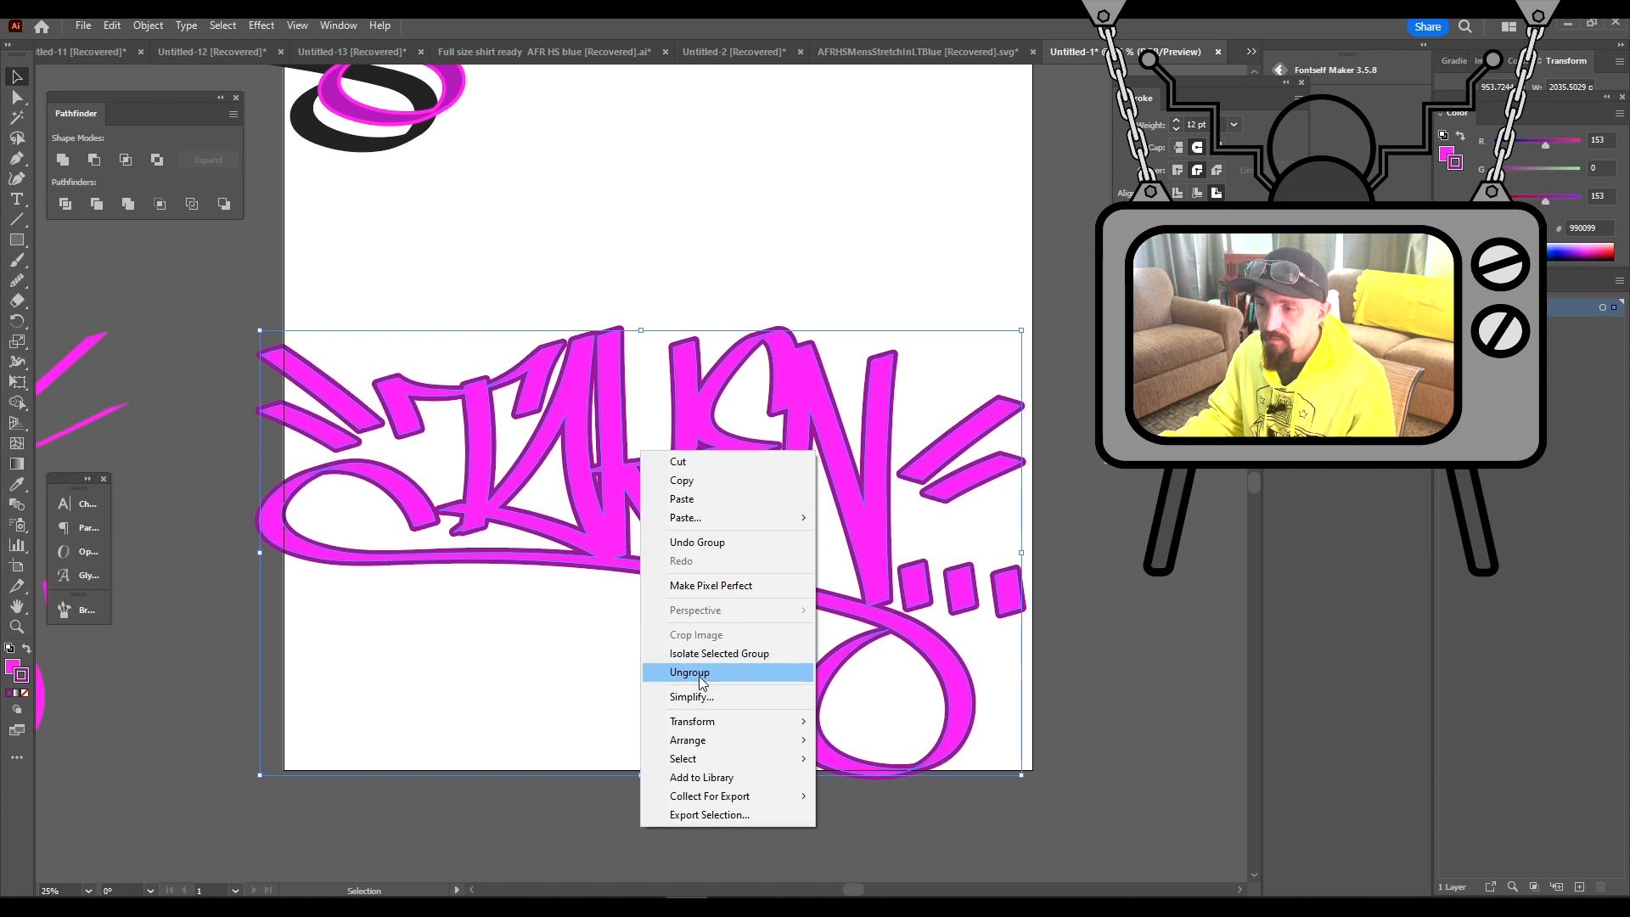
left_click(499, 637)
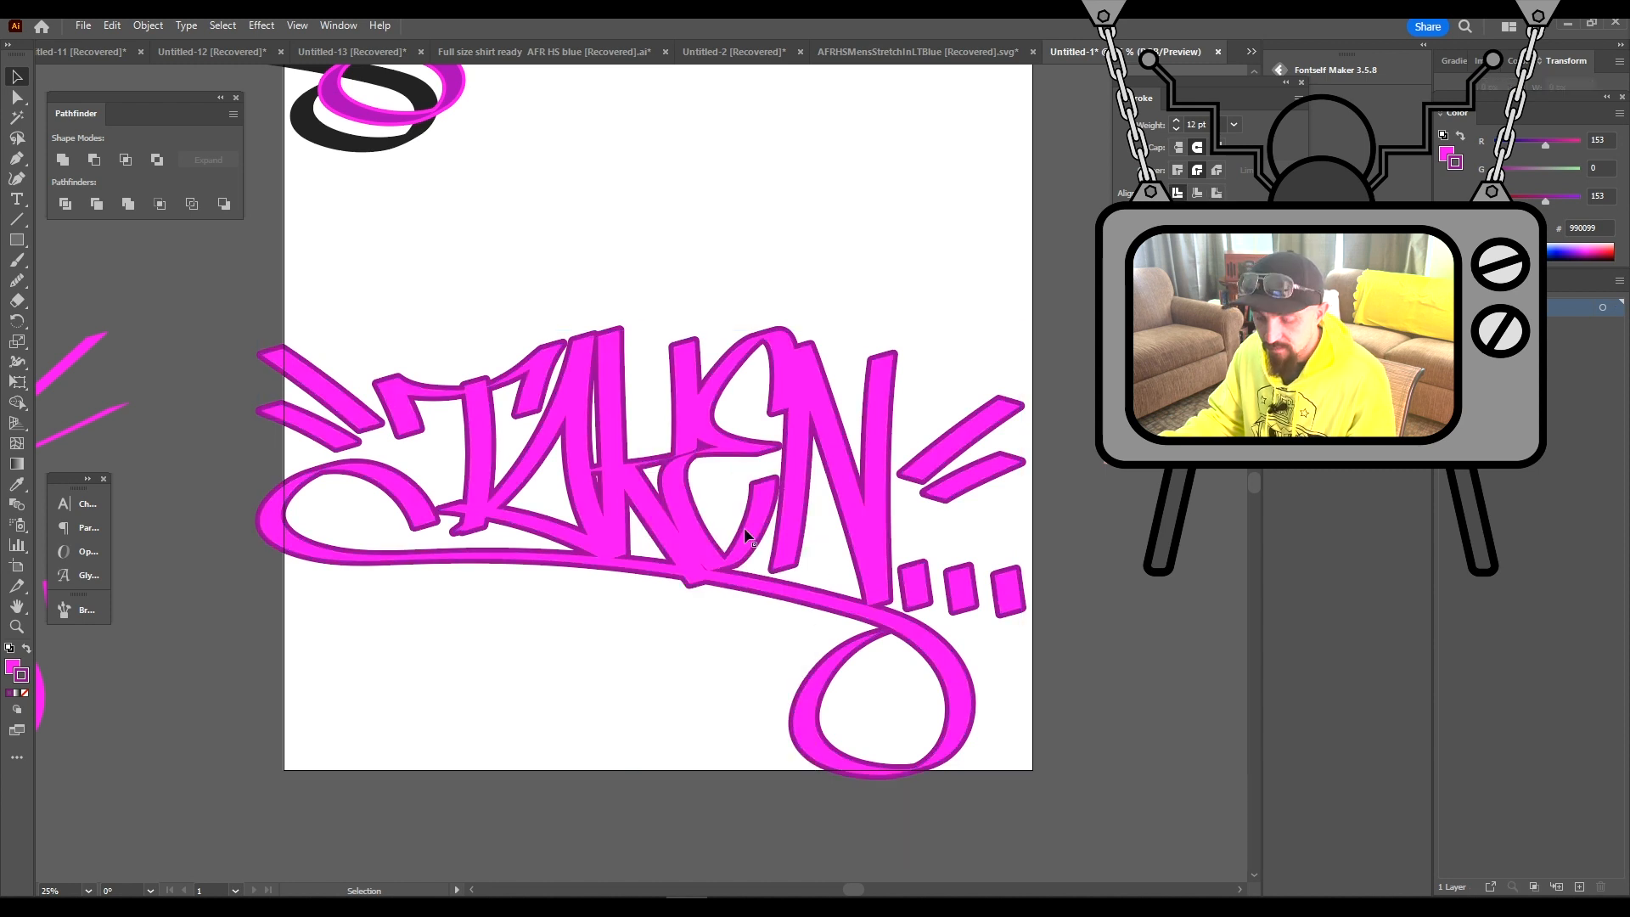
left_click_drag(219, 282, 1042, 821)
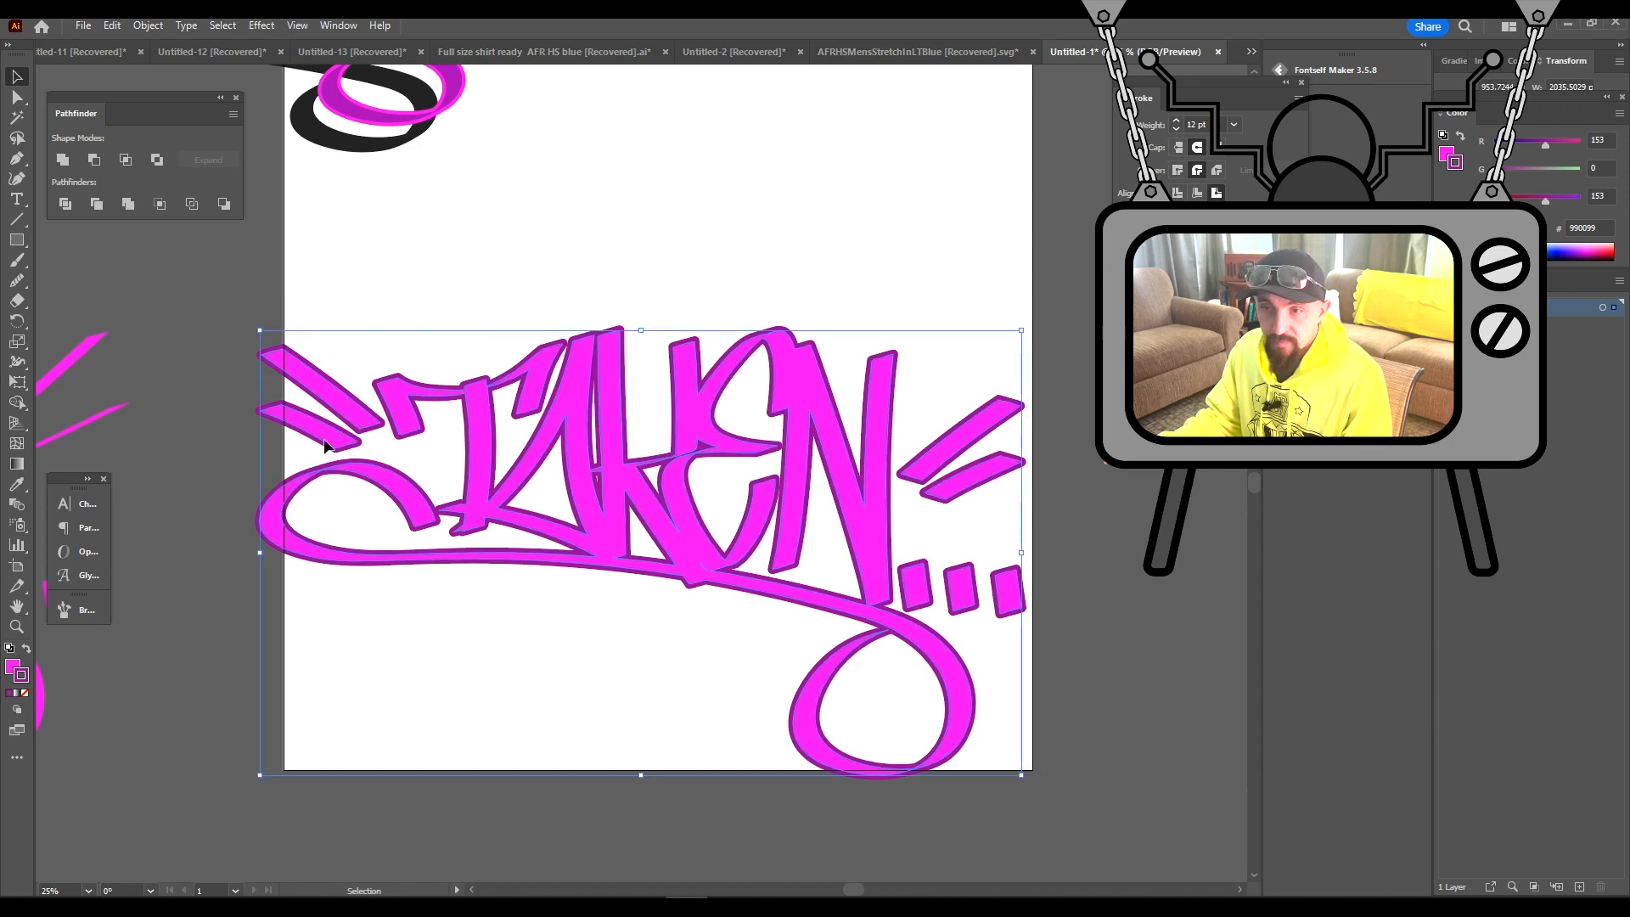
left_click_drag(334, 442, 1136, 471)
Set the original lettering's fill to dark grey #303030
left_click_drag(405, 487, 1034, 789)
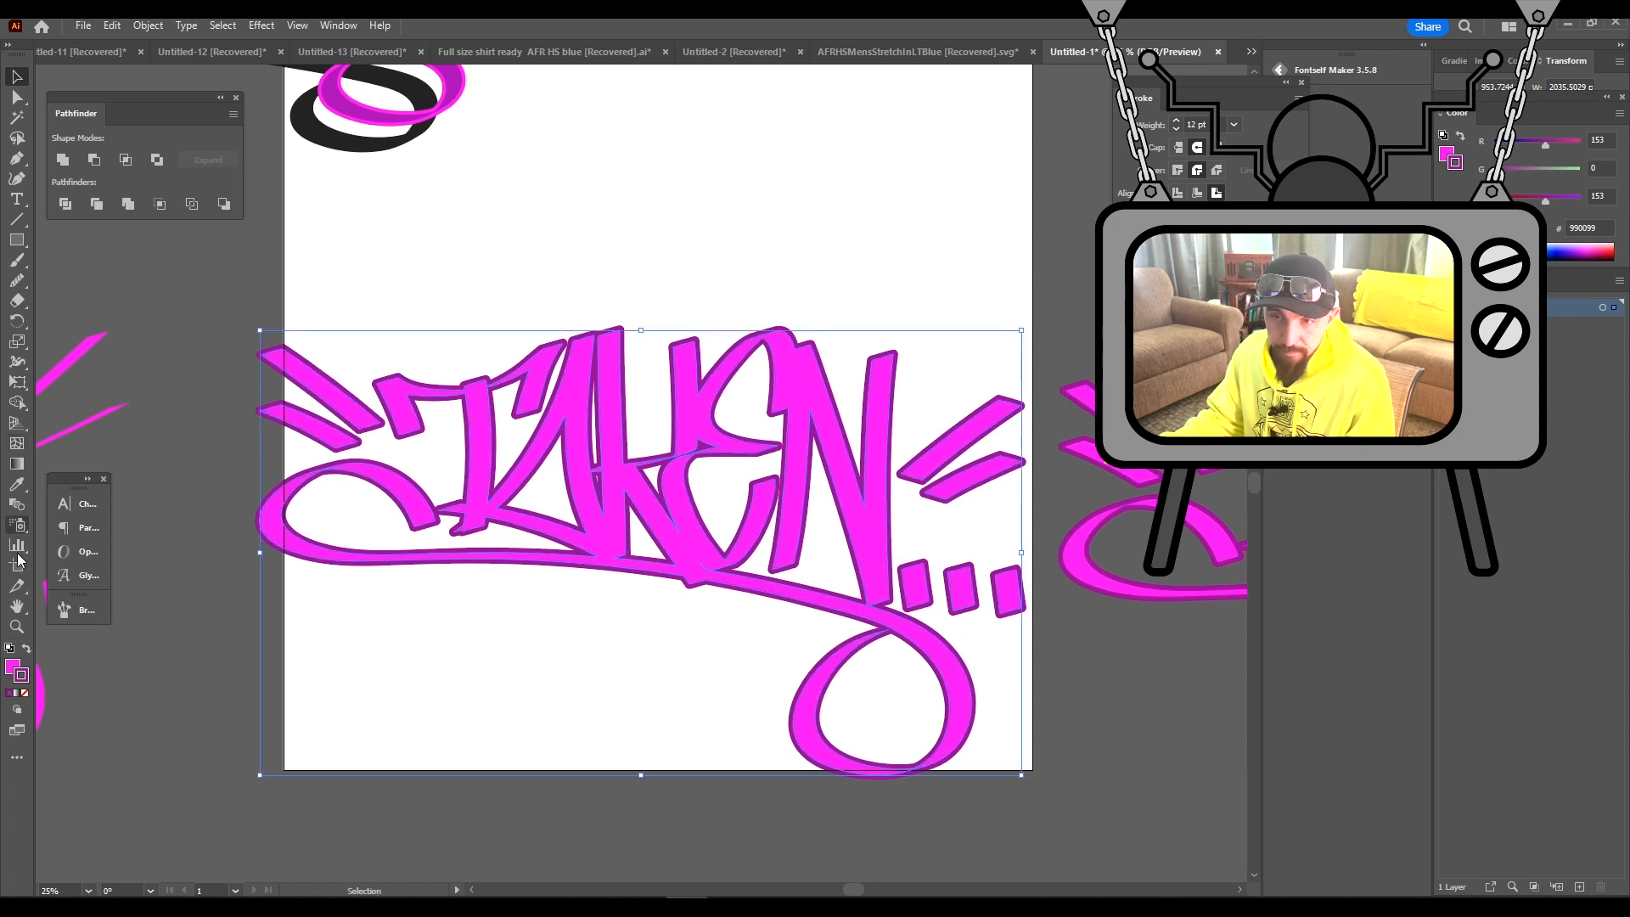
double_click(12, 669)
type("333333")
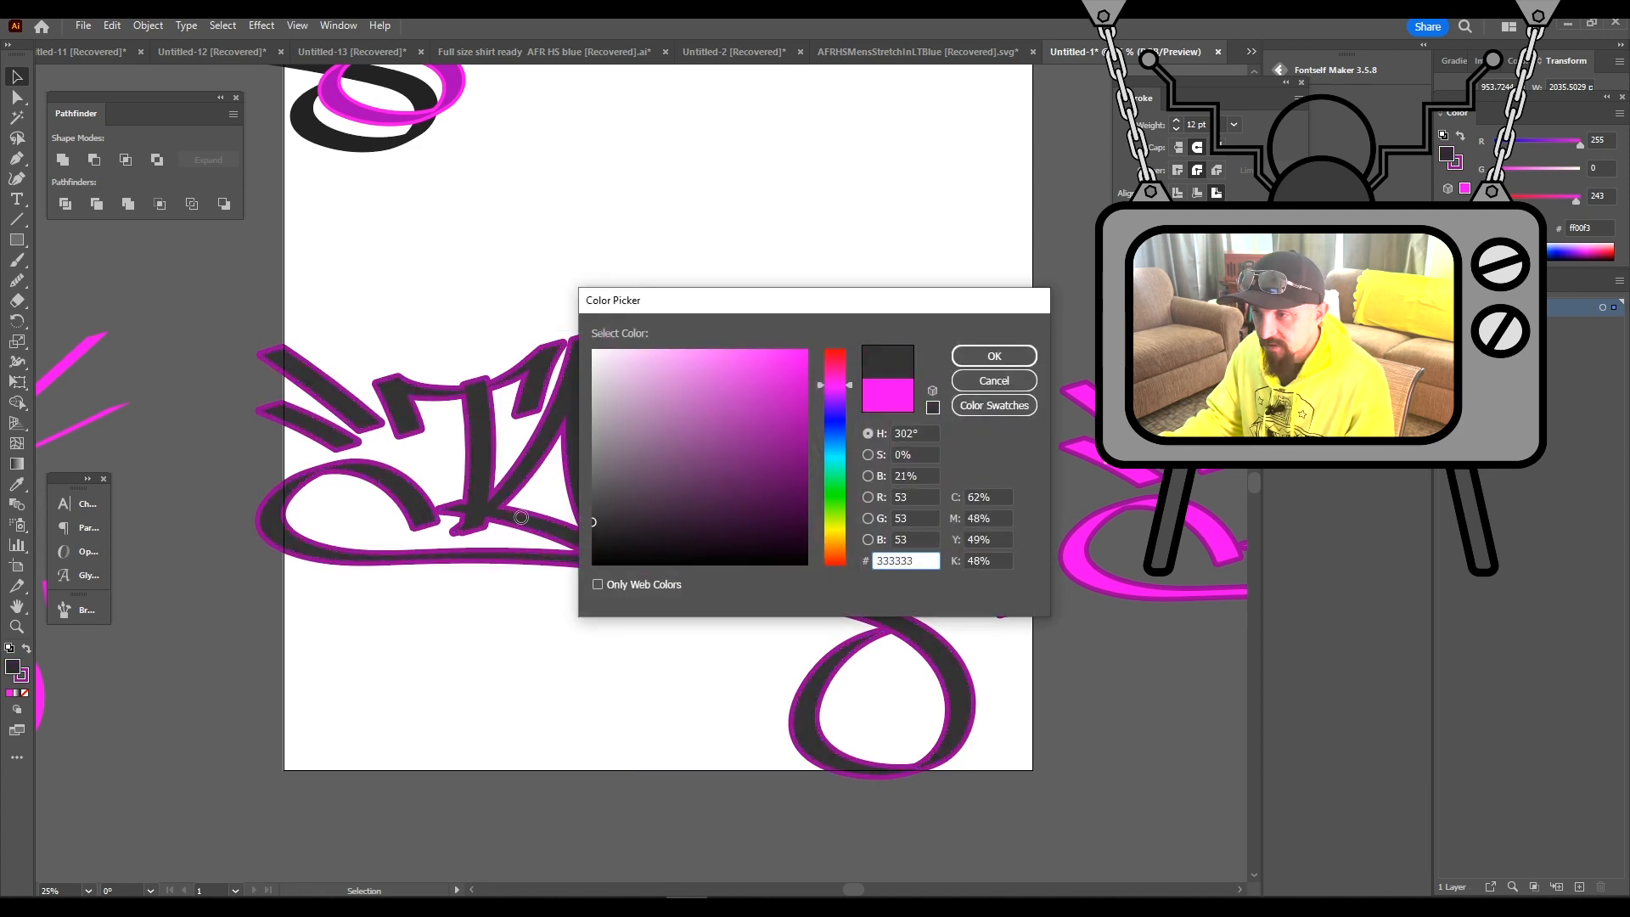
left_click_drag(521, 517, 518, 523)
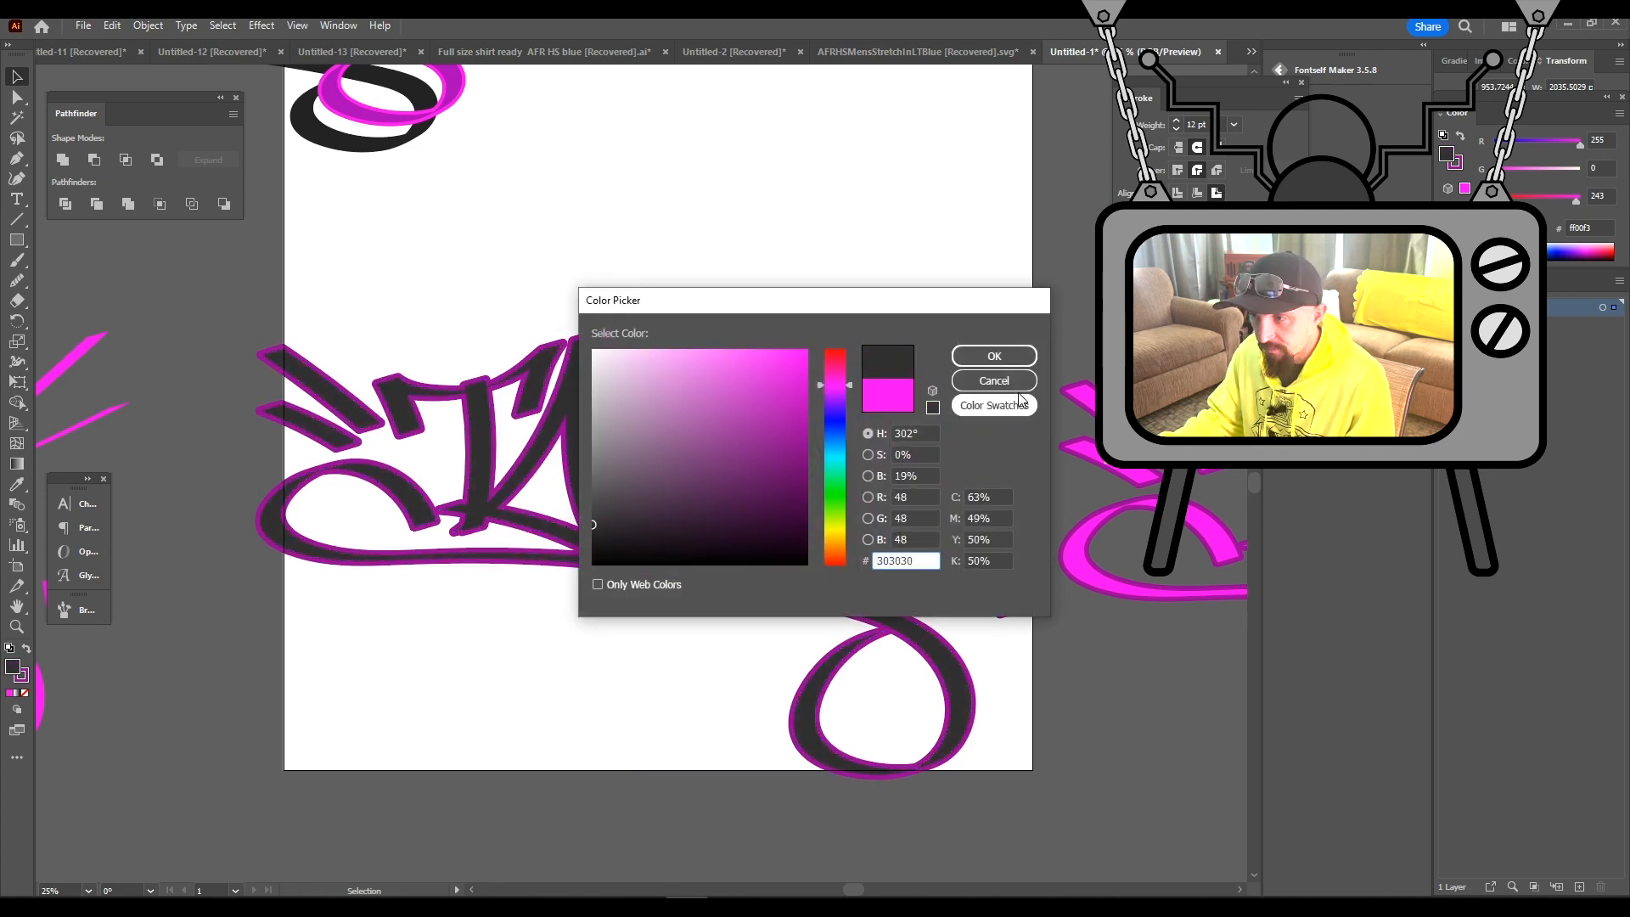
left_click(995, 356)
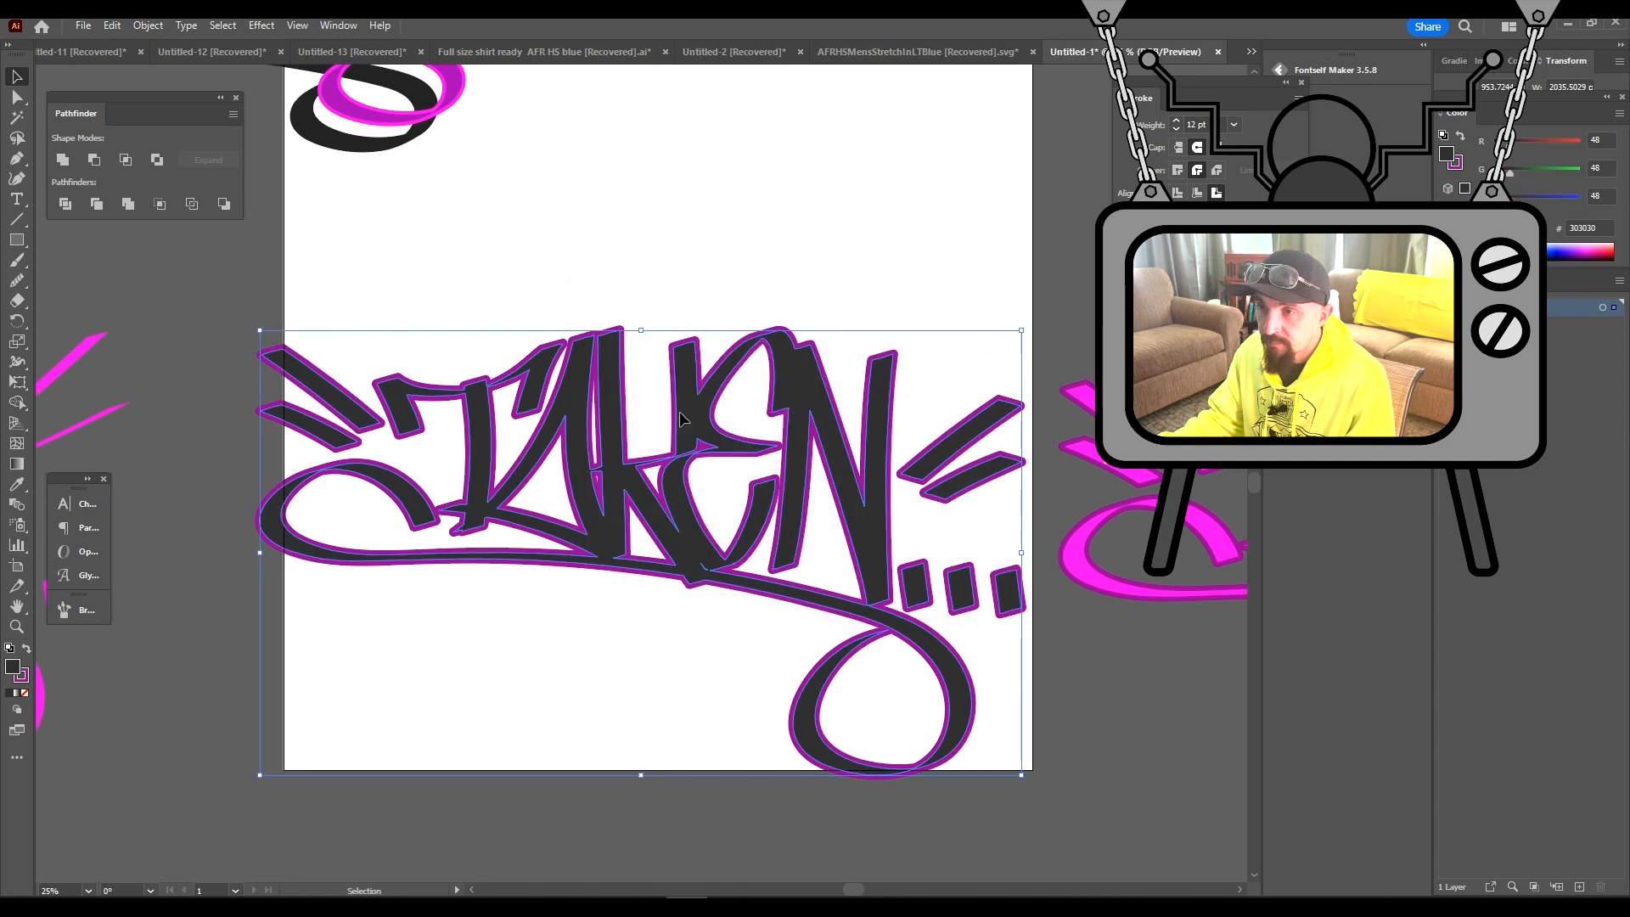
Set the original lettering's stroke color to #303030 as well and deselect it
double_click(22, 675)
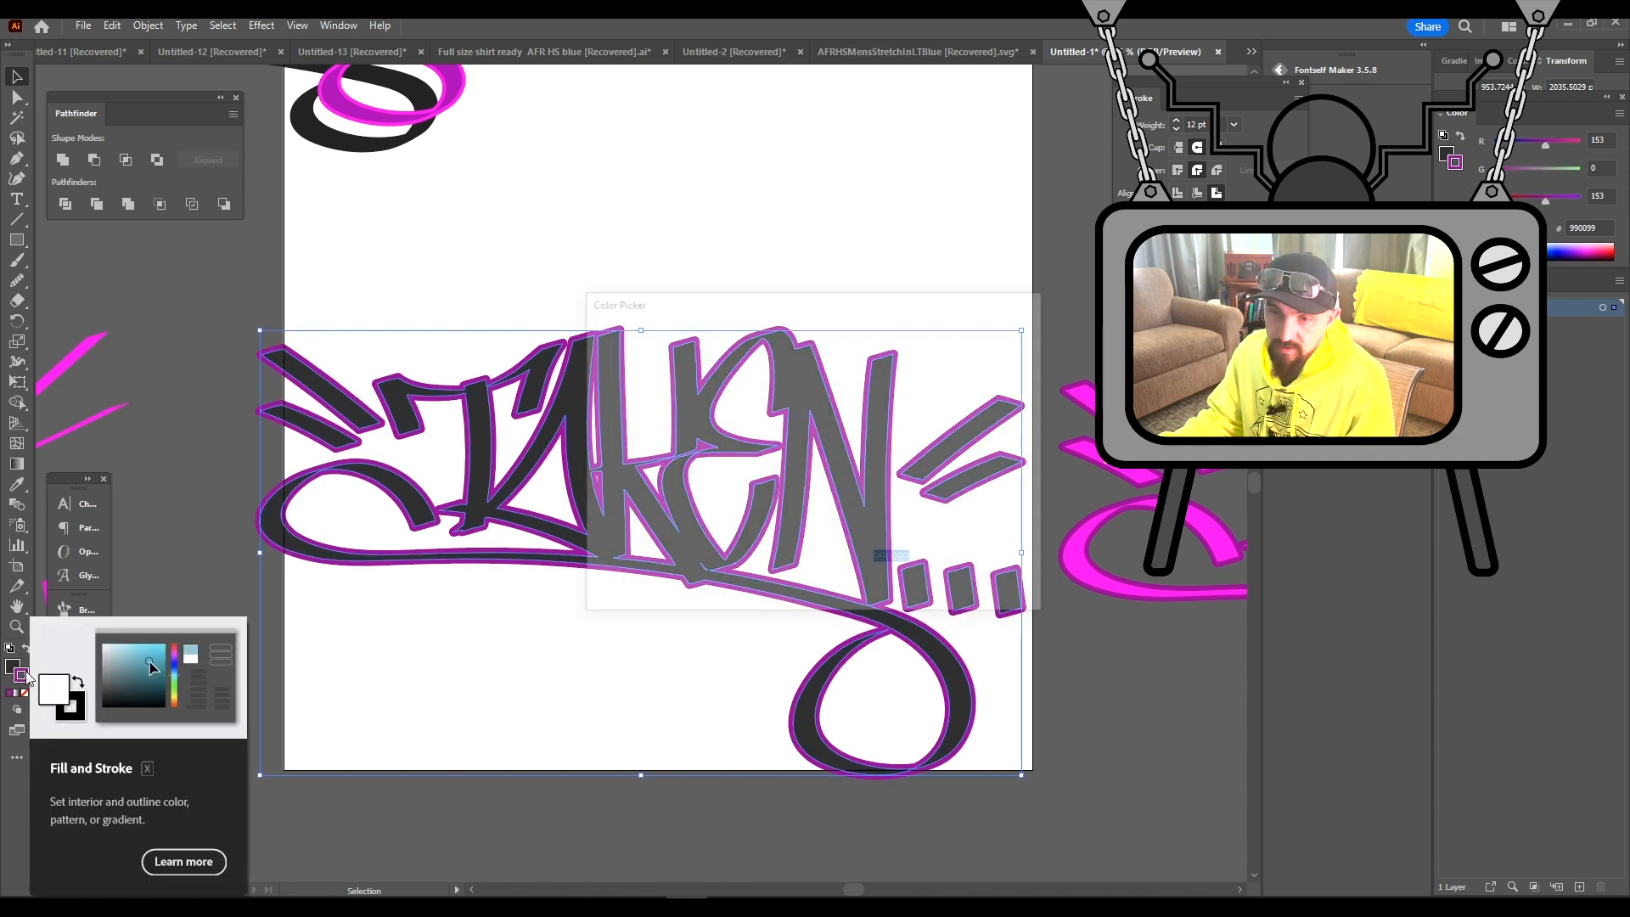
type("3")
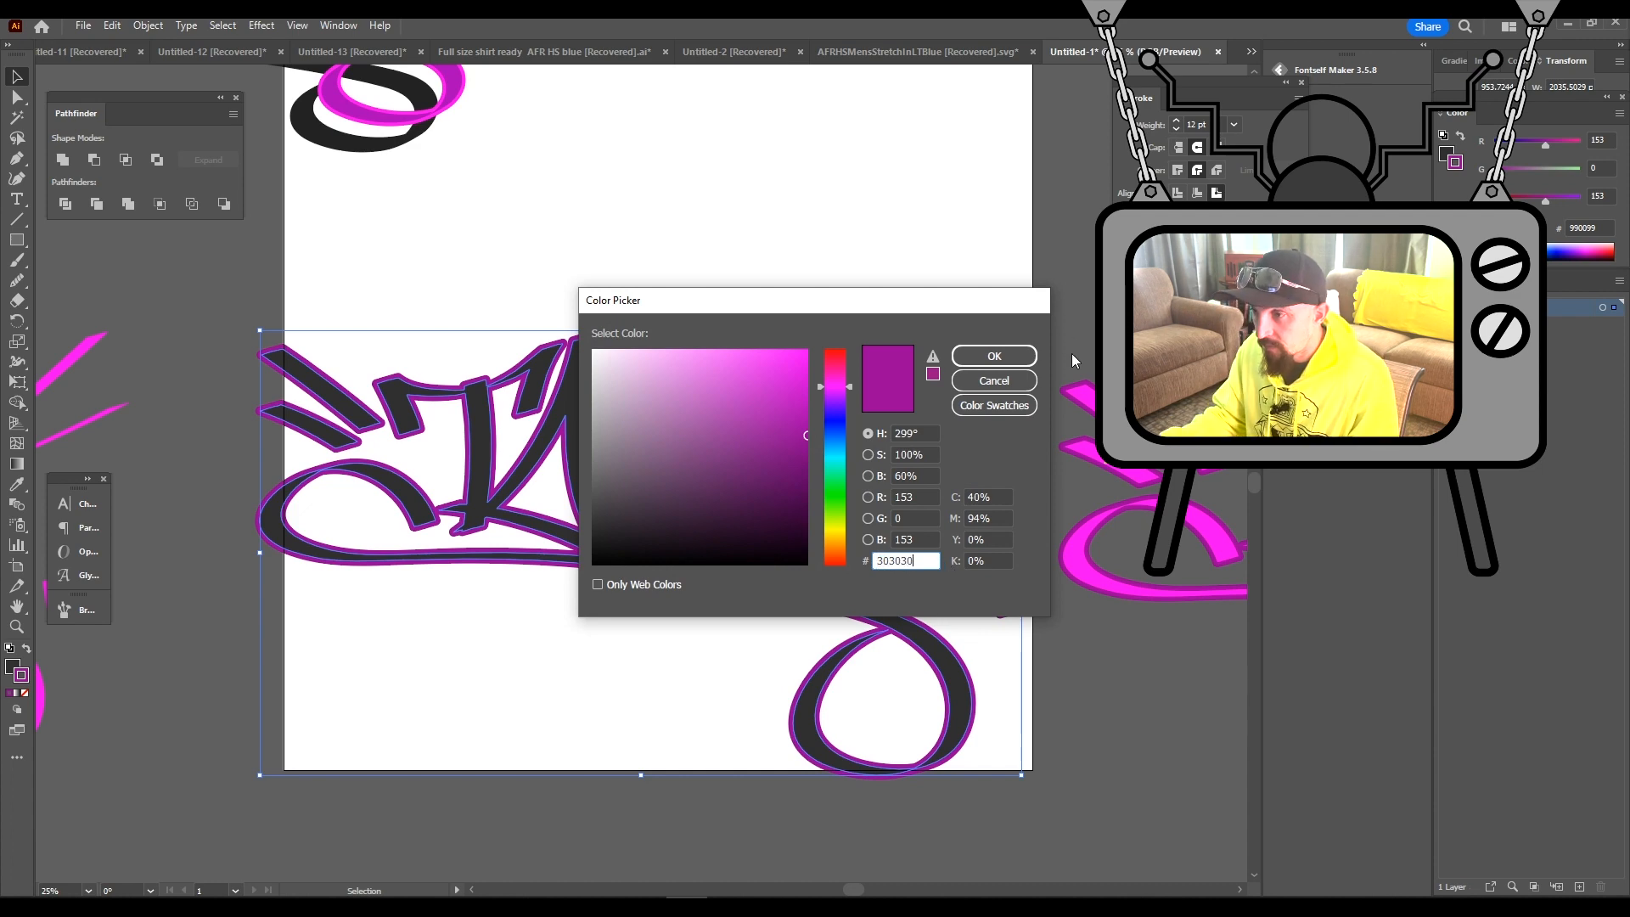
type("03030")
left_click(994, 357)
left_click(777, 242)
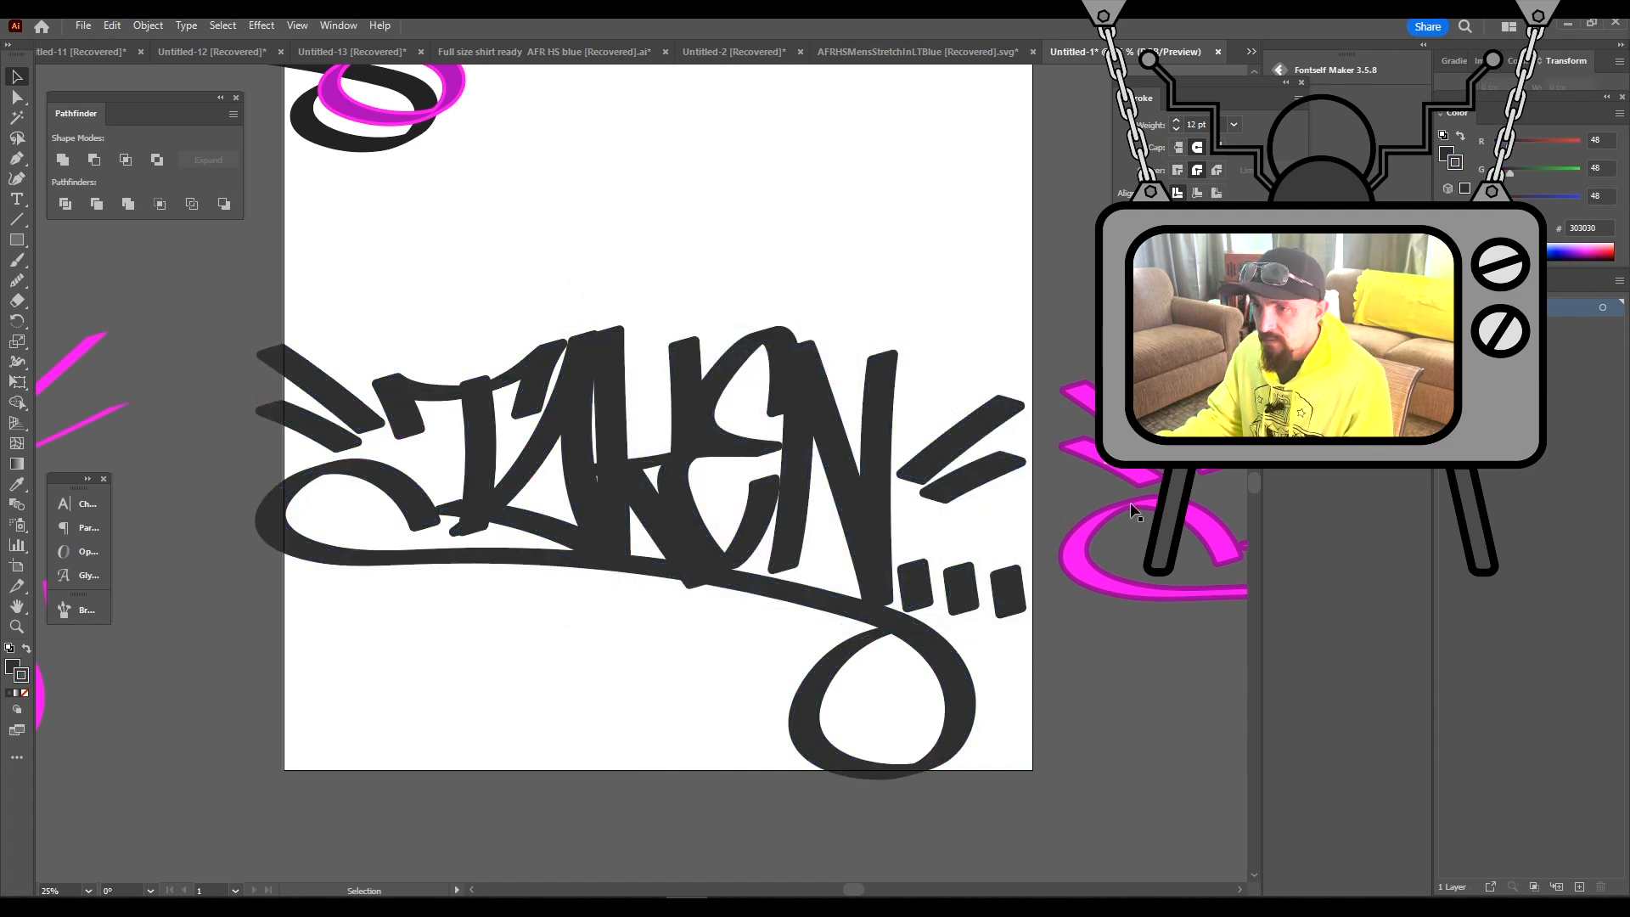
Move the magenta copy over the dark lettering, offset slightly up and to the right to create a drop shadow
left_click_drag(1142, 488, 362, 429)
key("c")
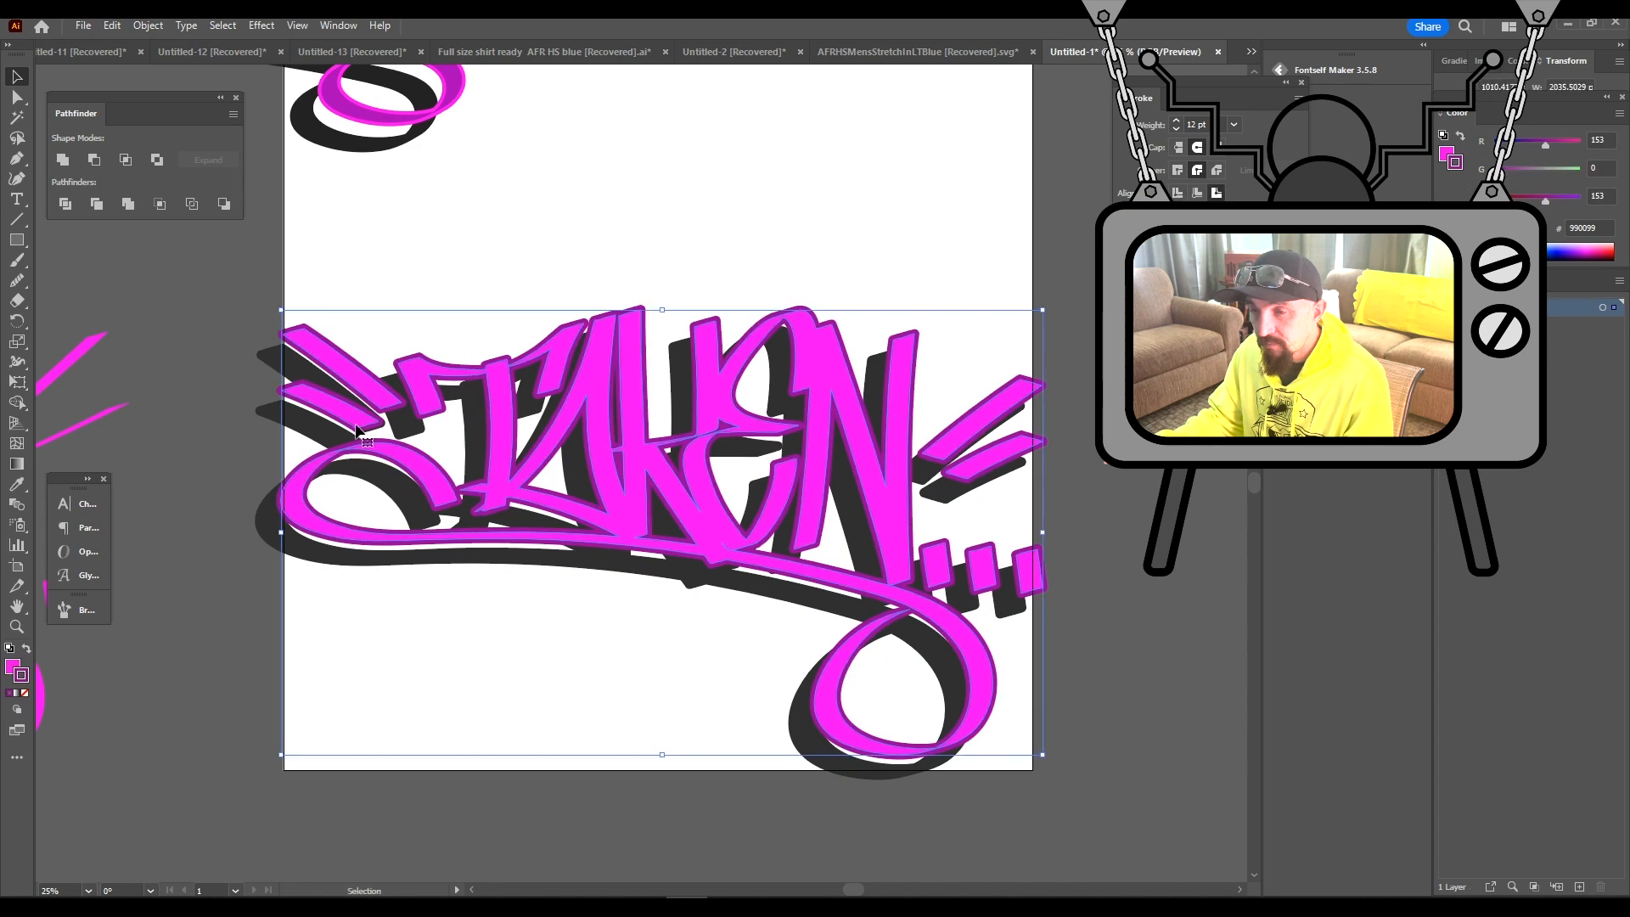
scroll(474, 432, "down", 4)
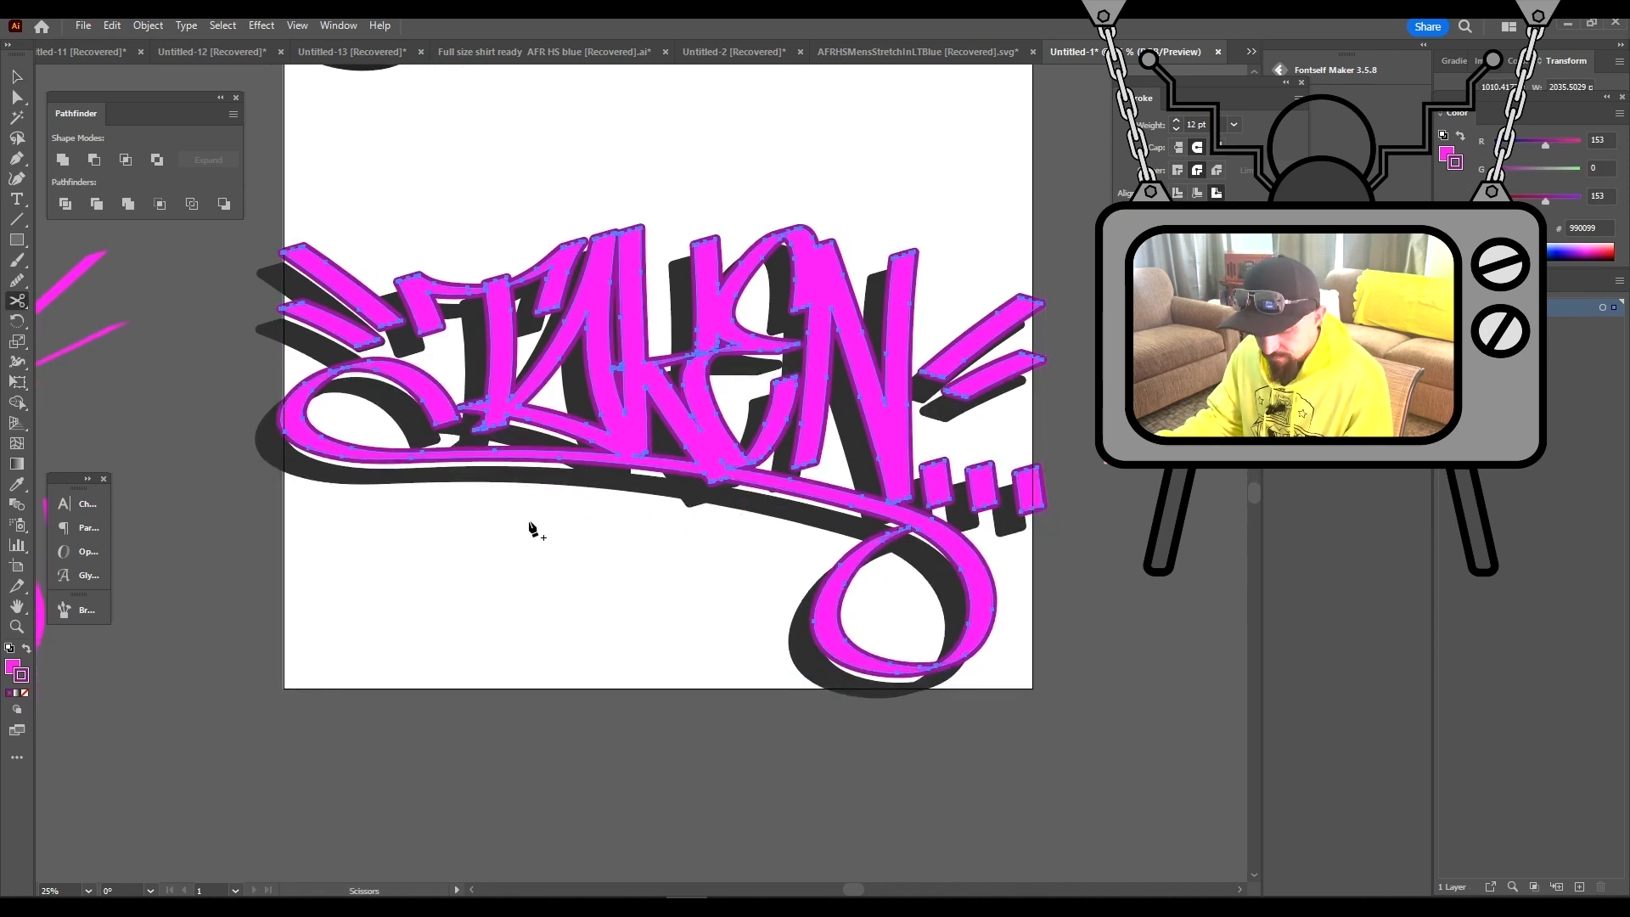
scroll(530, 525, "down", 2)
left_click_drag(533, 528, 706, 631)
scroll(654, 577, "up", 3)
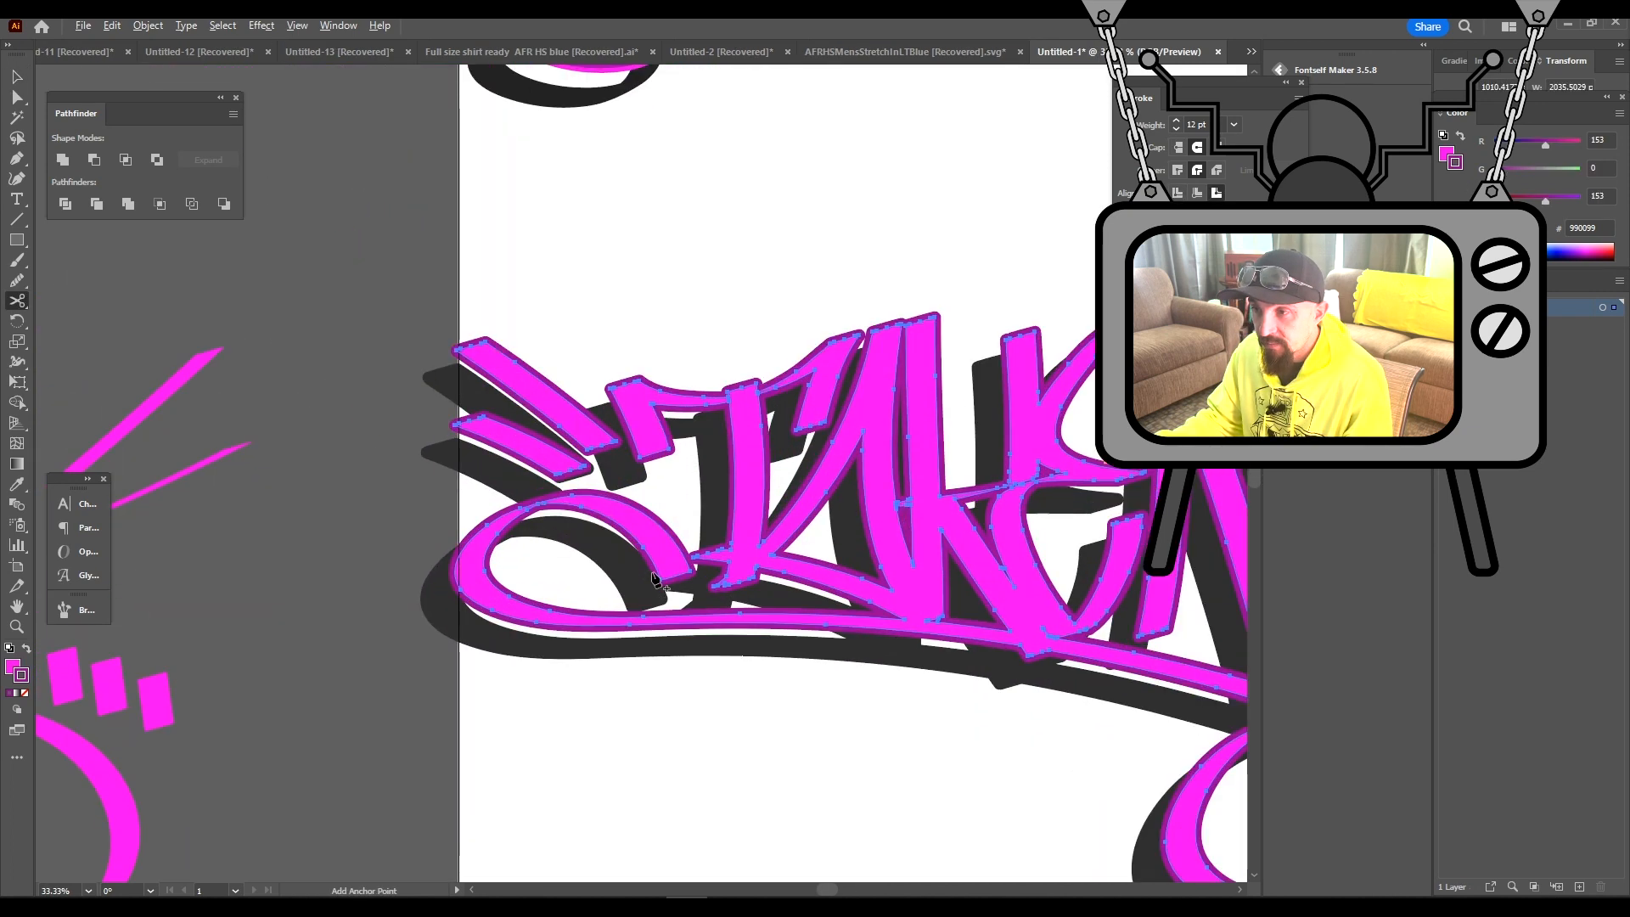
left_click(21, 83)
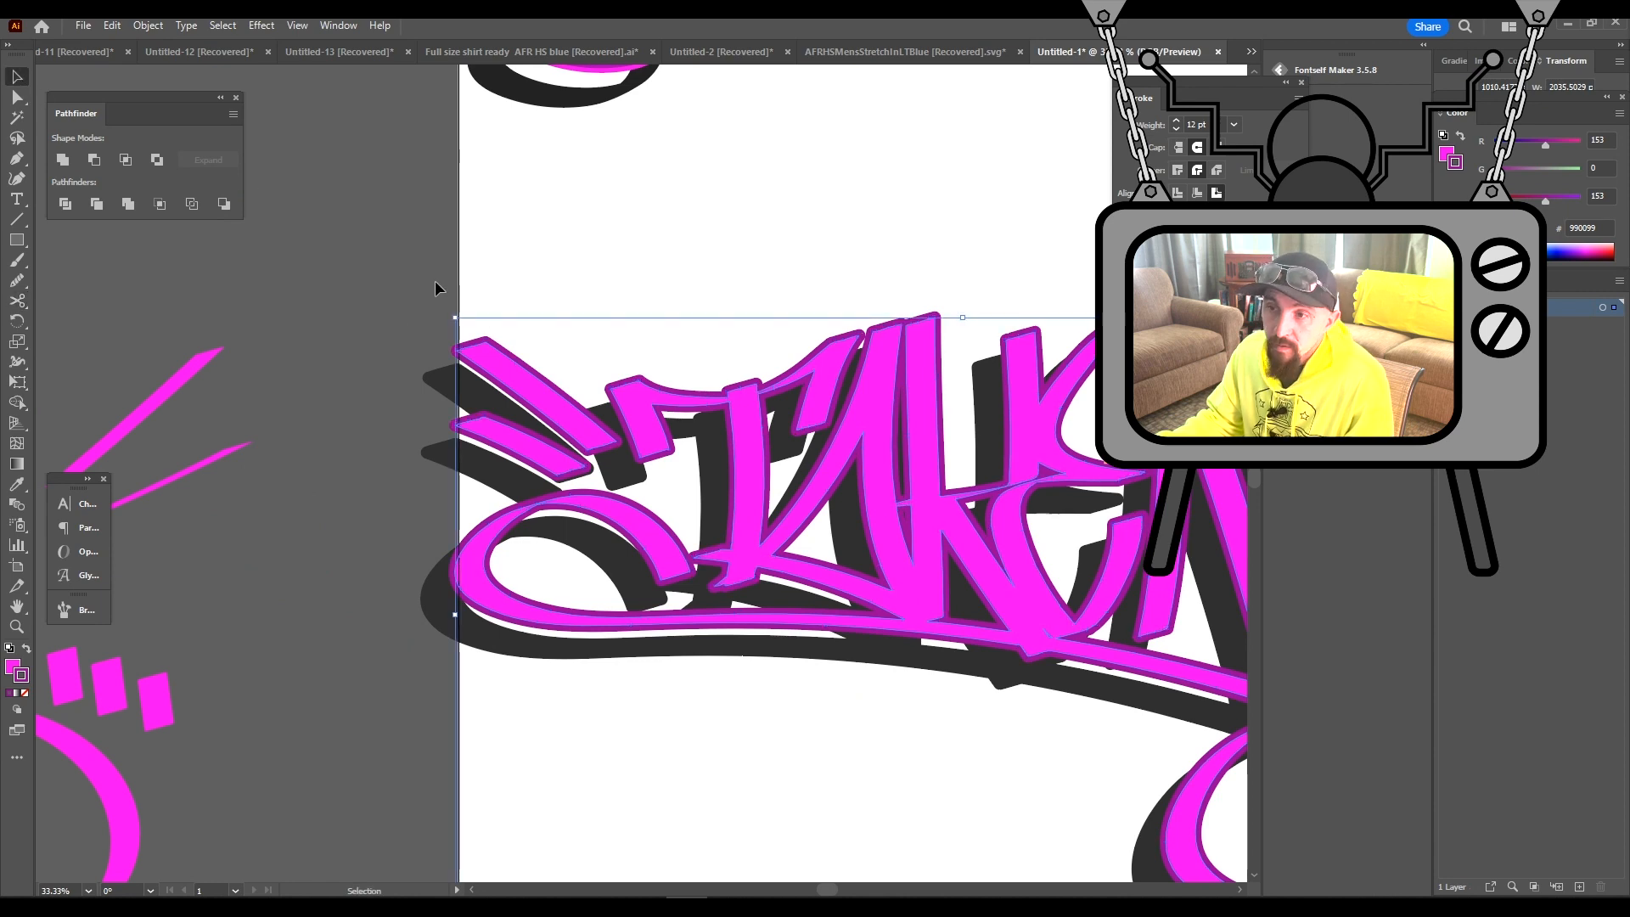
Swap the fill and stroke colors of the front lettering and deselect it
left_click(25, 648)
left_click(851, 729)
Move the earlier shadowed TAKEN version onto the artboard above the new one, and deselect it to compare both
scroll(853, 728, "down", 3)
left_click_drag(893, 730, 683, 649)
scroll(612, 516, "up", 2)
scroll(612, 517, "down", 1)
left_click_drag(687, 587, 705, 631)
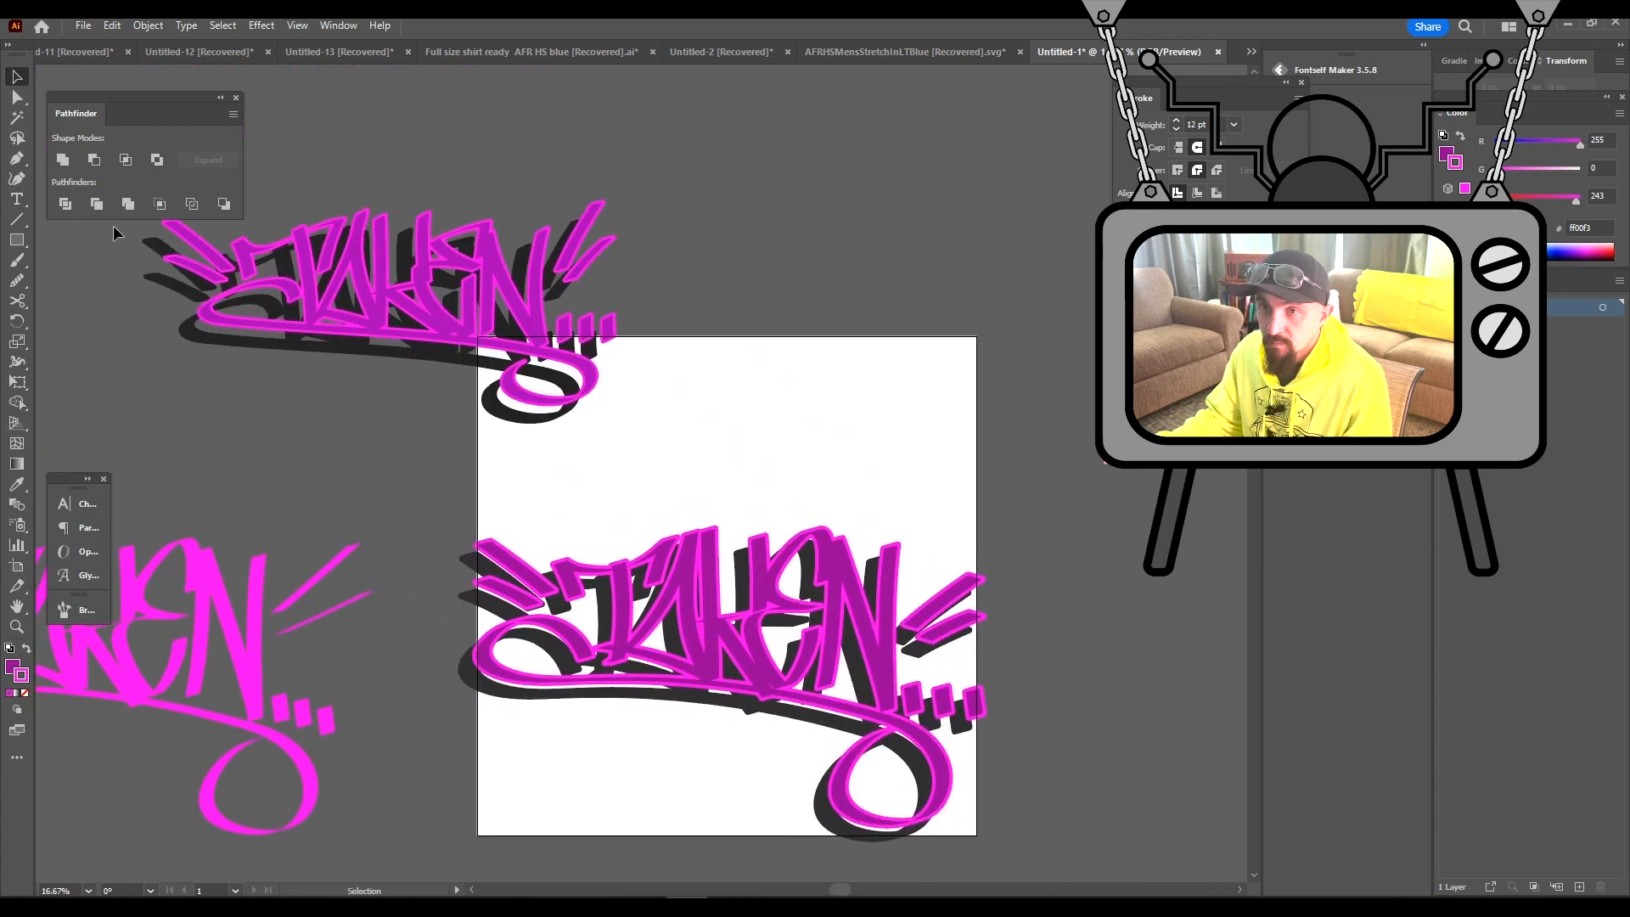
left_click_drag(642, 419, 643, 420)
left_click_drag(543, 327, 872, 422)
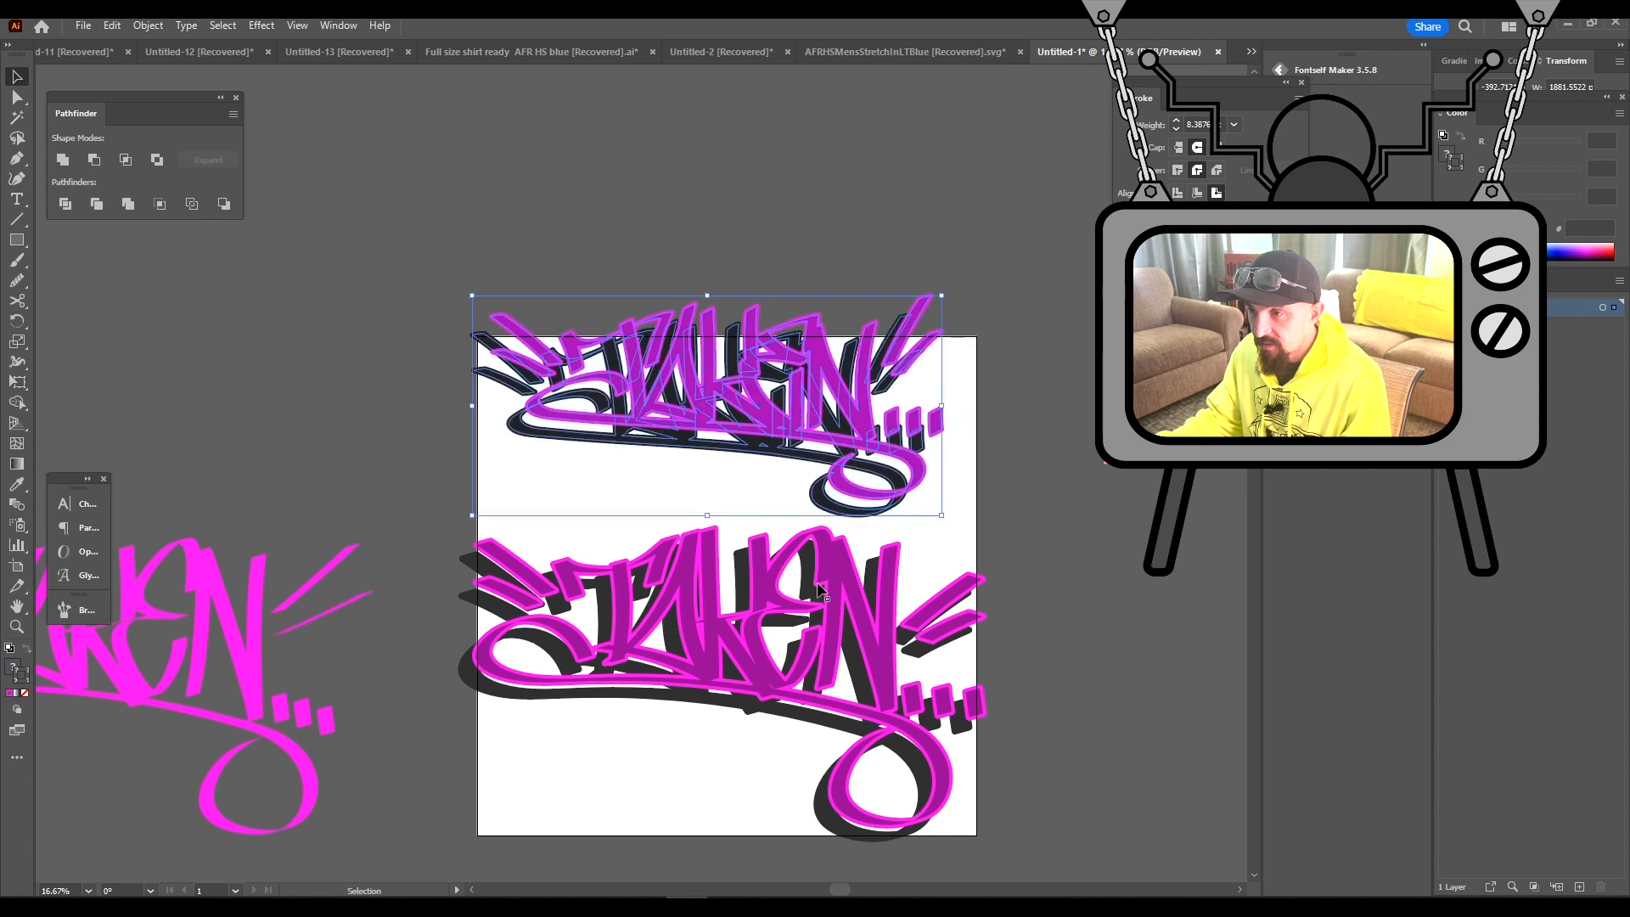
left_click_drag(822, 611, 770, 459)
scroll(770, 459, "up", 2)
left_click_drag(768, 554, 778, 469)
scroll(788, 429, "down", 1)
left_click(633, 391)
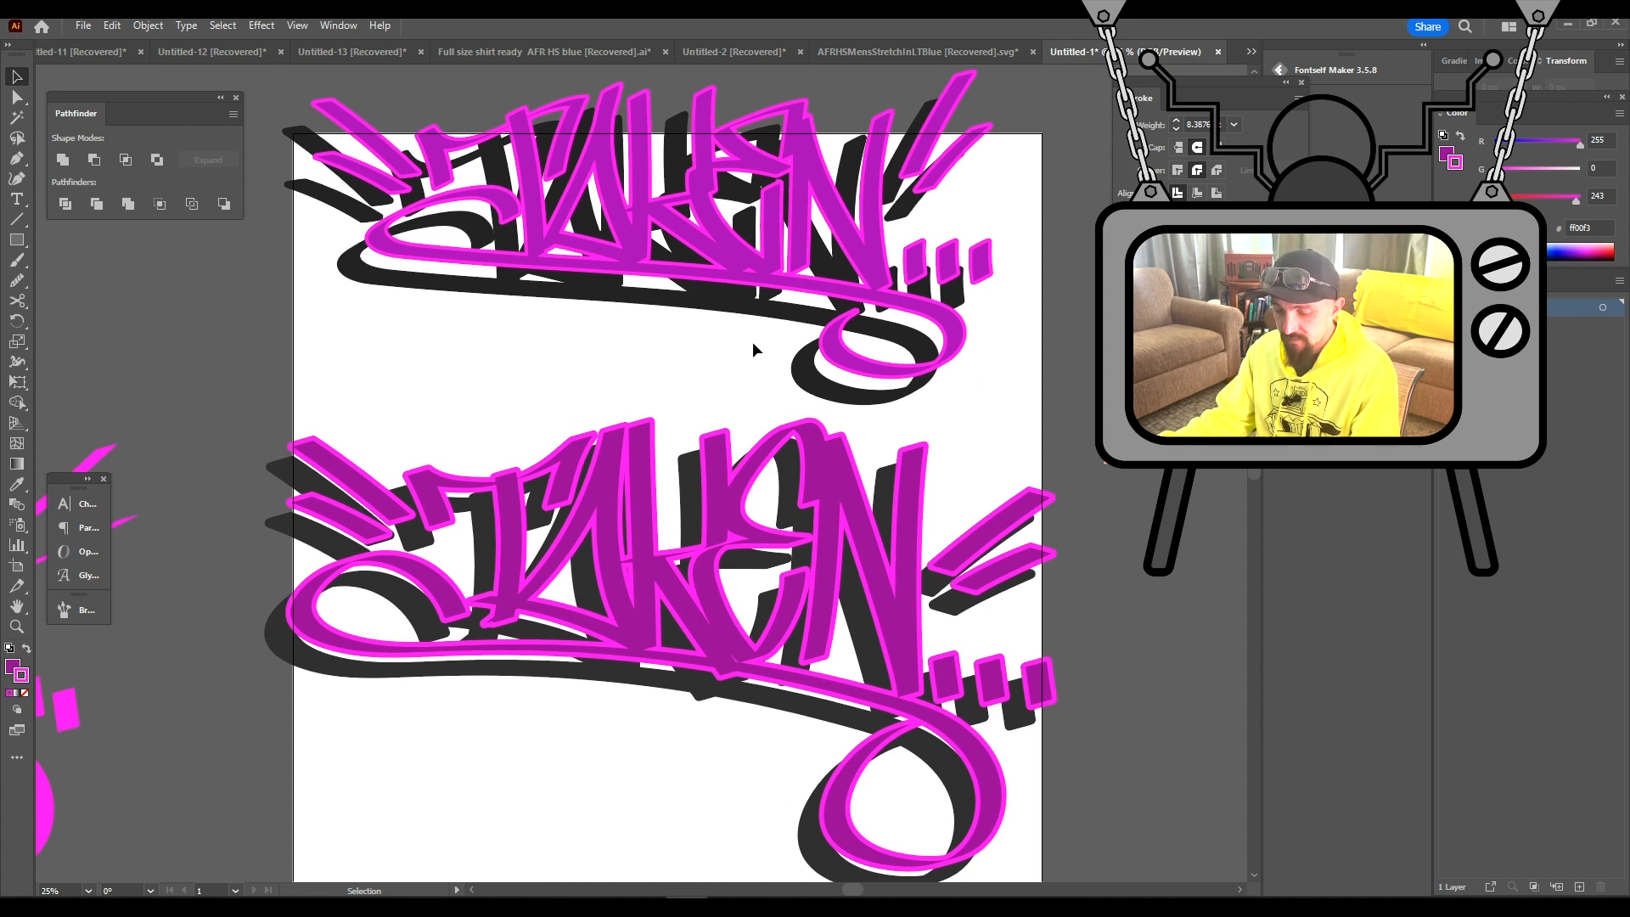
left_click_drag(801, 348, 740, 382)
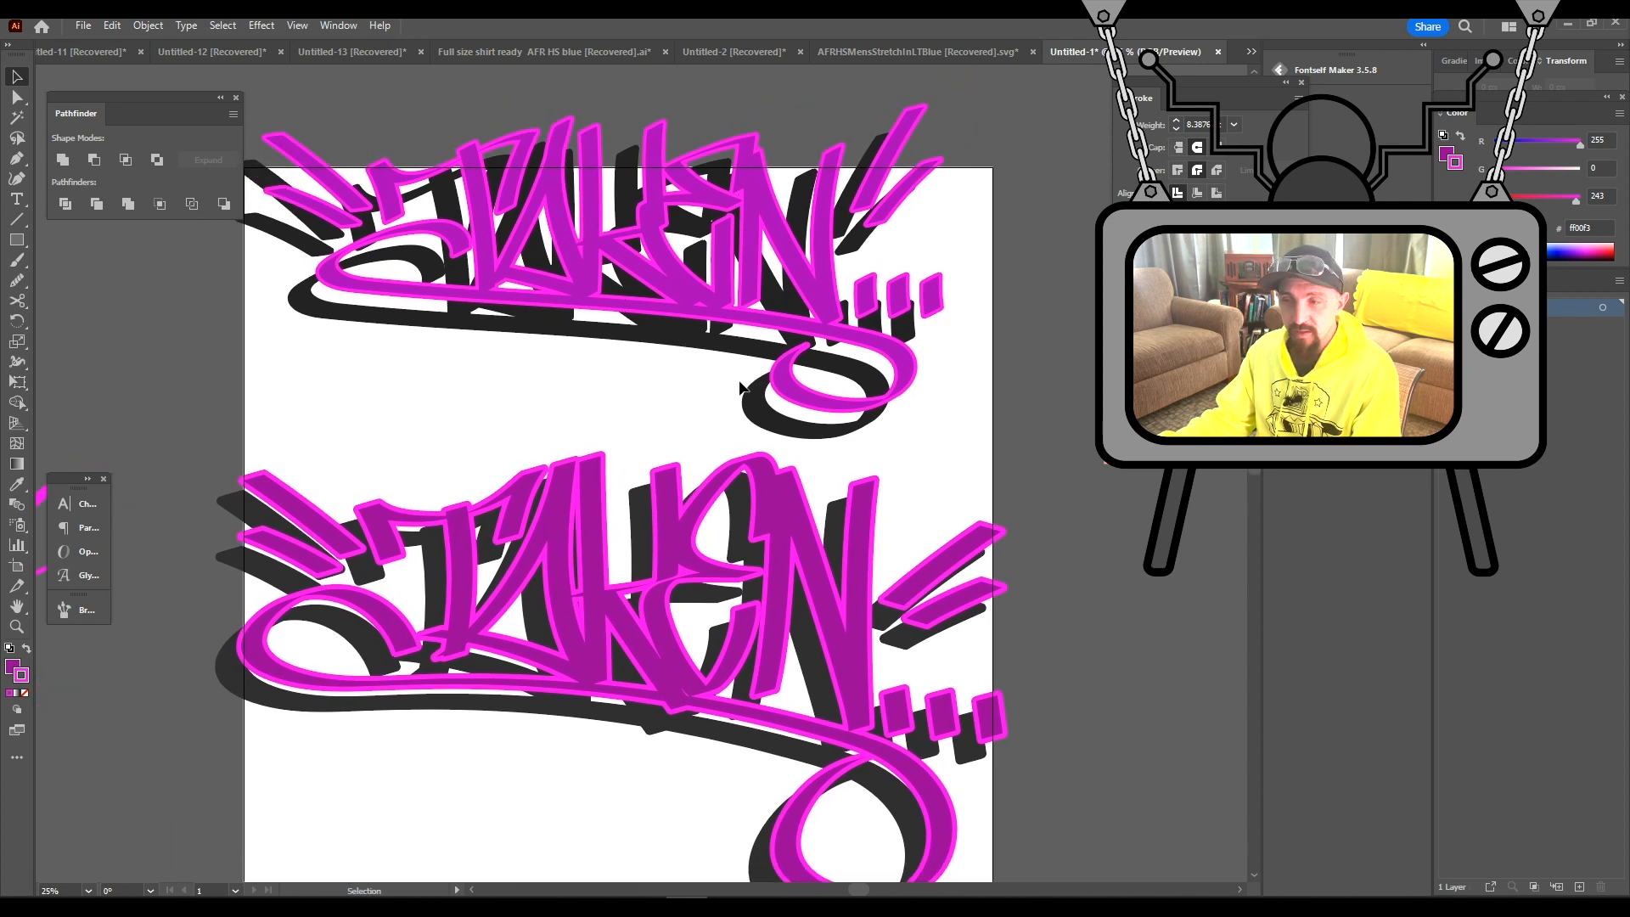